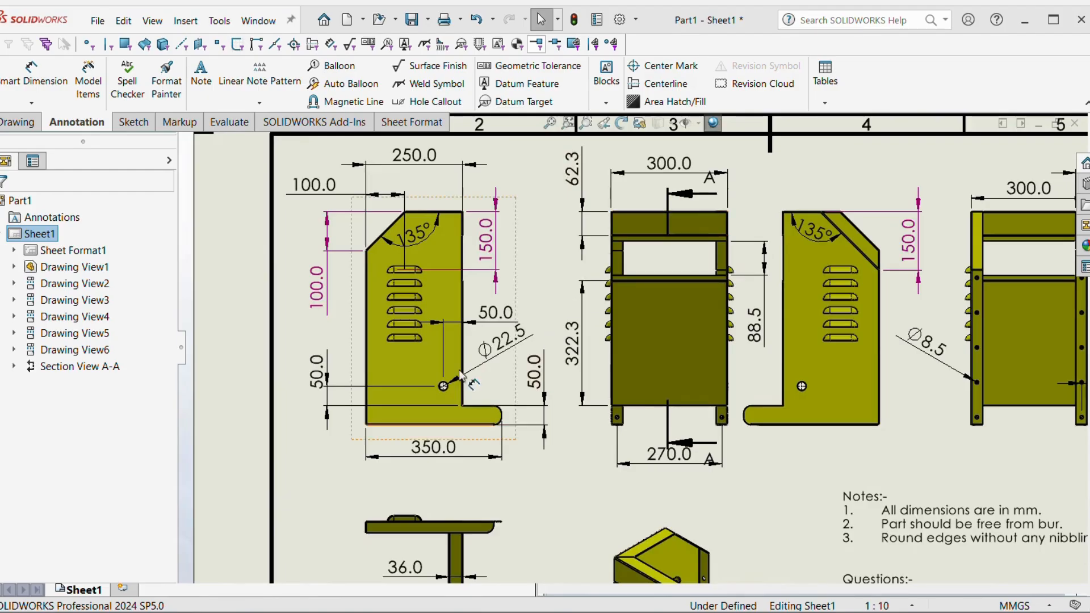
# Step: Examine the sheet metal drawing's dimensioned views, section, notes, questions and title block
pyautogui.scroll(3, 432, 369)
pyautogui.scroll(2, 784, 423)
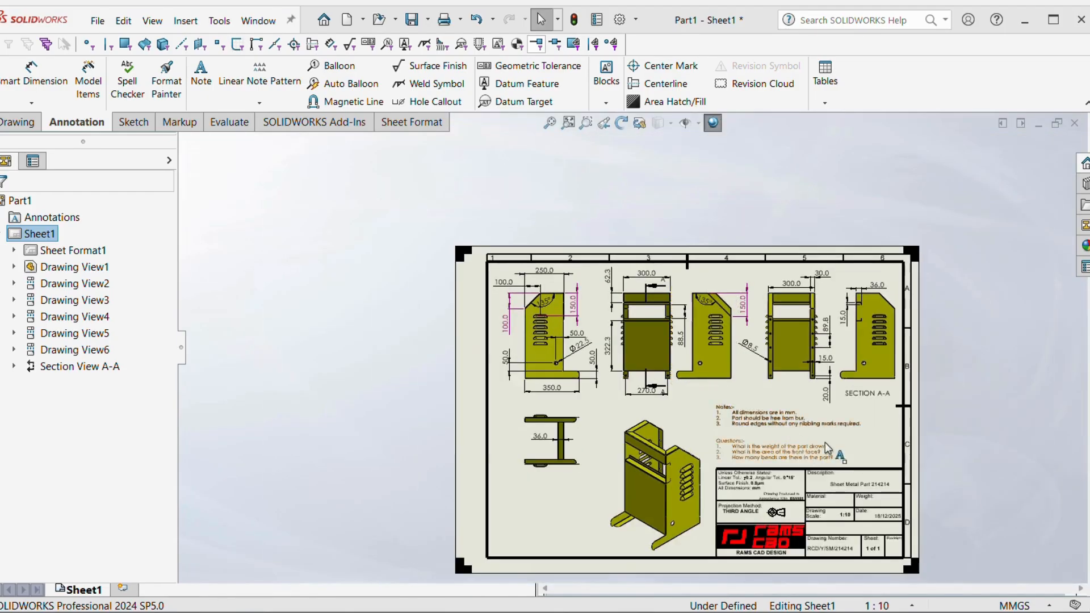
pyautogui.scroll(-2, 773, 295)
pyautogui.scroll(-1, 751, 233)
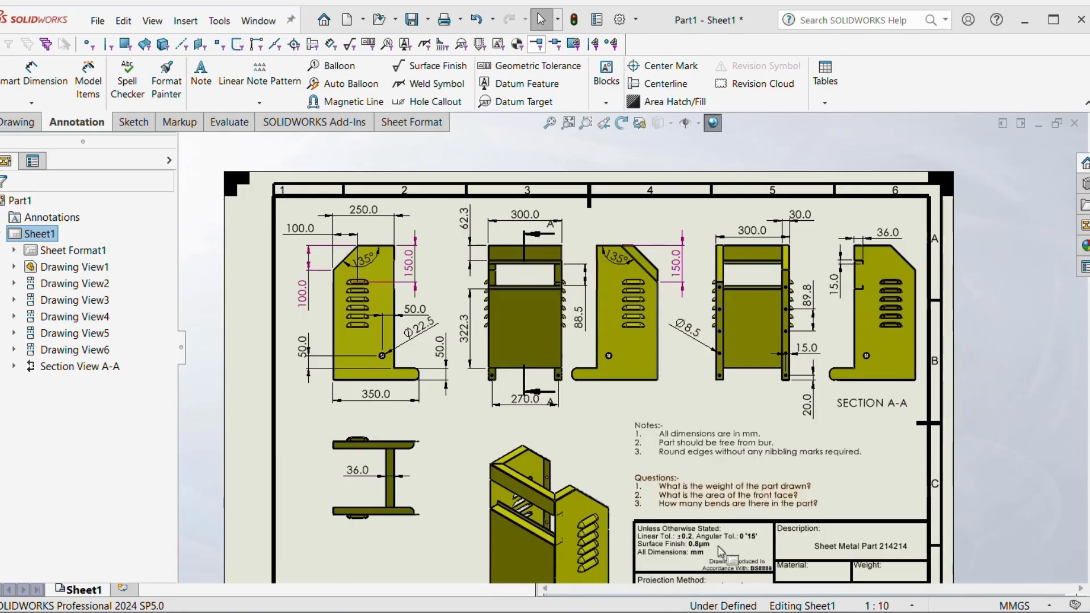
pyautogui.scroll(-2, 720, 550)
pyautogui.scroll(-2, 727, 484)
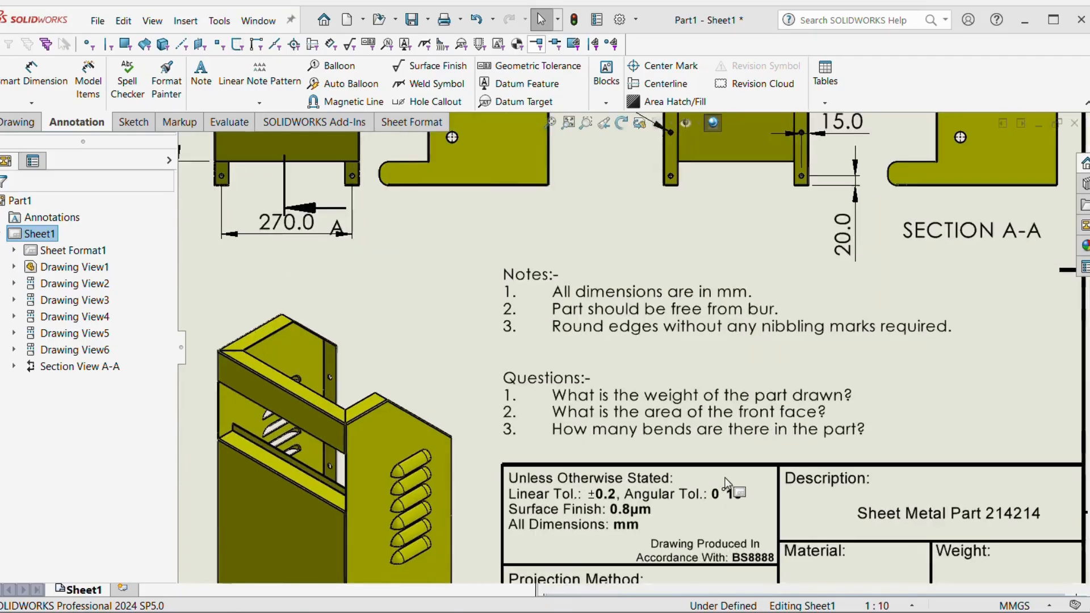
pyautogui.scroll(-1, 725, 479)
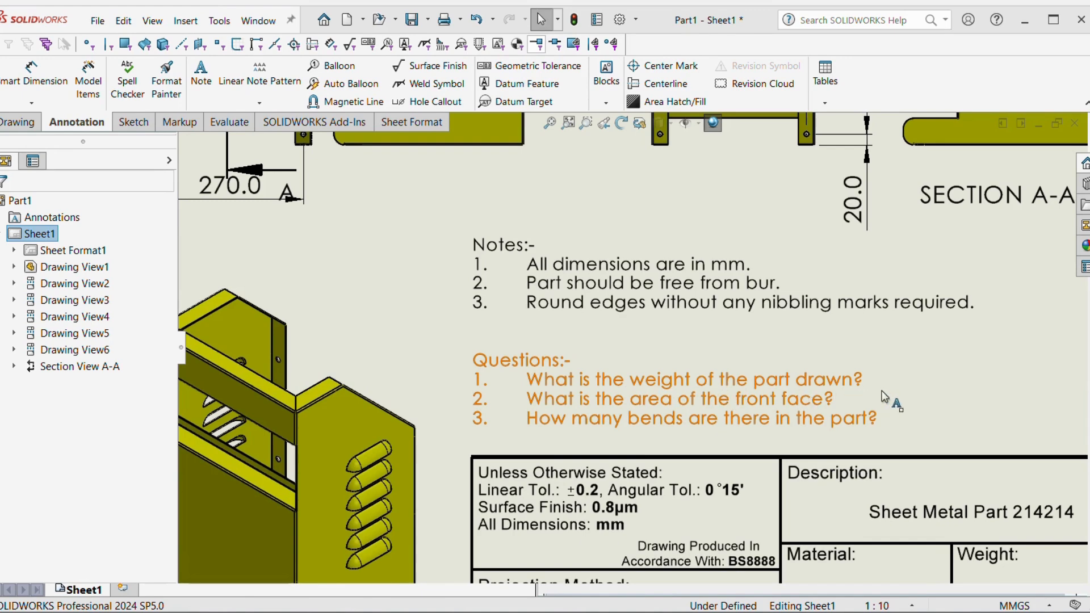
pyautogui.scroll(4, 732, 417)
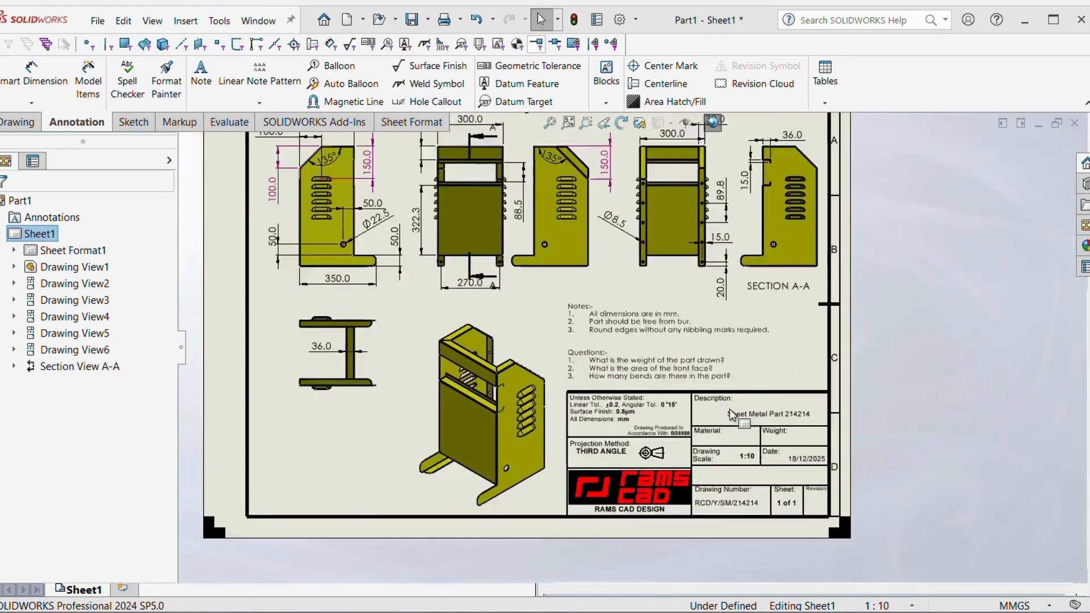
pyautogui.scroll(2, 733, 416)
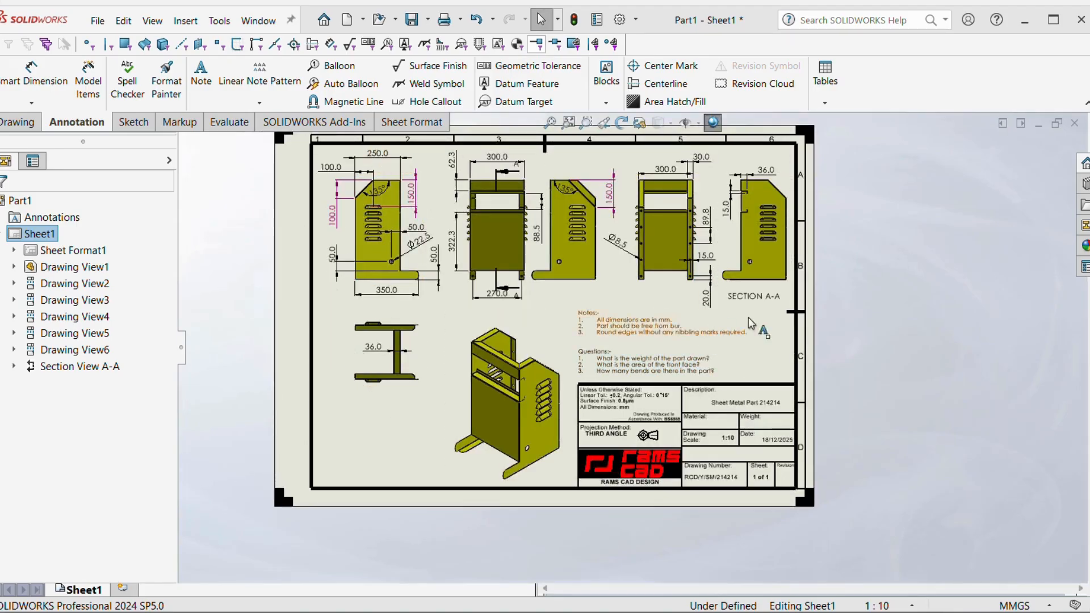
pyautogui.scroll(-1, 528, 411)
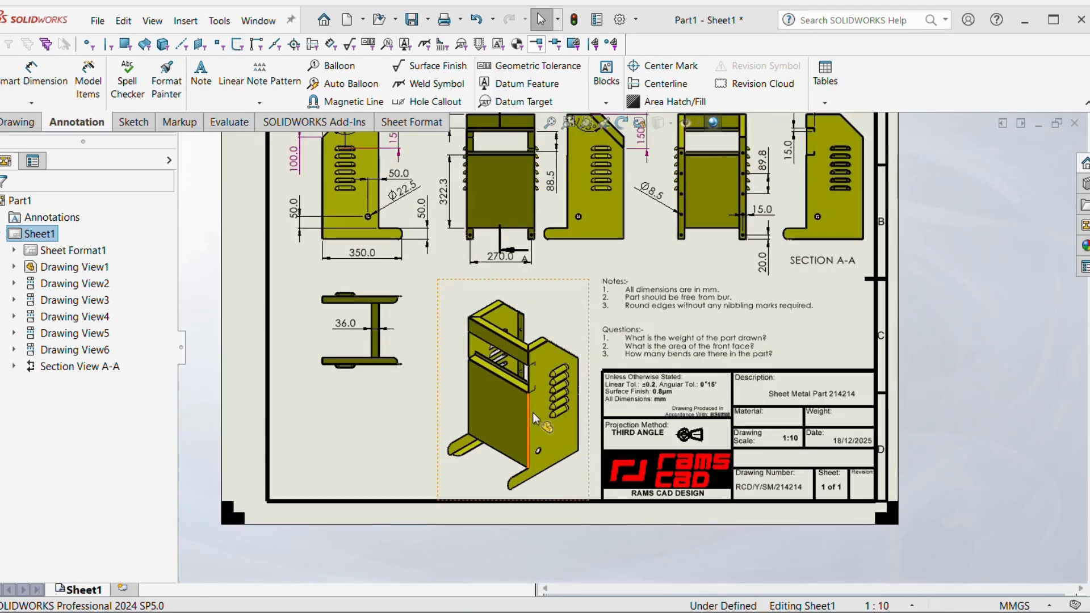
pyautogui.scroll(-1, 670, 335)
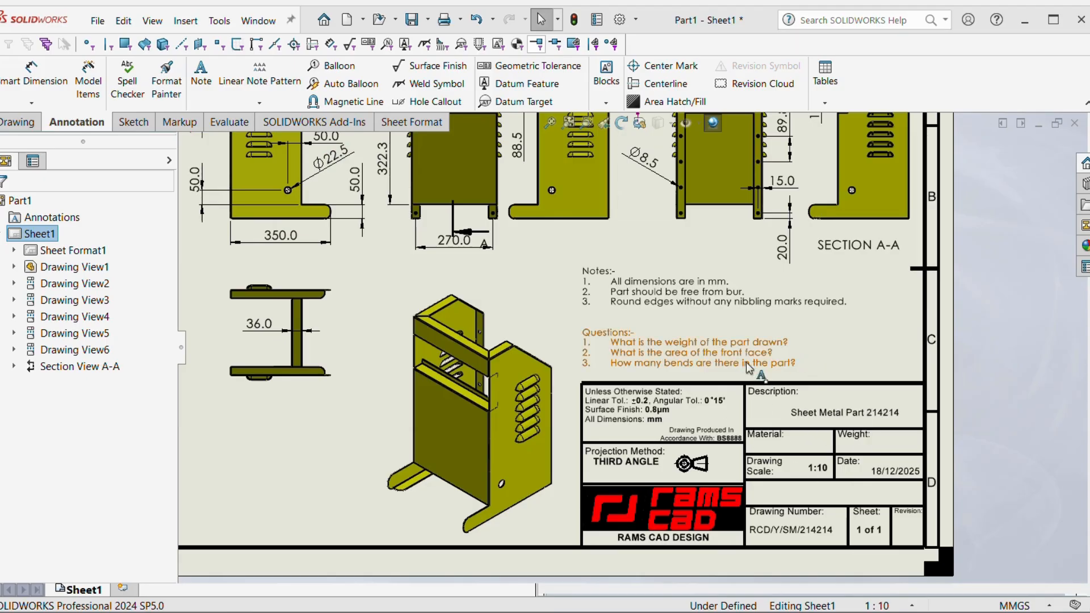
pyautogui.scroll(-1, 902, 378)
pyautogui.scroll(-1, 606, 368)
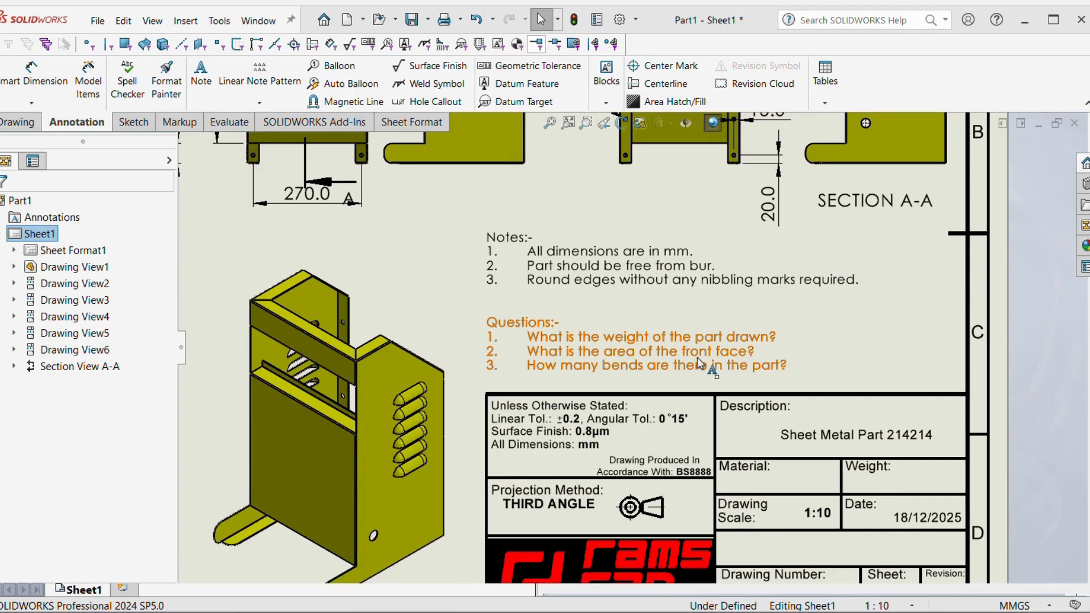
pyautogui.scroll(5, 758, 365)
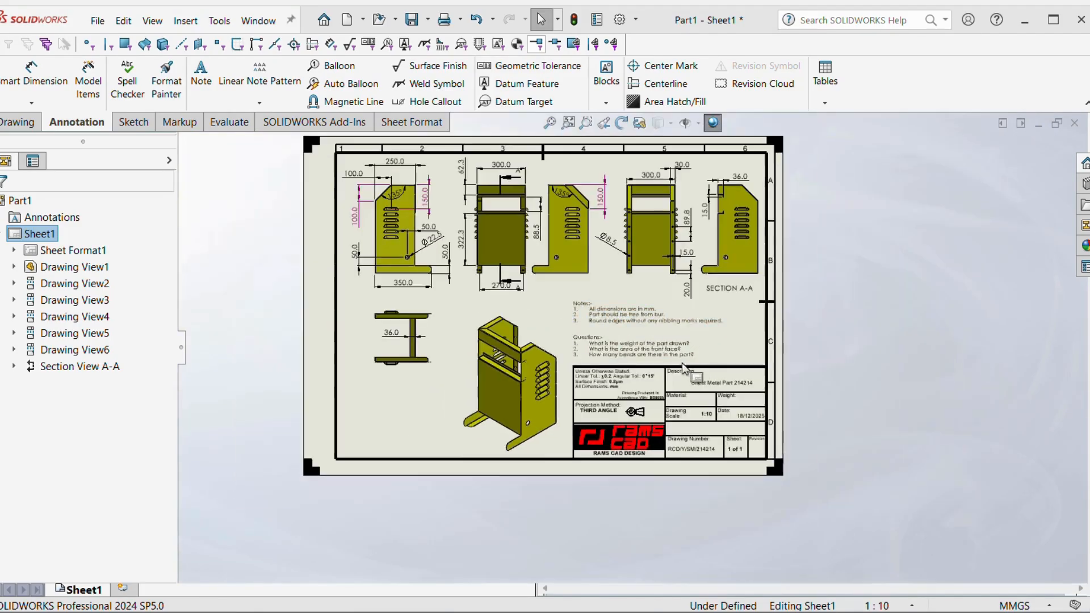
pyautogui.press('f')
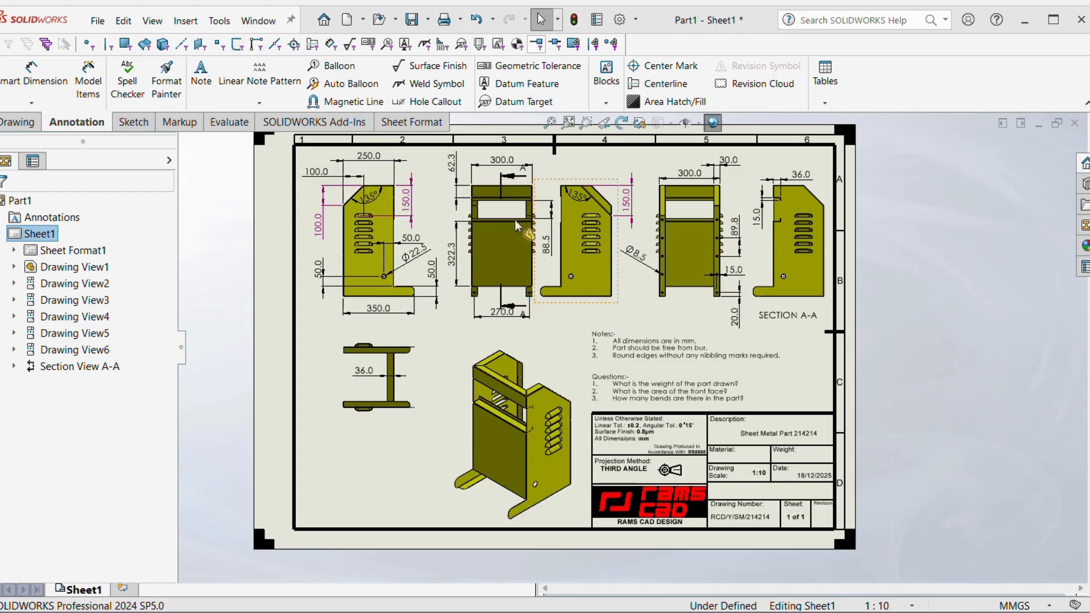
pyautogui.scroll(-3, 688, 427)
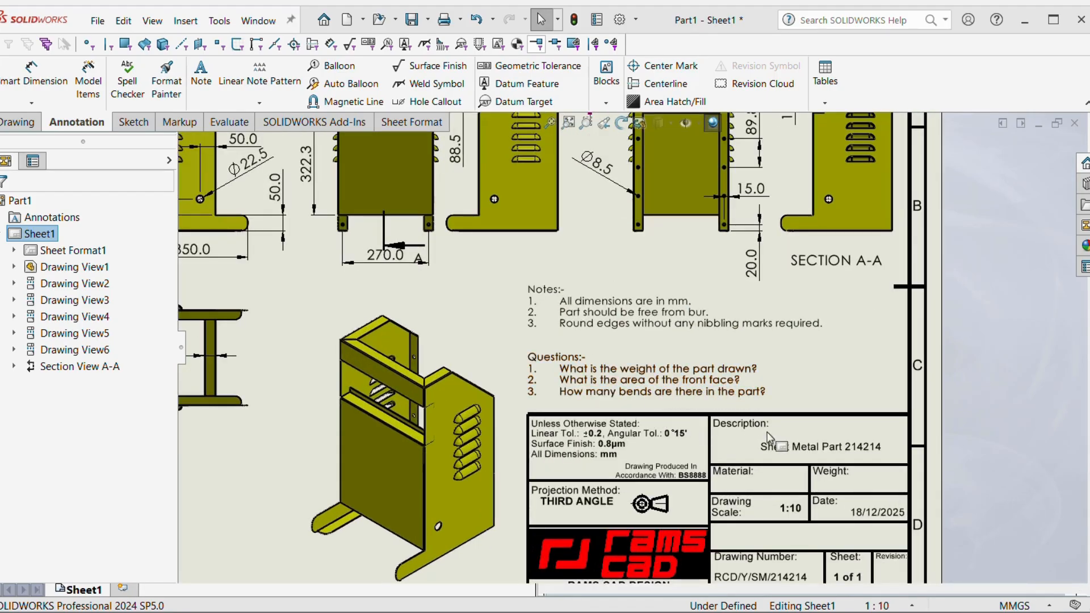
pyautogui.press('f')
pyautogui.scroll(-2, 597, 299)
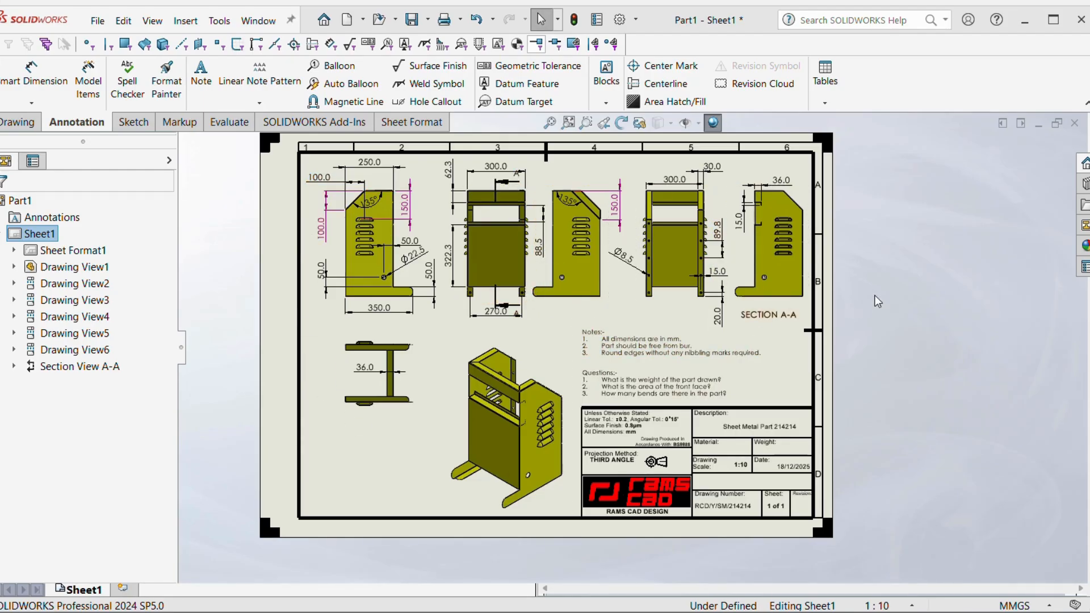
pyautogui.press('f')
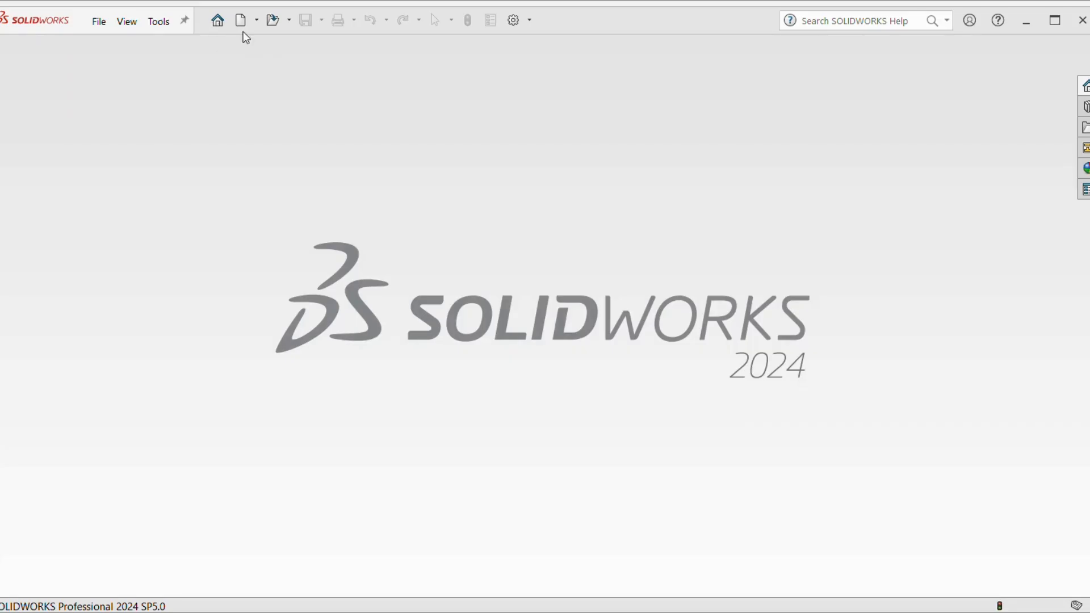
# Step: Create a new part document and start a sketch on the Front Plane
pyautogui.click(241, 21)
pyautogui.doubleClick(465, 224)
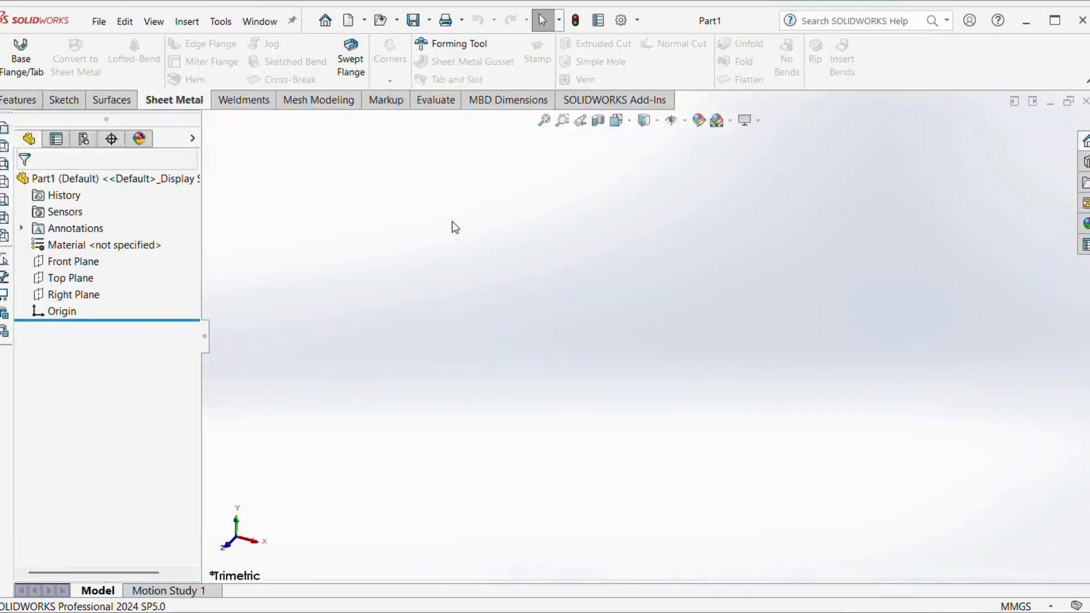
pyautogui.click(52, 268)
pyautogui.click(56, 244)
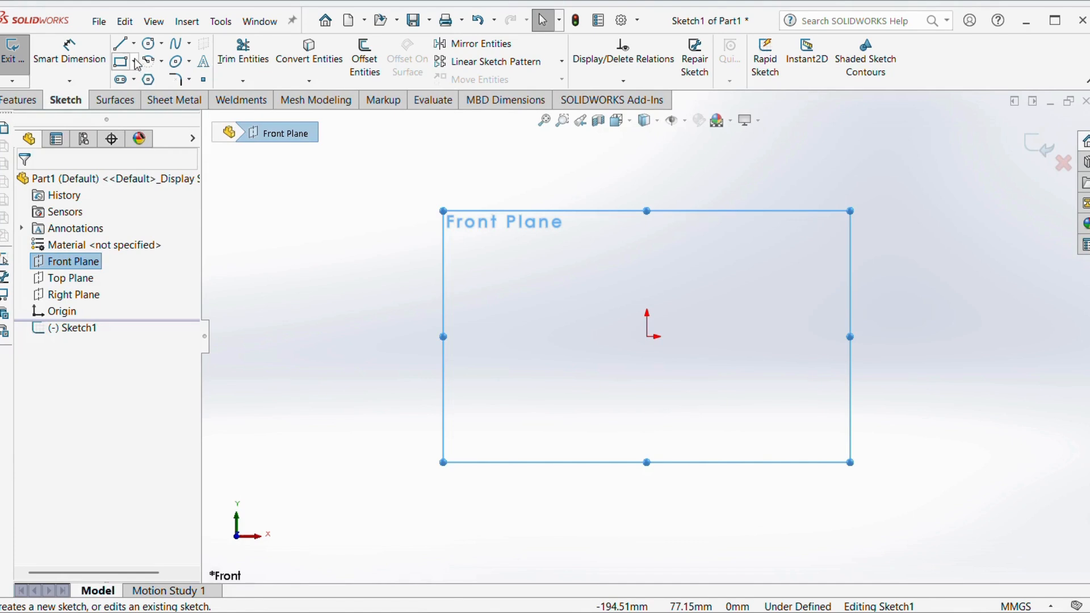
# Step: Sketch an upright center rectangle about 108 mm wide, centred on the origin
pyautogui.click(135, 62)
pyautogui.click(162, 95)
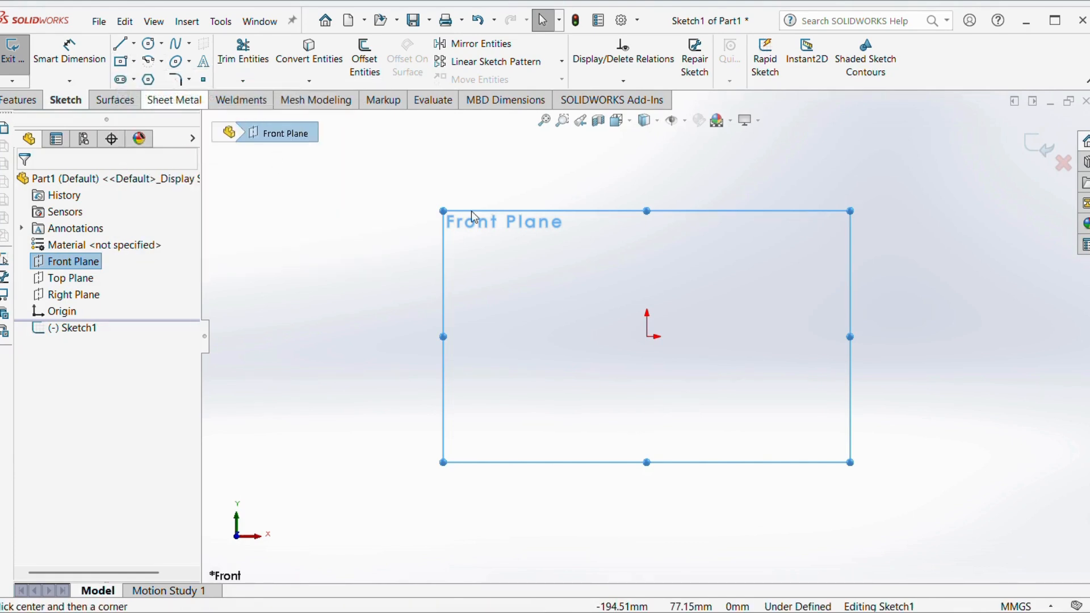
pyautogui.click(647, 337)
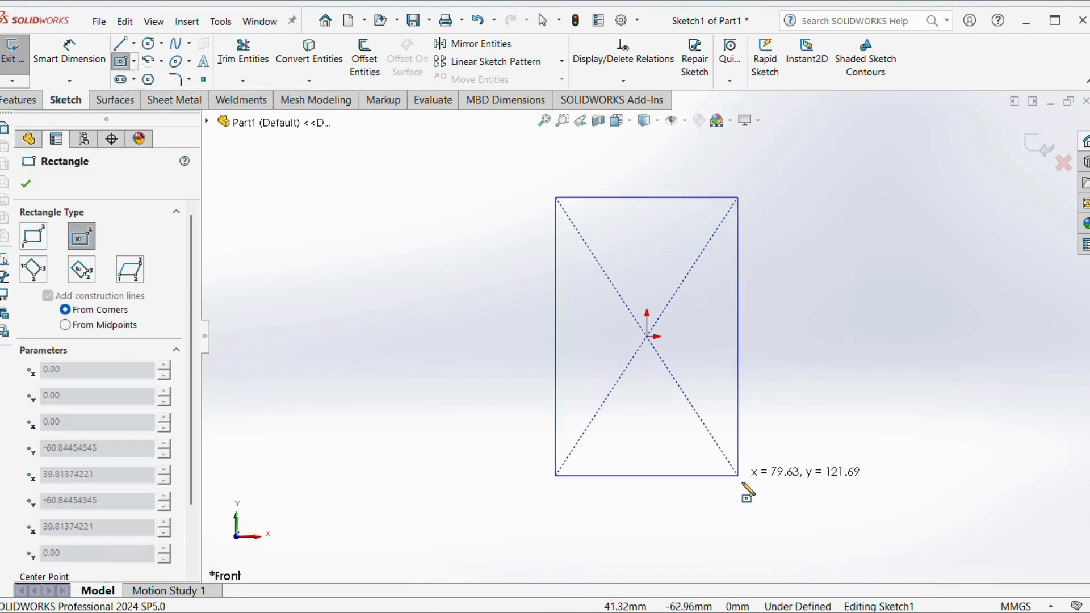
pyautogui.click(770, 510)
# Step: Dimension the rectangle to 300 mm wide and 500 mm high
pyautogui.click(71, 56)
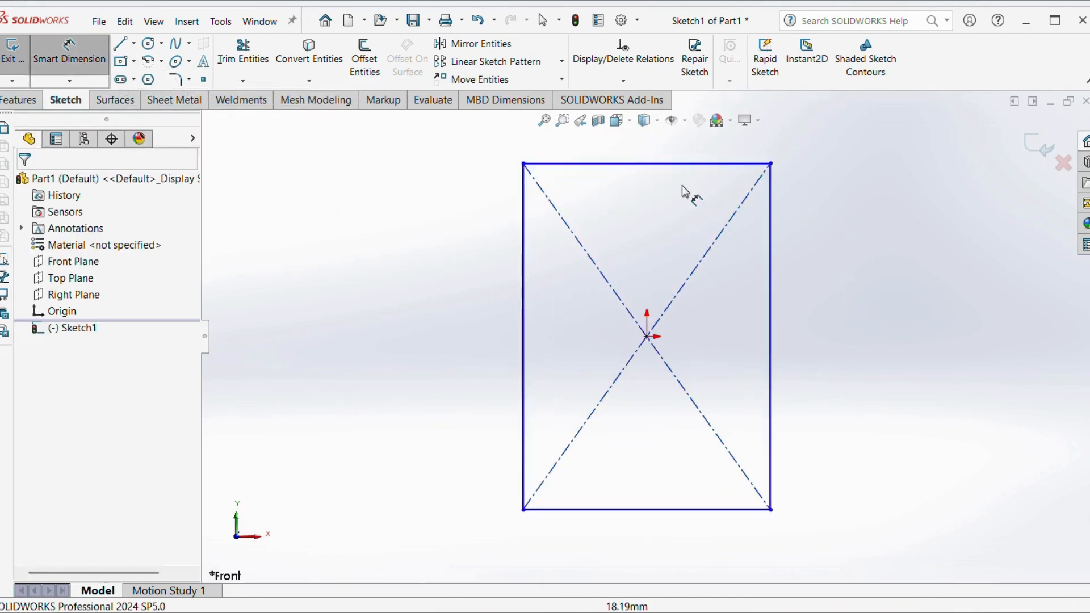
pyautogui.click(673, 236)
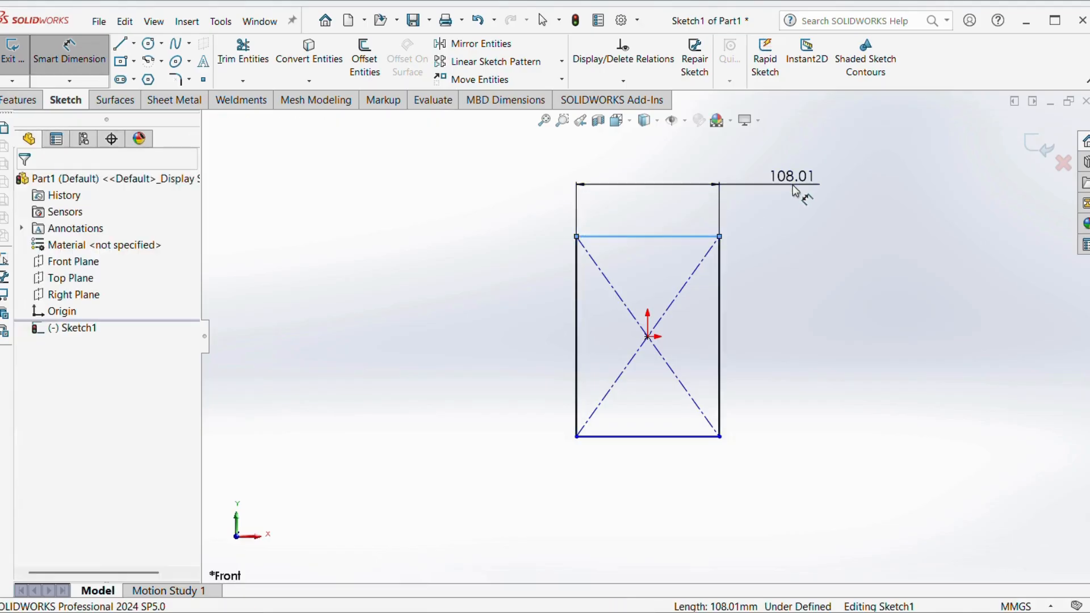
pyautogui.click(795, 190)
pyautogui.write('300')
pyautogui.press('Return')
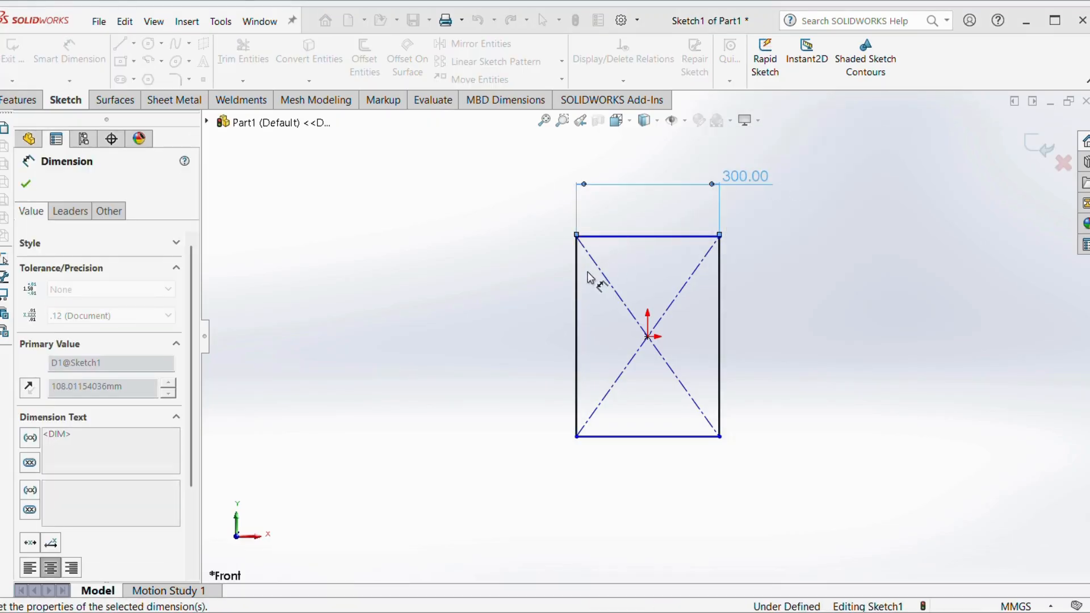
pyautogui.click(577, 280)
pyautogui.click(487, 312)
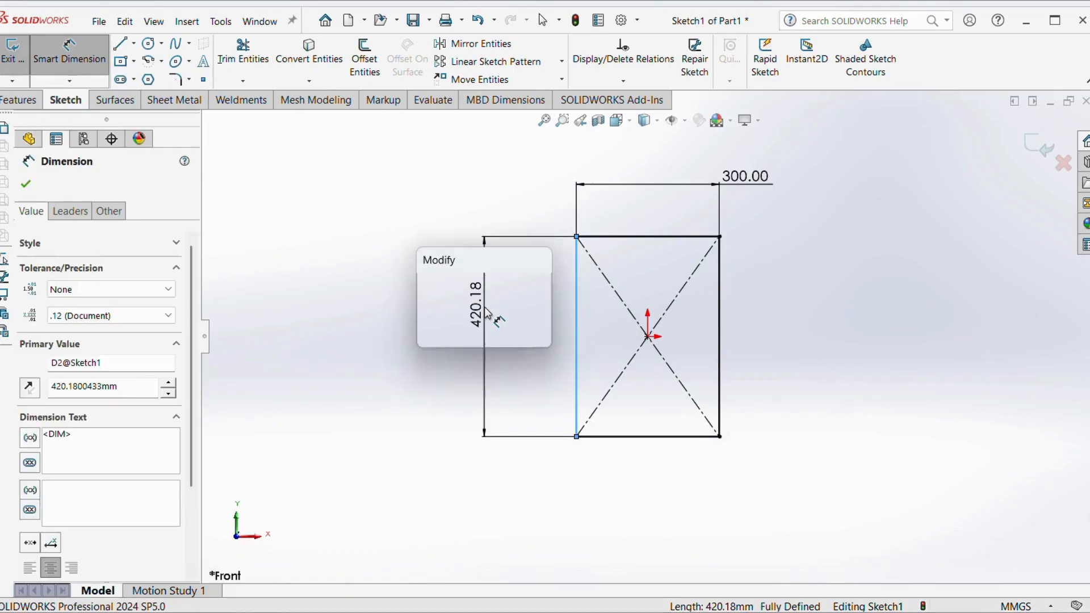
pyautogui.write('500')
pyautogui.press('Return')
pyautogui.click(358, 295)
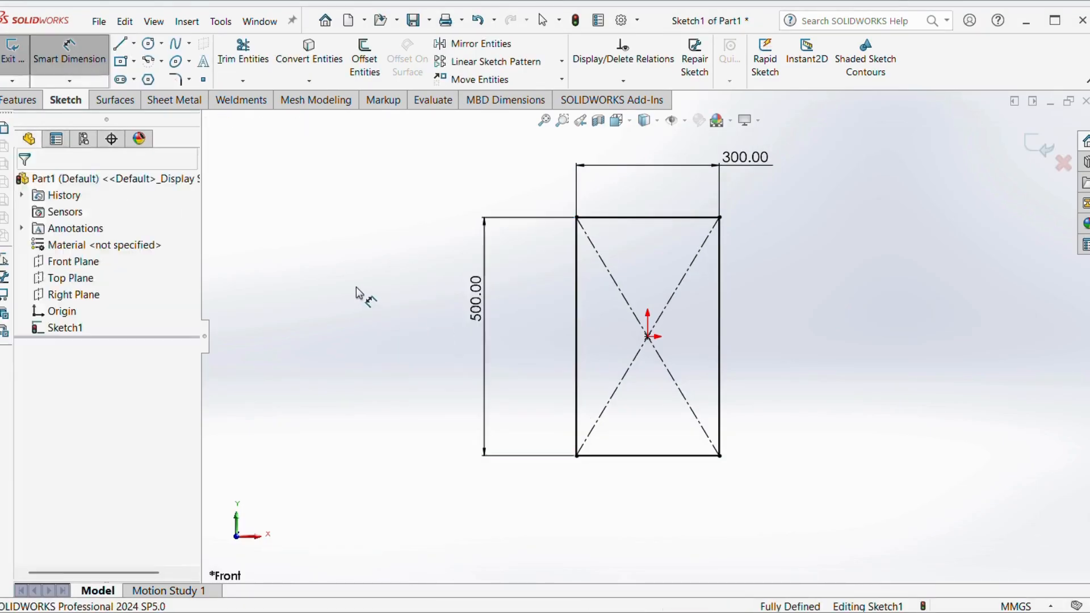
# Step: Create a Base Flange from the rectangle with 1.5 mm thickness and a bend deduction of 1.5*1.8
pyautogui.click(174, 100)
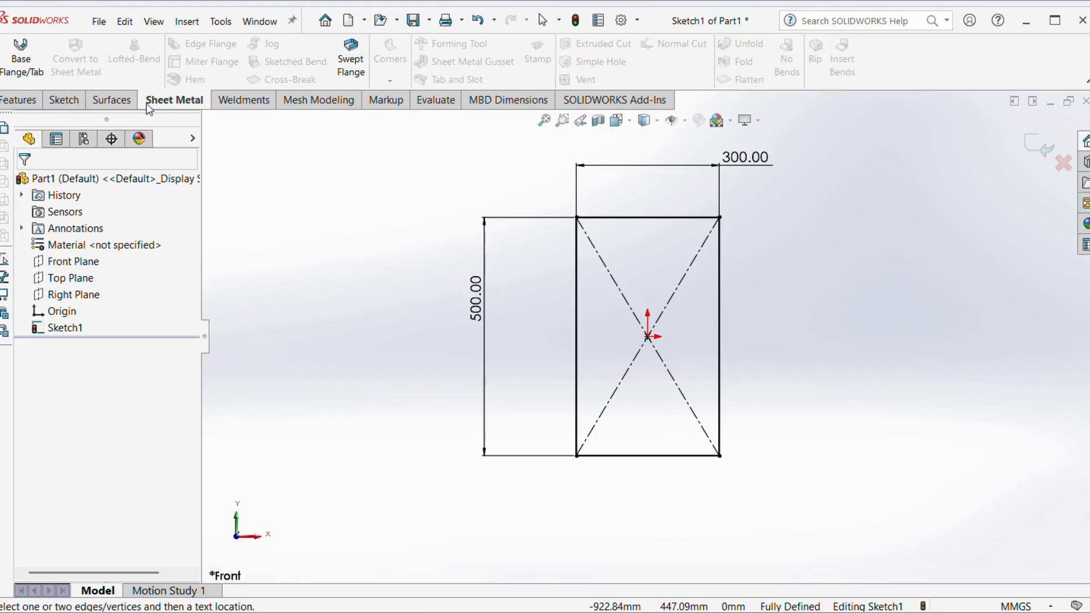
pyautogui.click(22, 73)
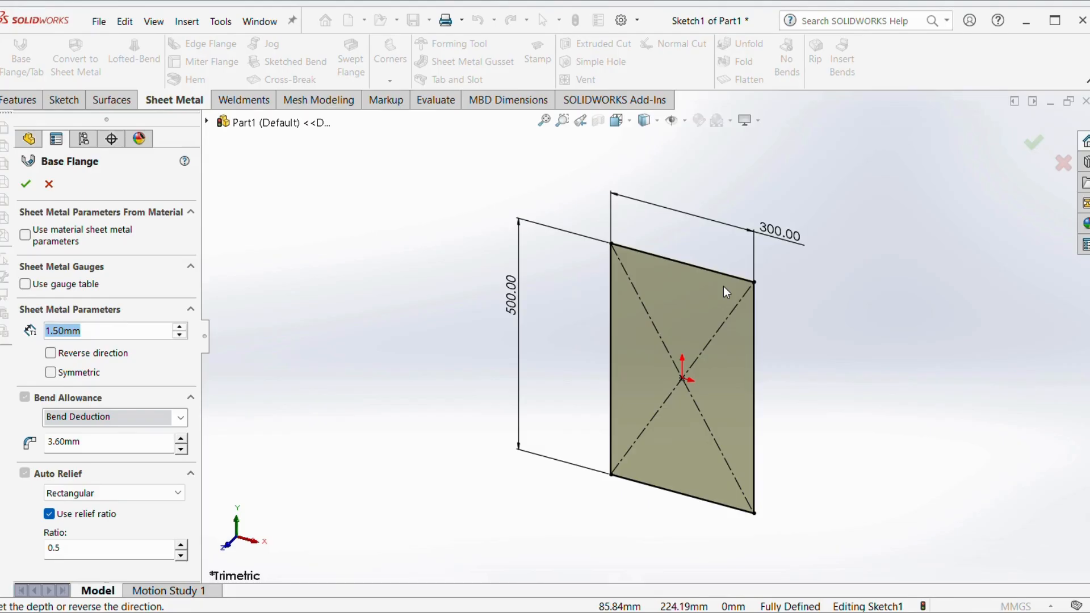
pyautogui.write('1.5')
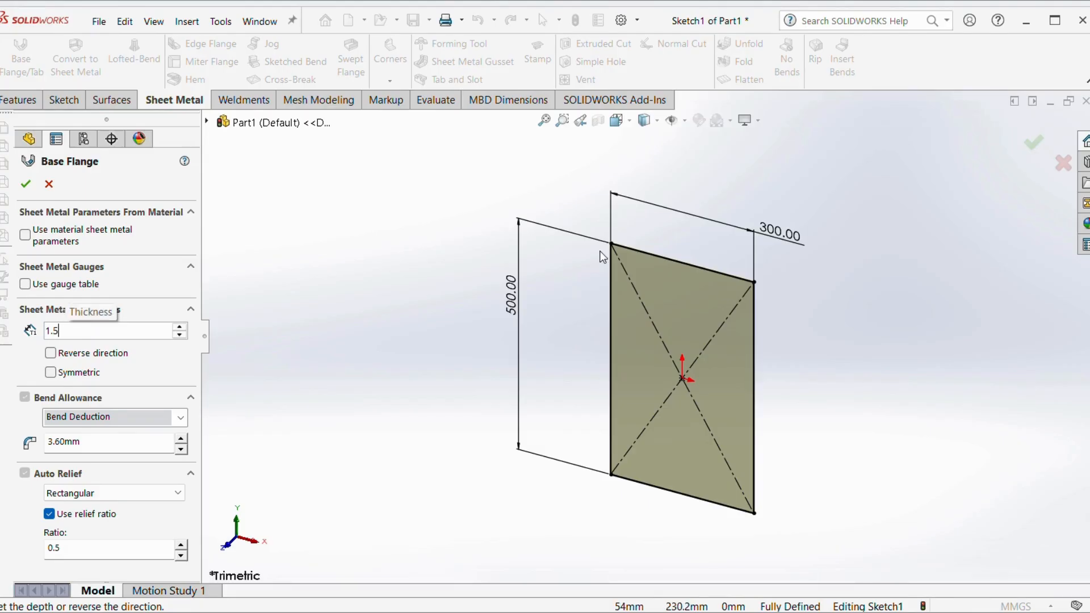
pyautogui.press('Tab')
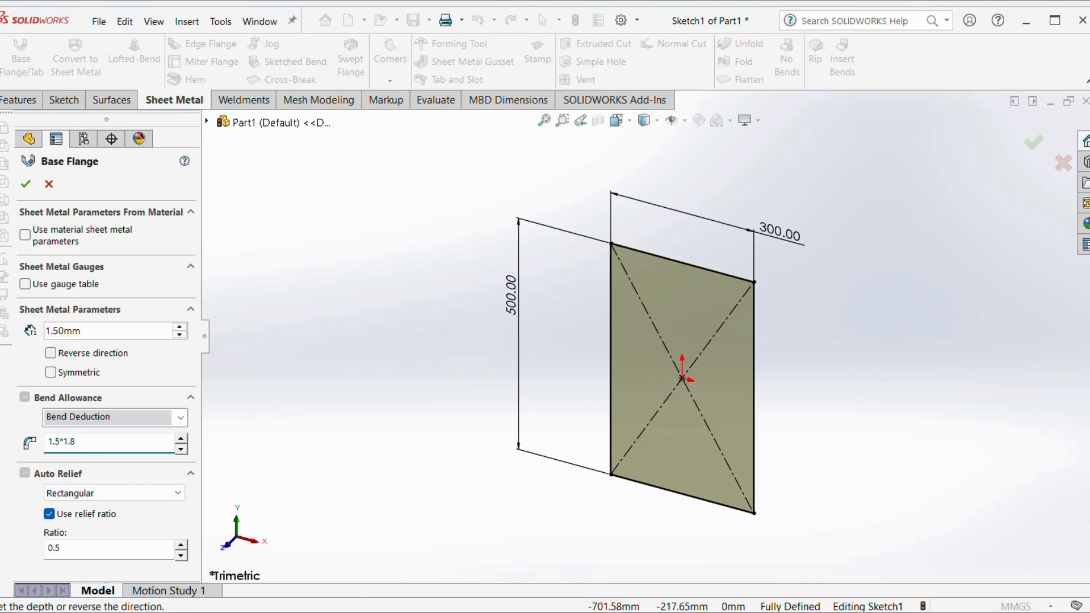
pyautogui.write('1.5*1.8')
pyautogui.press('Return')
pyautogui.click(25, 183)
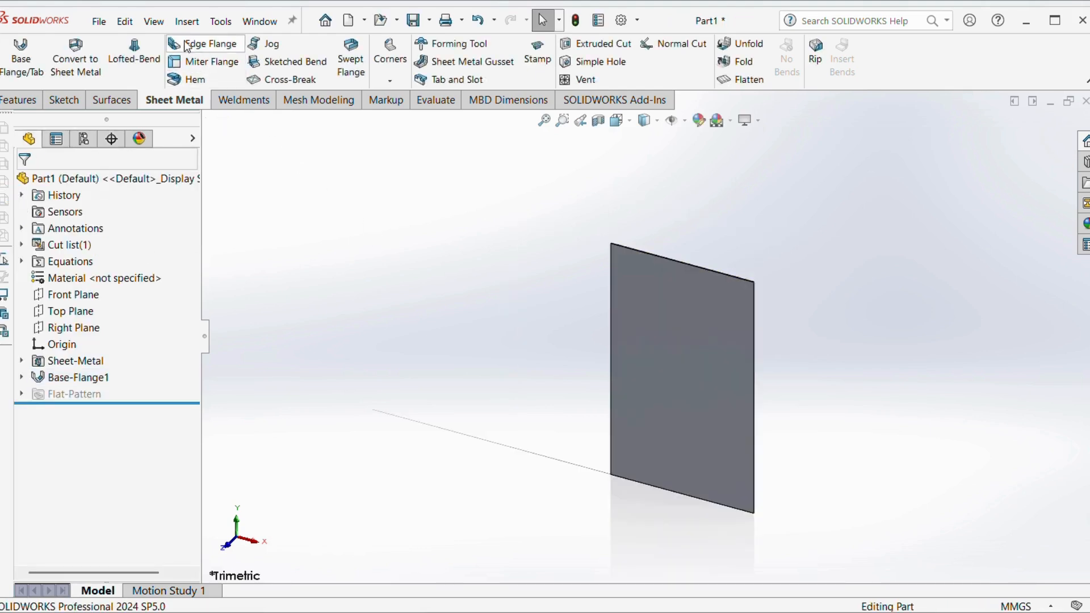
# Step: Set up an Edge Flange on both 500 mm vertical edges of the plate, extending rearward about 377 mm
pyautogui.click(188, 50)
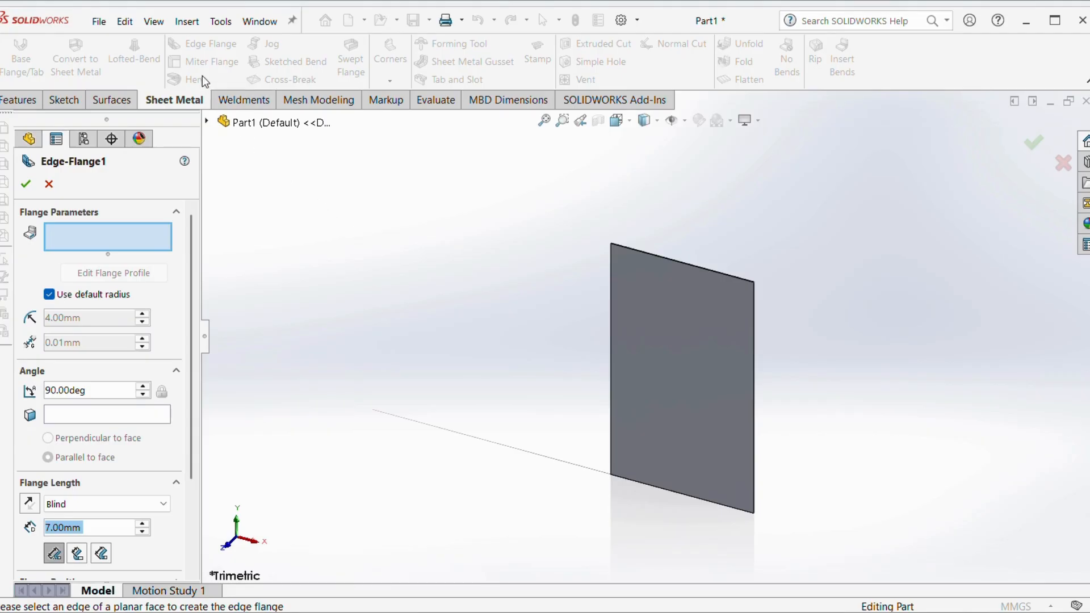
pyautogui.click(610, 311)
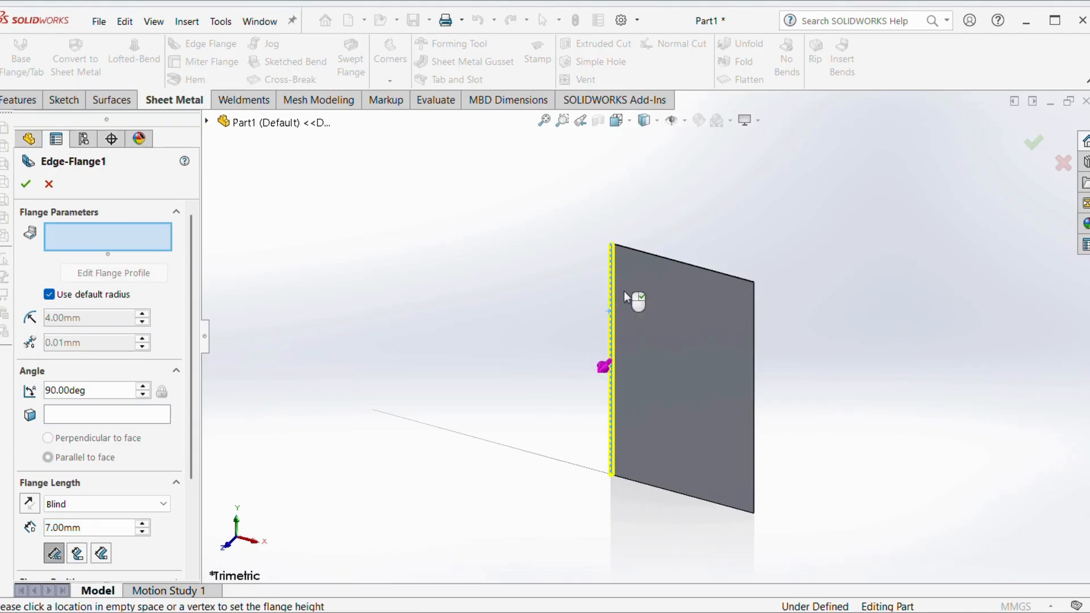
pyautogui.click(756, 307)
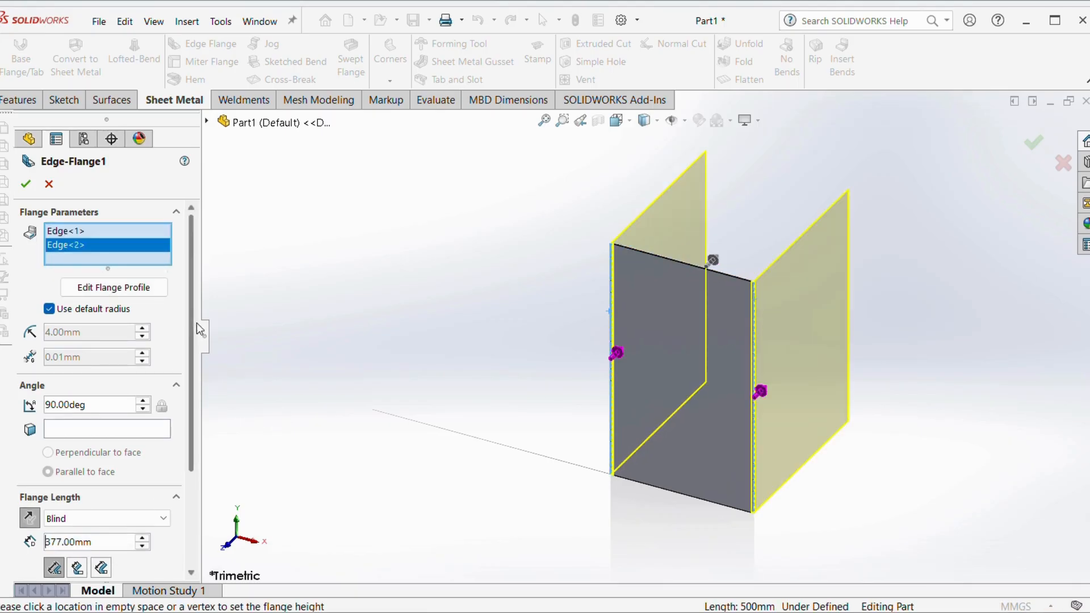
# Step: Enable a custom bend allowance for the edge flanges, using a Bend Deduction of 2.70 mm
pyautogui.moveTo(193, 316); pyautogui.dragTo(193, 428)
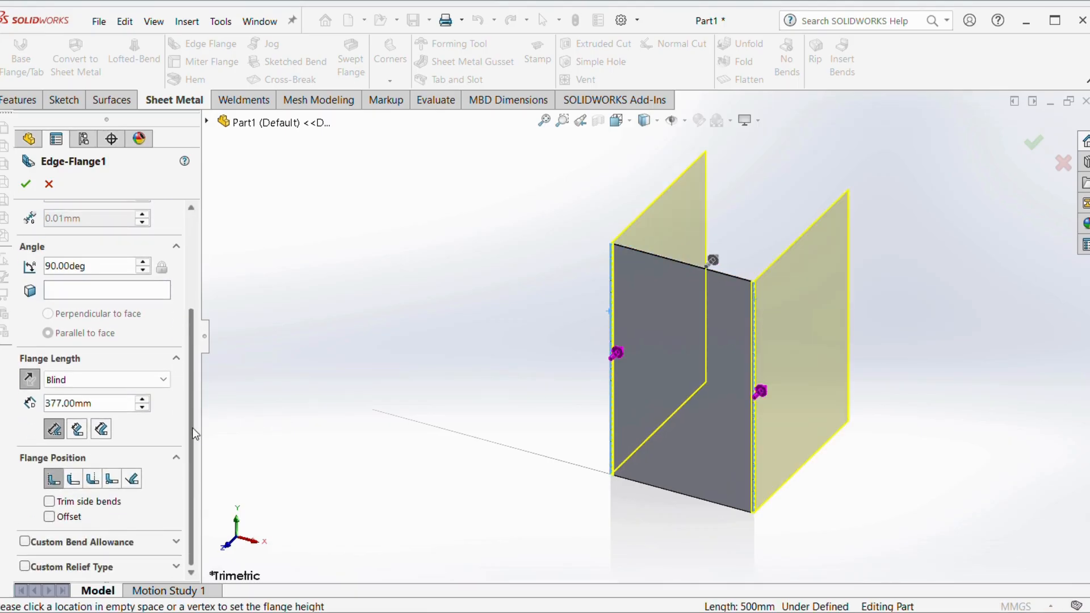
pyautogui.click(38, 544)
pyautogui.scroll(-1, 190, 507)
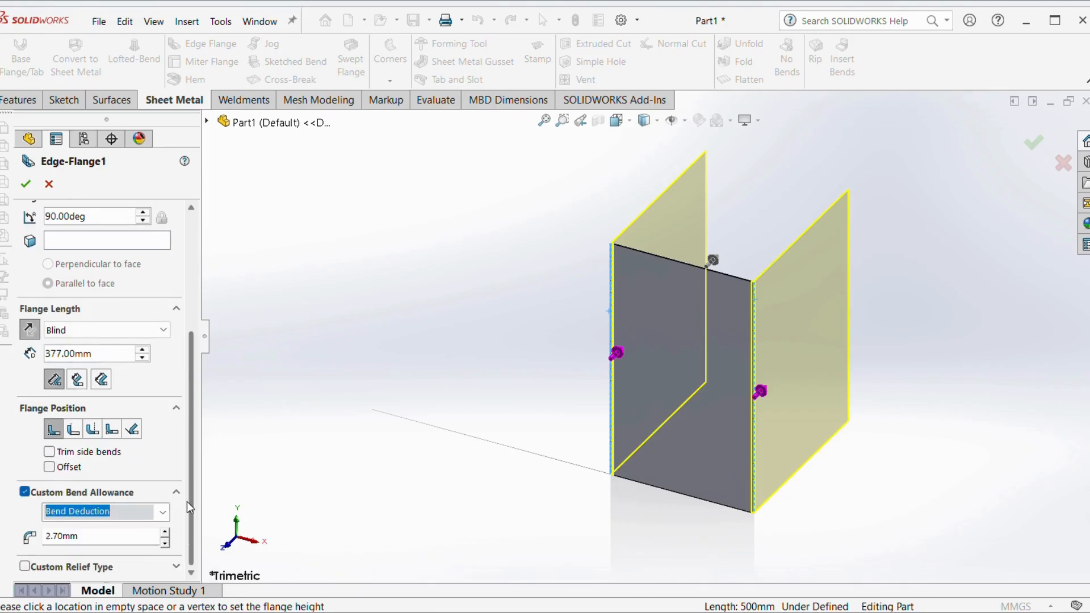
pyautogui.scroll(4, 190, 505)
pyautogui.scroll(-4, 186, 349)
pyautogui.scroll(4, 185, 341)
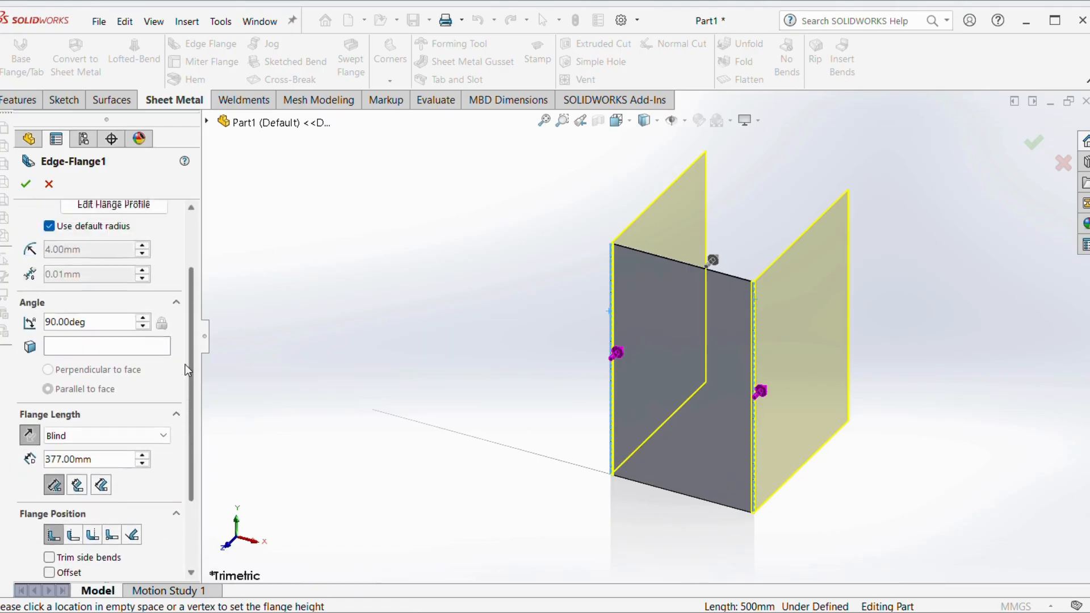
# Step: Override the default radius of the edge flanges and set the bend radius to 0.75 mm
pyautogui.click(57, 308)
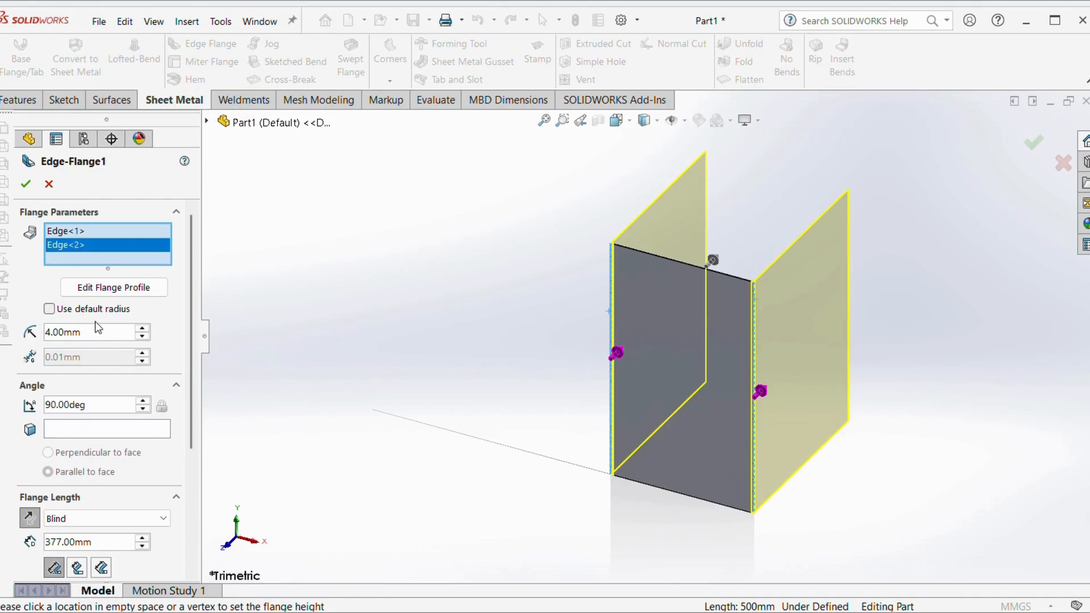
pyautogui.scroll(-10, 771, 292)
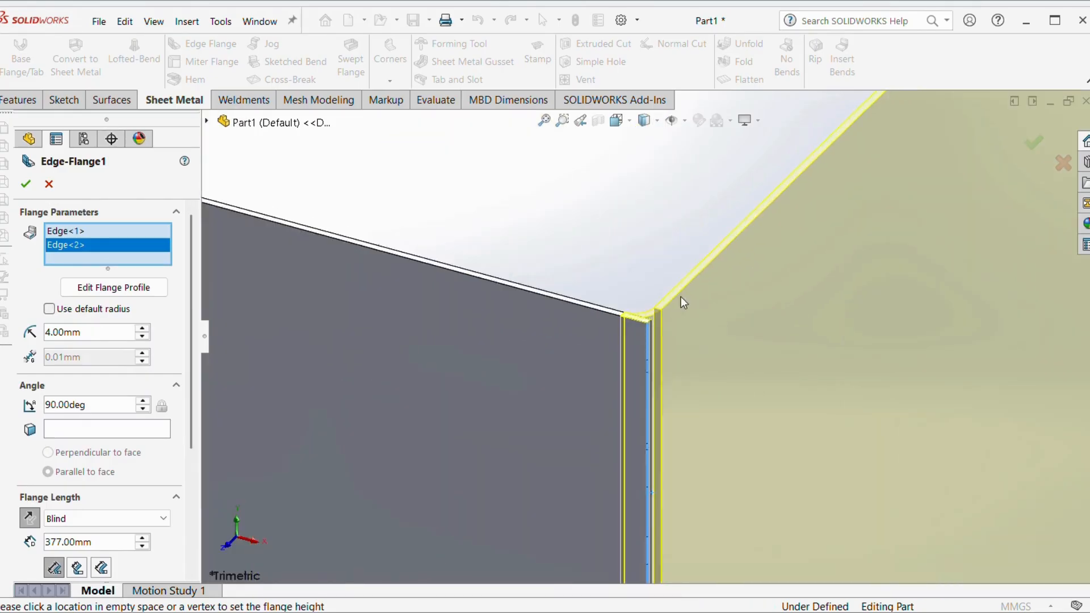
pyautogui.moveTo(644, 320)
pyautogui.mouseDown(button='middle')
pyautogui.moveTo(639, 309)
pyautogui.moveTo(636, 385)
pyautogui.moveTo(640, 337)
pyautogui.mouseUp(button='middle')
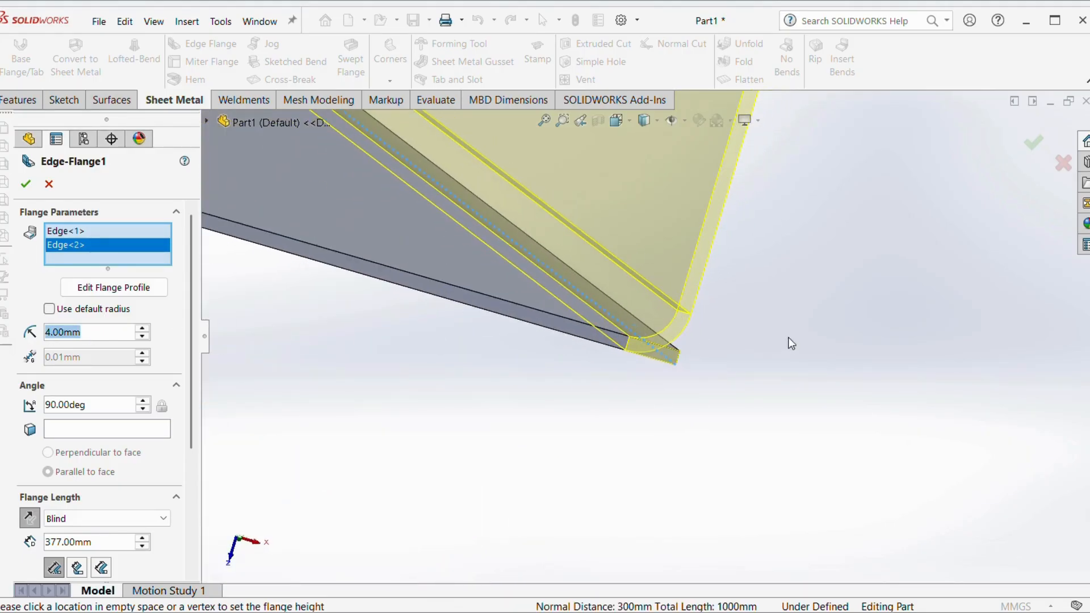
pyautogui.write('0.7')
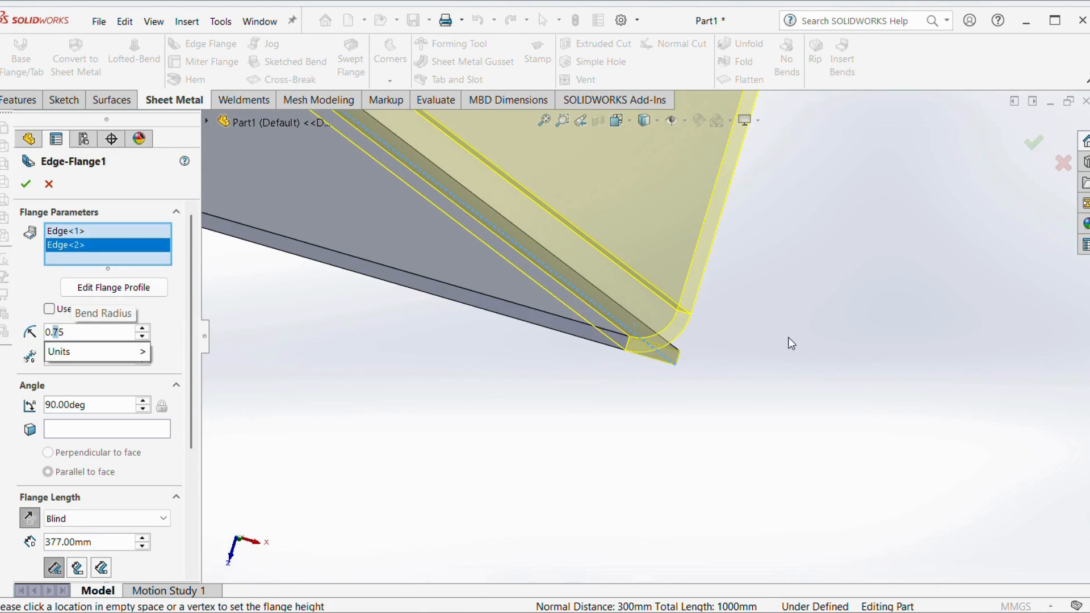
pyautogui.write('5')
pyautogui.press('Return')
# Step: Set the flange length to 250 mm and create both edge flanges
pyautogui.scroll(9, 672, 362)
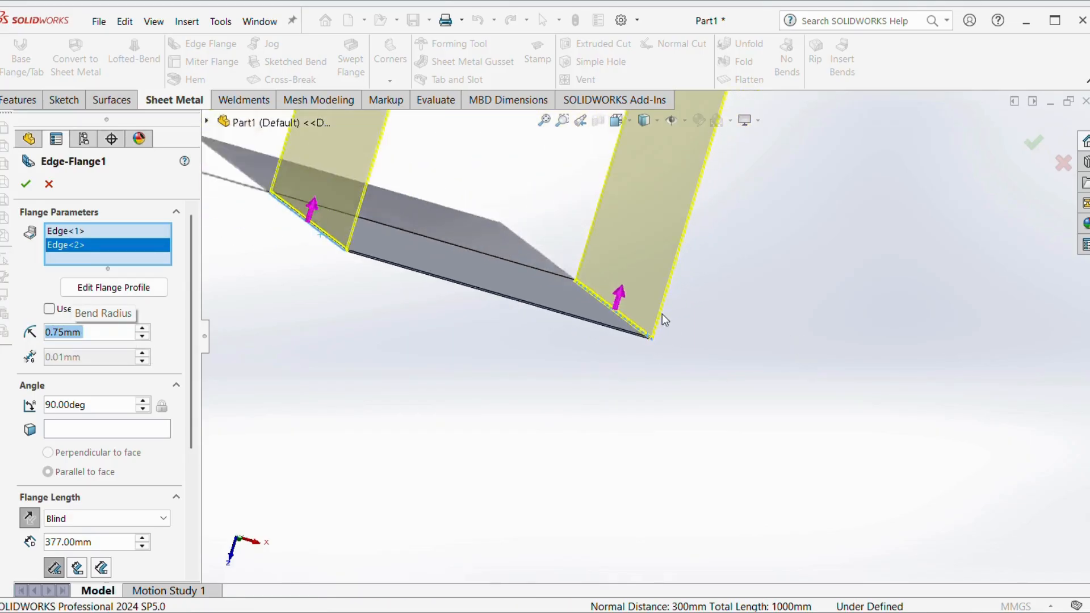
pyautogui.moveTo(662, 315); pyautogui.dragTo(622, 204, button='middle')
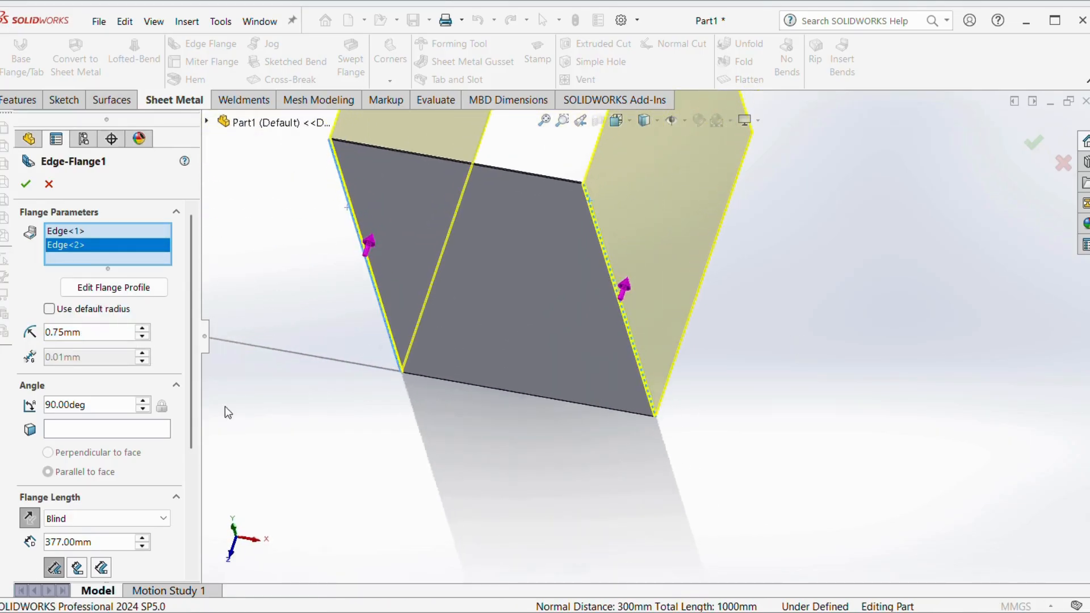
pyautogui.doubleClick(105, 542)
pyautogui.write('250')
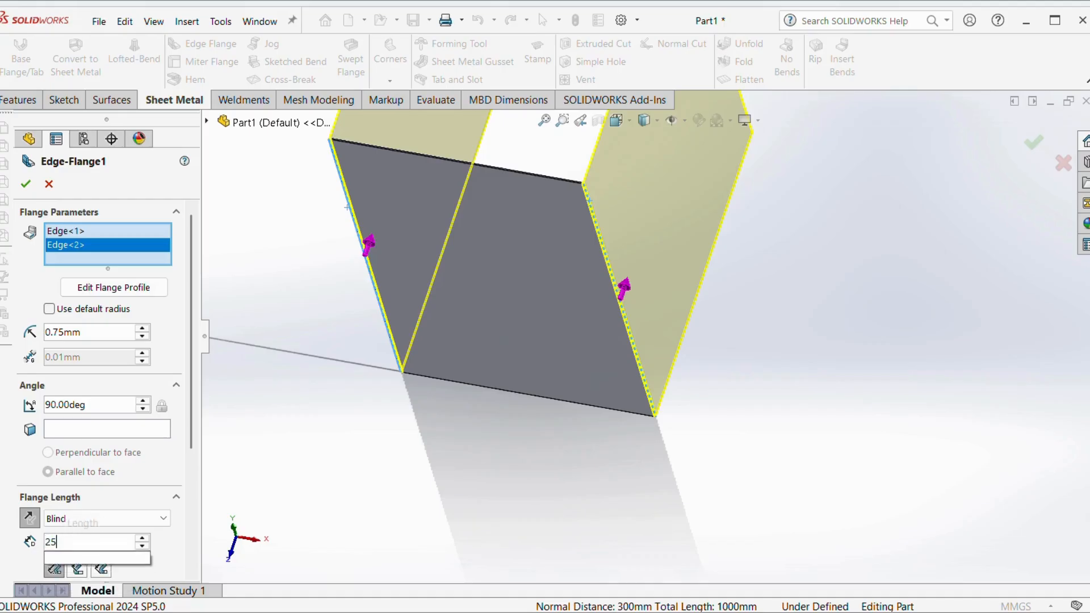
pyautogui.press('Return')
pyautogui.moveTo(662, 451); pyautogui.dragTo(638, 386, button='middle')
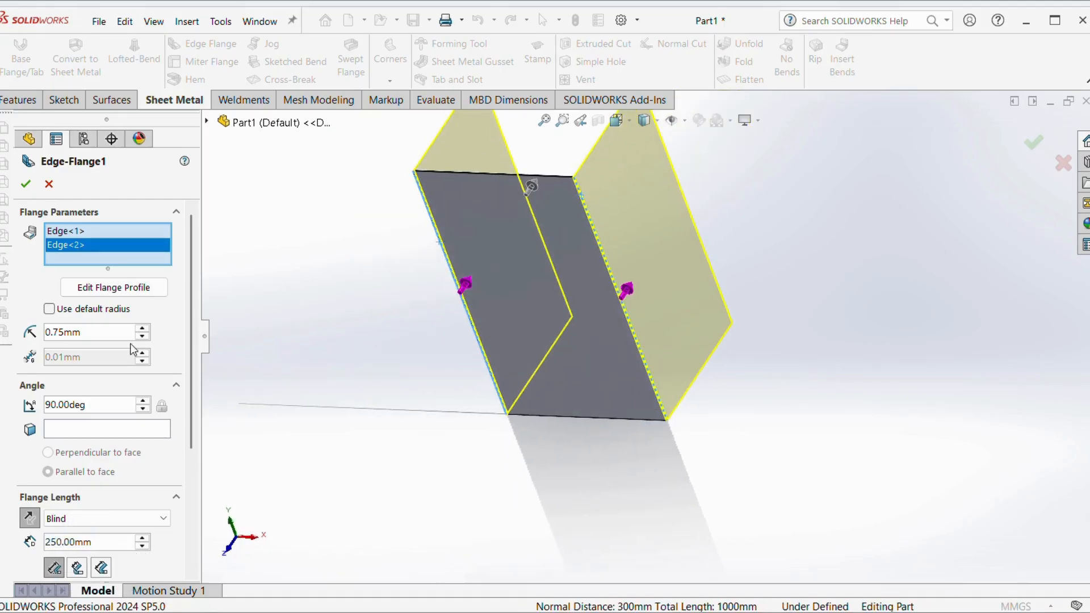
pyautogui.click(26, 184)
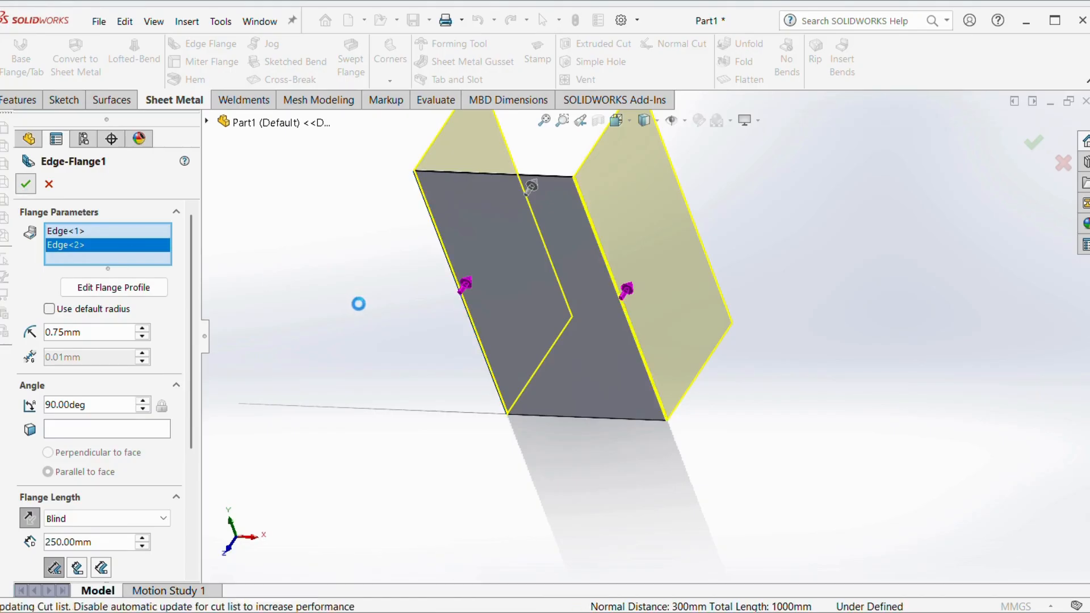
# Step: Start a sketch on the outer face of the edge flange on the plate's negative X side
pyautogui.moveTo(561, 429); pyautogui.dragTo(611, 407, button='middle')
pyautogui.scroll(-3, 605, 383)
pyautogui.scroll(3, 641, 377)
pyautogui.scroll(-5, 628, 369)
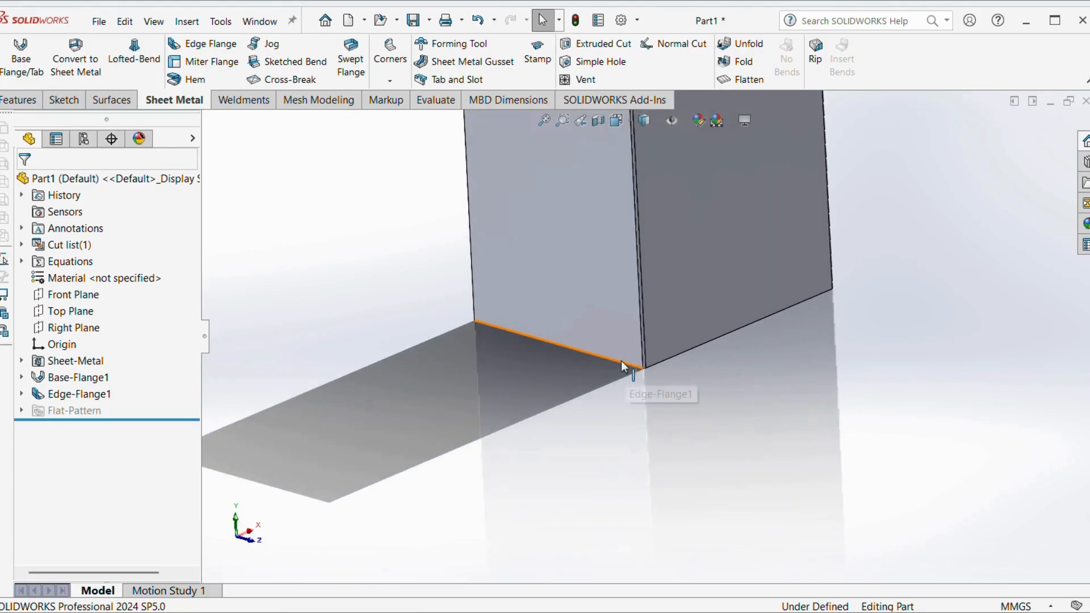
pyautogui.moveTo(623, 366); pyautogui.dragTo(650, 356, button='middle')
pyautogui.scroll(3, 636, 348)
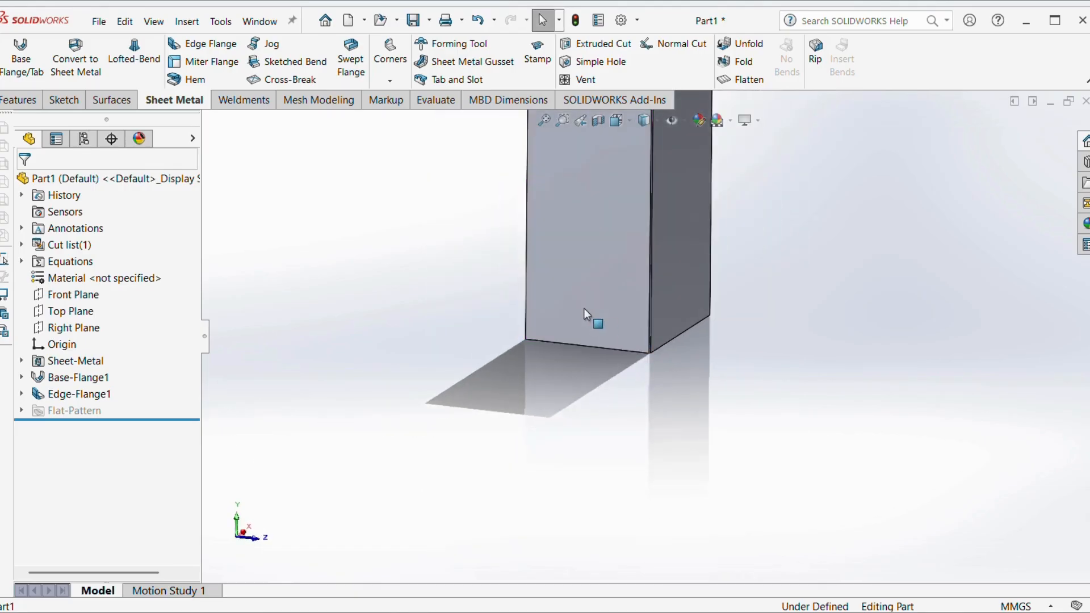
pyautogui.rightClick(587, 314)
pyautogui.click(623, 263)
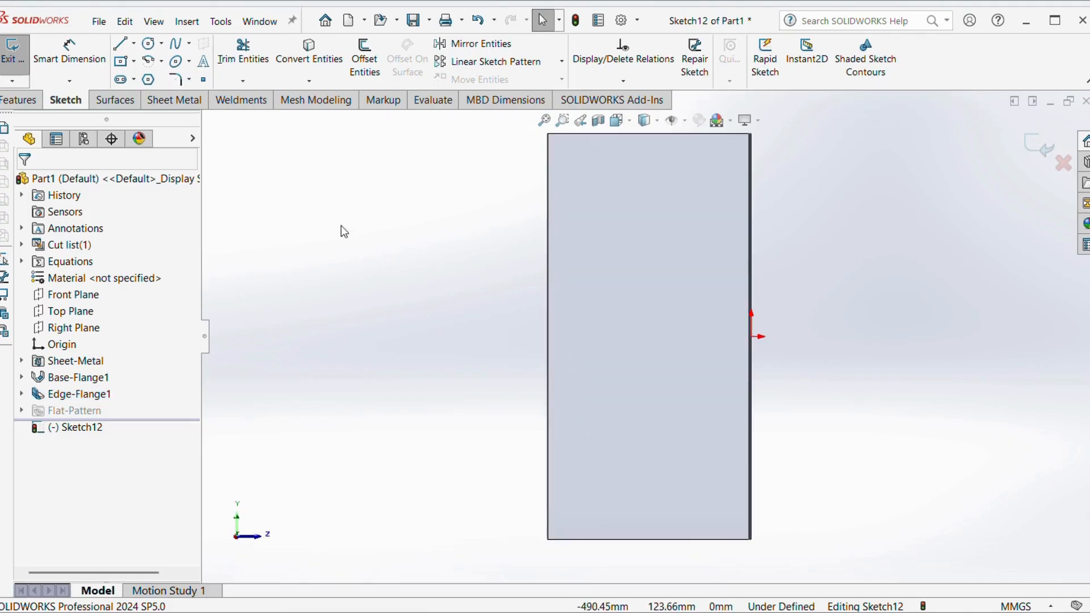
# Step: Sketch a corner rectangle about 354 mm wide and 93 mm high, running downward from the flange face's lower rear corner past the base plate
pyautogui.click(134, 61)
pyautogui.click(170, 81)
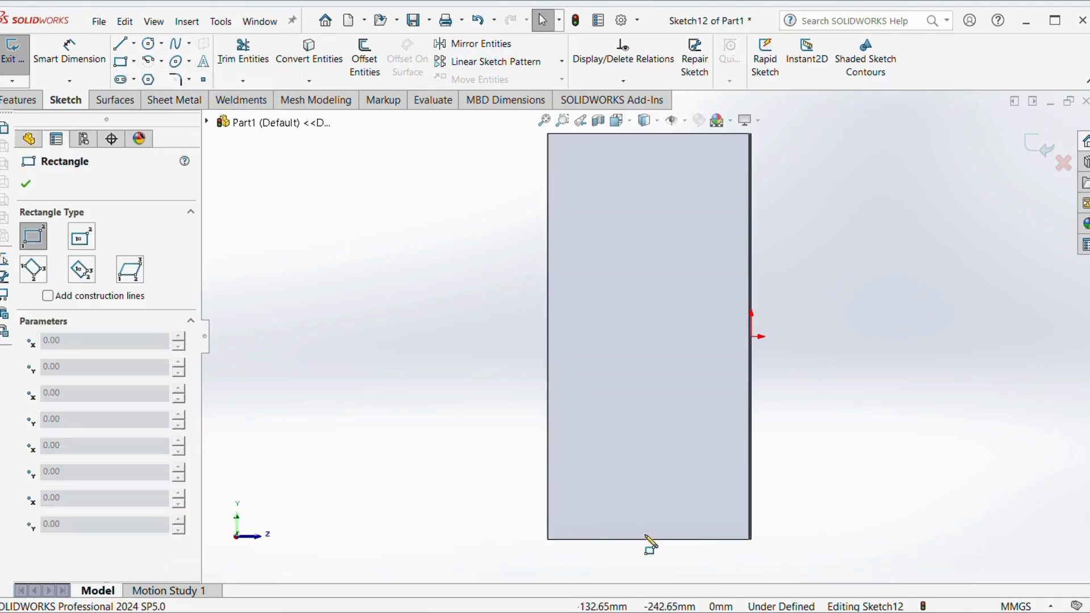
pyautogui.scroll(2, 715, 529)
pyautogui.scroll(-3, 696, 496)
pyautogui.scroll(-3, 555, 463)
pyautogui.scroll(-1, 412, 407)
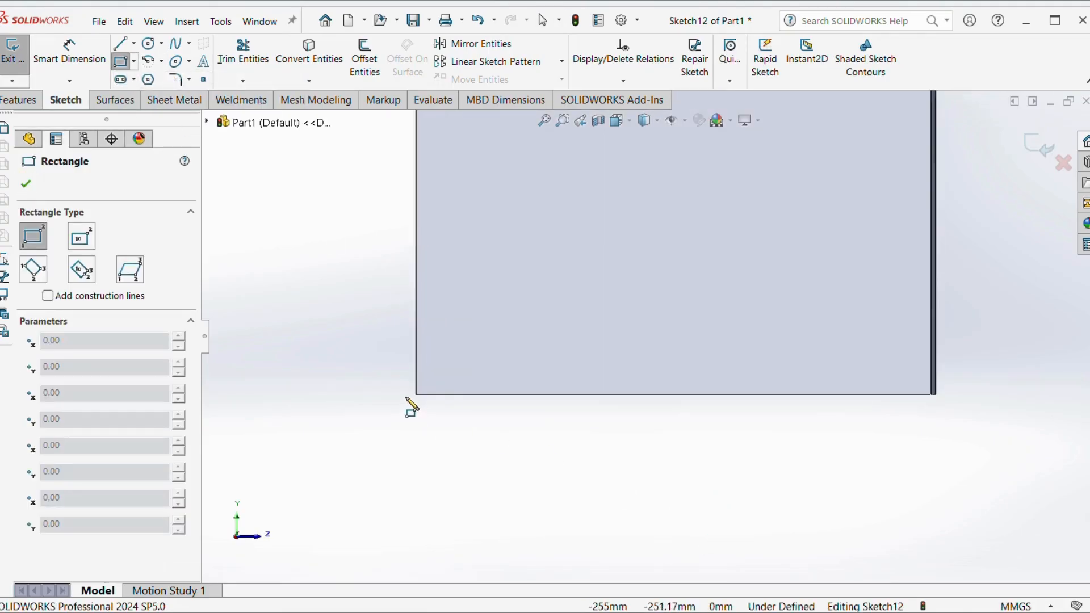
pyautogui.click(416, 395)
pyautogui.scroll(2, 500, 443)
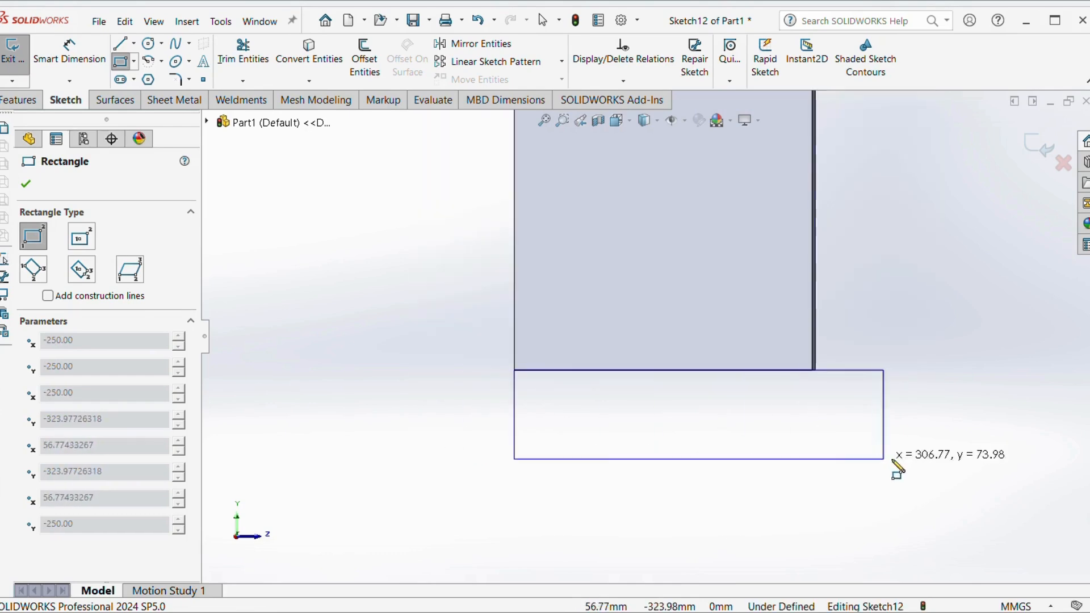
pyautogui.click(941, 482)
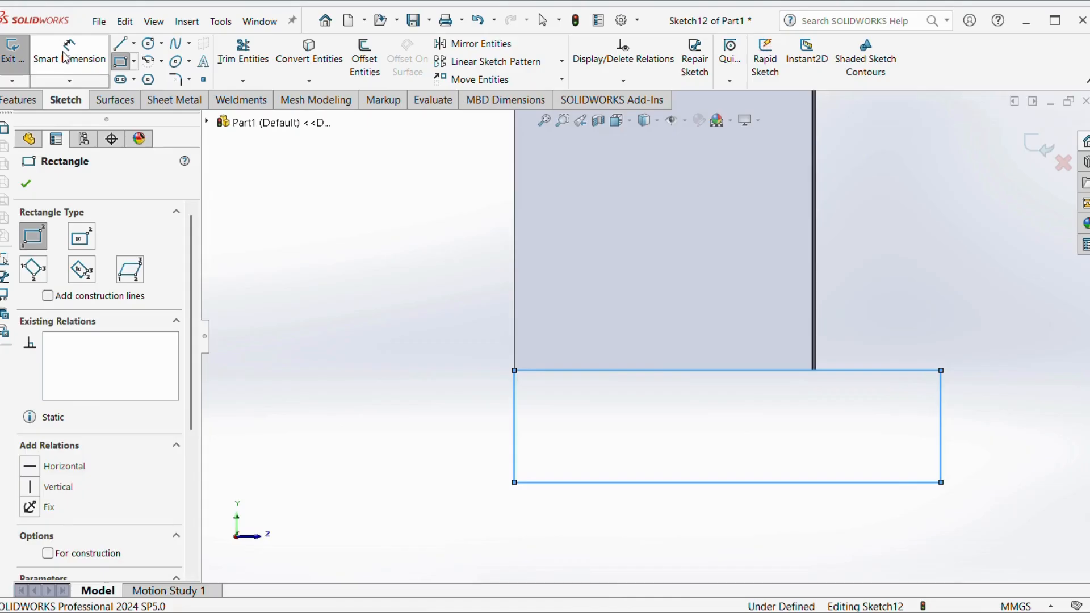
# Step: Dimension the rectangle to 50 mm high and 350 mm wide
pyautogui.press('Escape')
pyautogui.click(516, 407)
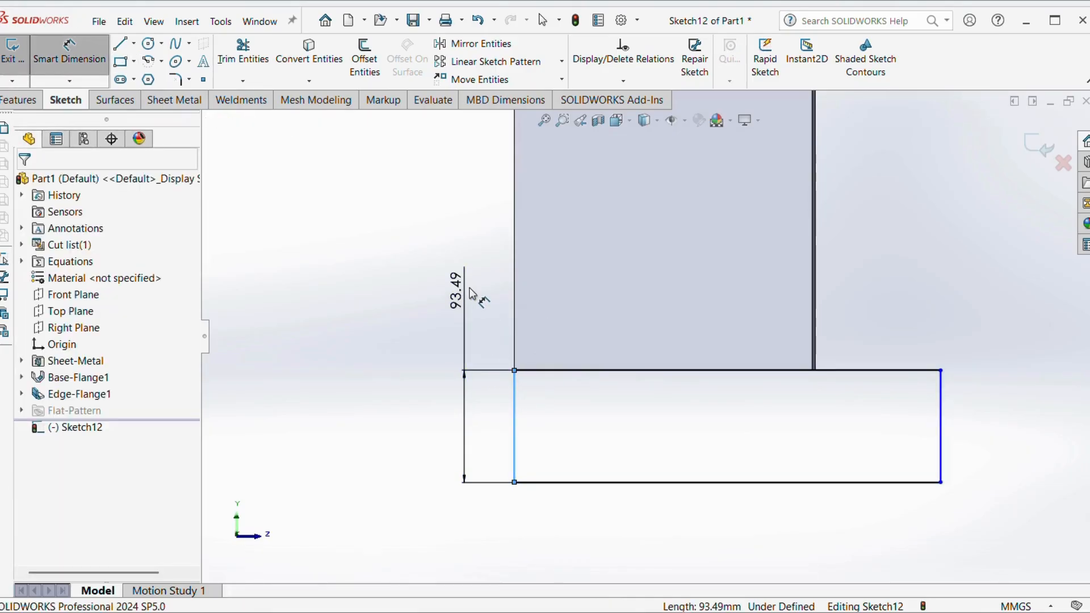
pyautogui.click(471, 293)
pyautogui.write('50')
pyautogui.press('Return')
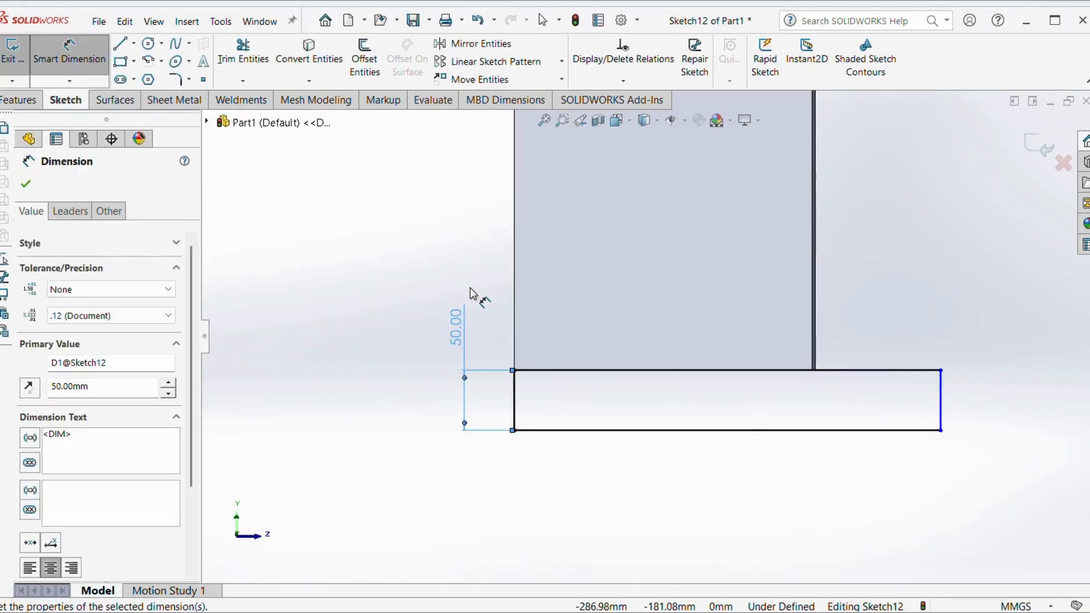
pyautogui.click(850, 432)
pyautogui.click(839, 495)
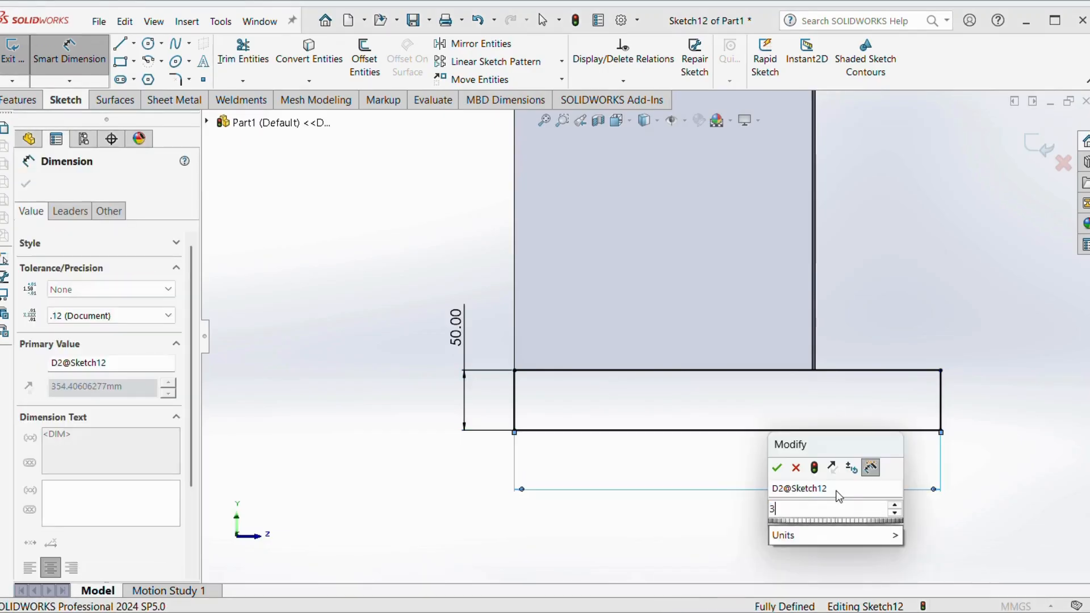
pyautogui.write('350')
pyautogui.press('Return')
# Step: Sketch a small corner rectangle about 2.25 mm wide and 1.2 mm high just below the bend, on the large rectangle's upper line
pyautogui.scroll(-3, 850, 382)
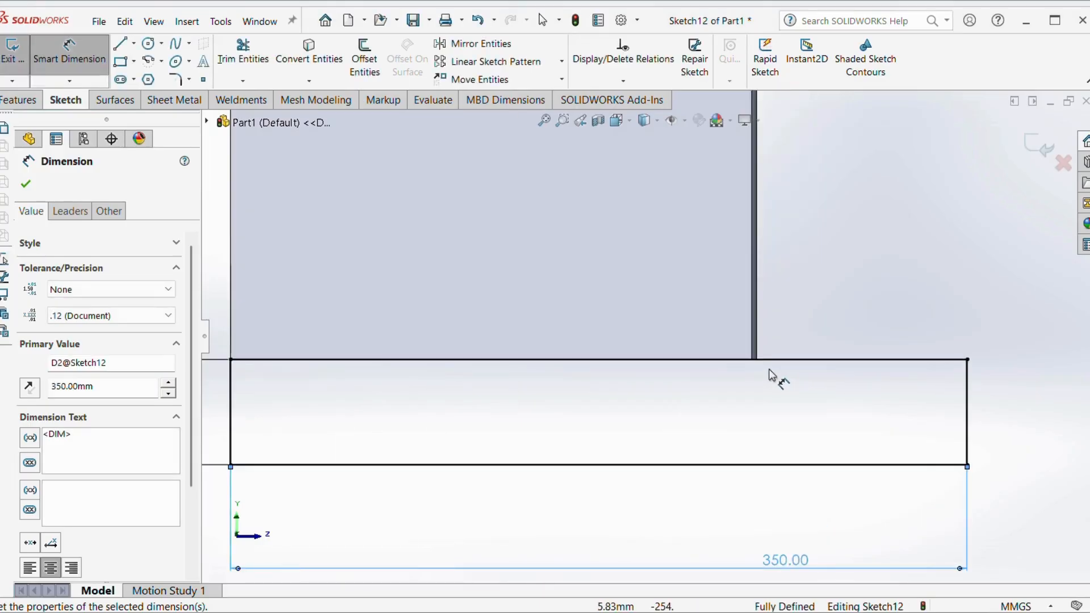
pyautogui.scroll(-3, 771, 377)
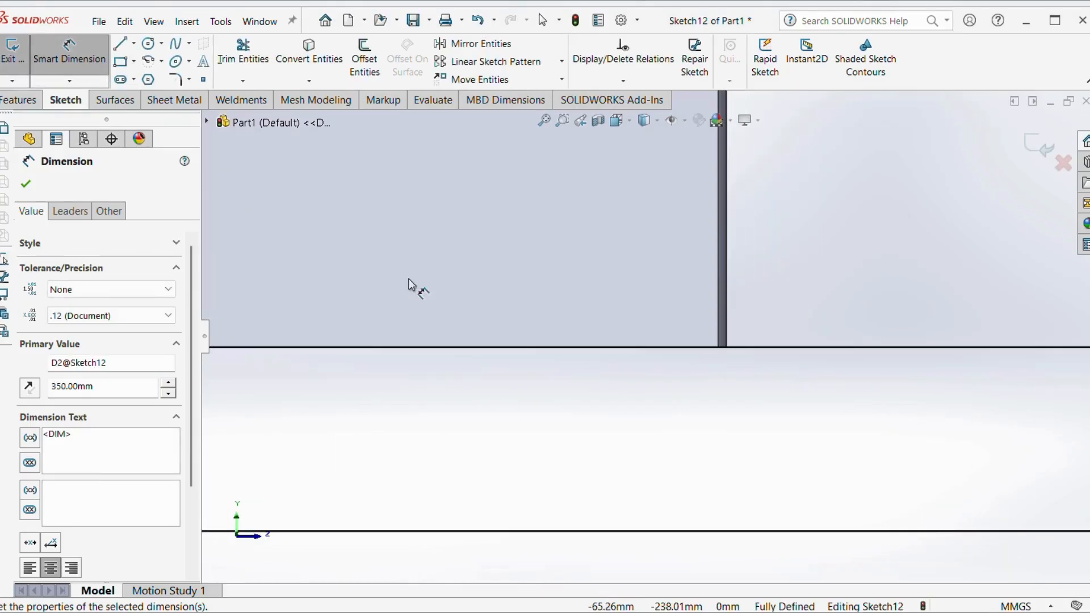
pyautogui.click(120, 61)
pyautogui.scroll(-5, 674, 375)
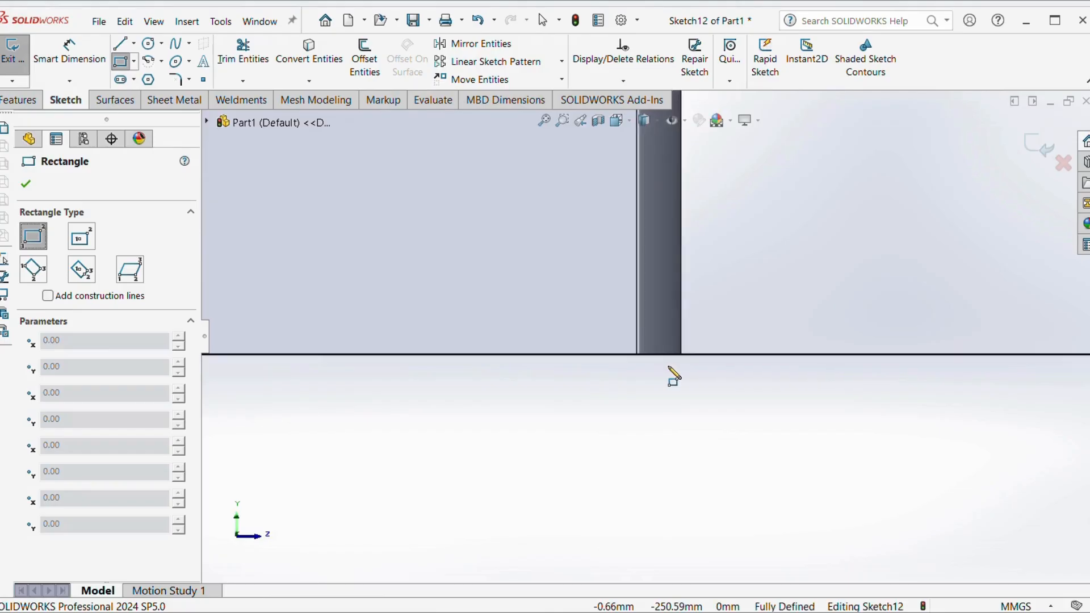
pyautogui.click(630, 343)
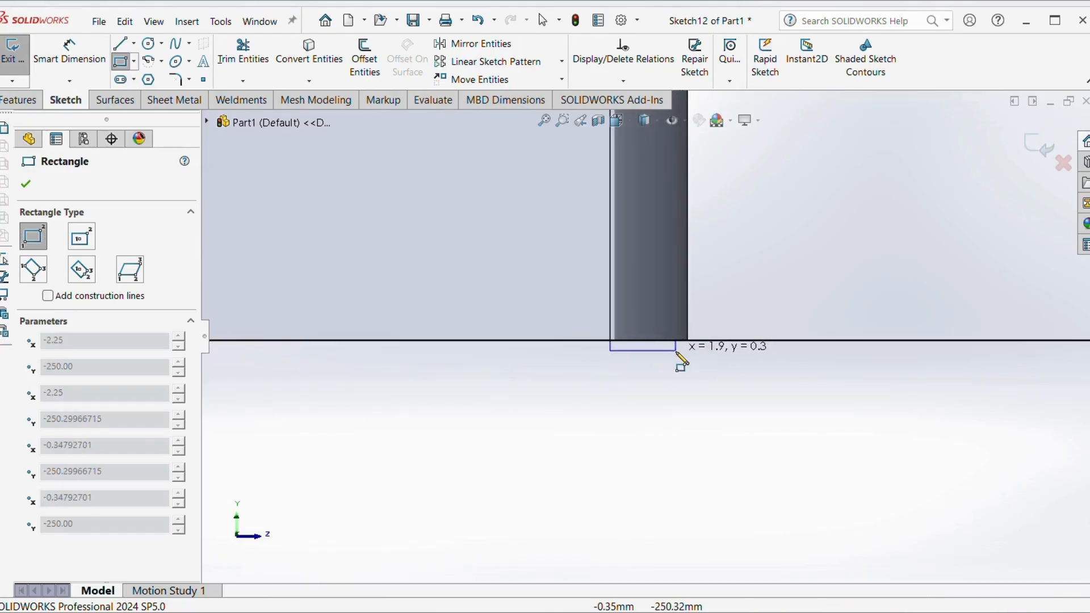
# Step: Dimension the small rectangle's height to 1 mm
pyautogui.click(76, 50)
pyautogui.click(610, 349)
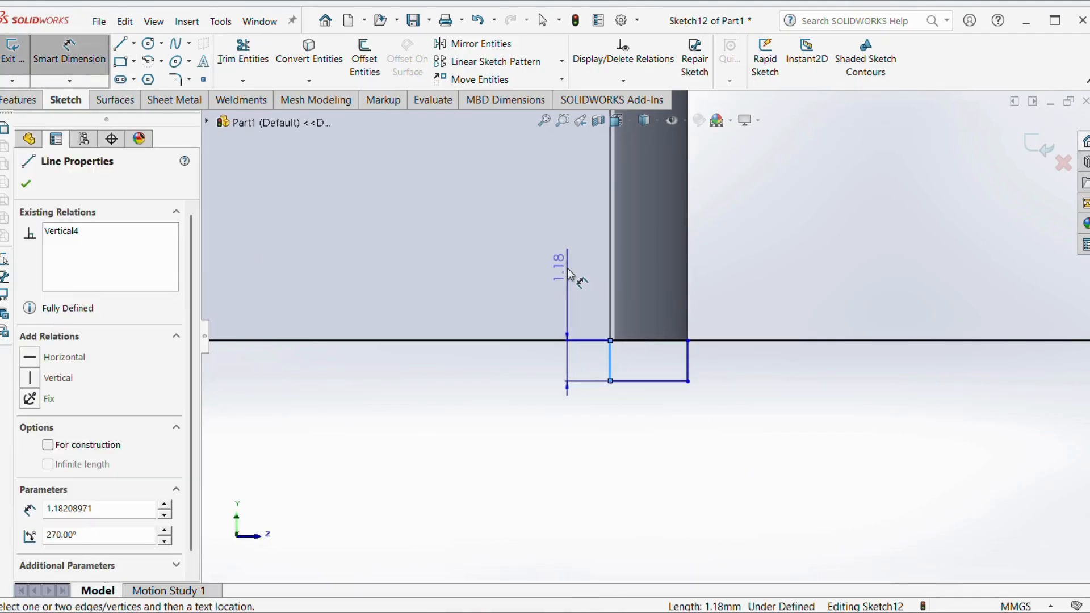
pyautogui.click(568, 271)
pyautogui.write('1')
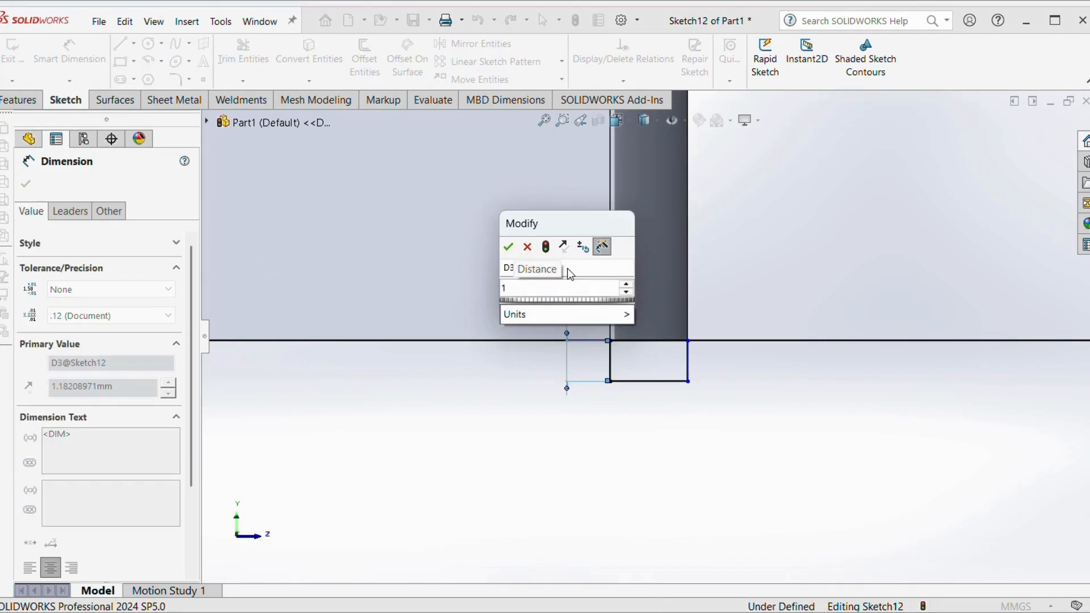
pyautogui.press('Return')
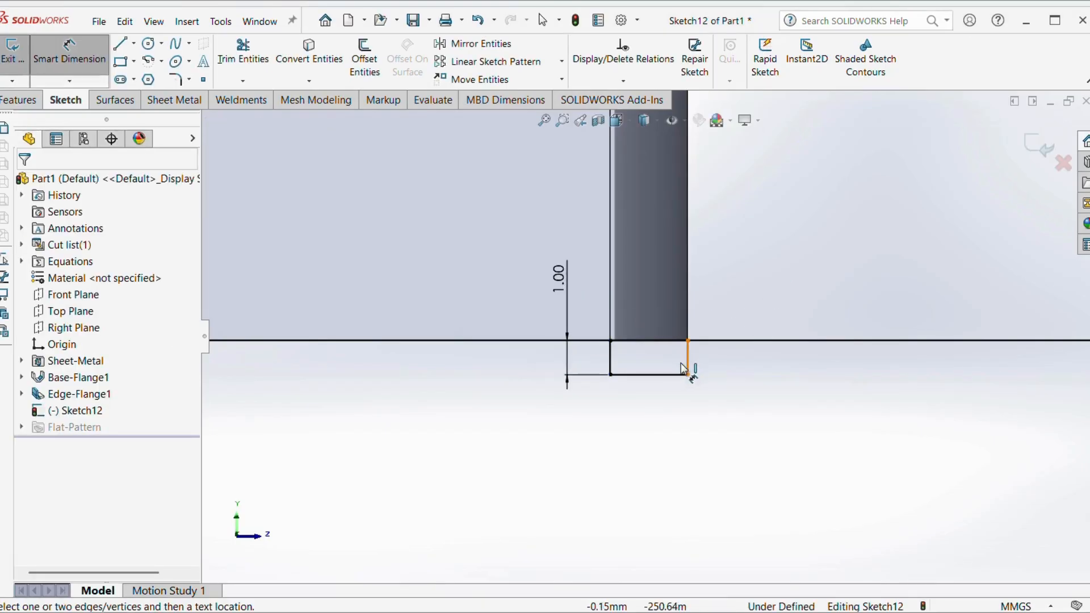
pyautogui.click(687, 363)
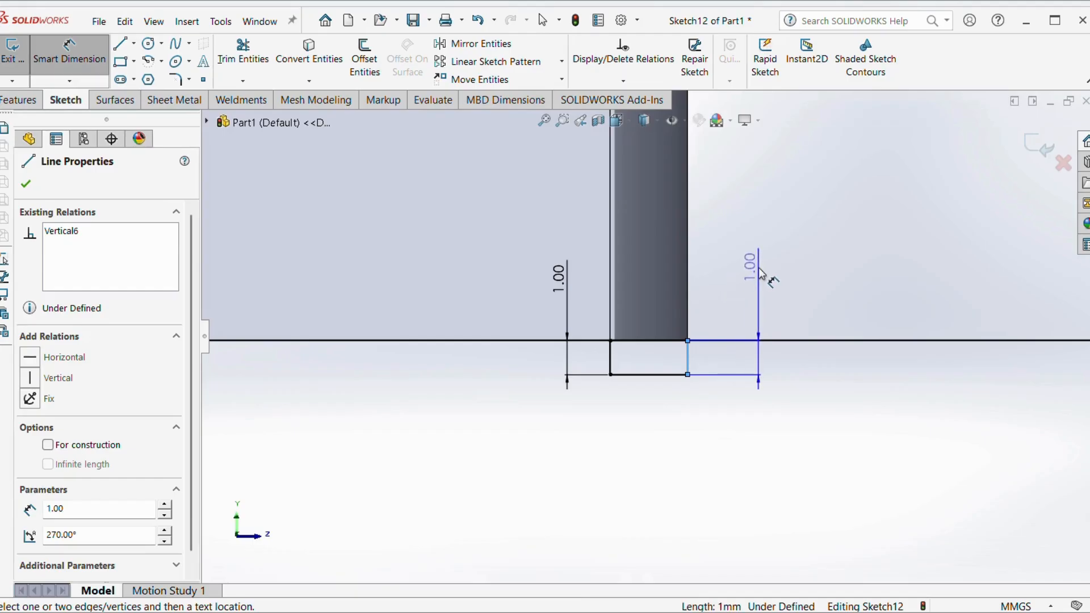
pyautogui.click(761, 274)
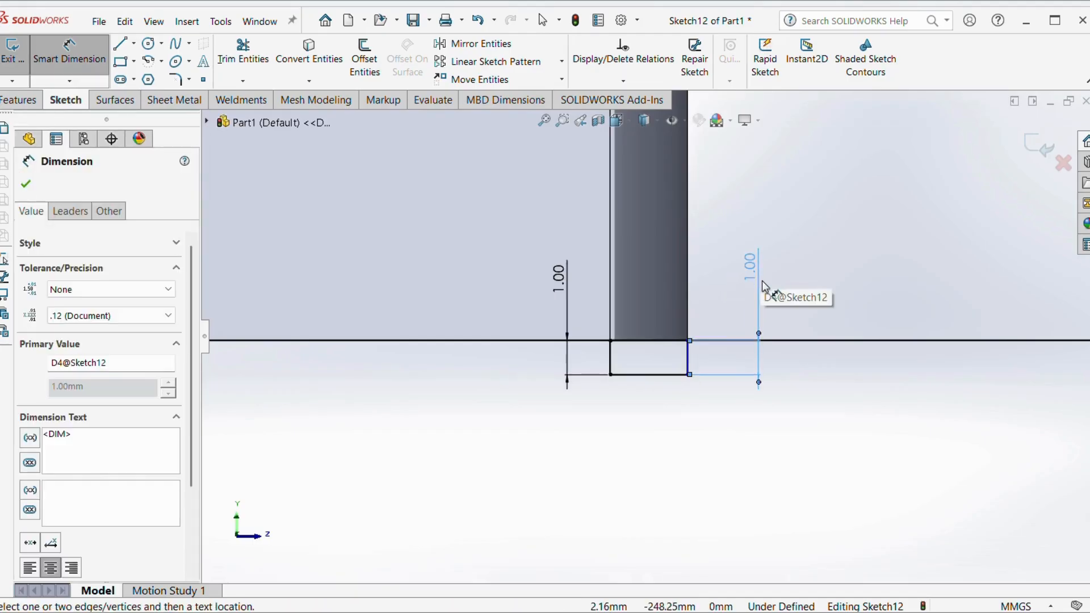
pyautogui.press('Escape')
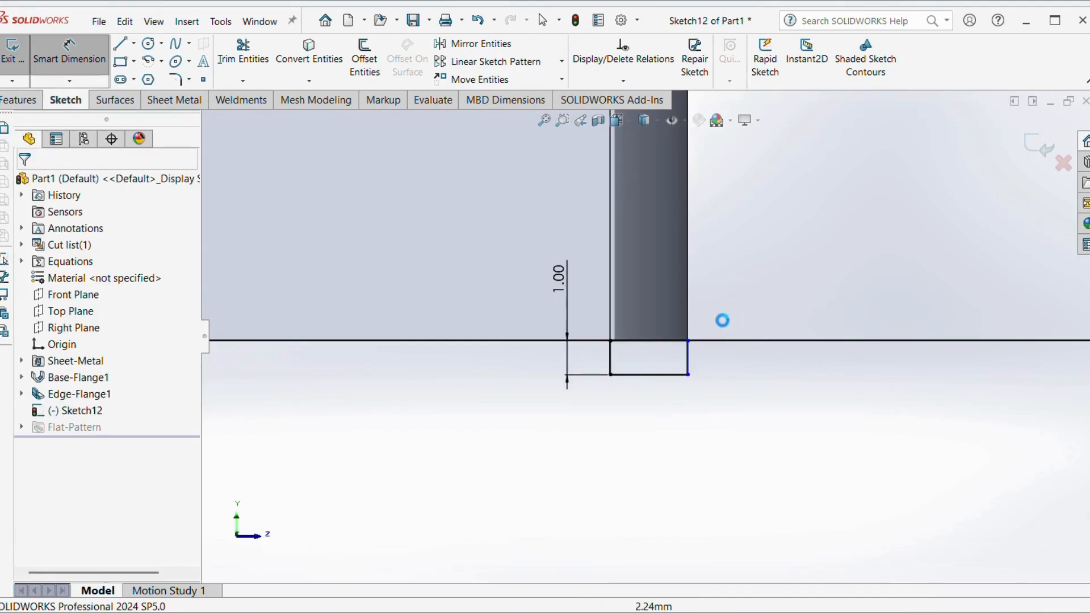
# Step: Dimension the small rectangle's width at 2.25 mm
pyautogui.click(668, 407)
pyautogui.click(677, 437)
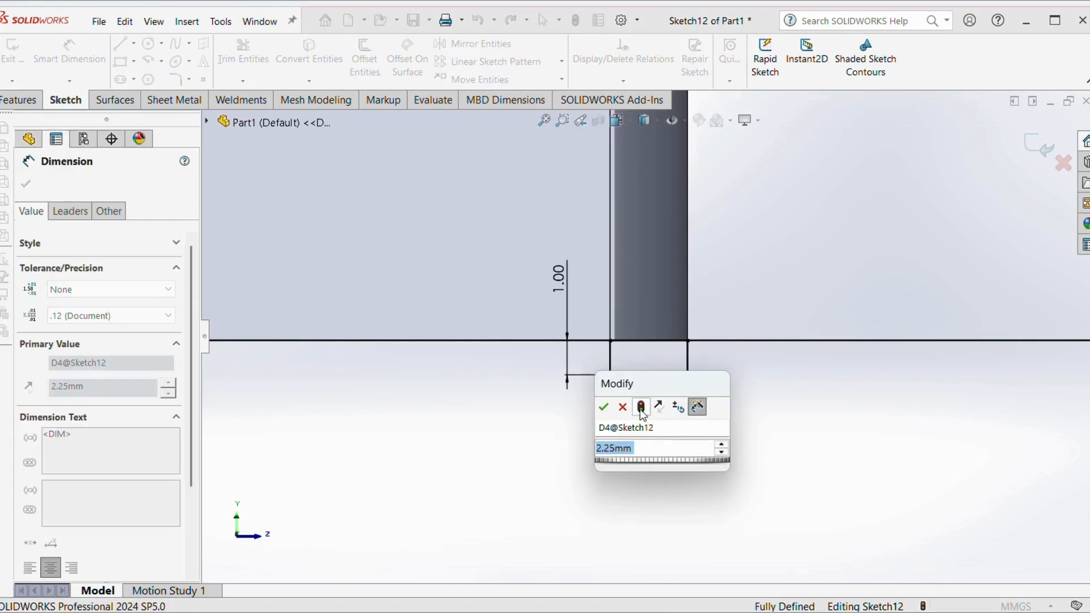
pyautogui.press('Return')
pyautogui.press('Escape')
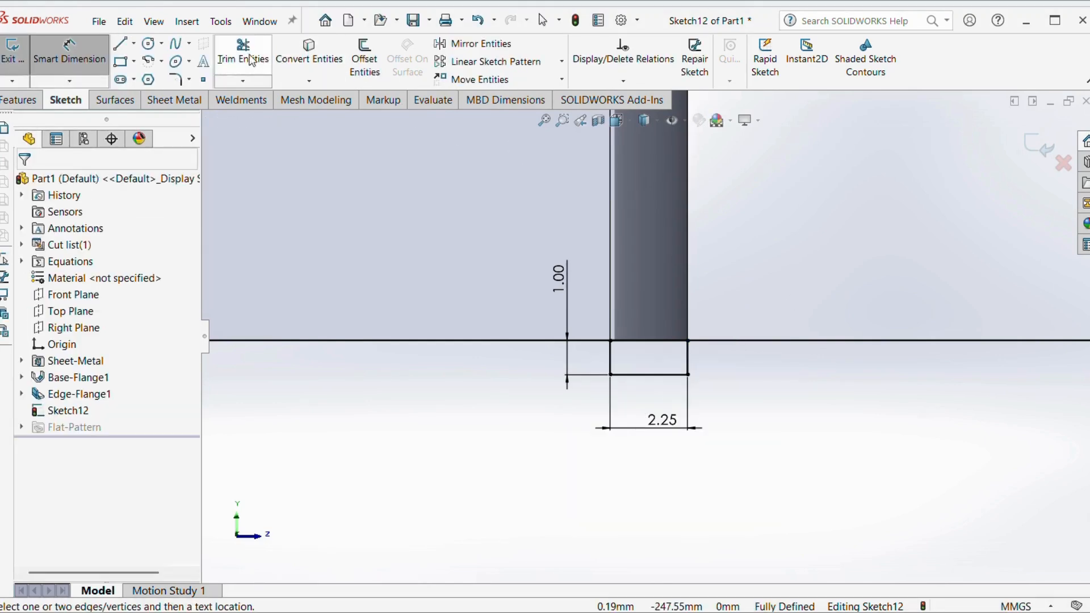
# Step: Trim away the segment of the large rectangle's upper line that crosses the small relief rectangle
pyautogui.click(235, 54)
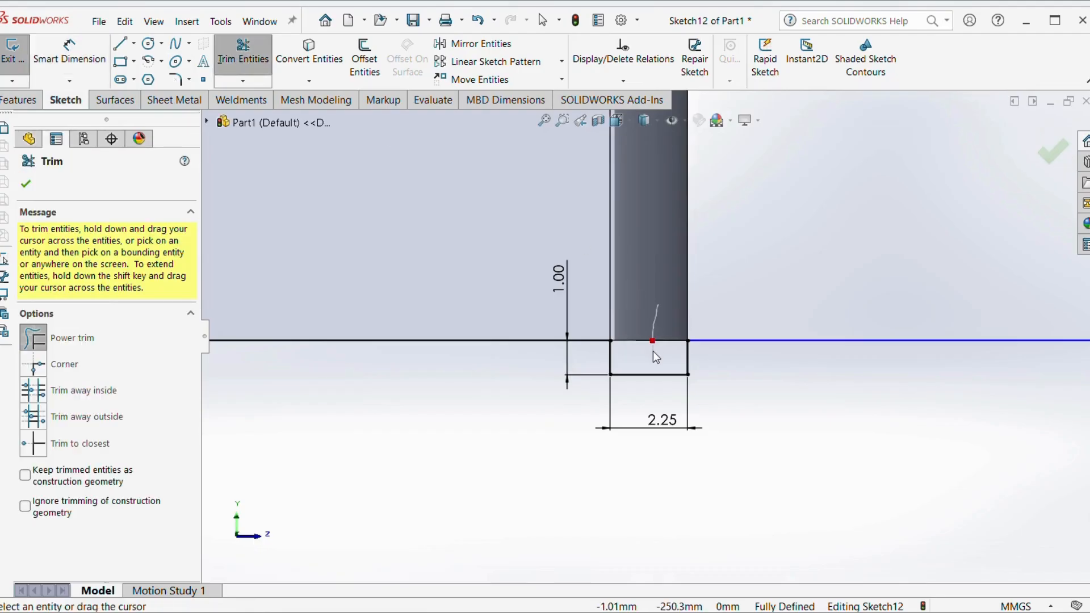
pyautogui.moveTo(653, 352); pyautogui.dragTo(652, 352)
pyautogui.scroll(4, 653, 351)
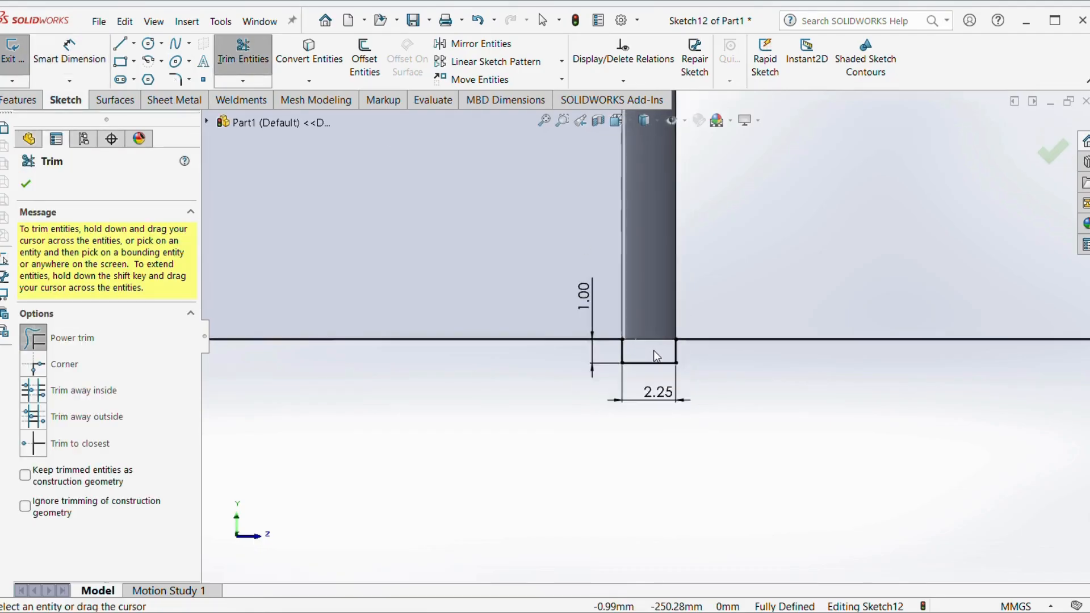
# Step: Create a sheet metal tab from the trimmed sketch, with the result merged into the part
pyautogui.click(170, 100)
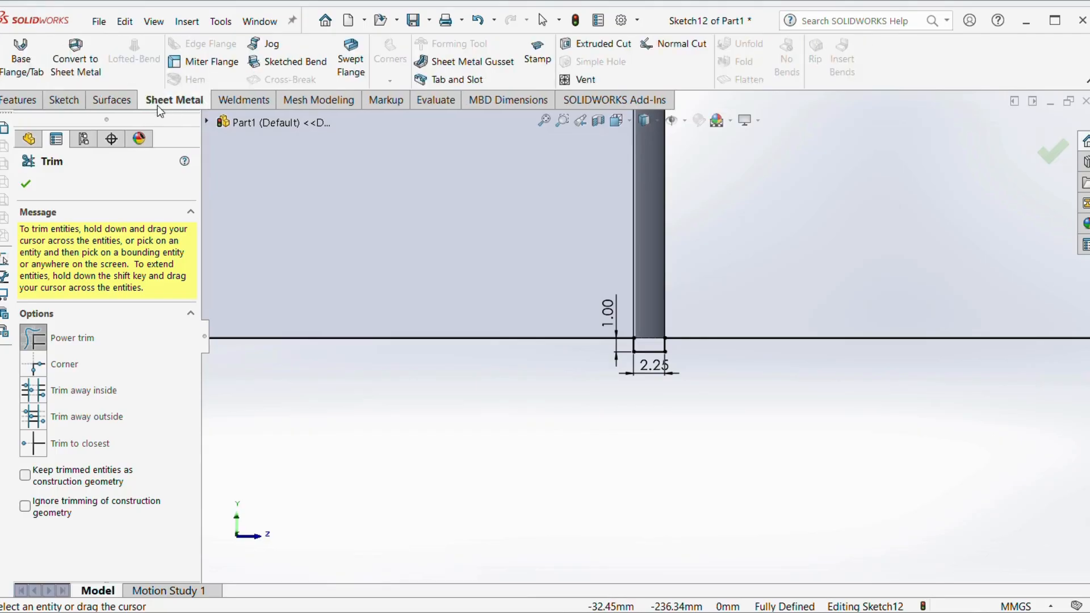
pyautogui.click(21, 56)
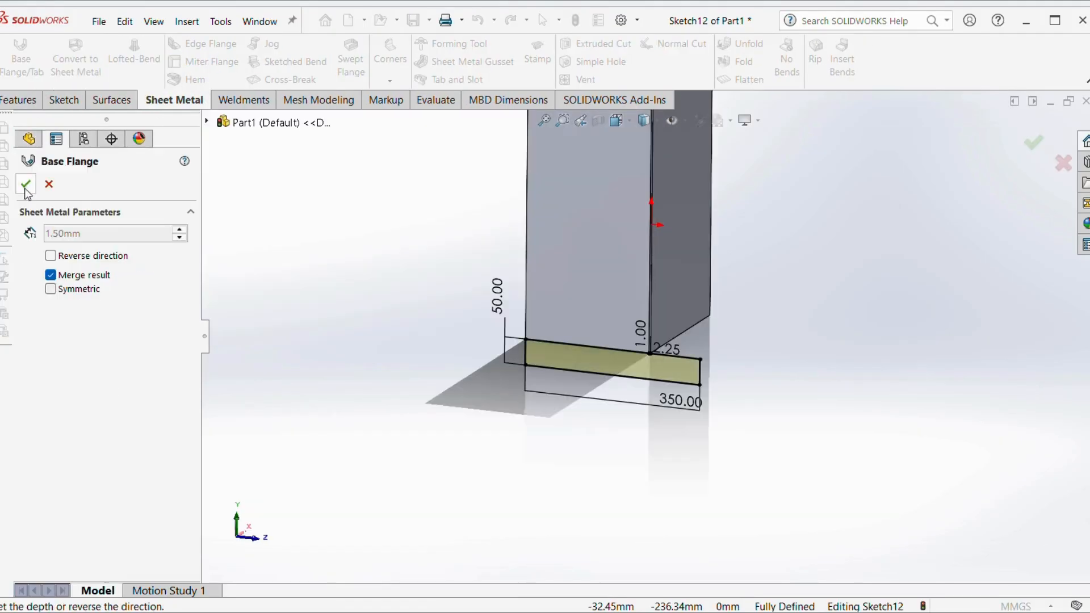
pyautogui.press('Return')
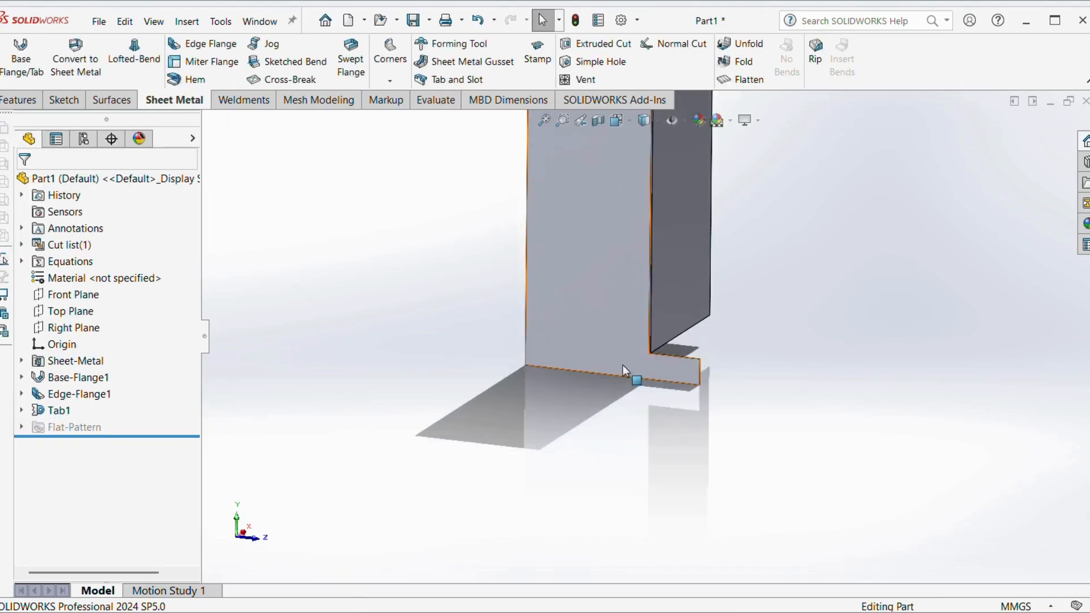
# Step: Start a sketch on the opposite flange's outer face and draw a 350 × 50 mm corner rectangle coinciding with the first tab's outline
pyautogui.scroll(-5, 698, 339)
pyautogui.moveTo(698, 340); pyautogui.dragTo(826, 341, button='middle')
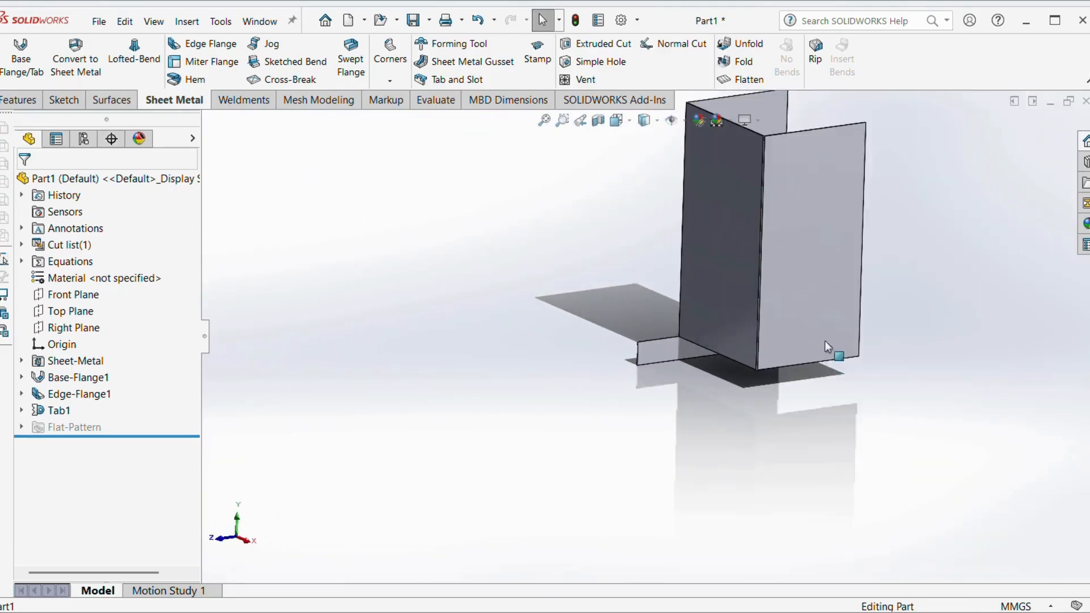
pyautogui.rightClick(804, 305)
pyautogui.click(829, 267)
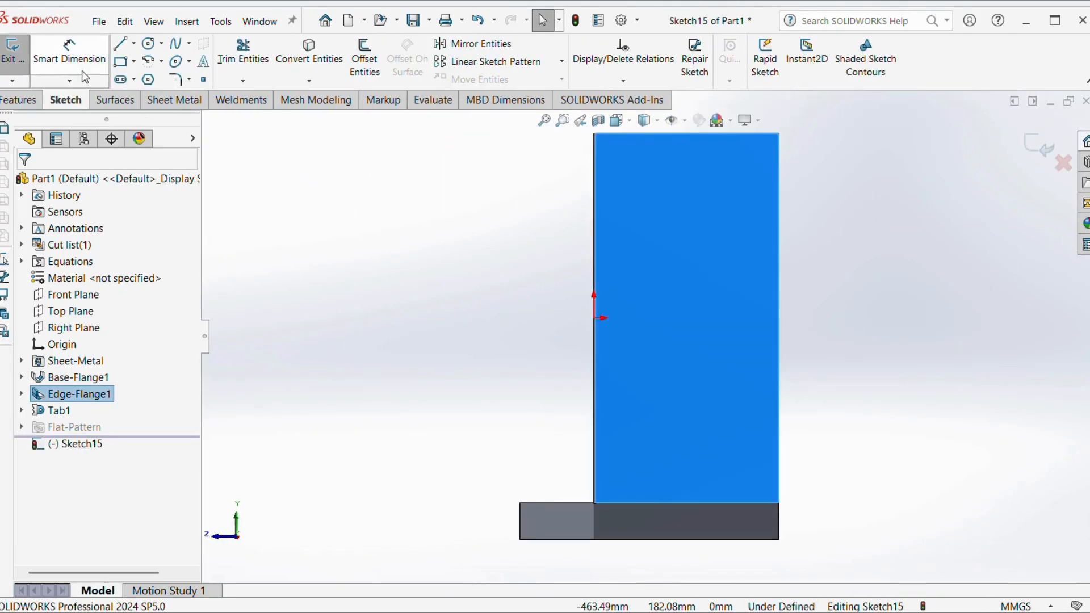
pyautogui.click(120, 62)
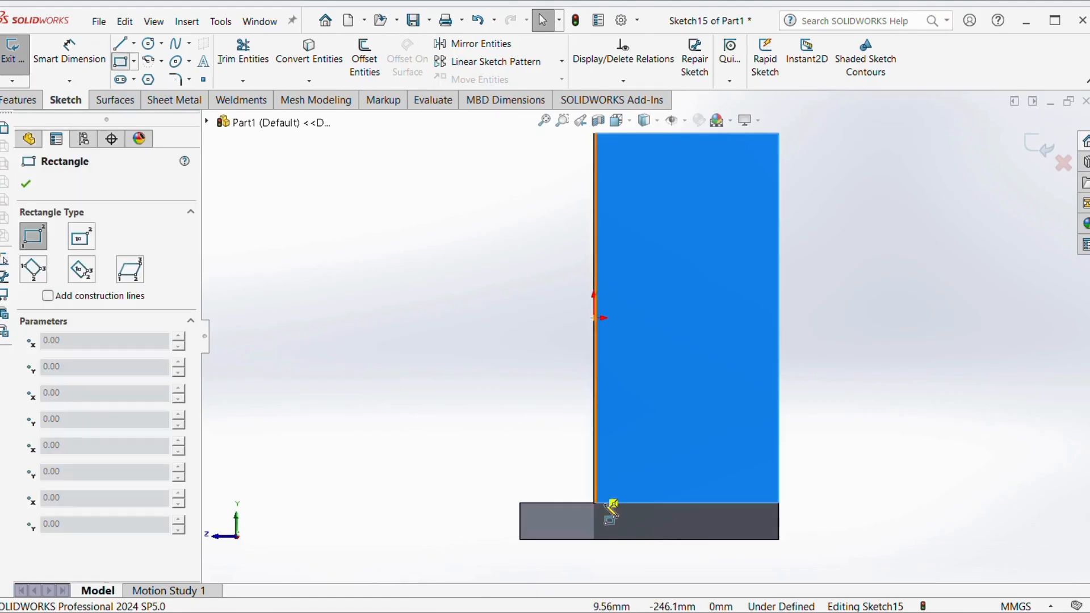
pyautogui.click(520, 539)
pyautogui.click(778, 504)
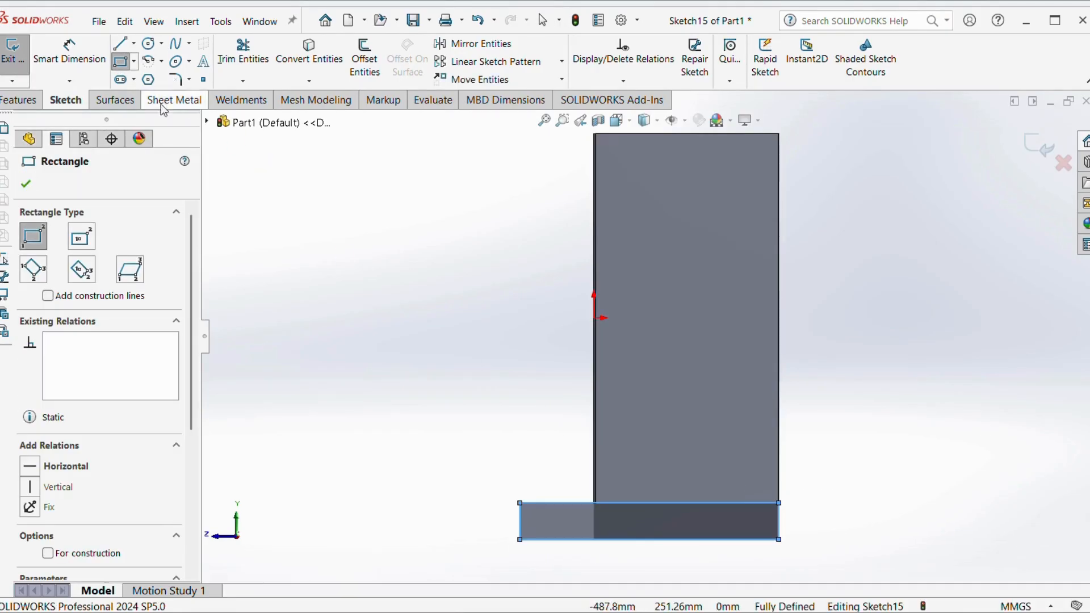
pyautogui.press('Escape')
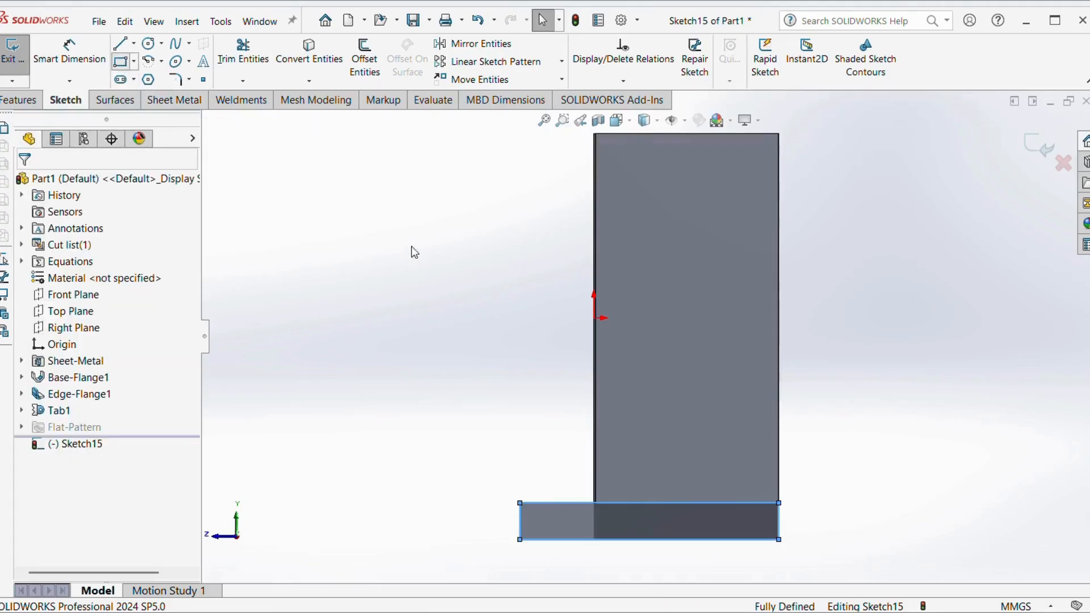
# Step: Sketch a 2.25 × 1 mm corner rectangle over the existing relief notch and trim the large rectangle's upper line across it
pyautogui.press('Return')
pyautogui.scroll(-10, 581, 438)
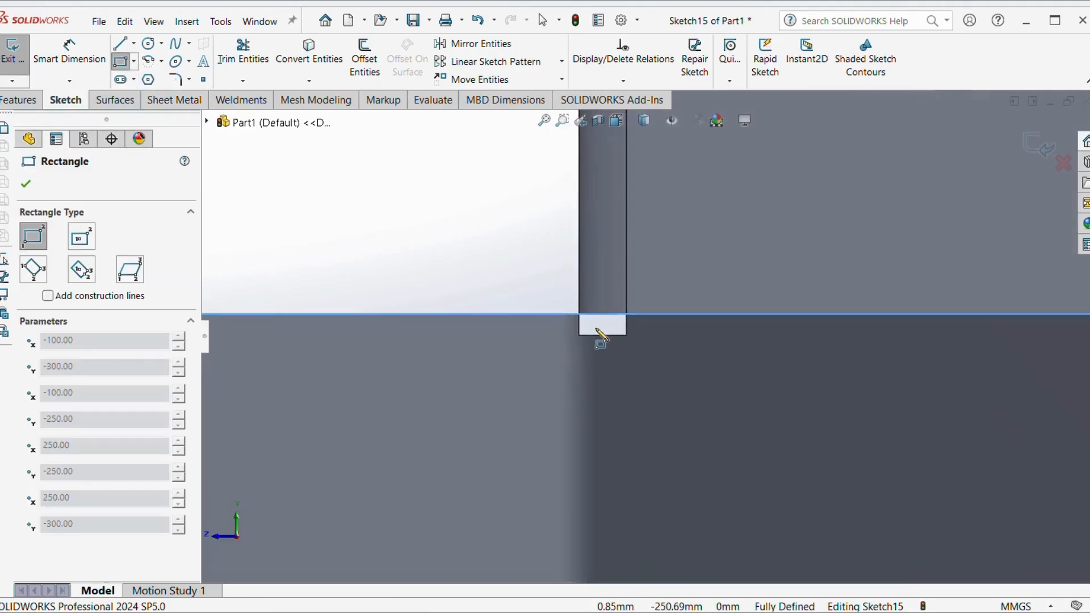
pyautogui.click(579, 313)
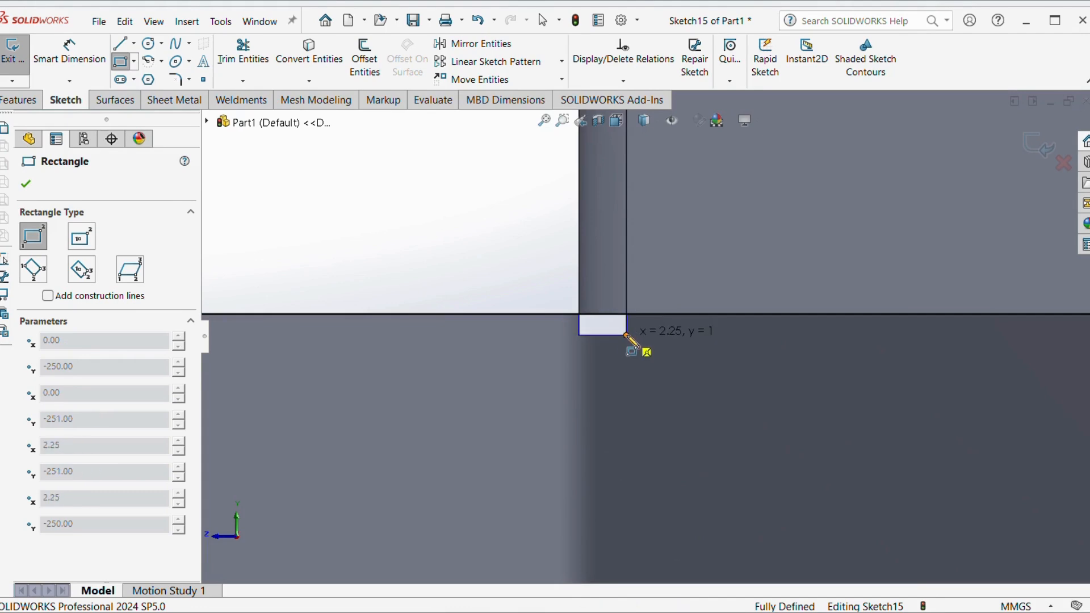
pyautogui.click(626, 335)
pyautogui.click(242, 54)
pyautogui.scroll(-2, 577, 278)
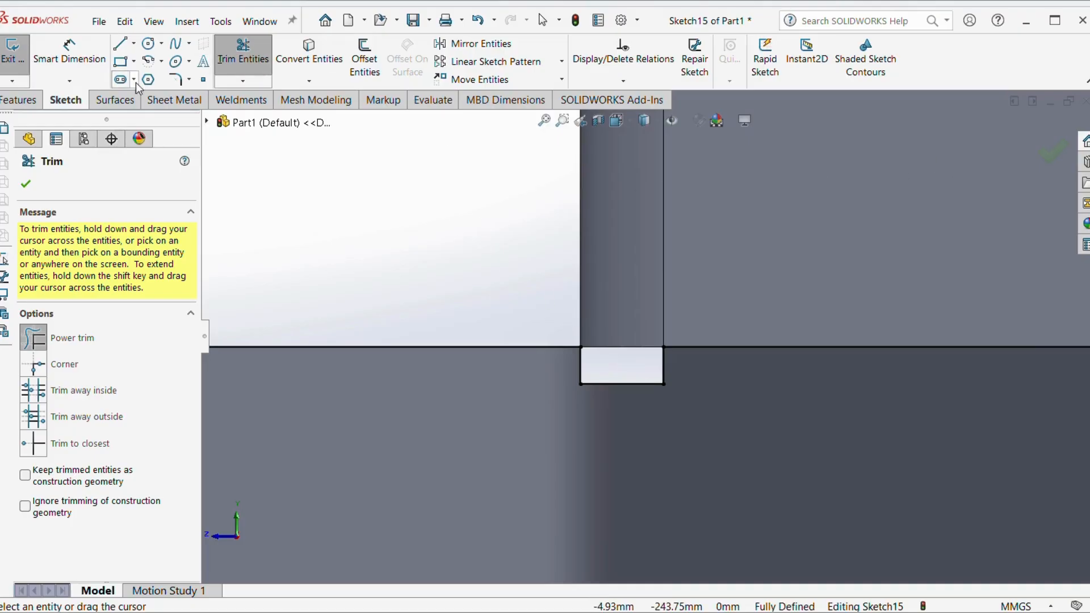
# Step: Create the second sheet metal tab from the sketch on the opposite flange
pyautogui.click(155, 103)
pyautogui.click(22, 63)
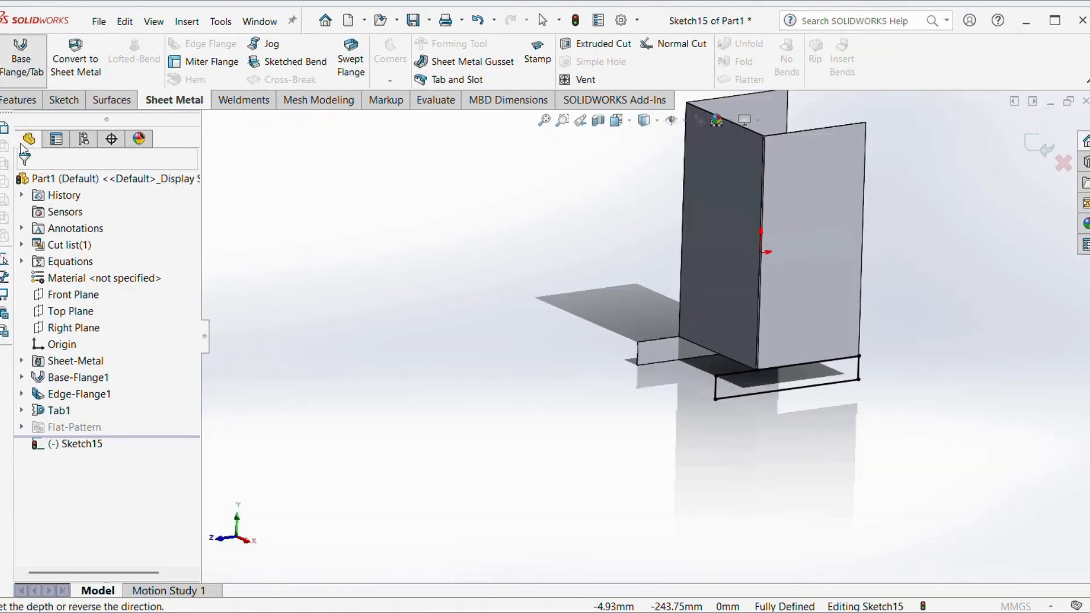
pyautogui.click(26, 184)
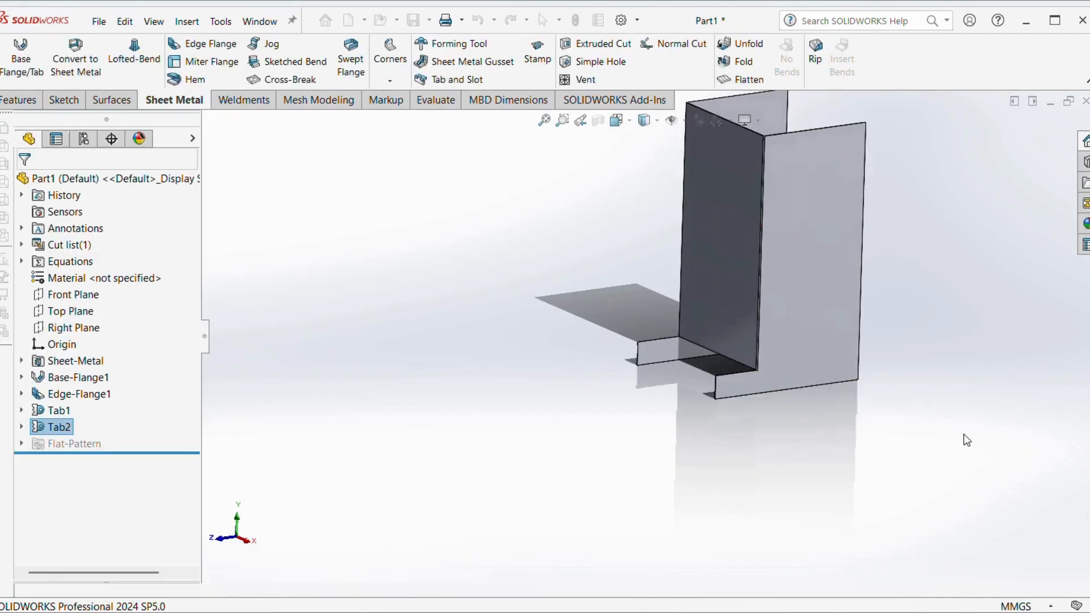
# Step: Examine both lower tabs and the bend relief notches at the base's lower corners
pyautogui.scroll(-3, 733, 363)
pyautogui.moveTo(729, 358); pyautogui.dragTo(784, 411, button='middle')
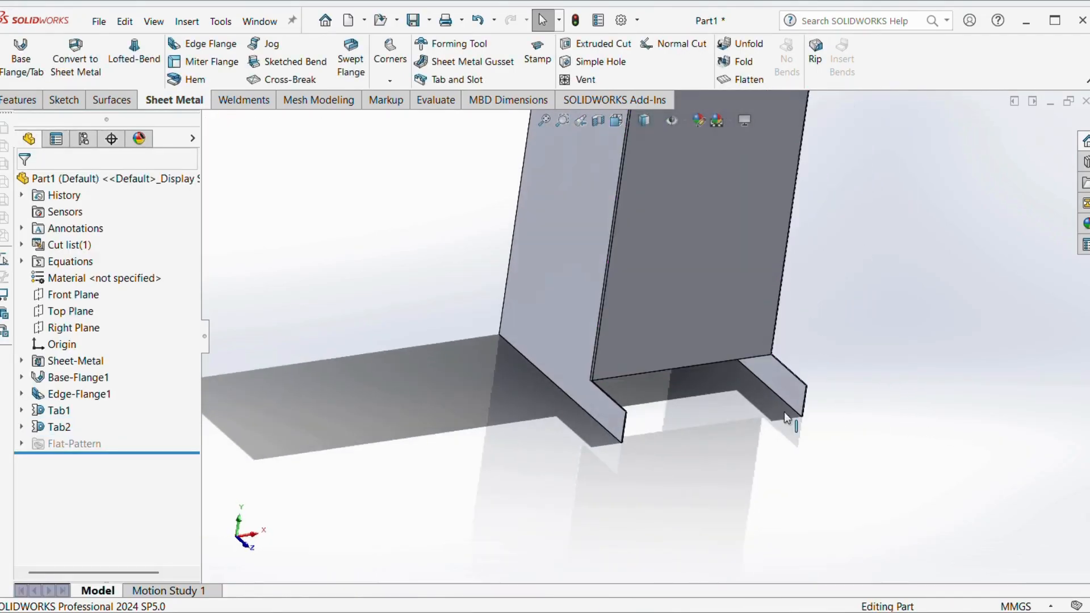
pyautogui.scroll(3, 728, 369)
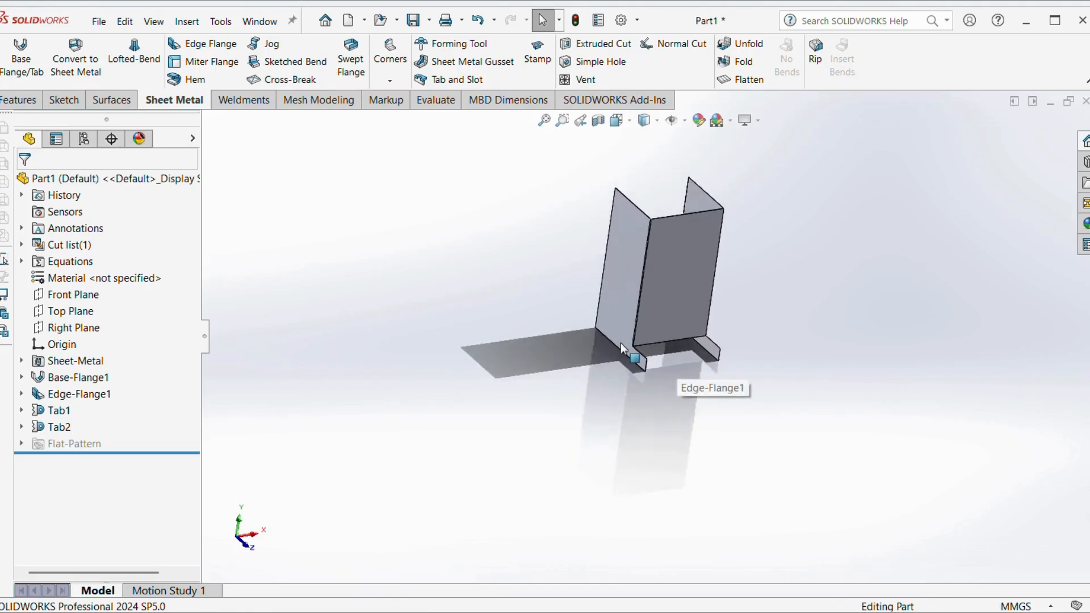
pyautogui.scroll(-3, 672, 340)
pyautogui.moveTo(672, 340); pyautogui.dragTo(601, 347, button='middle')
pyautogui.scroll(1, 670, 325)
pyautogui.scroll(-14, 648, 353)
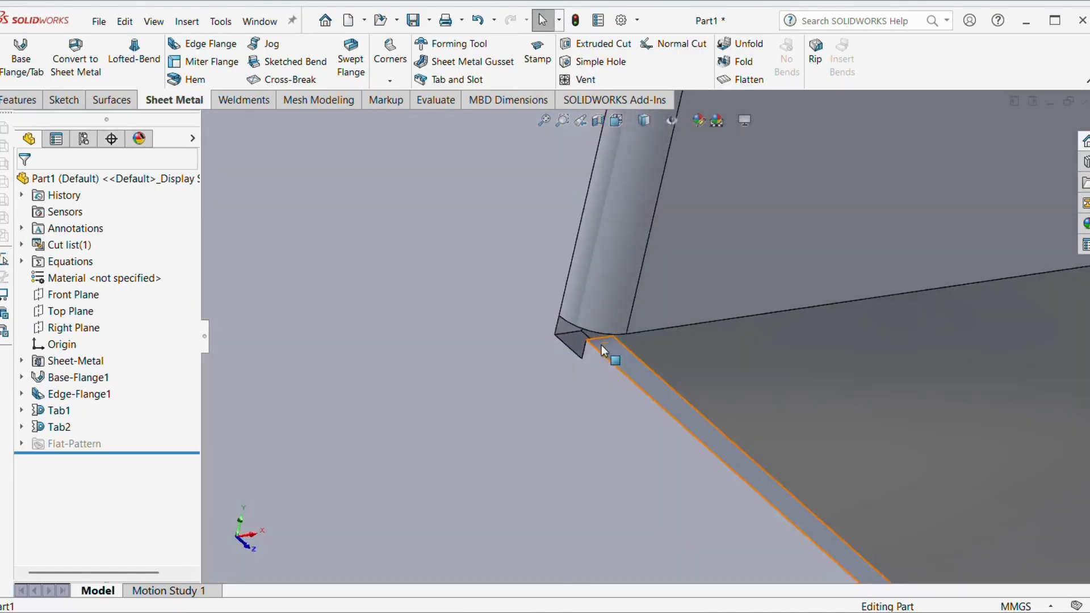
pyautogui.scroll(13, 601, 347)
pyautogui.moveTo(666, 360); pyautogui.dragTo(632, 326, button='middle')
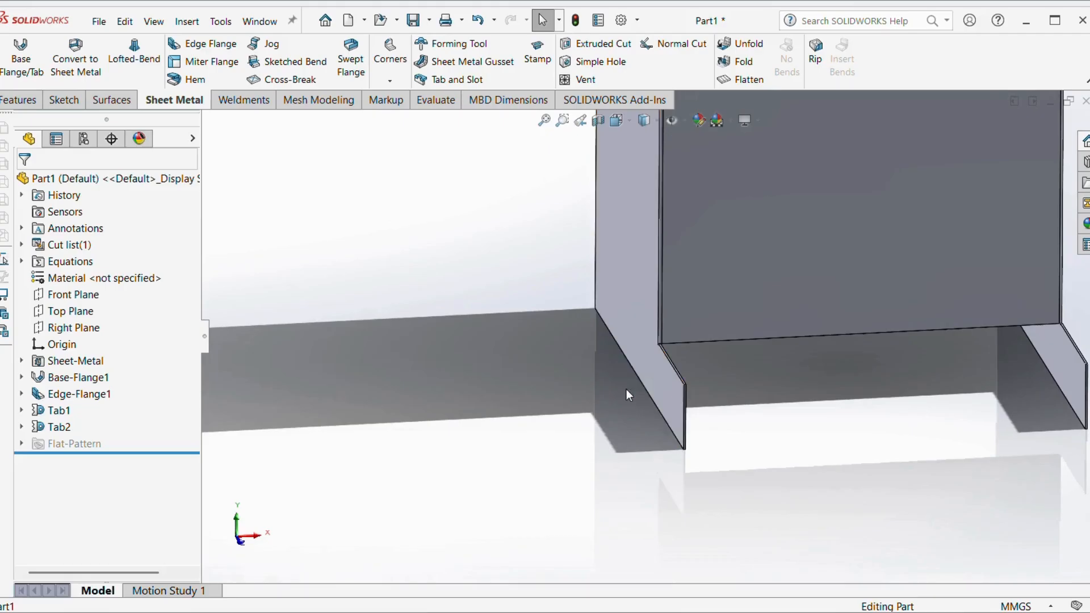
pyautogui.scroll(10, 720, 346)
pyautogui.scroll(-5, 795, 258)
pyautogui.scroll(5, 761, 227)
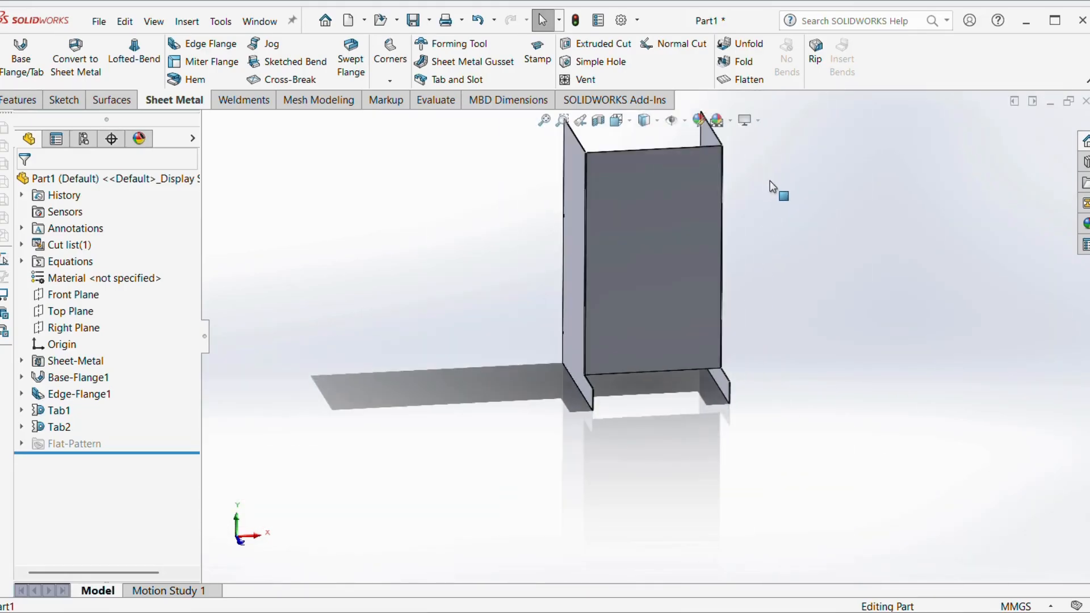
pyautogui.scroll(2, 772, 188)
pyautogui.scroll(-2, 675, 252)
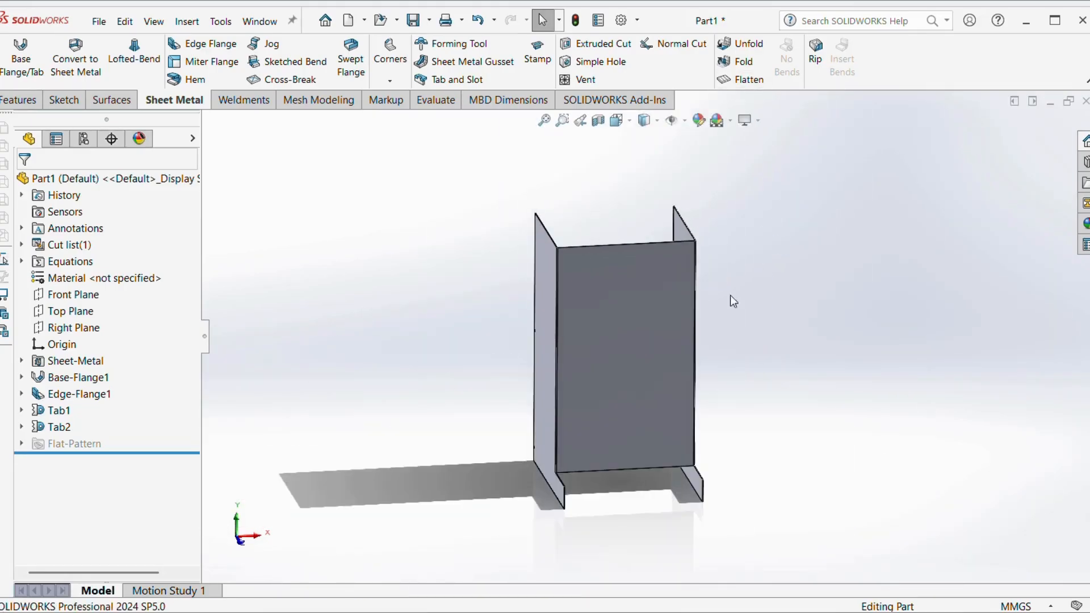
# Step: Flatten the part to examine the contact between the base's lower edge and the tabs, and fold it back
pyautogui.click(745, 80)
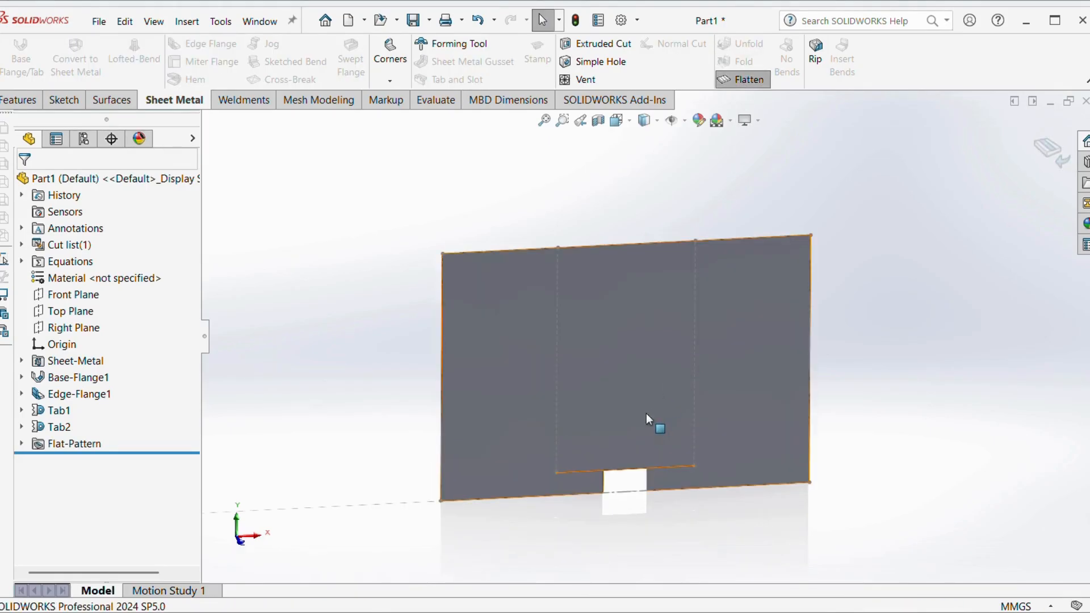
pyautogui.scroll(-10, 646, 415)
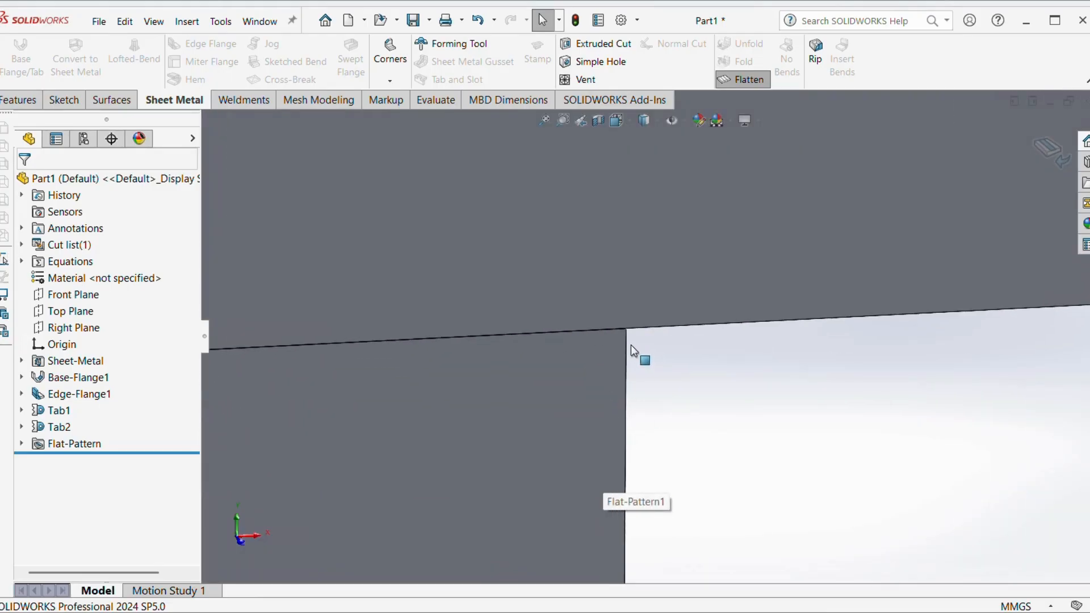
pyautogui.moveTo(632, 345); pyautogui.dragTo(577, 288, button='middle')
pyautogui.scroll(-10, 635, 335)
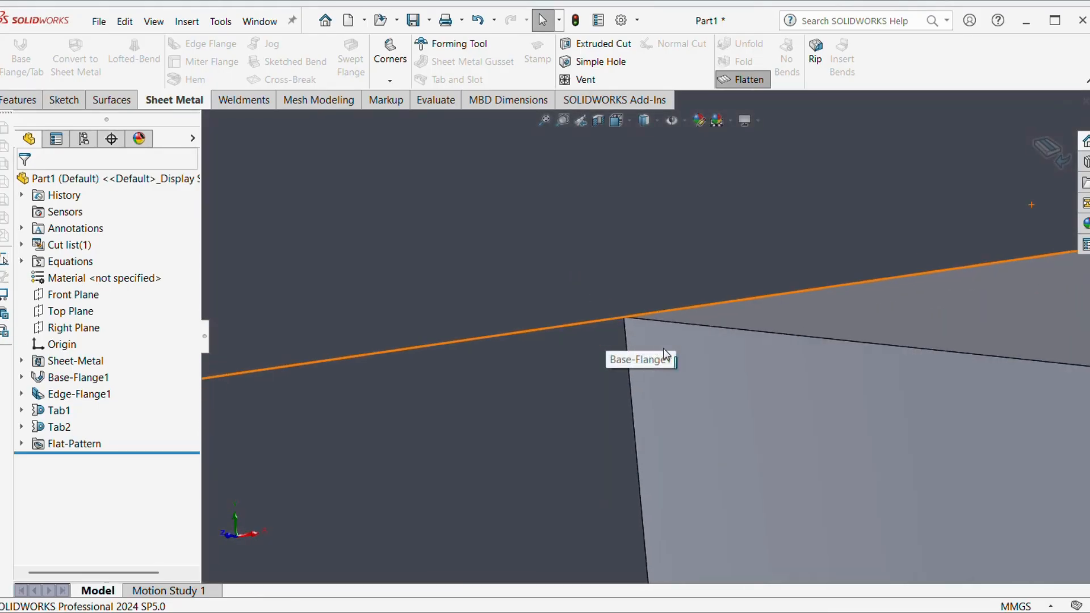
pyautogui.scroll(-5, 627, 330)
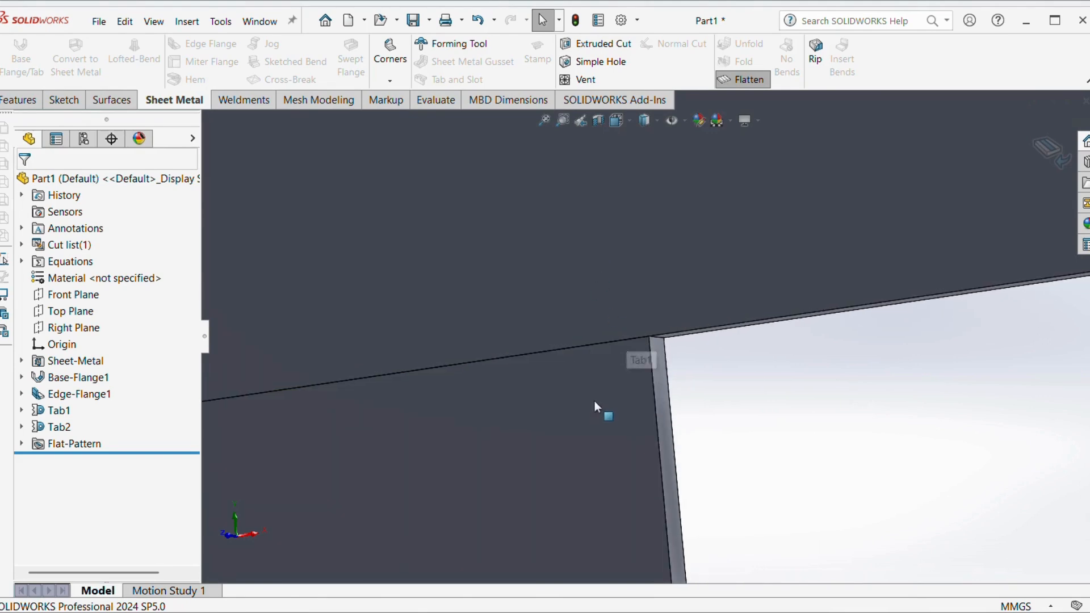
pyautogui.click(748, 82)
# Step: Open the first tab's sketch for editing
pyautogui.scroll(8, 632, 369)
pyautogui.moveTo(632, 369); pyautogui.dragTo(761, 398, button='middle')
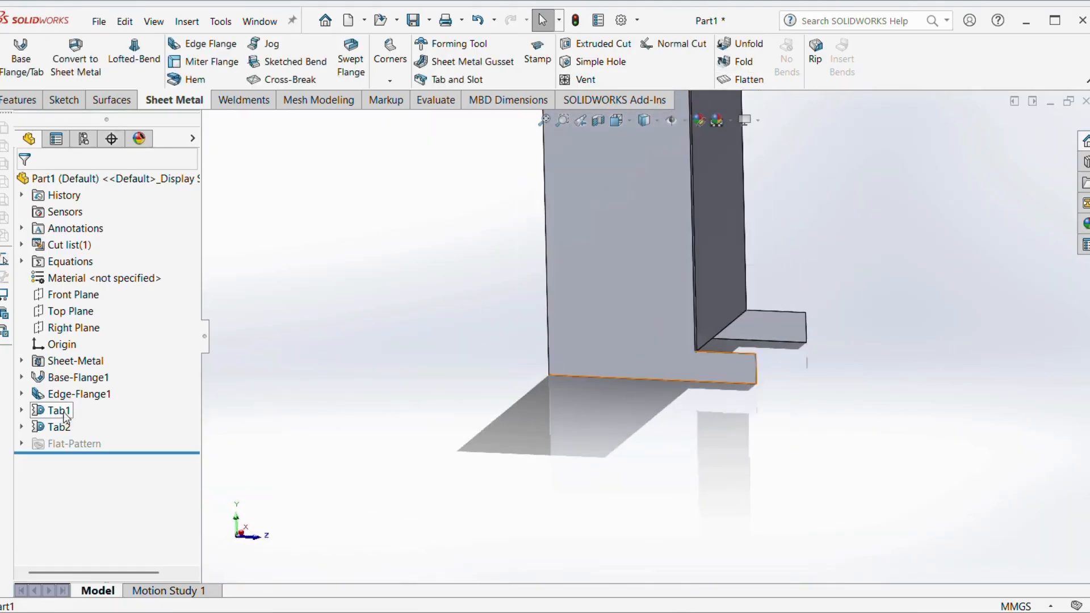
pyautogui.click(62, 414)
pyautogui.click(101, 377)
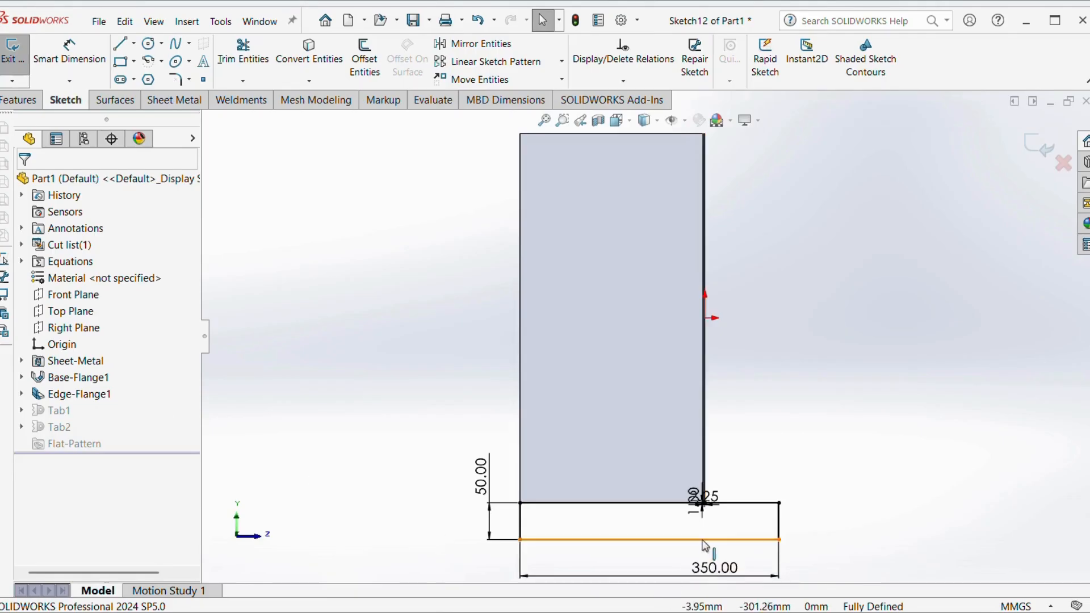
# Step: Delete the collinear relation from the 100 mm upper line that extends outward from the relief notch
pyautogui.scroll(-5, 706, 546)
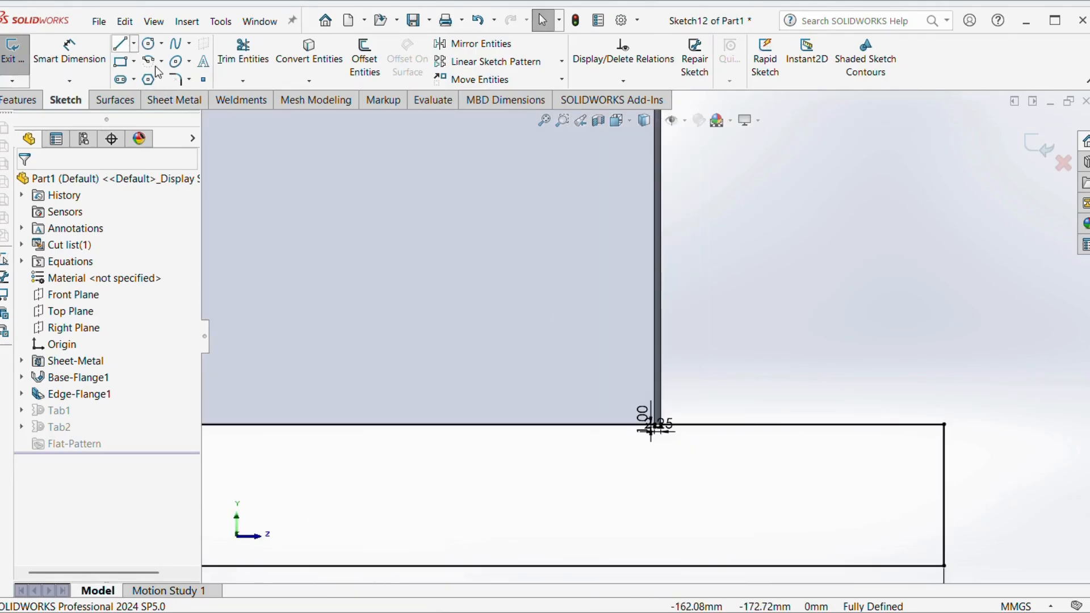
pyautogui.scroll(-5, 746, 423)
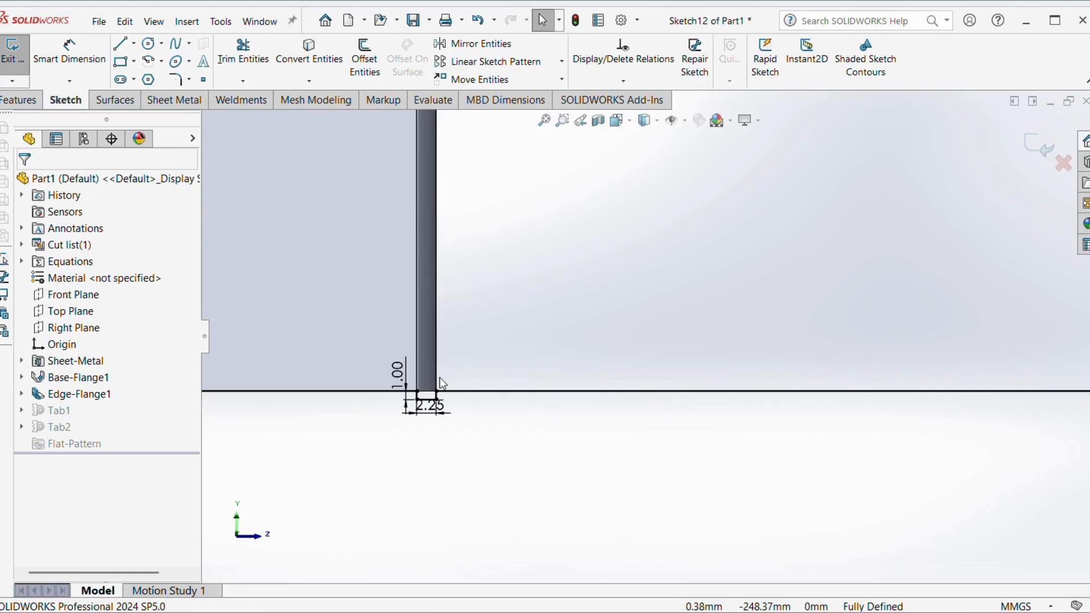
pyautogui.scroll(-5, 440, 377)
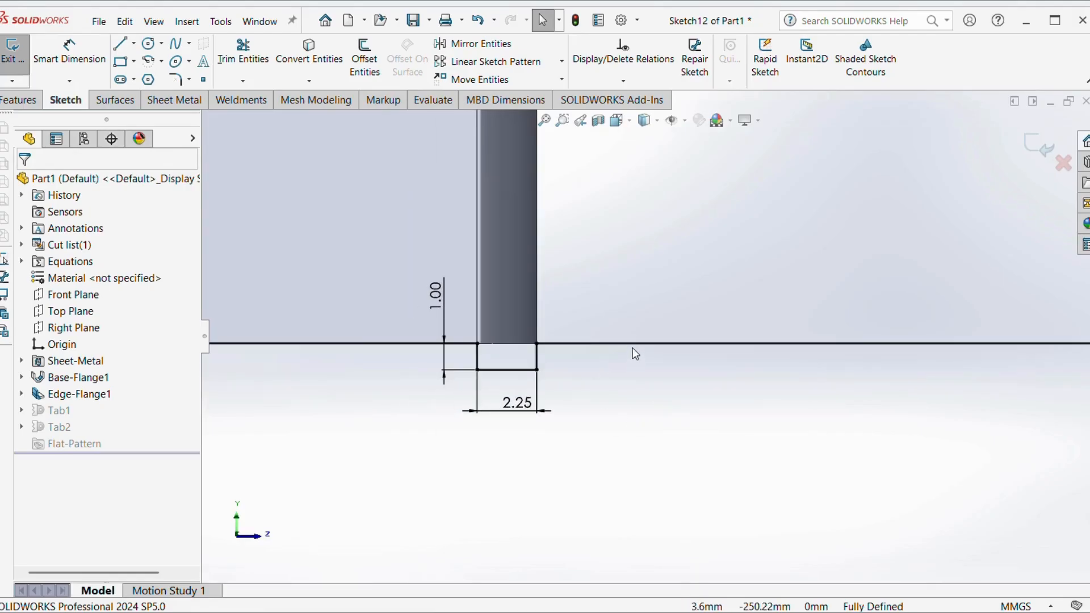
pyautogui.click(634, 348)
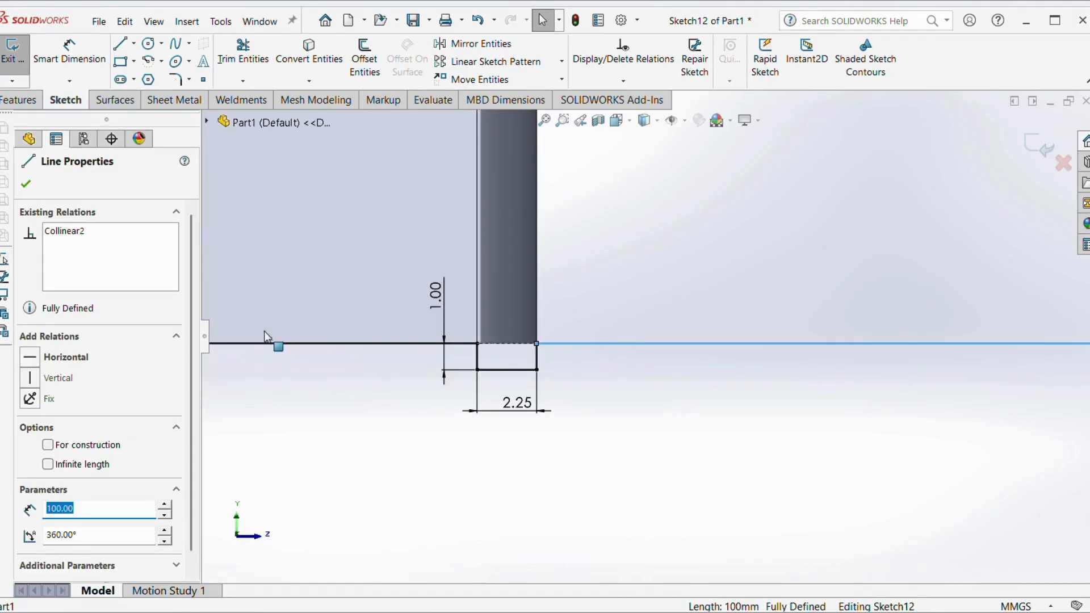
pyautogui.rightClick(75, 234)
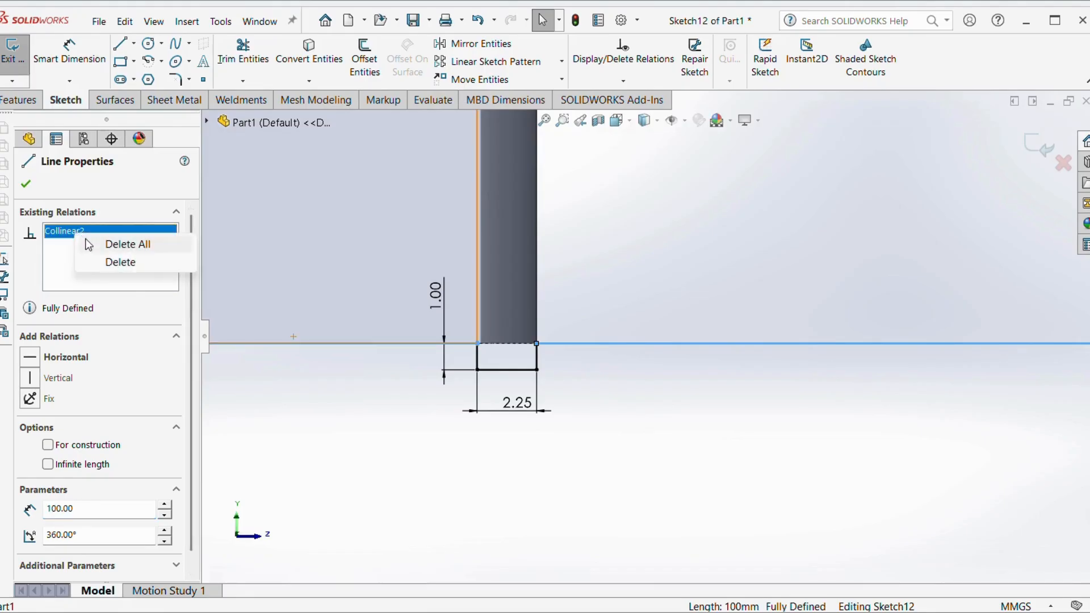
pyautogui.click(96, 261)
pyautogui.click(706, 236)
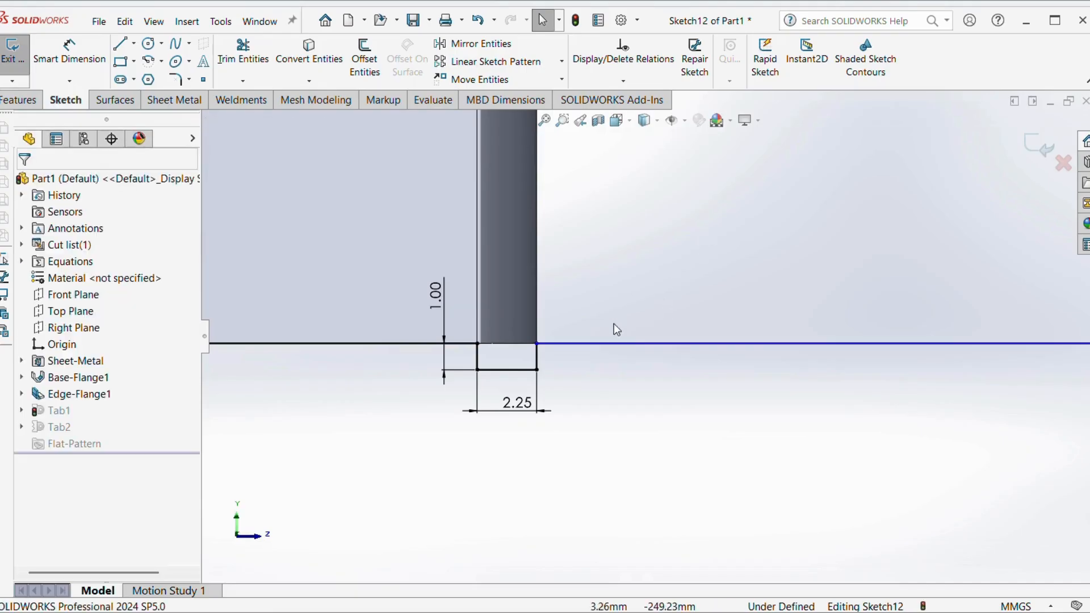
# Step: Dimension the outer vertical side of the first tab's relief notch to 0.5 mm
pyautogui.click(70, 57)
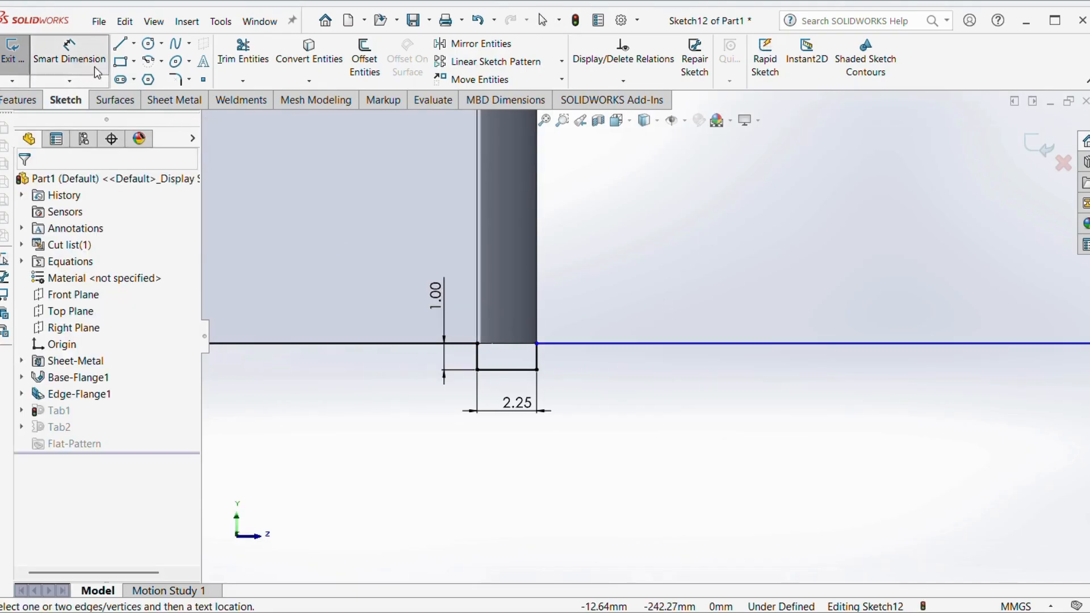
pyautogui.click(537, 359)
pyautogui.click(594, 430)
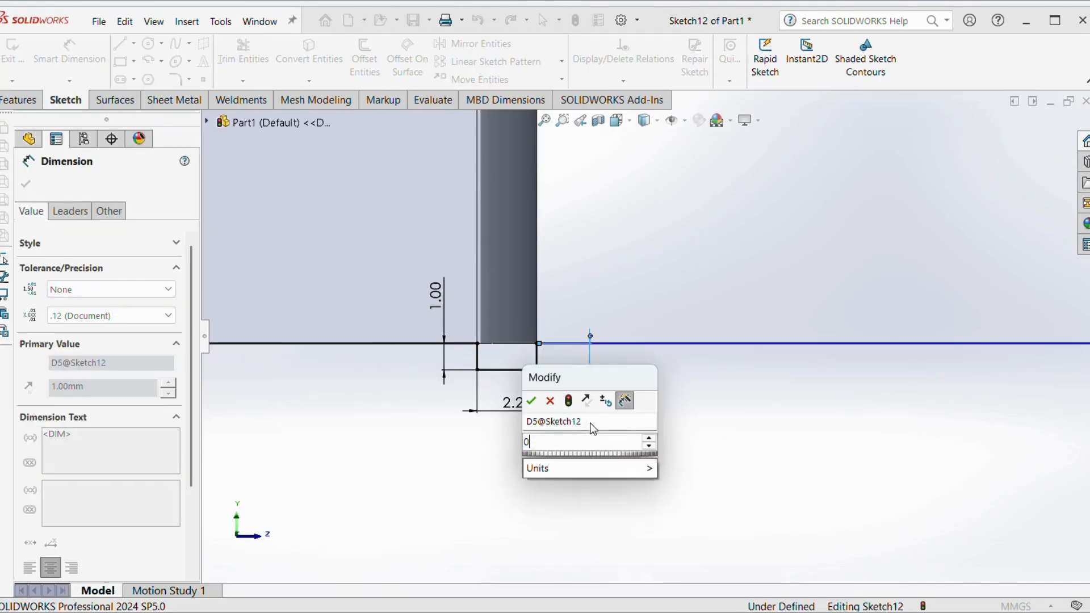
pyautogui.write('0..5')
pyautogui.press('BackSpace')
pyautogui.press('BackSpace')
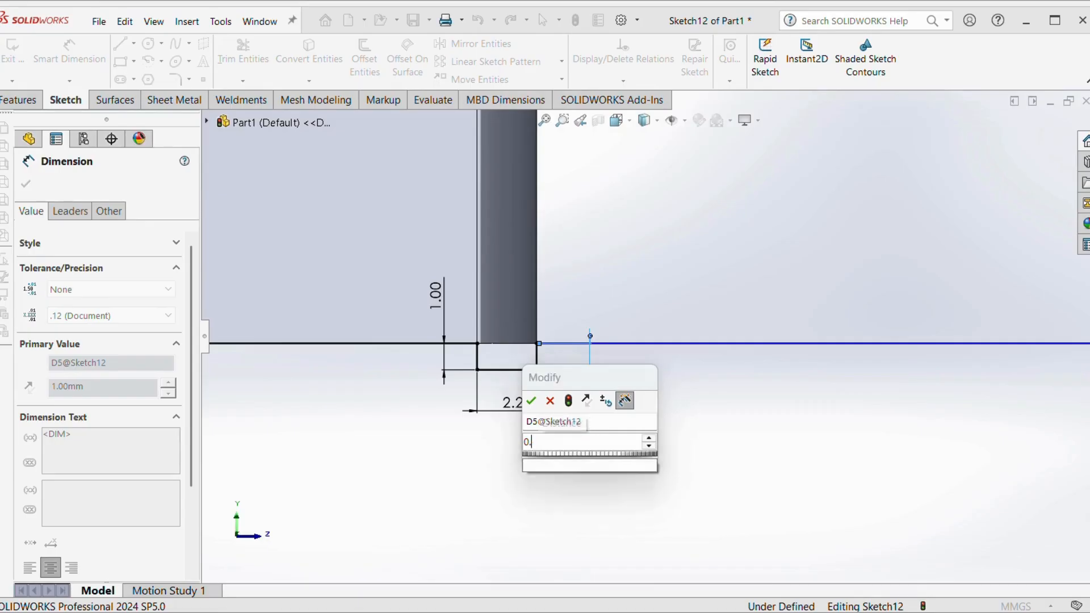
pyautogui.write('5')
pyautogui.press('Return')
pyautogui.click(687, 447)
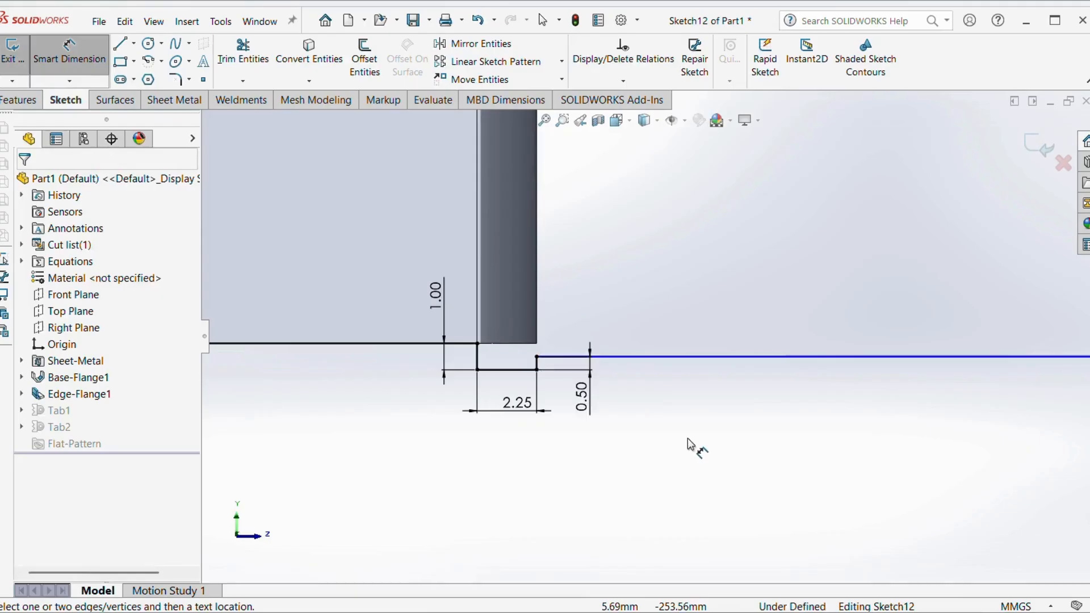
# Step: Dimension the tab's upper line extending outward from the notch at 100 mm and finish the sketch
pyautogui.scroll(5, 701, 420)
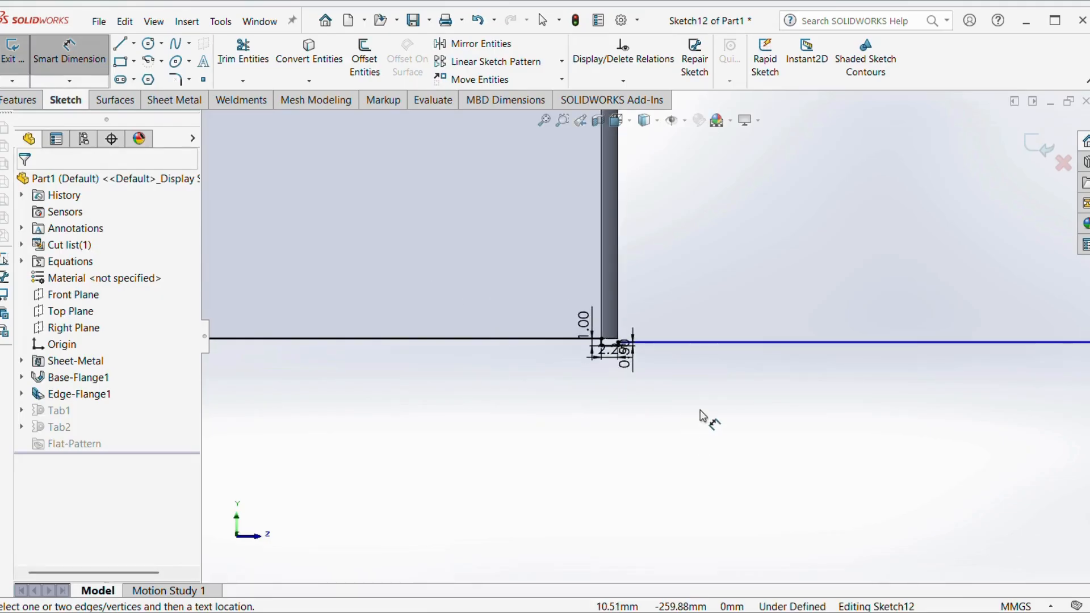
pyautogui.click(733, 345)
pyautogui.click(673, 277)
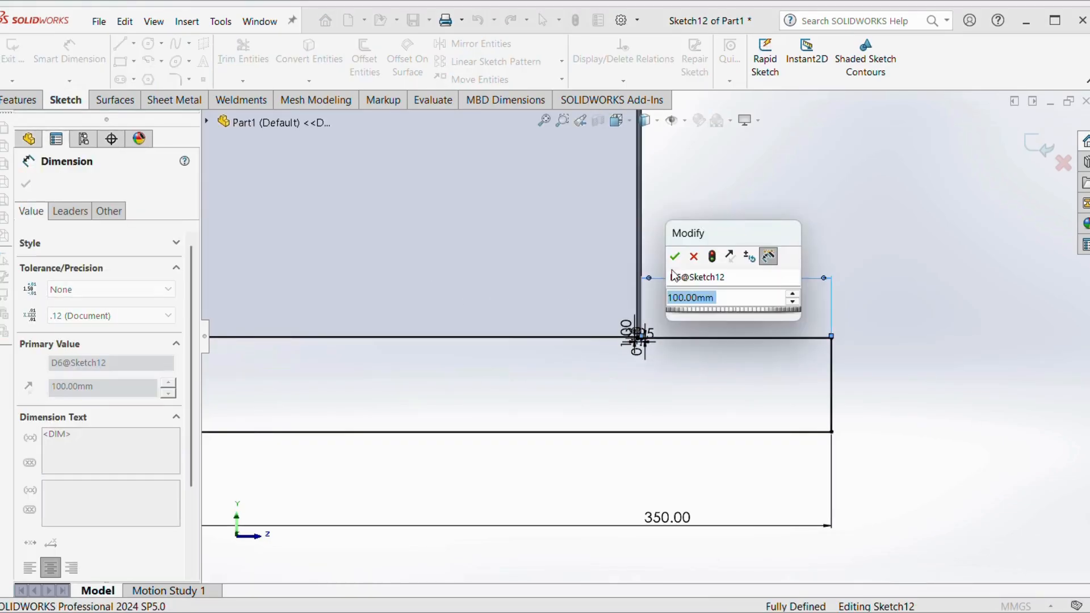
pyautogui.click(675, 258)
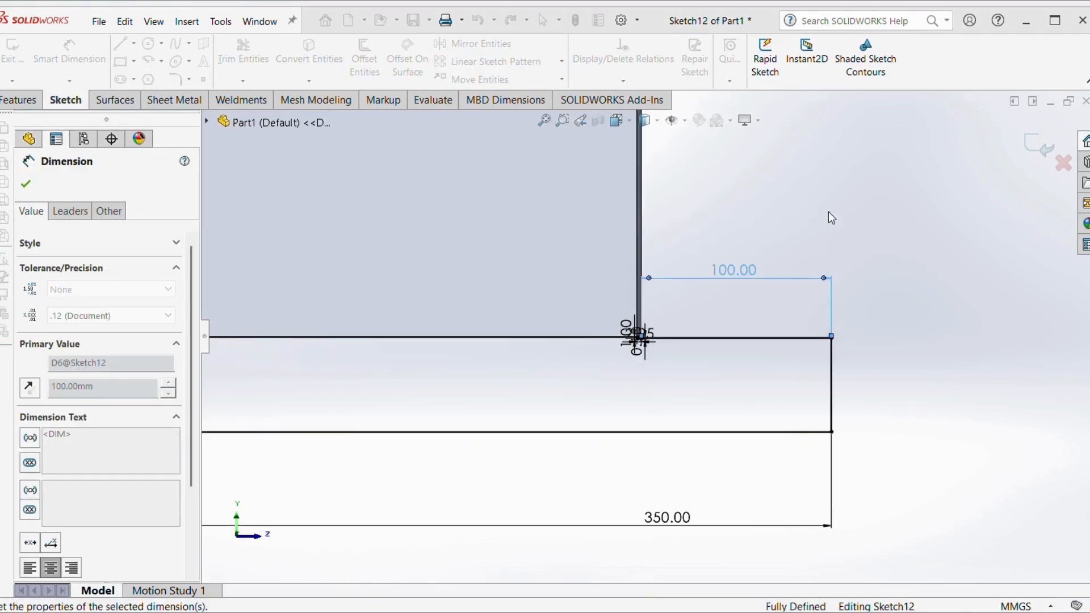
pyautogui.click(1040, 146)
# Step: Open the second tab's sketch for editing at its relief notch, seen from the Right view
pyautogui.press('space')
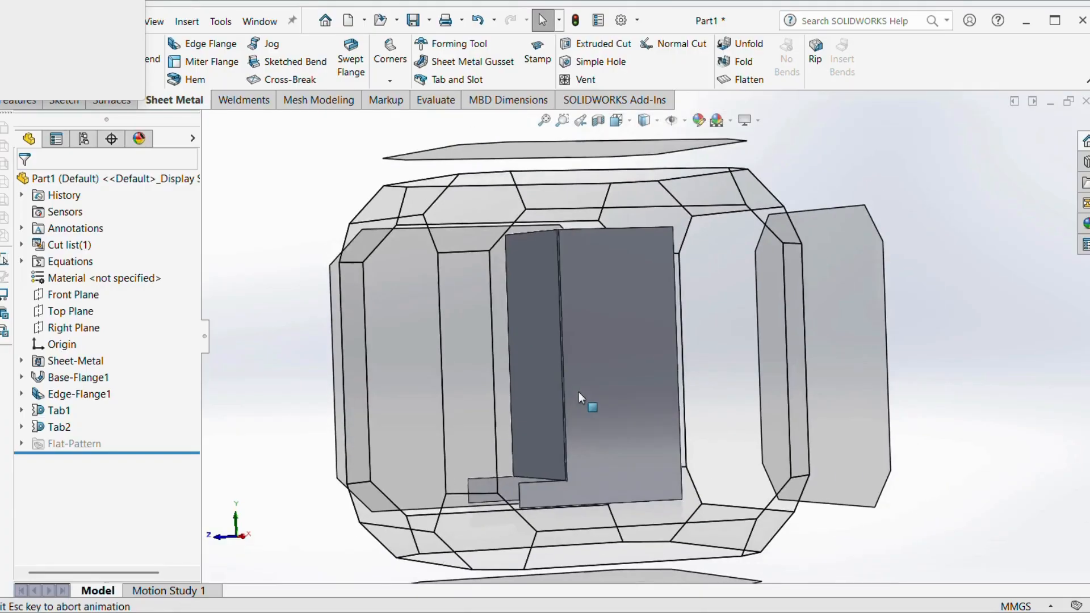
pyautogui.click(540, 409)
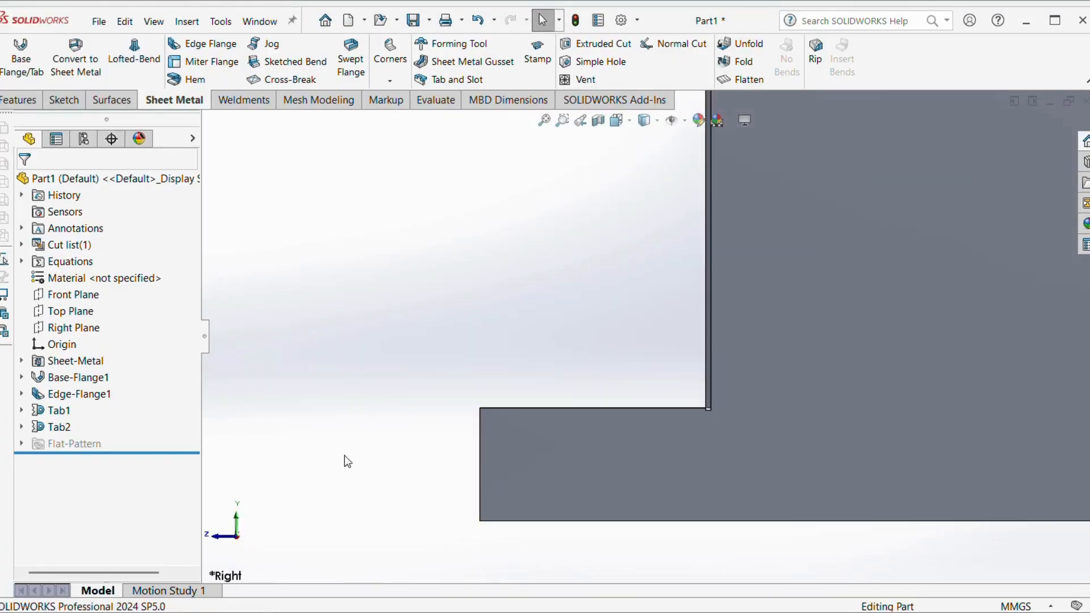
pyautogui.click(62, 427)
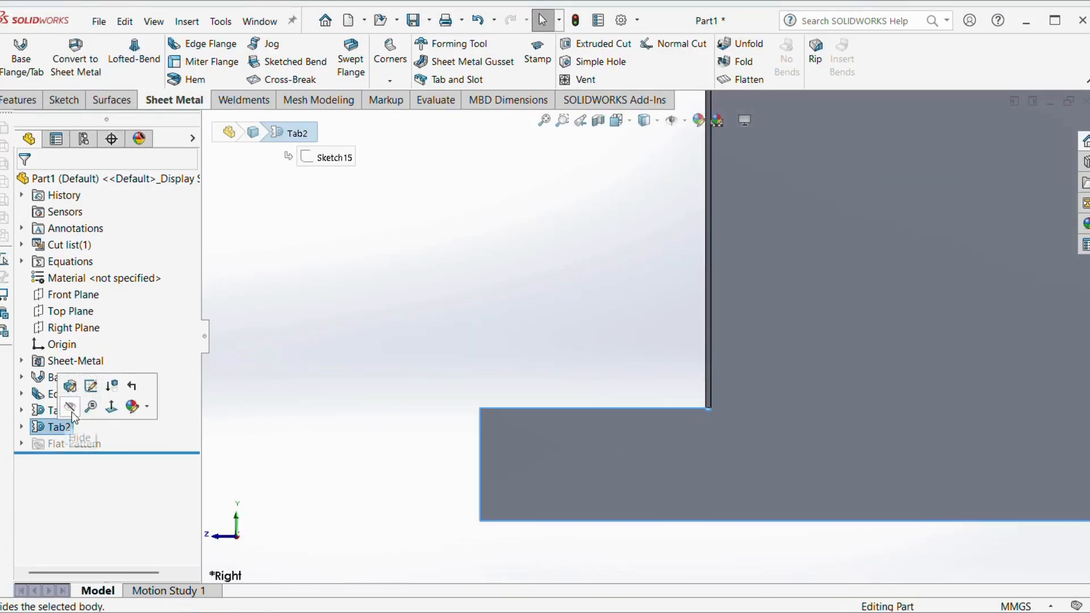
pyautogui.click(90, 386)
pyautogui.scroll(-5, 622, 421)
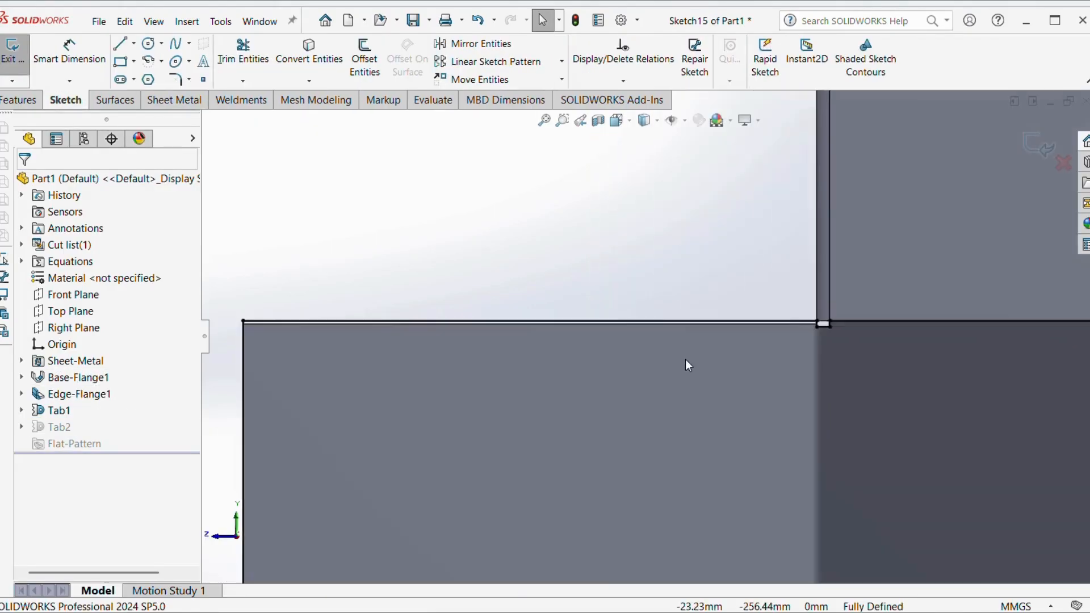
pyautogui.scroll(-3, 804, 313)
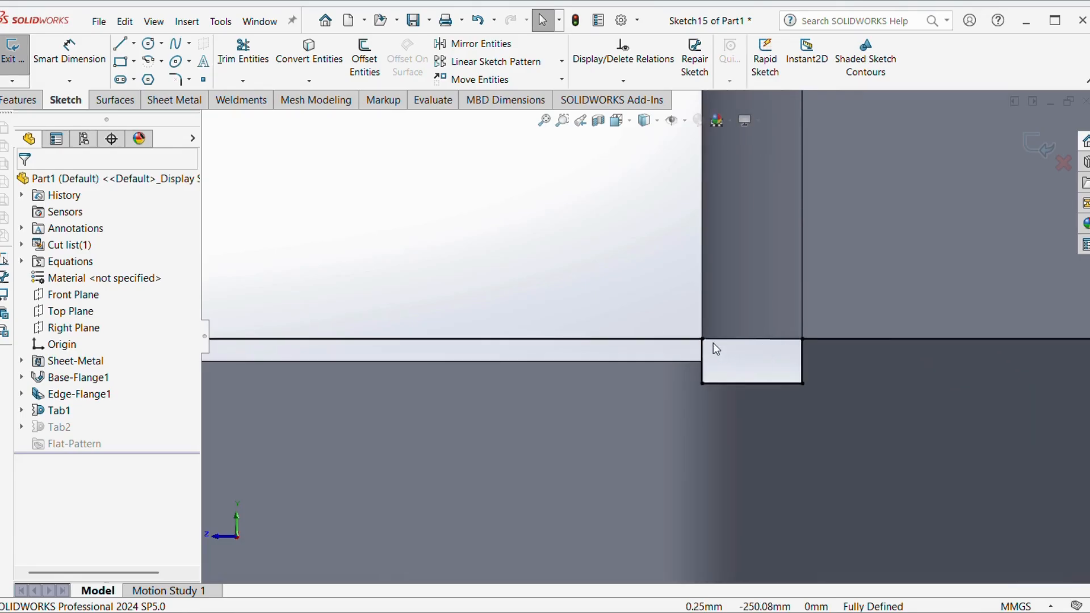
# Step: Delete the coincident relation from the notch's outer upper corner and the collinear relation from the adjoining 100 mm upper line
pyautogui.click(703, 341)
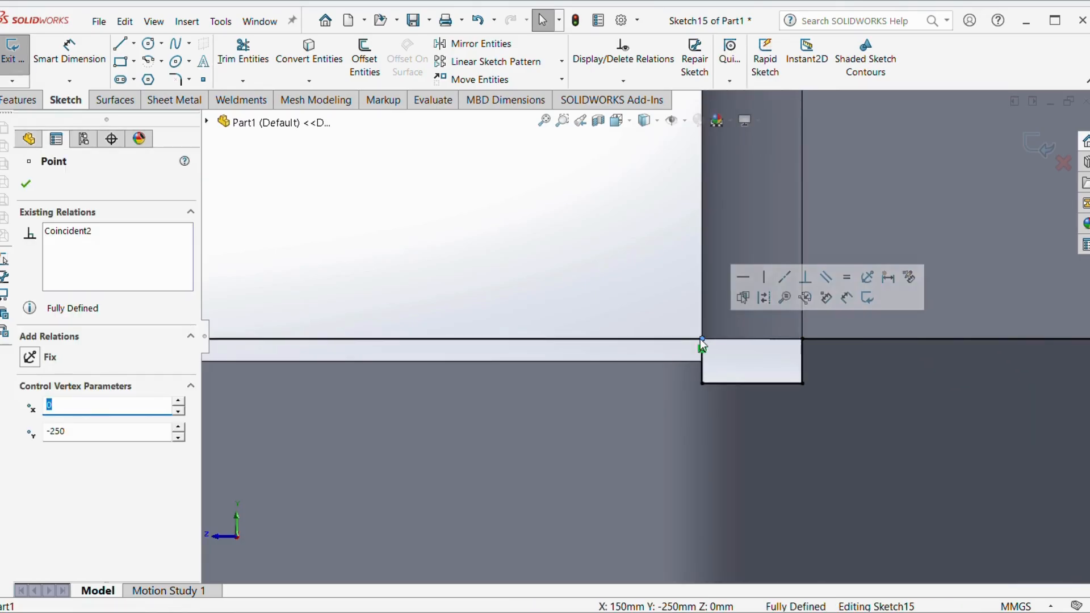
pyautogui.rightClick(92, 255)
pyautogui.click(136, 257)
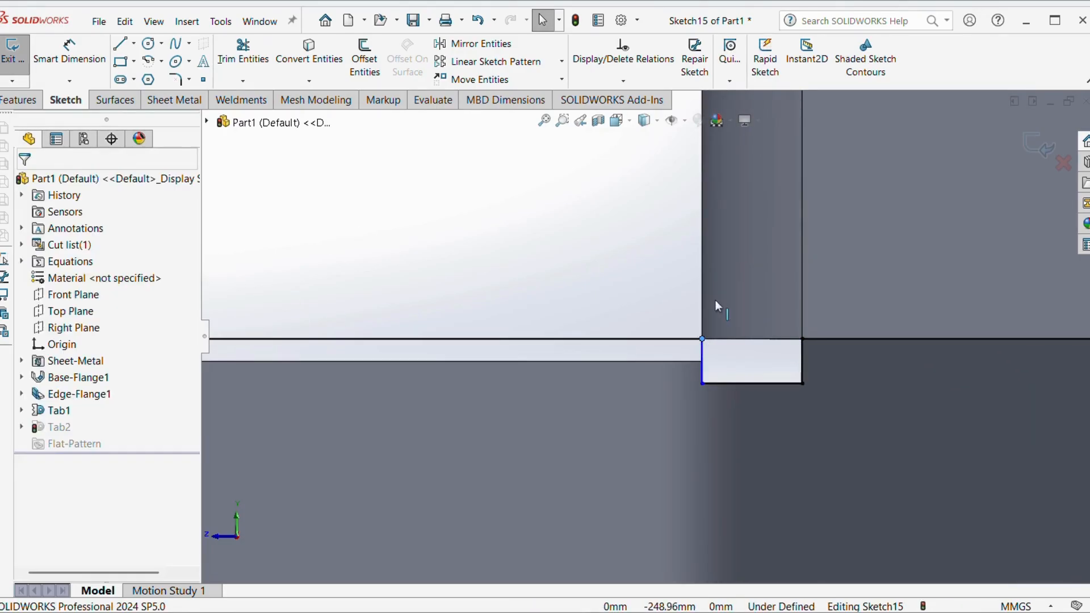
pyautogui.click(702, 340)
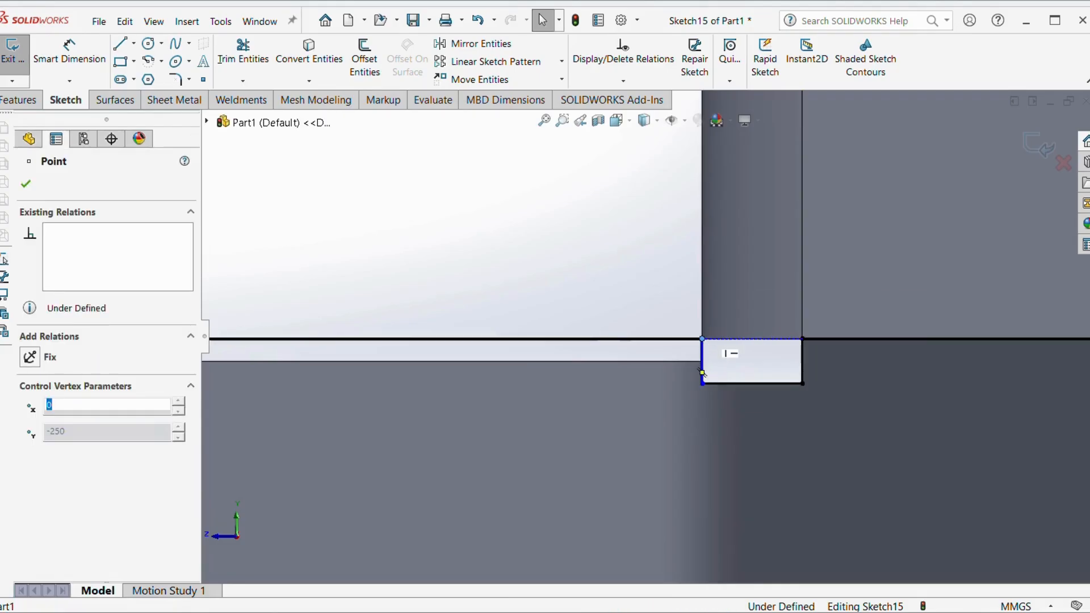
pyautogui.click(680, 341)
pyautogui.rightClick(78, 251)
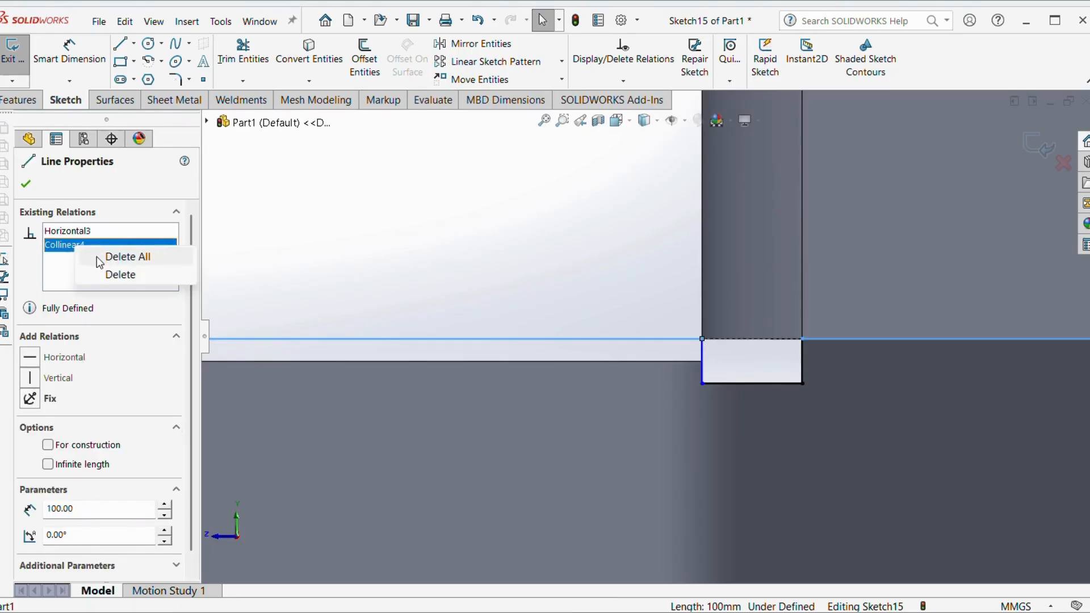
pyautogui.click(118, 273)
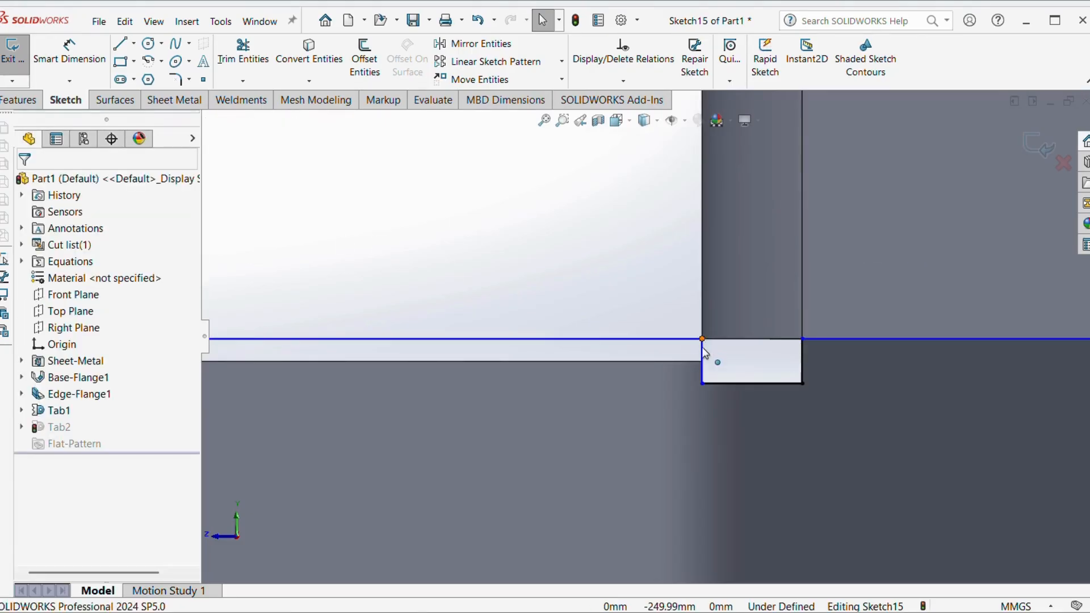
# Step: Lower the notch's outer corner onto the first tab's upper edge, attach its inner corner to the flange corner, and finish the sketch
pyautogui.moveTo(703, 343)
pyautogui.mouseDown()
pyautogui.moveTo(703, 372)
pyautogui.moveTo(703, 362)
pyautogui.mouseUp()
pyautogui.click(655, 303)
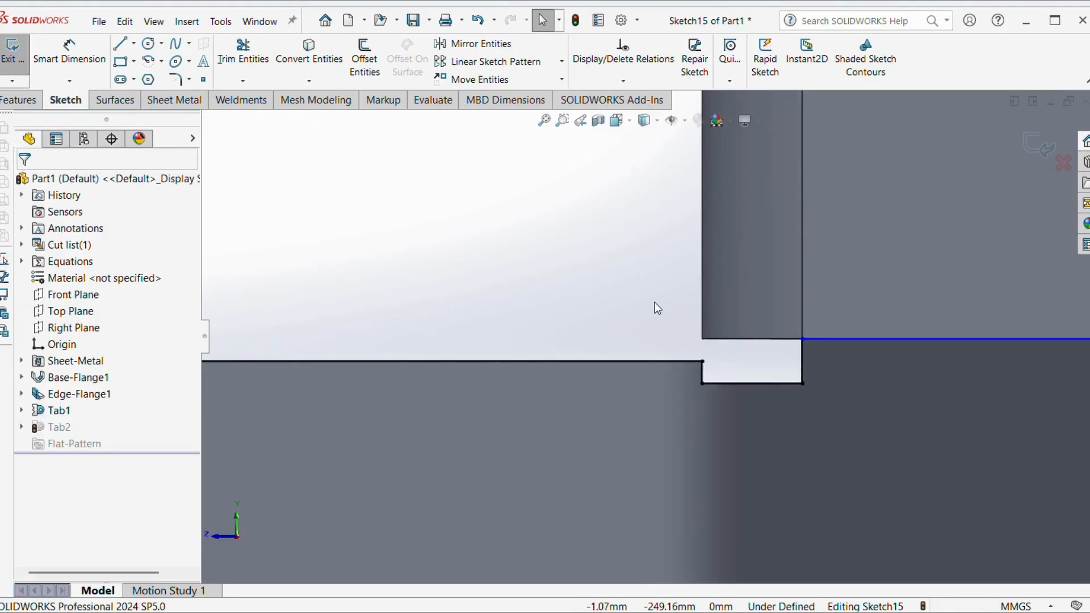
pyautogui.moveTo(801, 340)
pyautogui.mouseDown()
pyautogui.moveTo(804, 362)
pyautogui.moveTo(800, 339)
pyautogui.mouseUp()
pyautogui.click(614, 284)
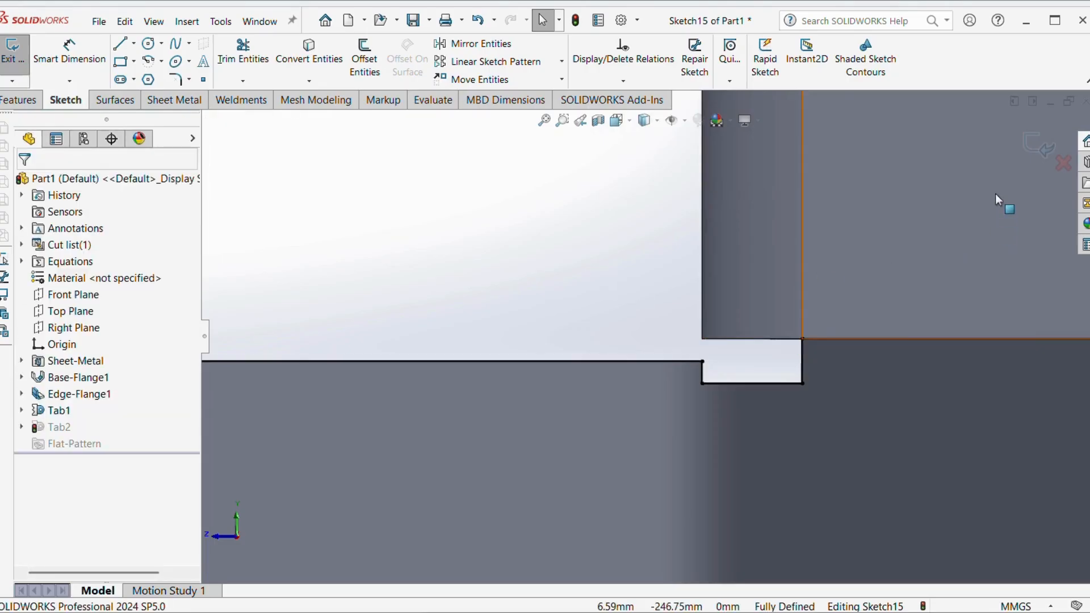
pyautogui.click(1038, 147)
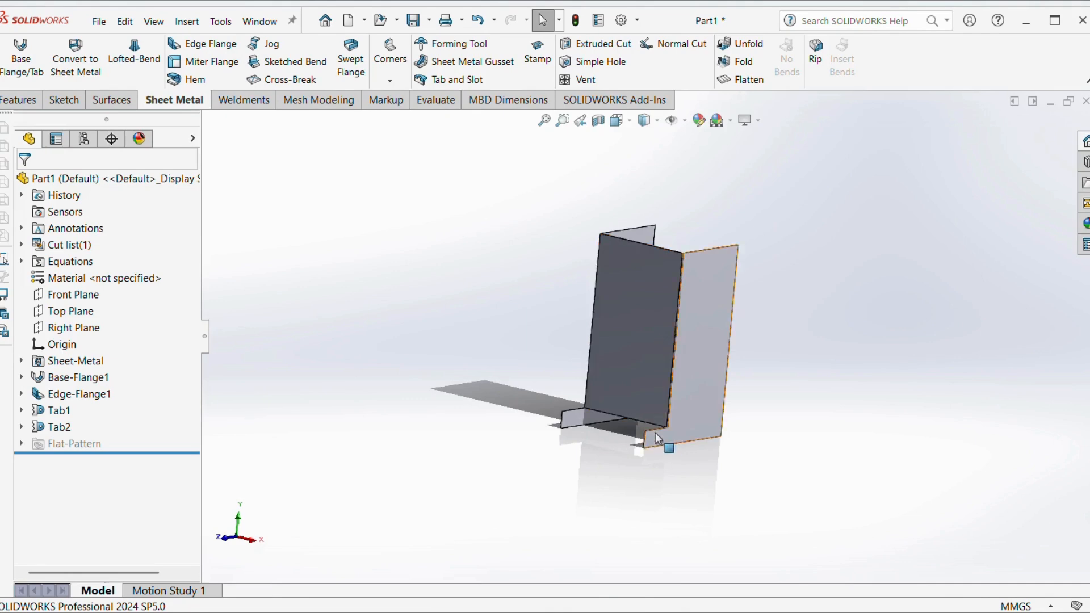
# Step: Flatten the part to examine the clearance between the base's lower edge and both tabs, and fold it back
pyautogui.moveTo(653, 436); pyautogui.dragTo(737, 476, button='middle')
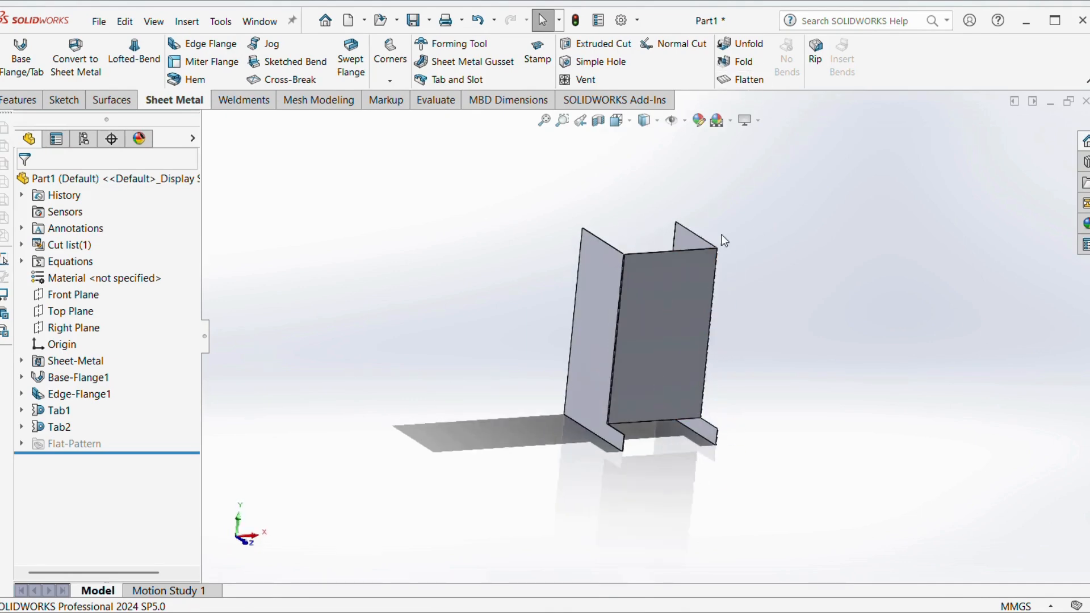
pyautogui.scroll(-3, 611, 458)
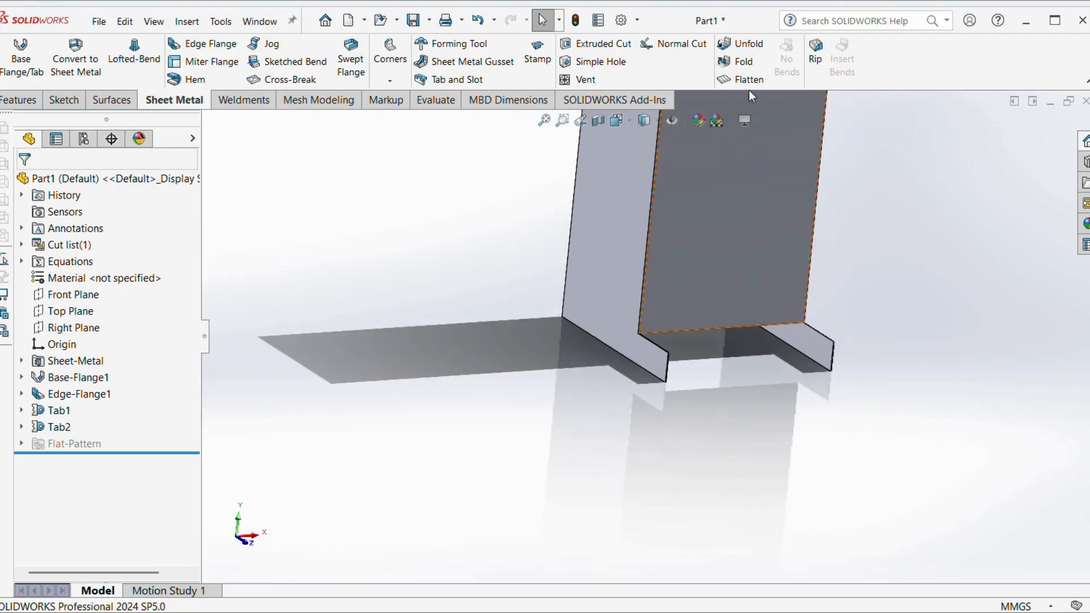
pyautogui.click(746, 83)
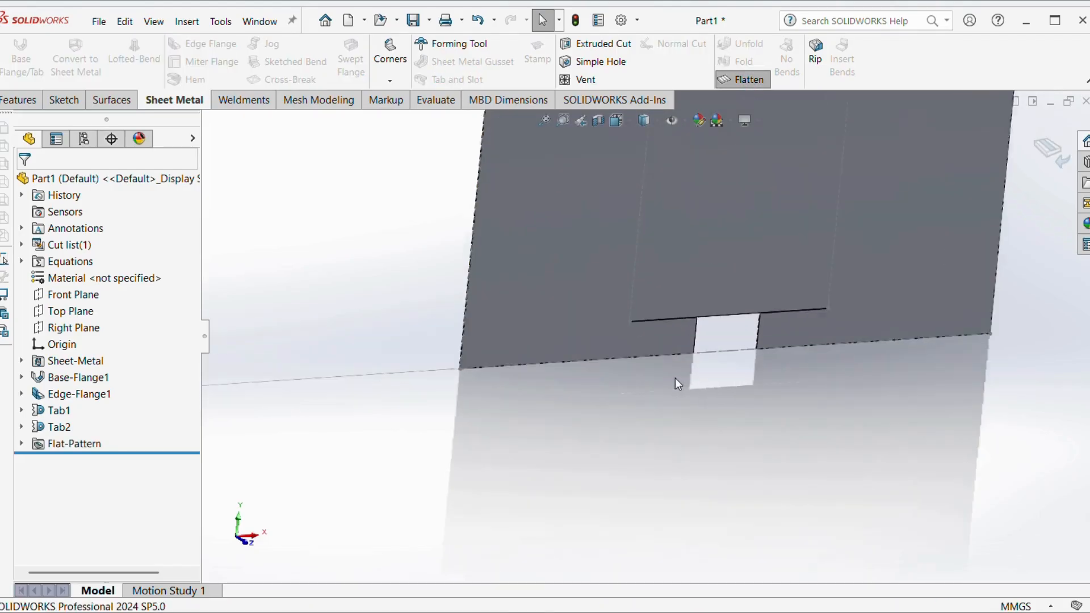
pyautogui.press('space')
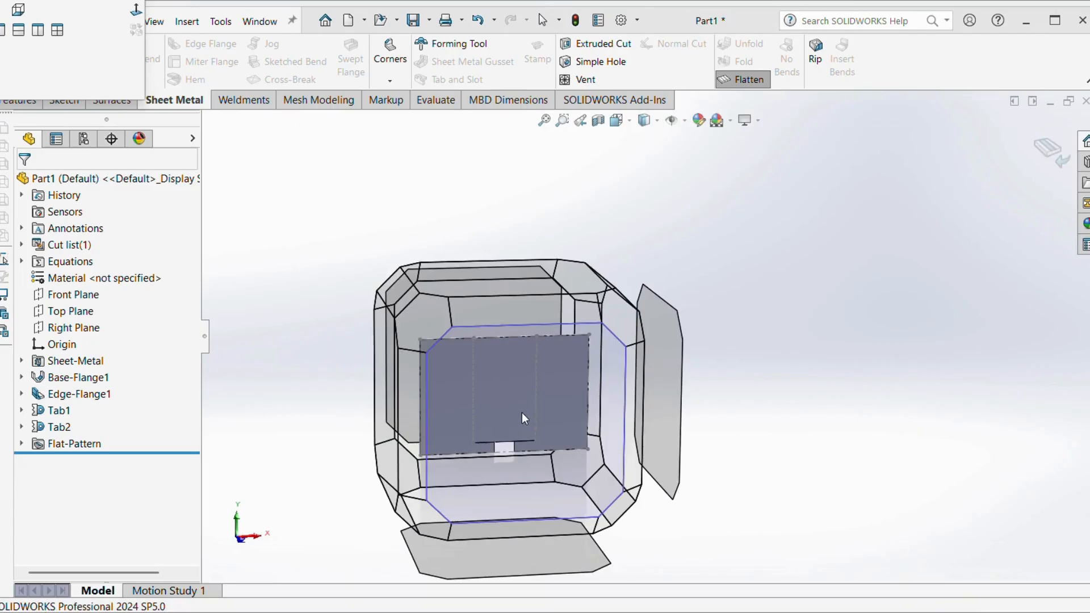
pyautogui.click(627, 448)
pyautogui.scroll(-5, 627, 448)
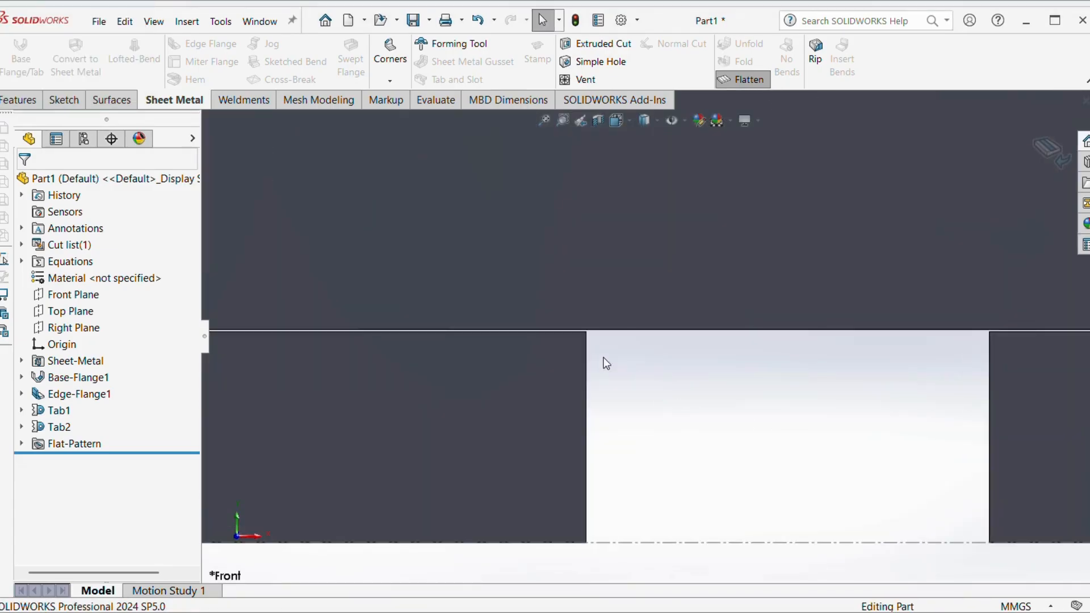
pyautogui.scroll(-2, 607, 363)
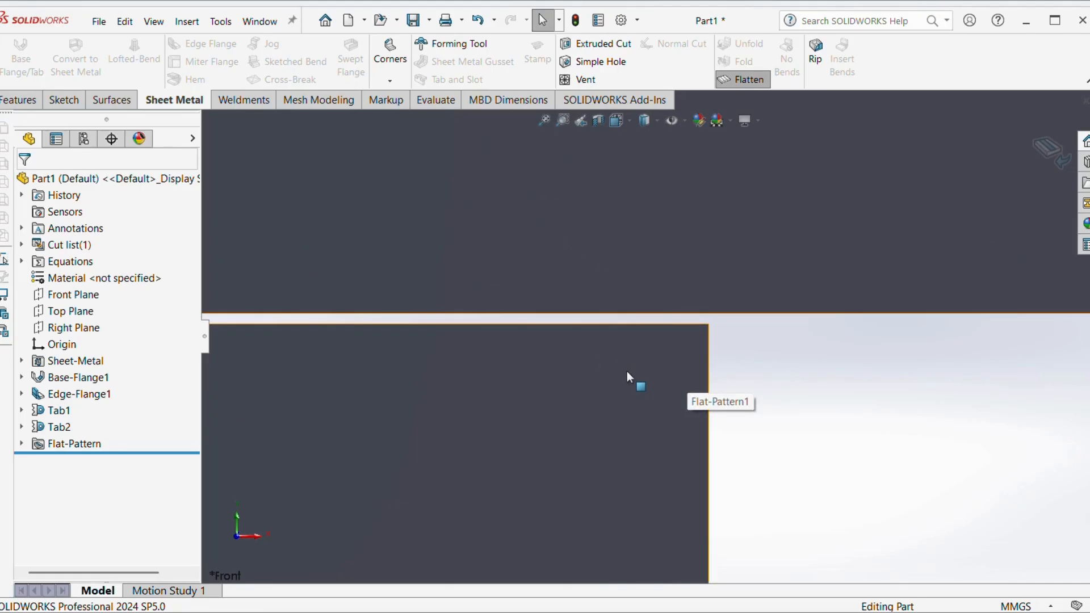
pyautogui.scroll(1, 655, 386)
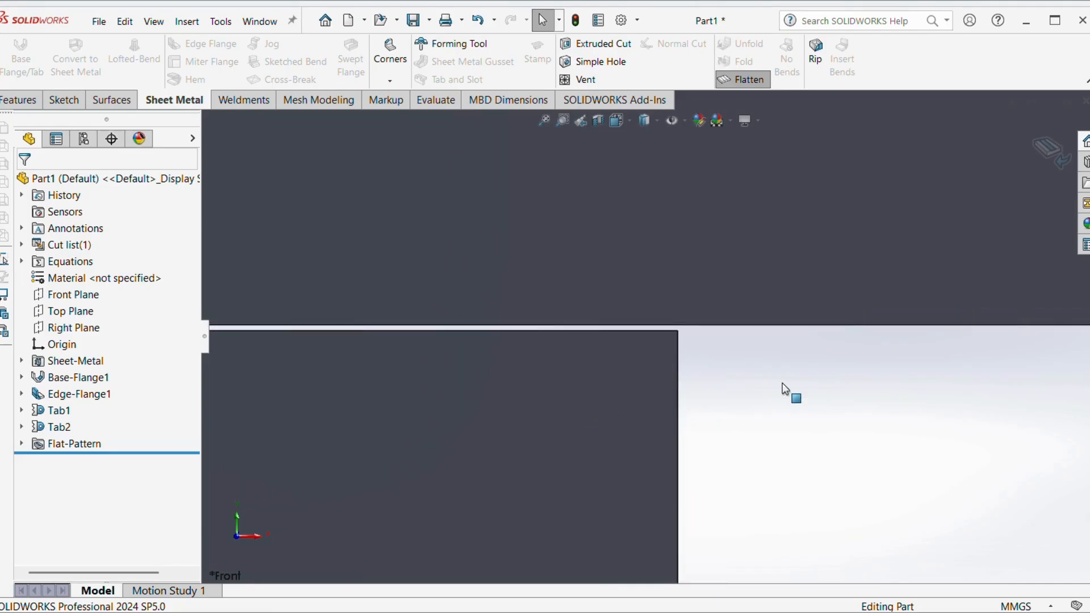
pyautogui.scroll(1, 742, 380)
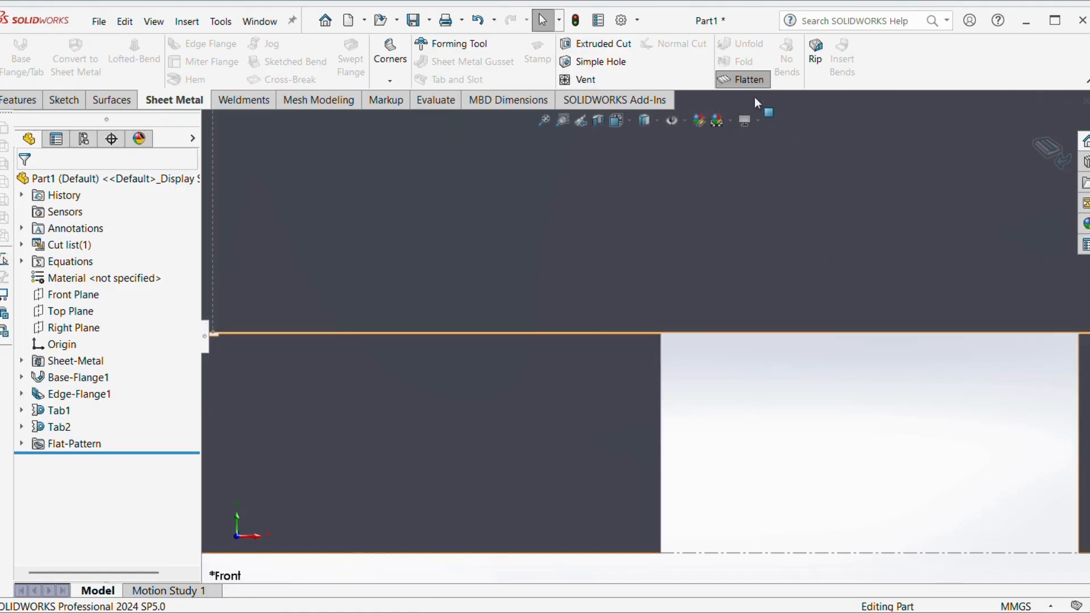
pyautogui.click(751, 80)
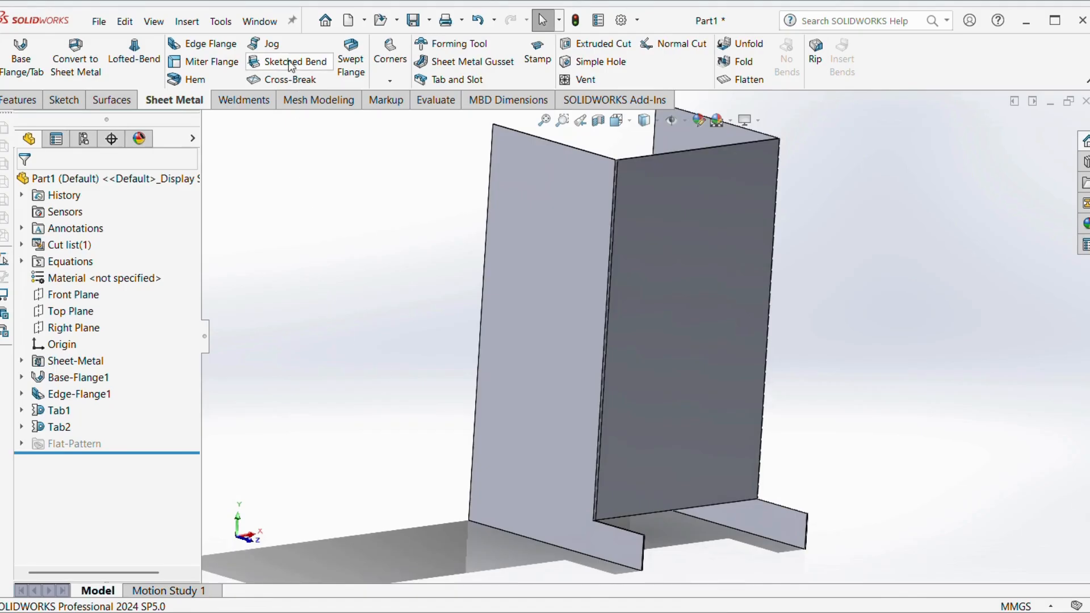
# Step: Start a Break Corner feature with the rounded break type for the ends of the lower tabs
pyautogui.click(390, 63)
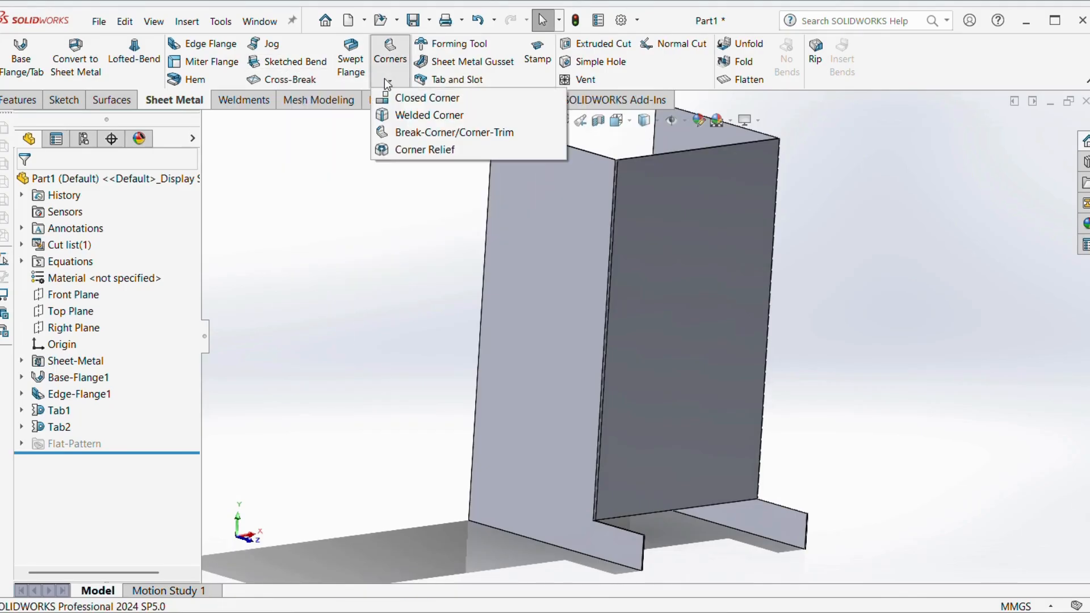
pyautogui.click(420, 133)
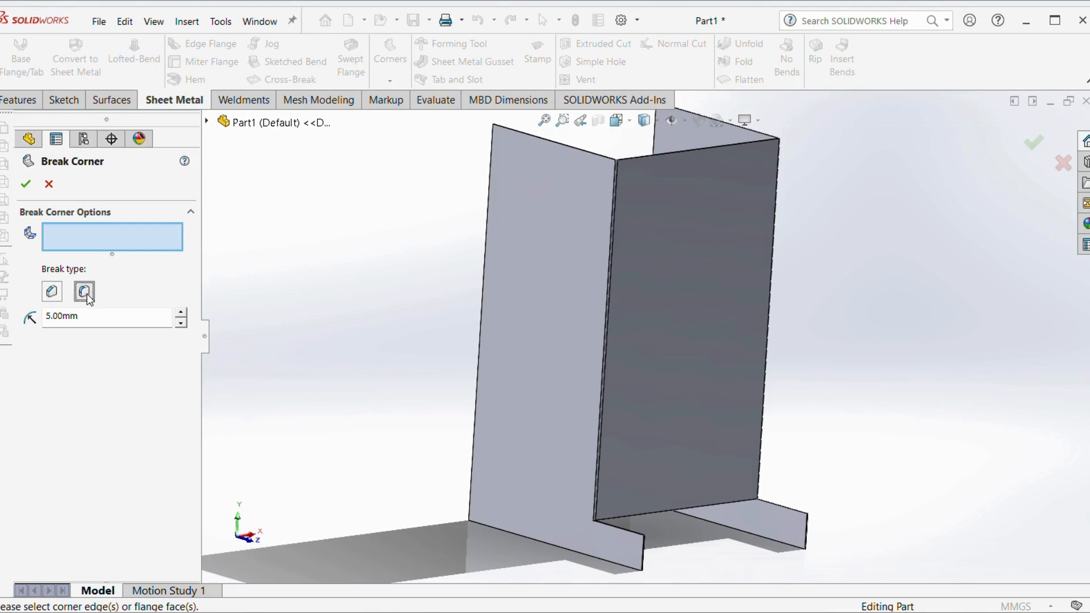
pyautogui.scroll(-3, 646, 542)
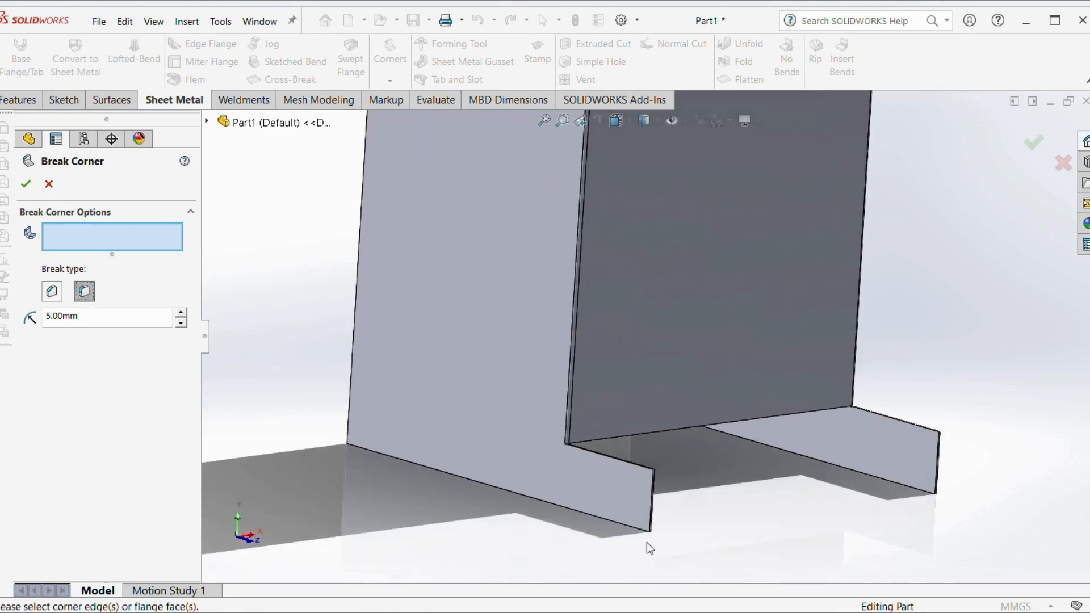
pyautogui.scroll(-5, 651, 487)
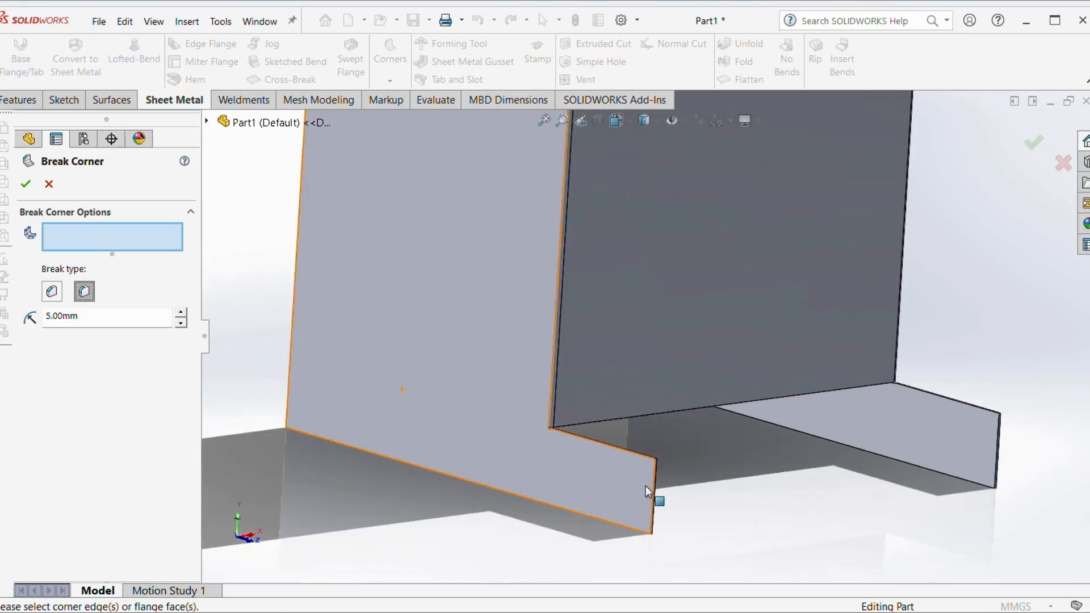
pyautogui.click(662, 309)
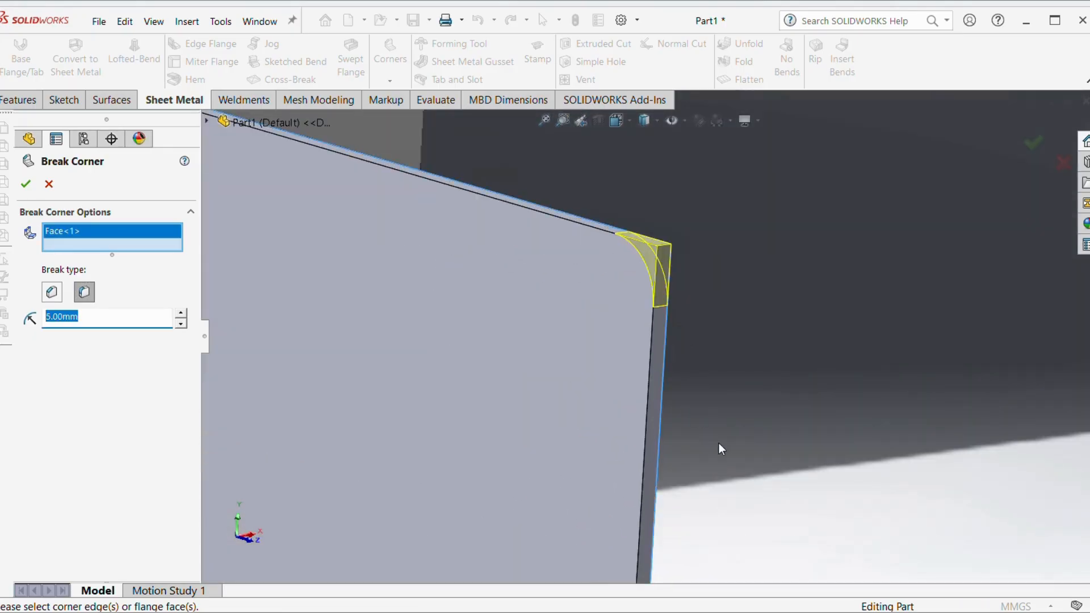
pyautogui.scroll(8, 779, 441)
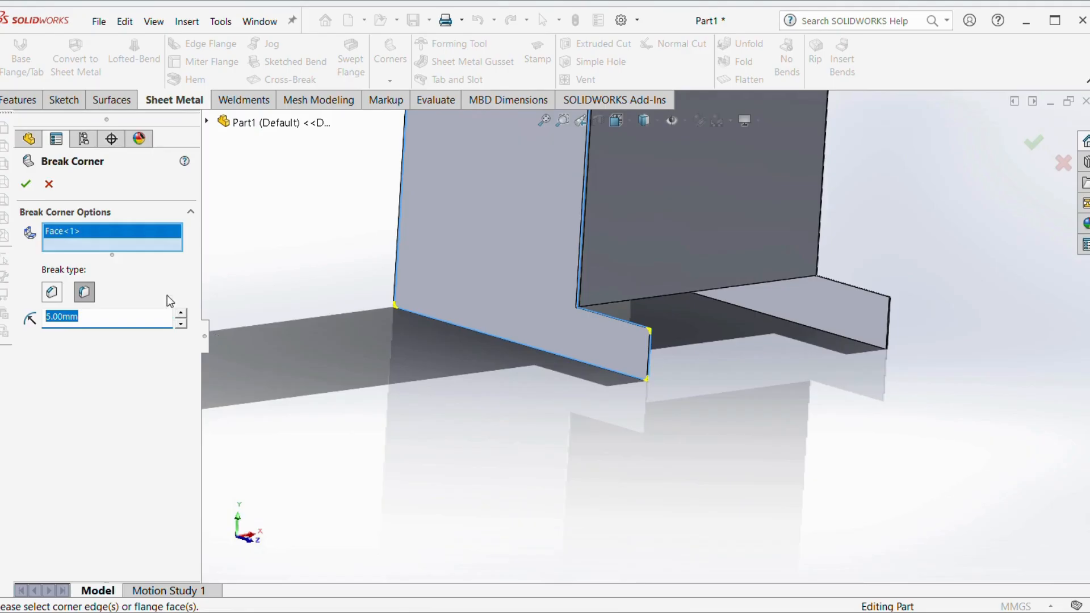
pyautogui.scroll(4, 509, 339)
pyautogui.scroll(-12, 618, 322)
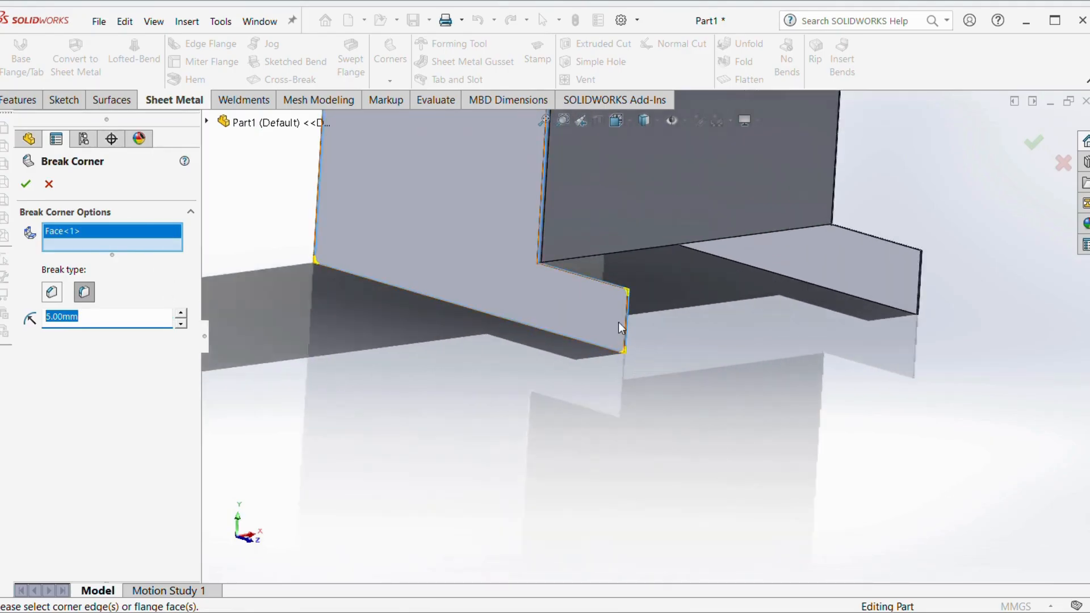
pyautogui.scroll(-4, 652, 322)
pyautogui.scroll(7, 735, 344)
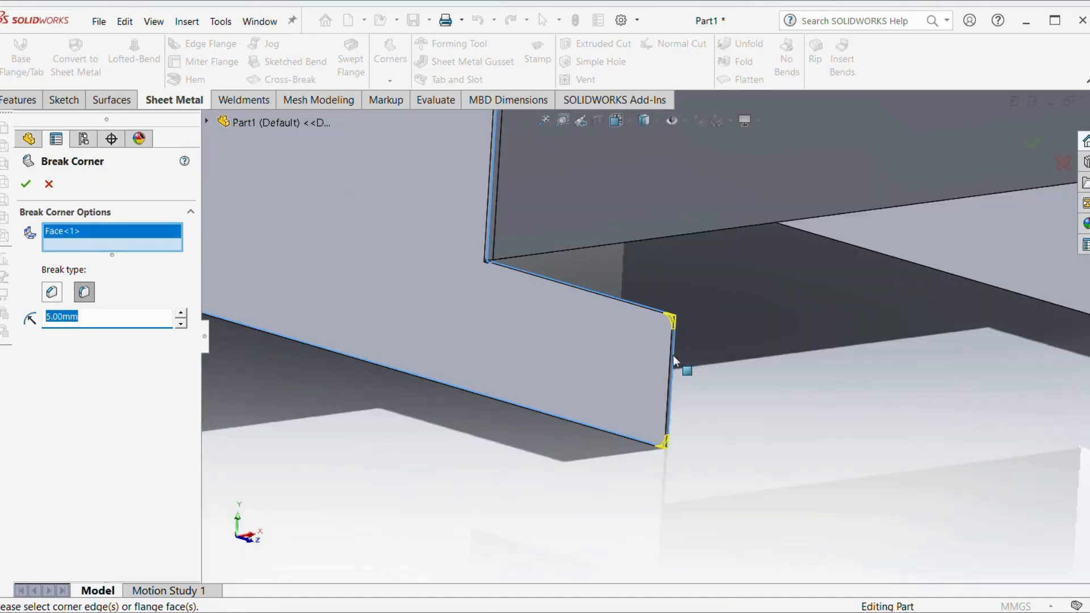
pyautogui.scroll(5, 599, 397)
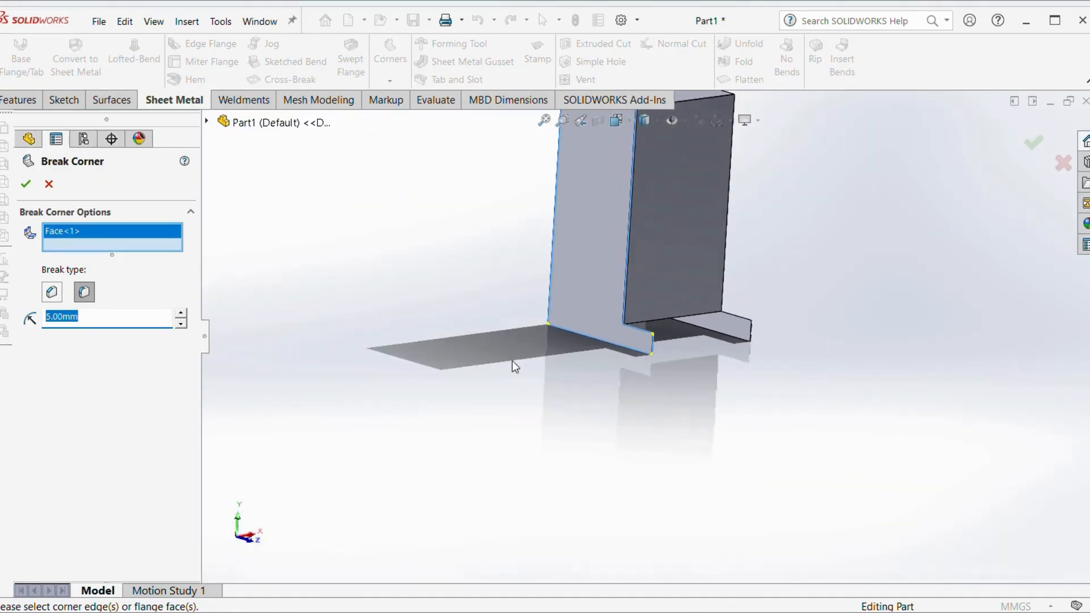
pyautogui.scroll(-4, 602, 252)
pyautogui.scroll(4, 603, 253)
pyautogui.scroll(-4, 628, 188)
pyautogui.scroll(-5, 631, 192)
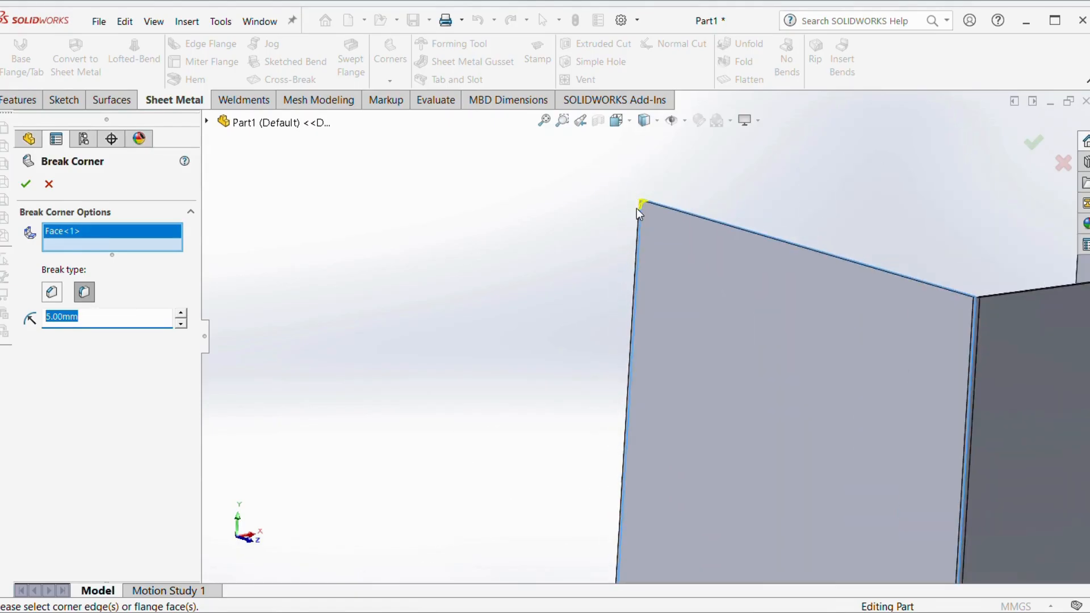
pyautogui.rightClick(140, 241)
pyautogui.click(199, 244)
# Step: Select the upper and lower end corners of the near lower tab for the rounded break
pyautogui.scroll(8, 652, 366)
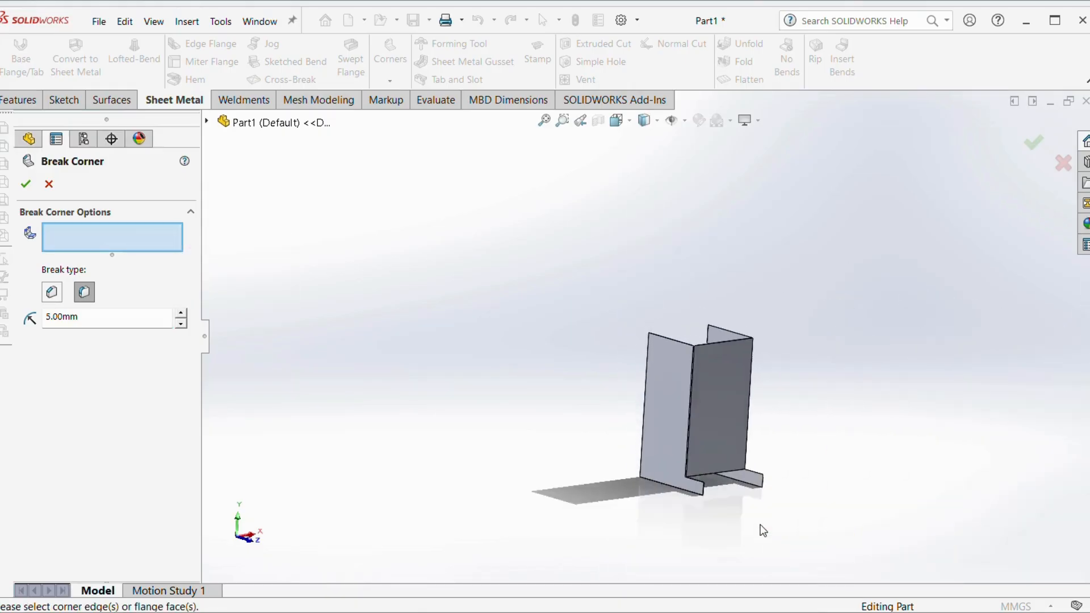
pyautogui.scroll(-10, 691, 452)
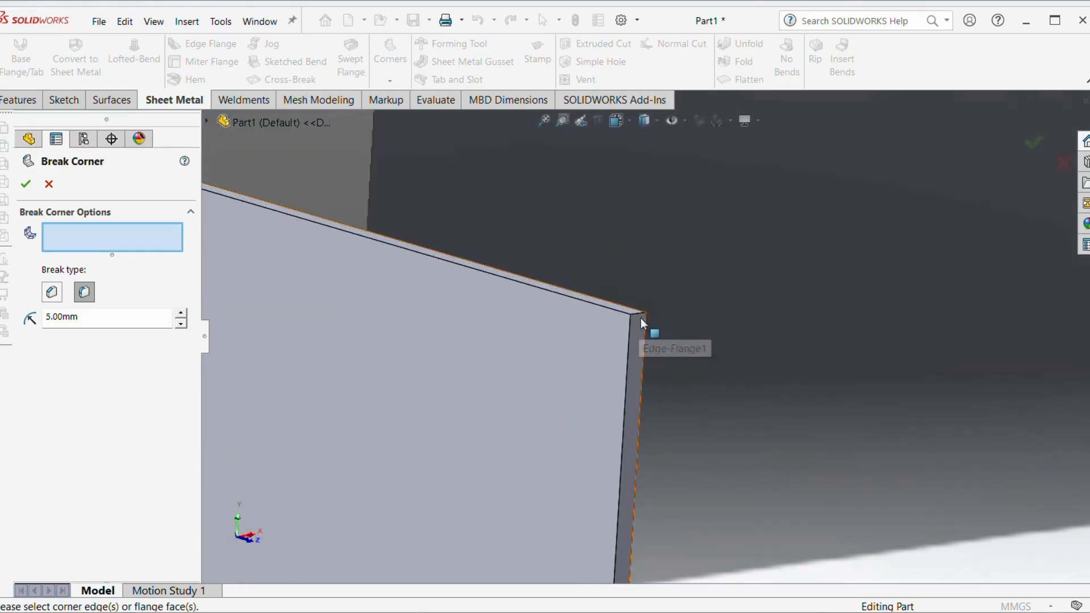
pyautogui.click(641, 321)
pyautogui.scroll(3, 656, 443)
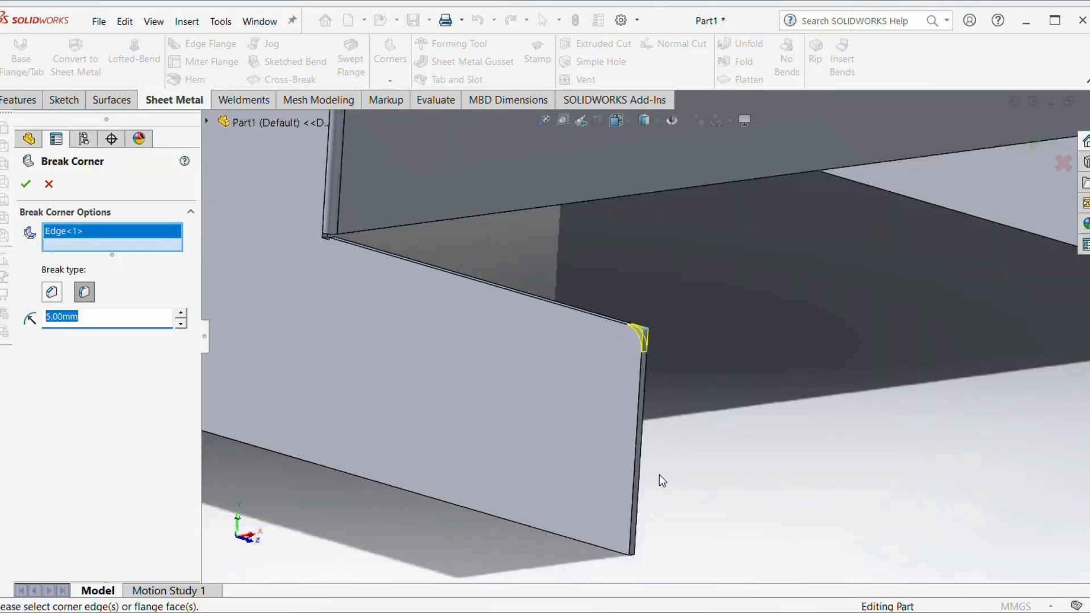
pyautogui.scroll(2, 657, 482)
pyautogui.scroll(-6, 624, 397)
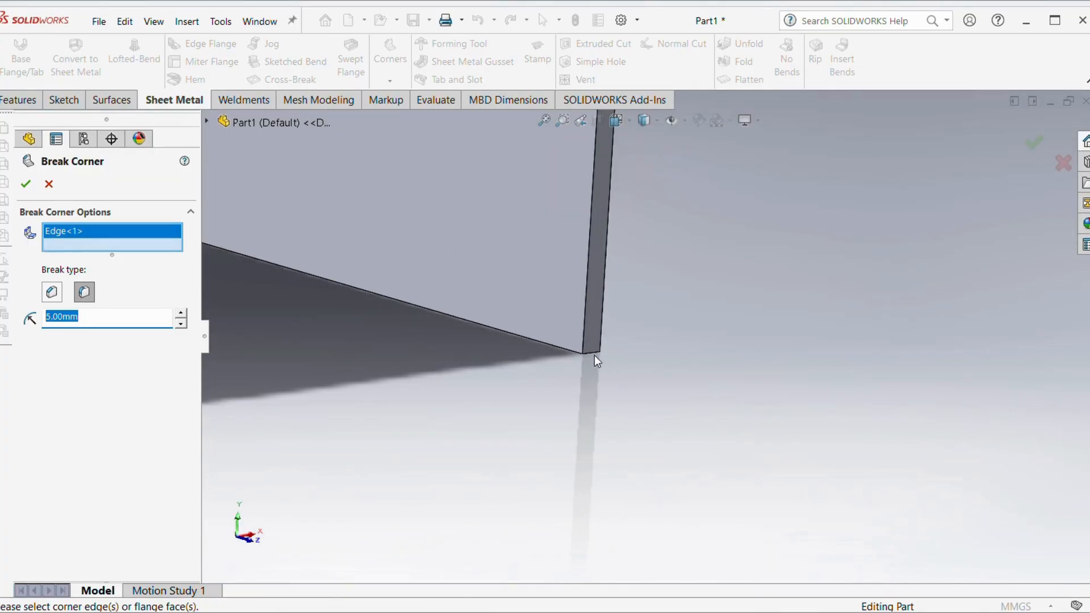
pyautogui.click(594, 354)
pyautogui.scroll(5, 678, 406)
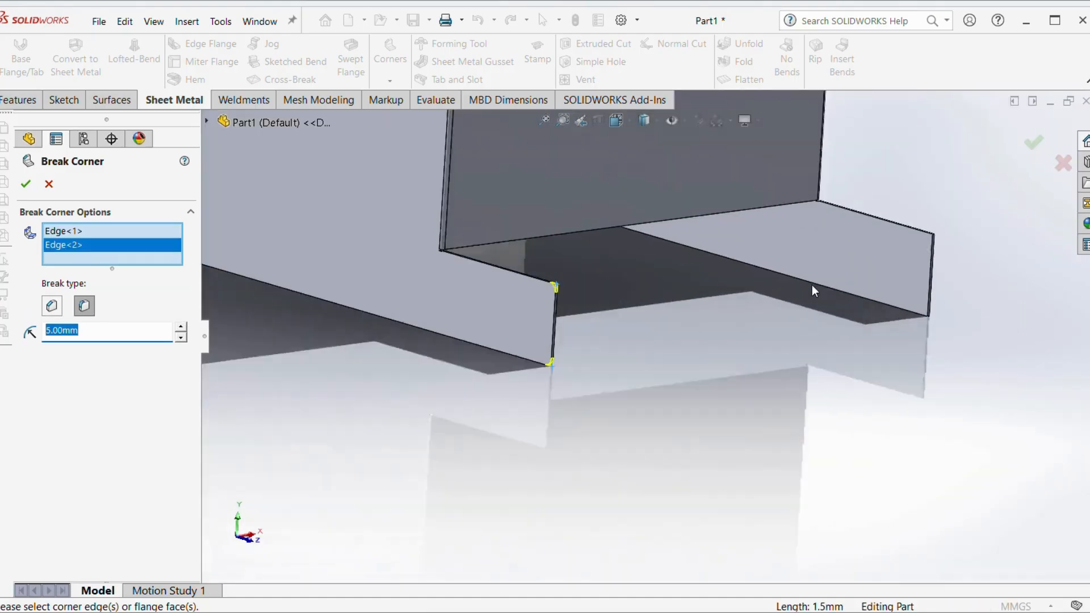
# Step: Add the far lower tab's two end corners, set the radius to 20 mm and apply the rounded corners
pyautogui.scroll(-3, 852, 273)
pyautogui.scroll(-6, 955, 223)
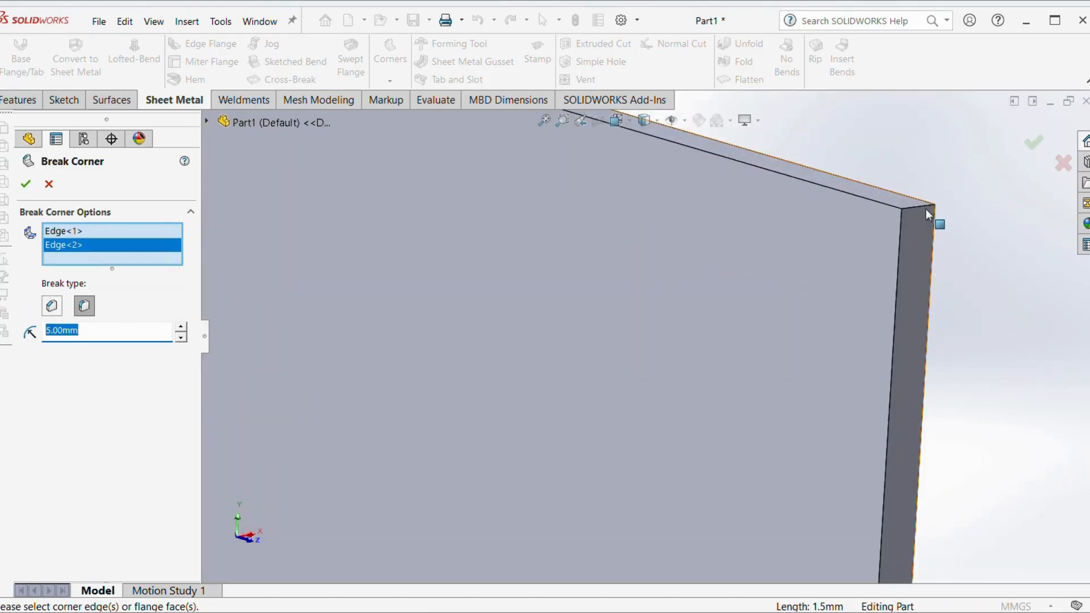
pyautogui.click(925, 208)
pyautogui.scroll(4, 899, 302)
pyautogui.scroll(-6, 744, 431)
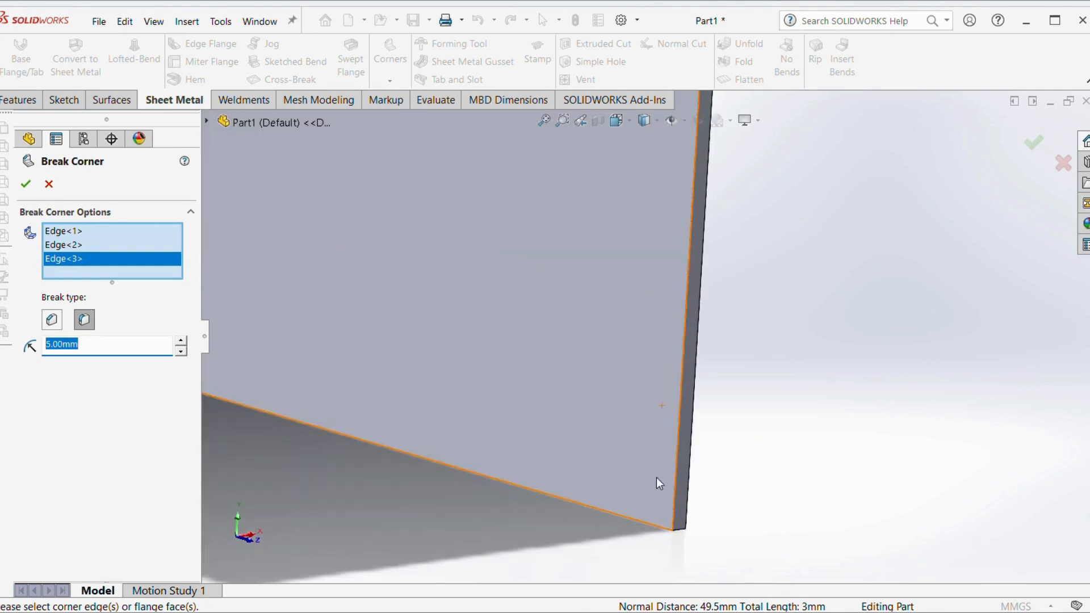
pyautogui.click(680, 531)
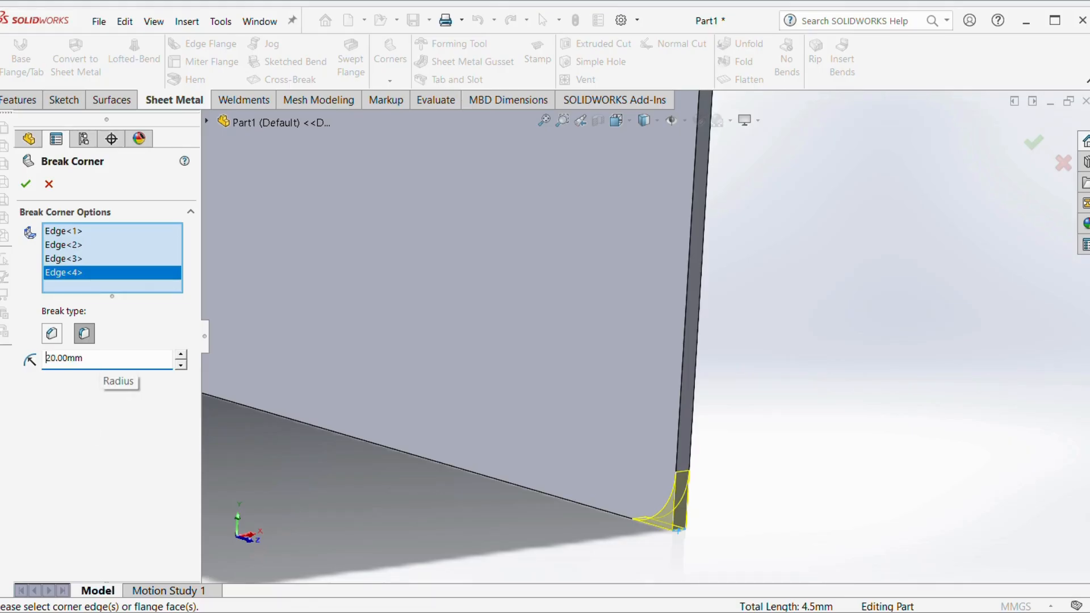
pyautogui.scroll(5, 799, 281)
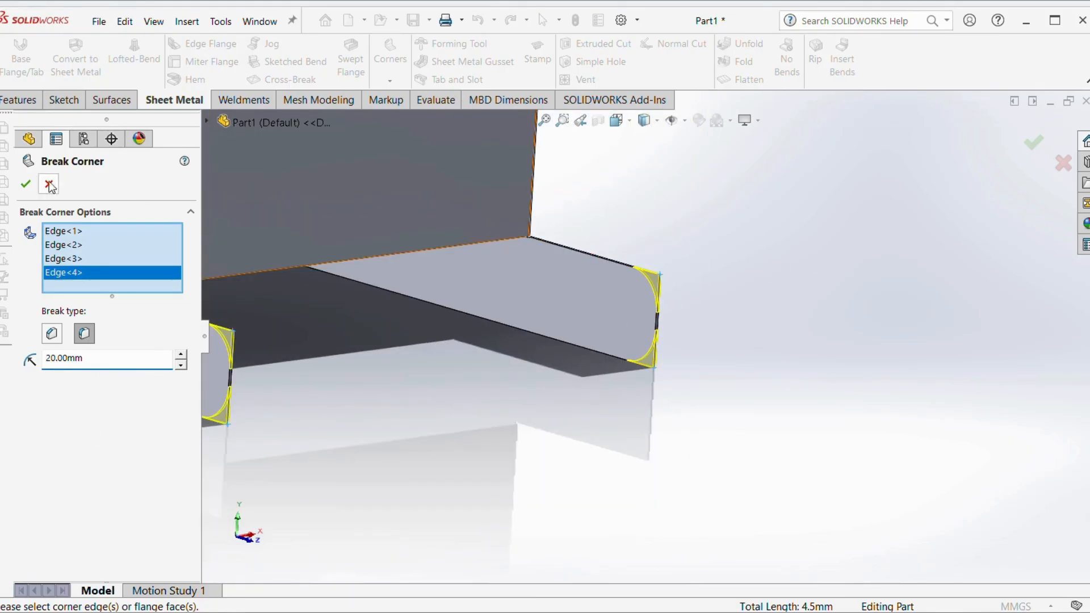
pyautogui.click(27, 186)
# Step: Start another Break Corner with the chamfer type and select the near flange's upper free corner
pyautogui.moveTo(586, 415); pyautogui.dragTo(562, 224, button='middle')
pyautogui.scroll(5, 594, 354)
pyautogui.click(390, 80)
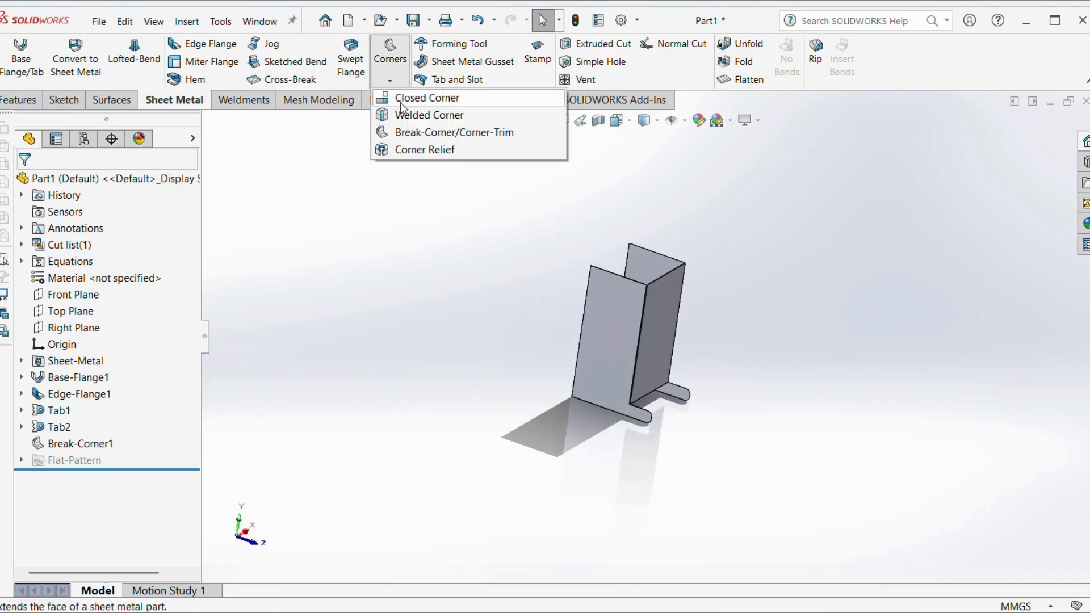
pyautogui.click(397, 133)
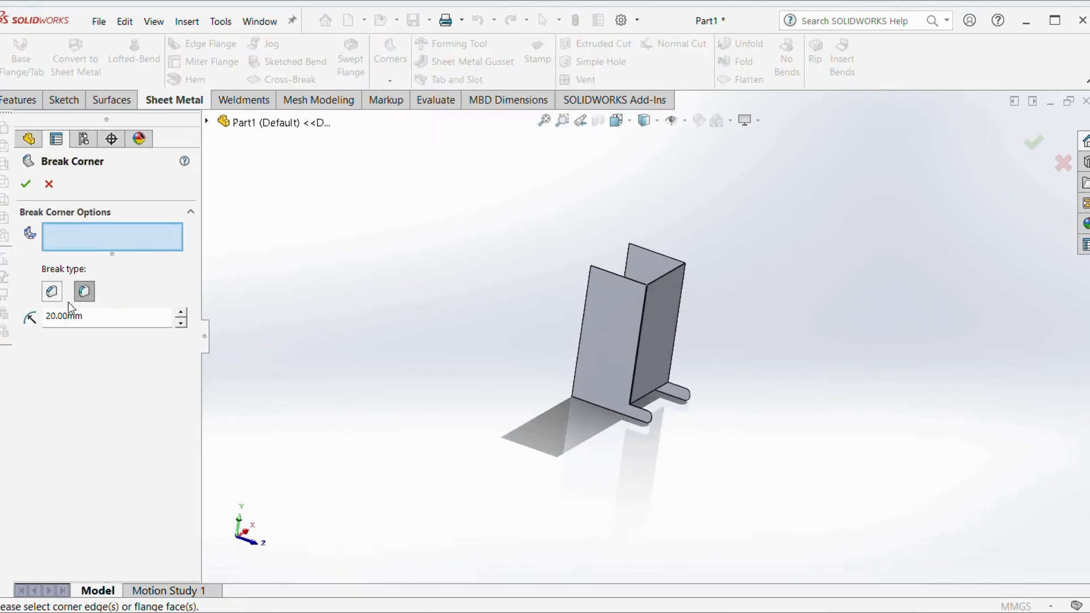
pyautogui.moveTo(642, 305); pyautogui.dragTo(638, 316, button='middle')
pyautogui.scroll(-6, 630, 316)
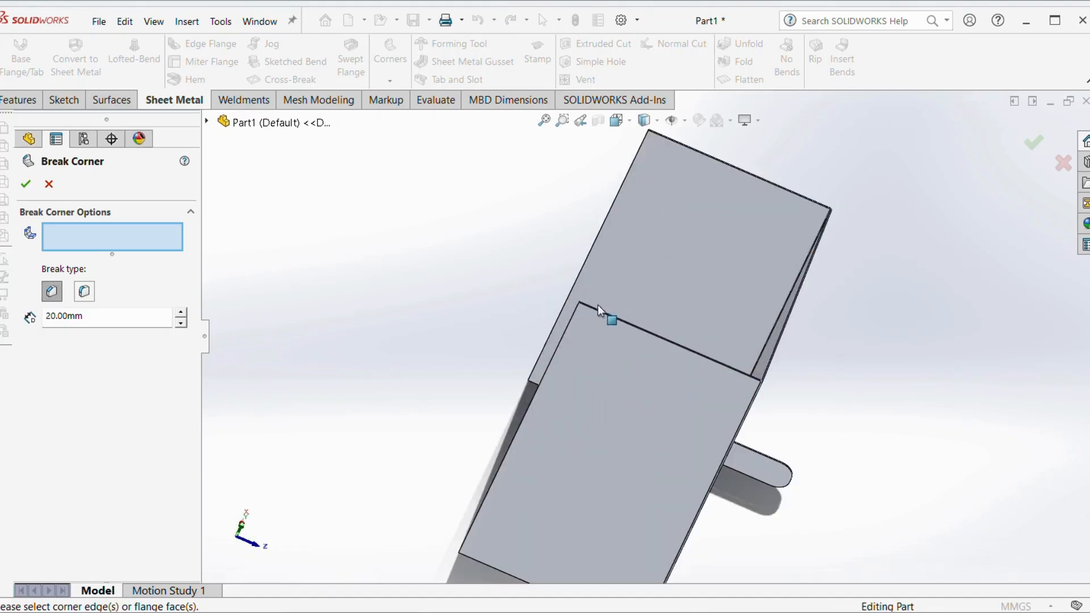
pyautogui.scroll(-3, 568, 341)
pyautogui.click(657, 200)
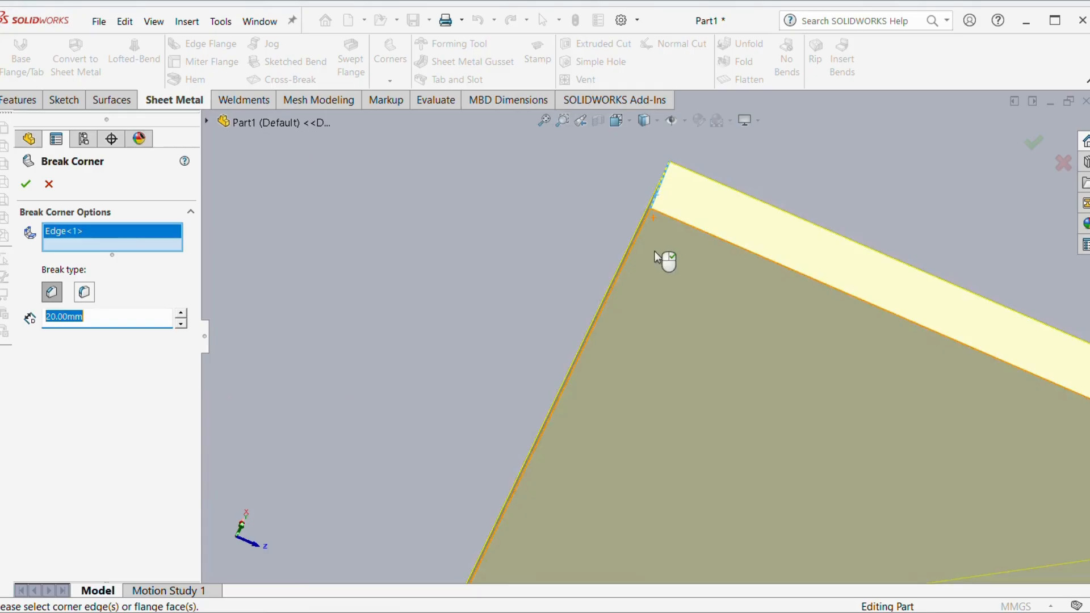
# Step: Set the chamfer distance on the near flange's upper corner to 100 mm and apply it
pyautogui.scroll(8, 710, 279)
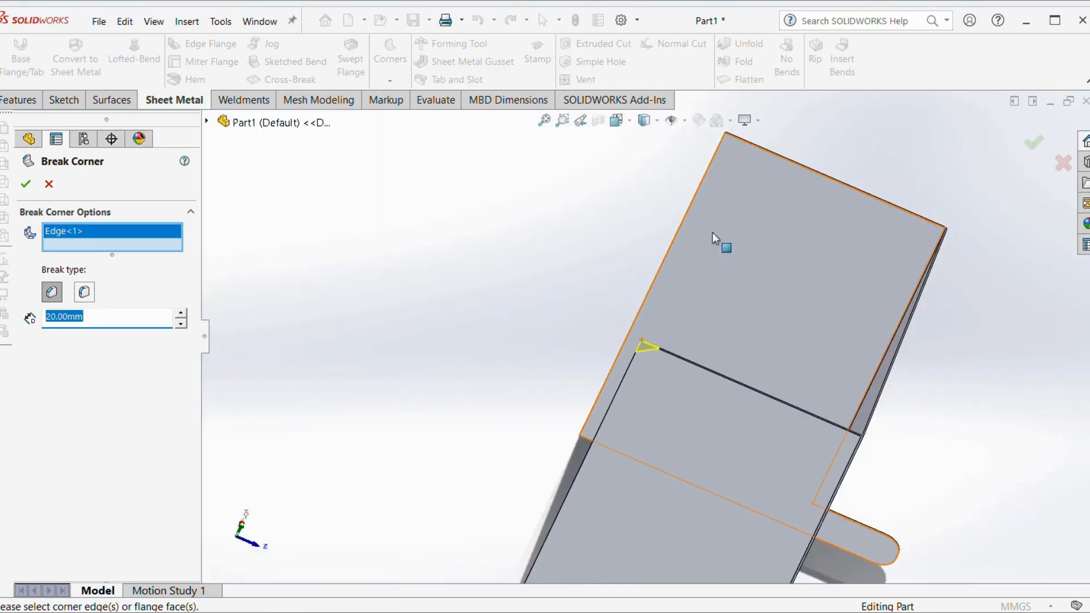
pyautogui.moveTo(713, 233); pyautogui.dragTo(725, 247, button='middle')
pyautogui.scroll(-6, 723, 171)
pyautogui.scroll(6, 673, 352)
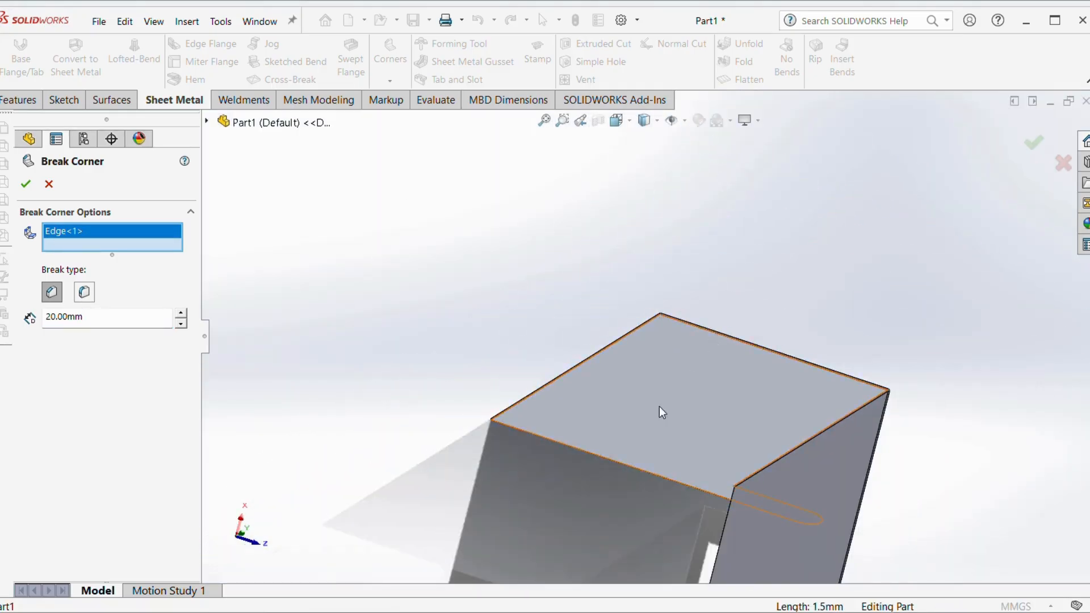
pyautogui.moveTo(659, 407); pyautogui.dragTo(608, 366, button='middle')
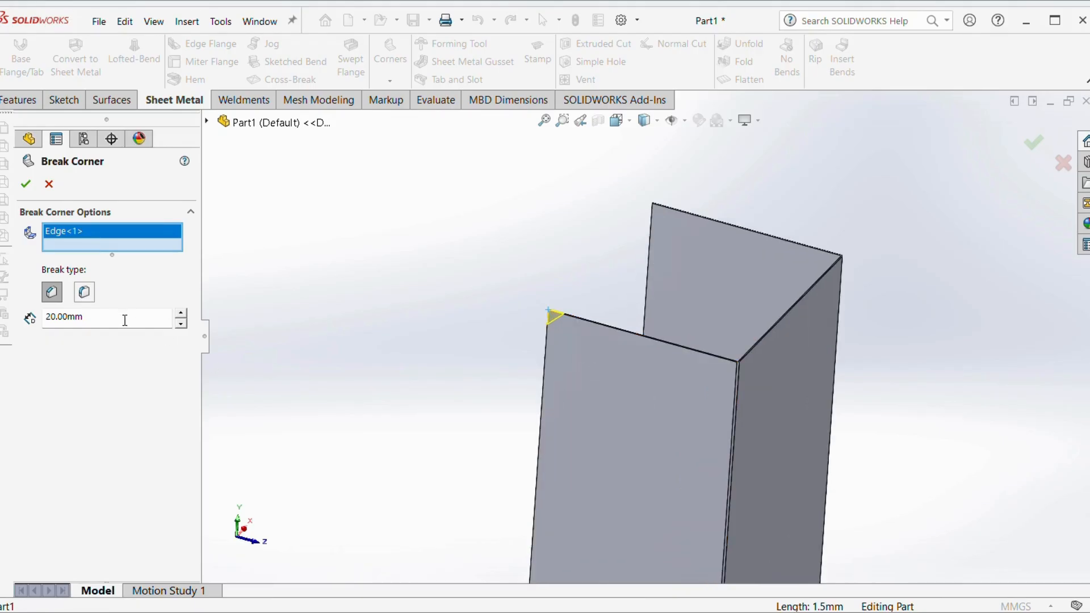
pyautogui.write('100')
pyautogui.press('Return')
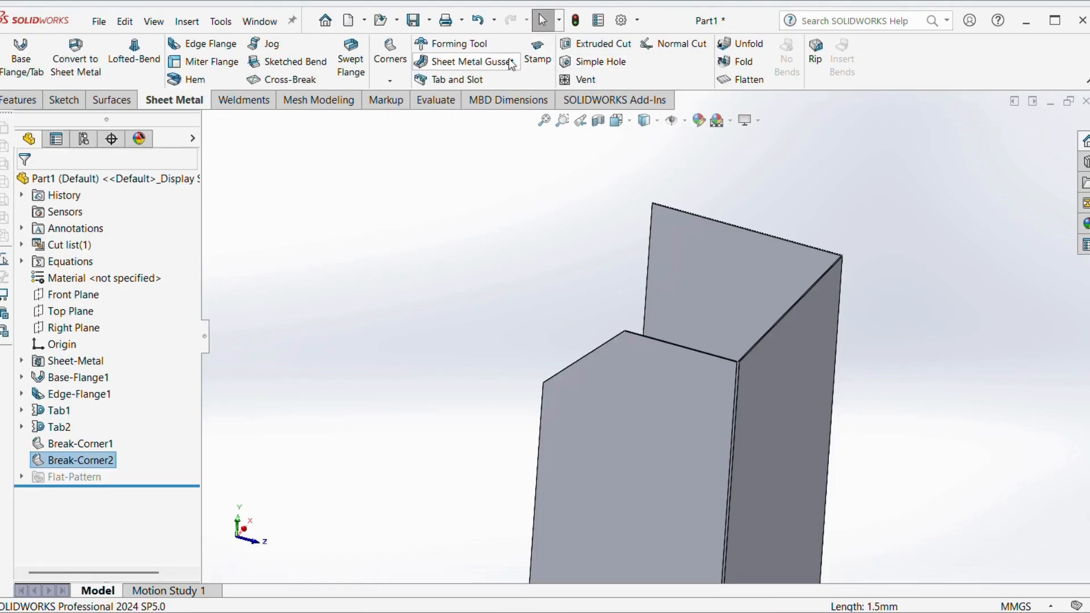
# Step: Chamfer the far flange's upper free corner by 150 mm with another Break Corner feature
pyautogui.click(398, 78)
pyautogui.click(409, 134)
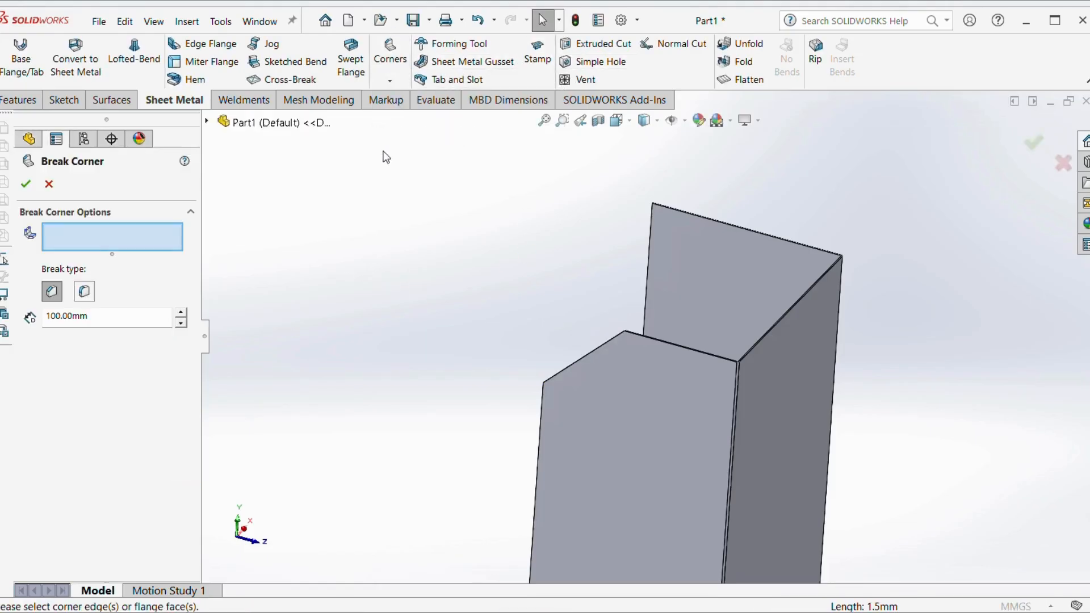
pyautogui.scroll(-6, 675, 251)
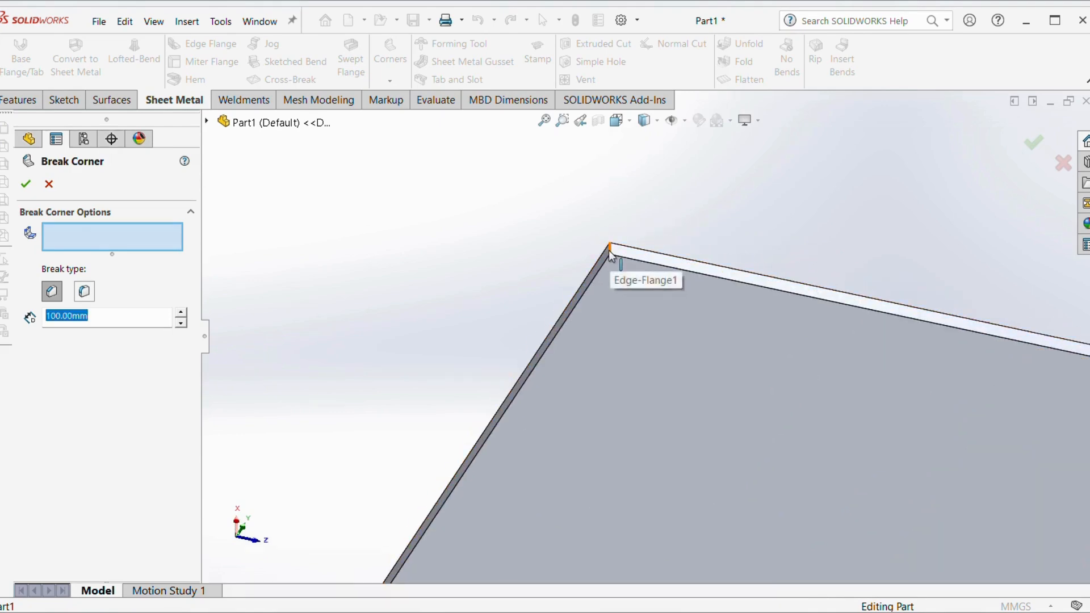
pyautogui.click(612, 252)
pyautogui.write('150')
pyautogui.press('Return')
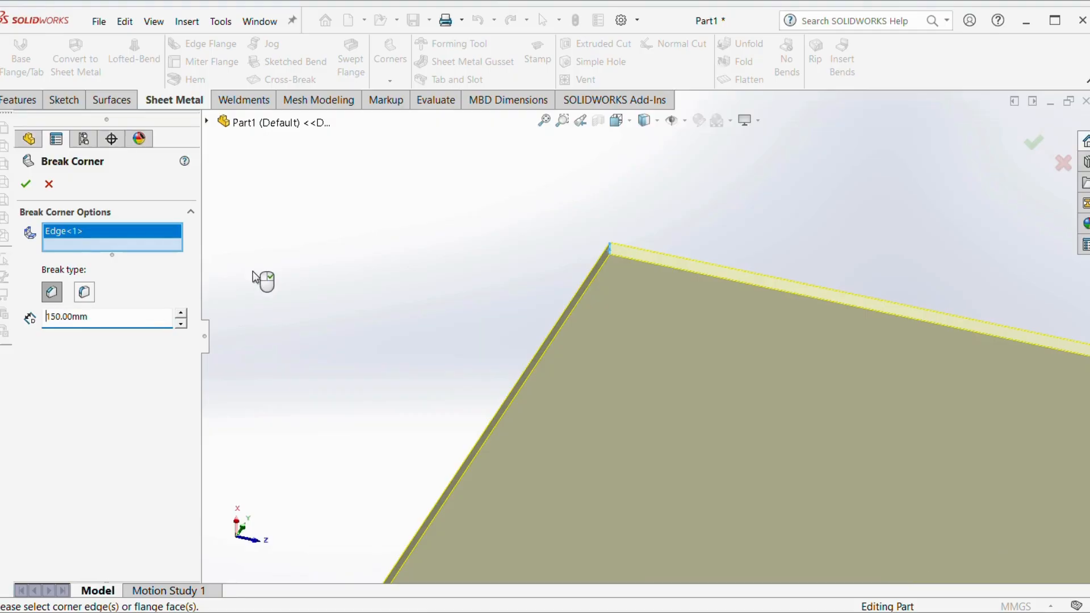
pyautogui.click(27, 184)
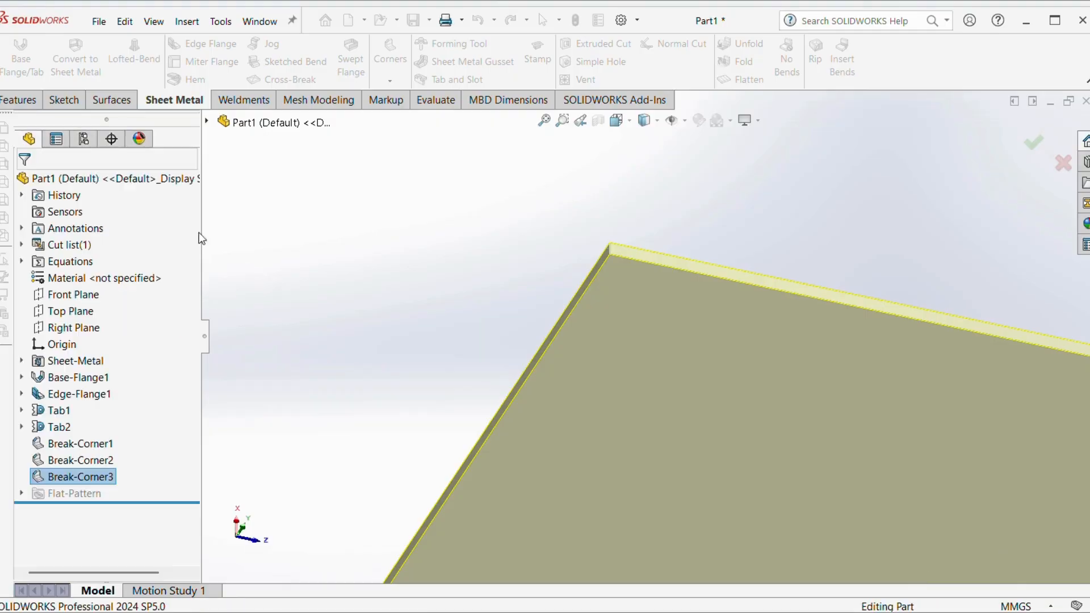
# Step: Start a new sketch on the outer face of the near flange with the 100 mm corner chamfer
pyautogui.moveTo(426, 236); pyautogui.dragTo(662, 287, button='middle')
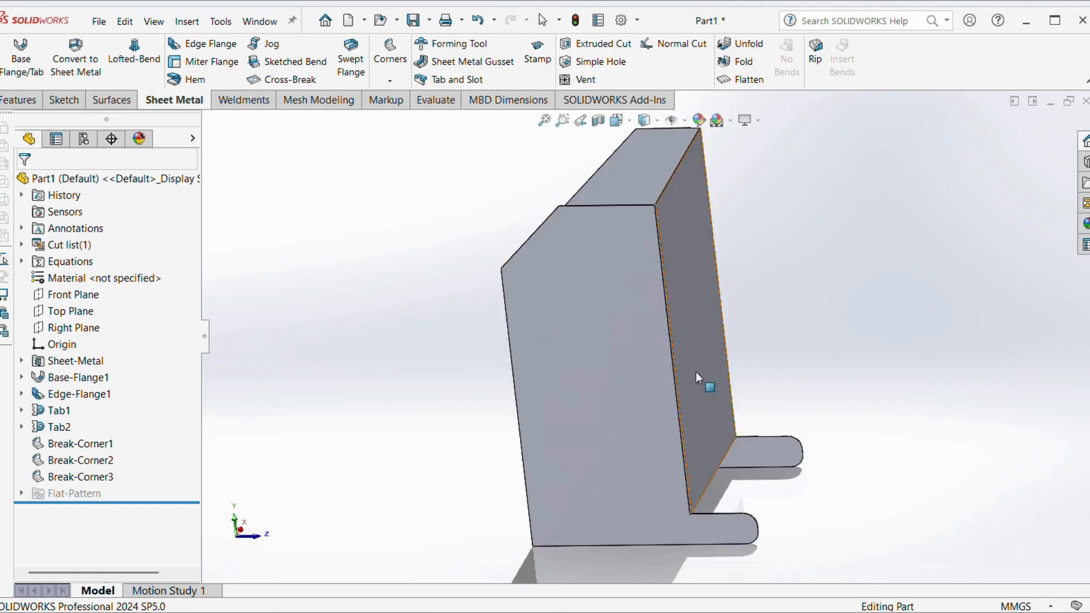
pyautogui.moveTo(696, 371); pyautogui.dragTo(642, 357, button='middle')
pyautogui.scroll(-2, 616, 307)
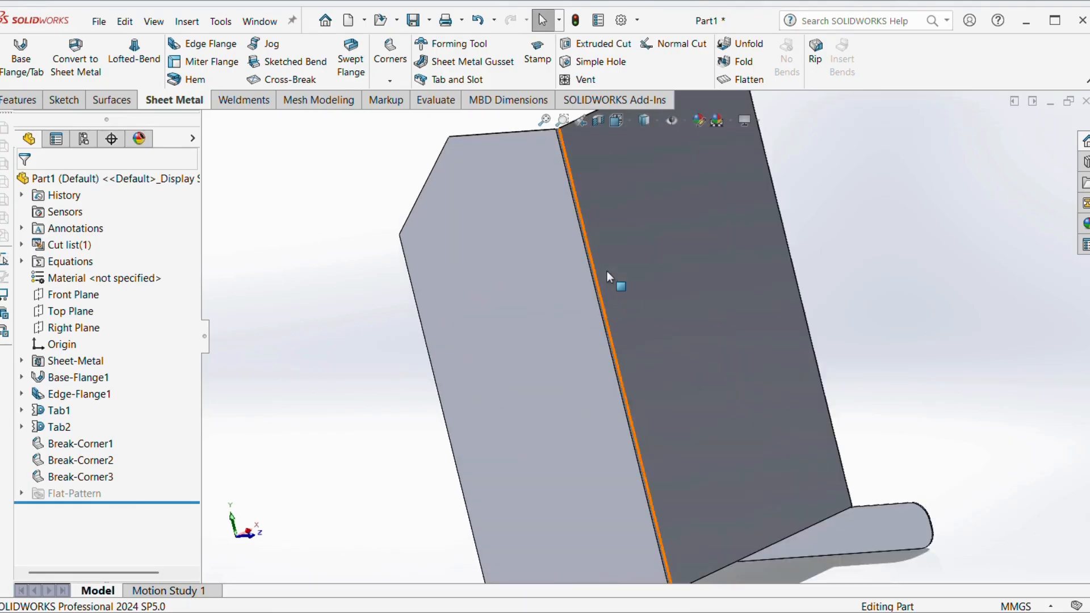
pyautogui.rightClick(533, 267)
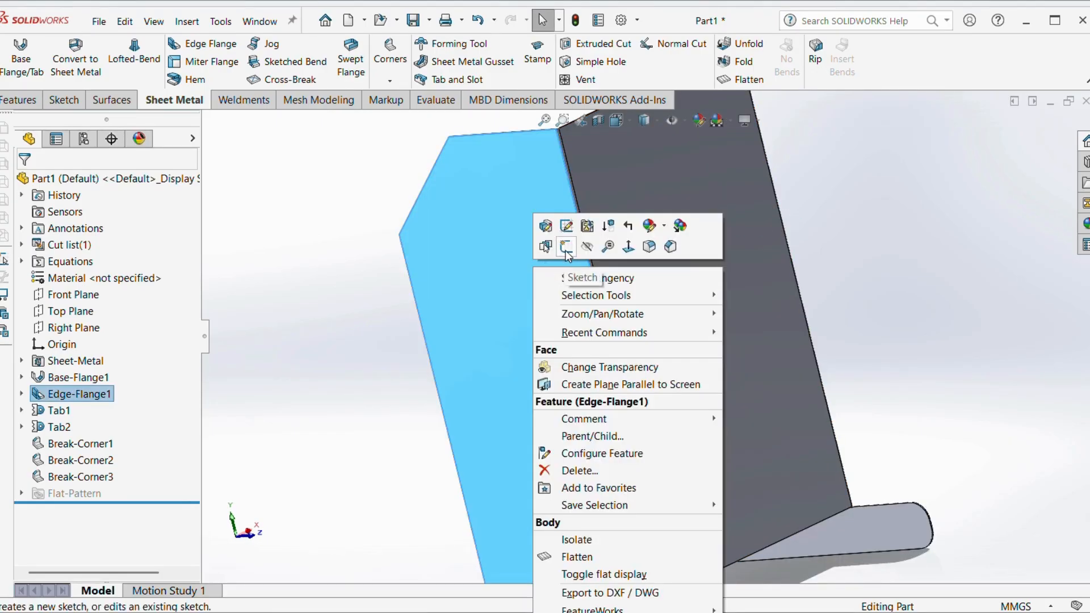
pyautogui.click(566, 253)
pyautogui.click(433, 248)
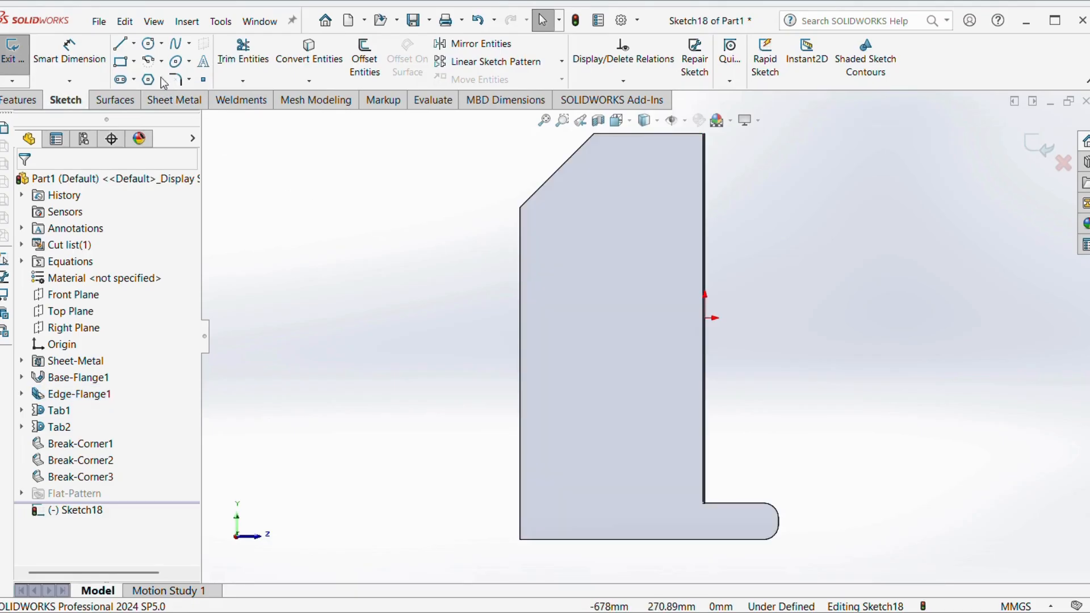
# Step: Sketch a corner rectangle about 22 mm high across the thin strip along the near flange's bend-side vertical edge
pyautogui.click(119, 62)
pyautogui.scroll(-4, 740, 275)
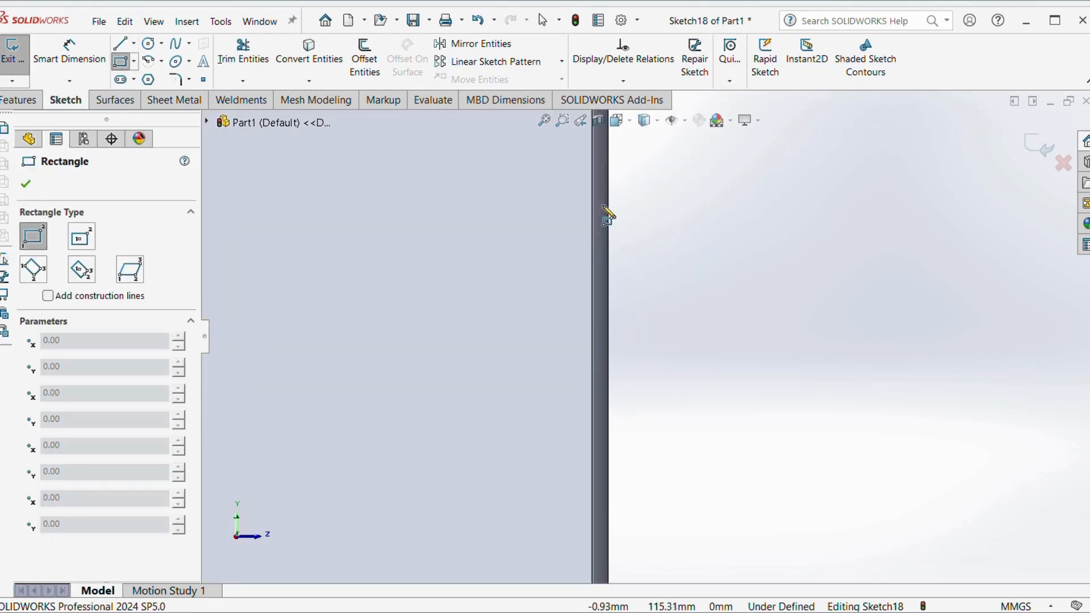
pyautogui.moveTo(608, 200)
pyautogui.mouseDown()
pyautogui.moveTo(608, 369)
pyautogui.moveTo(609, 357)
pyautogui.mouseUp()
# Step: Dimension the height of the thin rectangle and set it to 120 mm
pyautogui.click(69, 52)
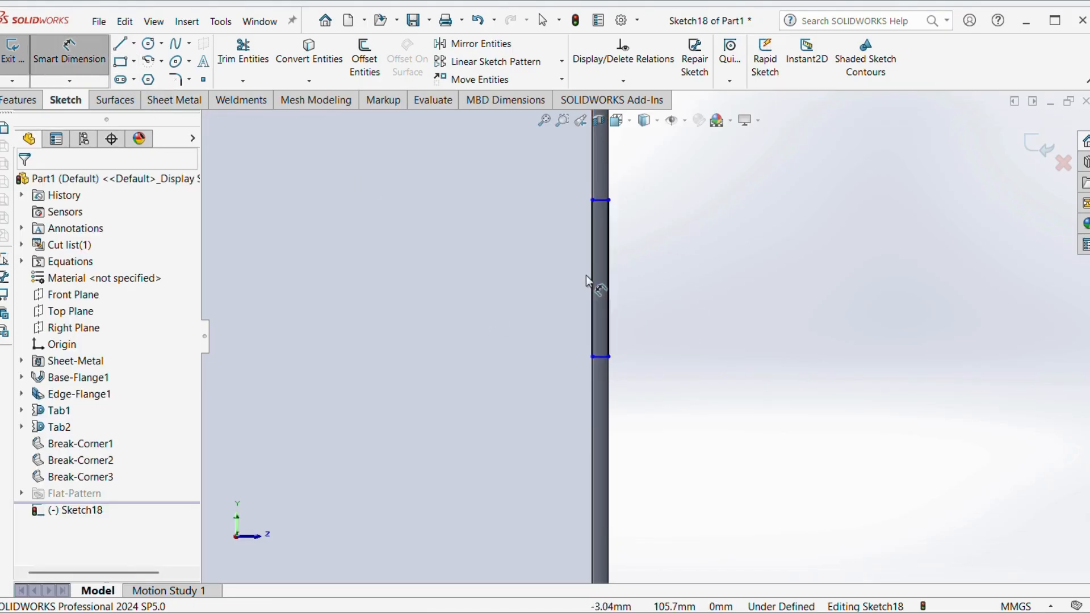
pyautogui.click(620, 282)
pyautogui.click(731, 282)
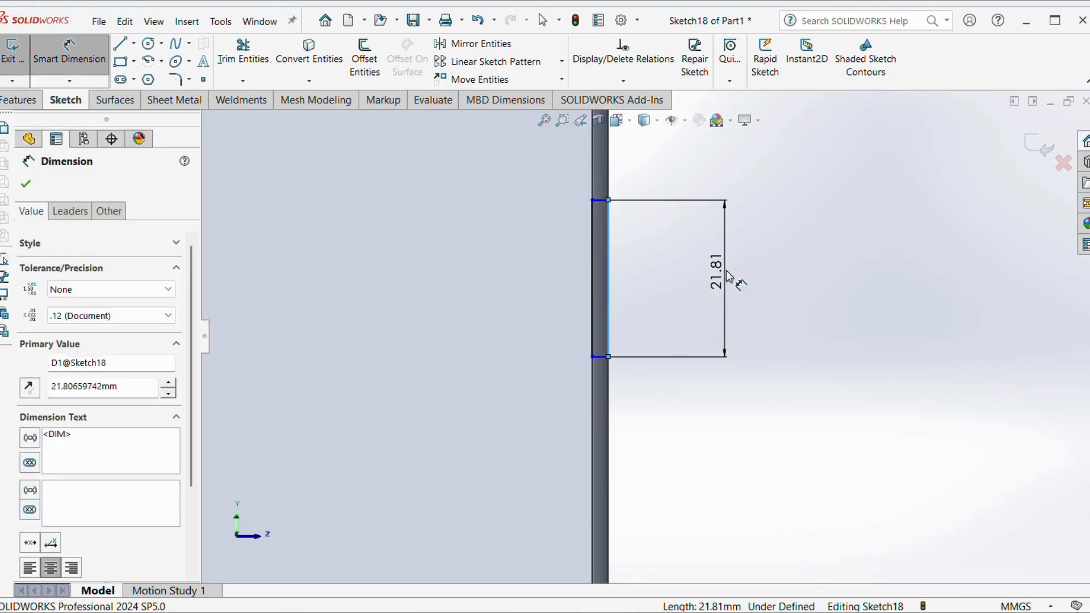
pyautogui.write('100')
pyautogui.press('Return')
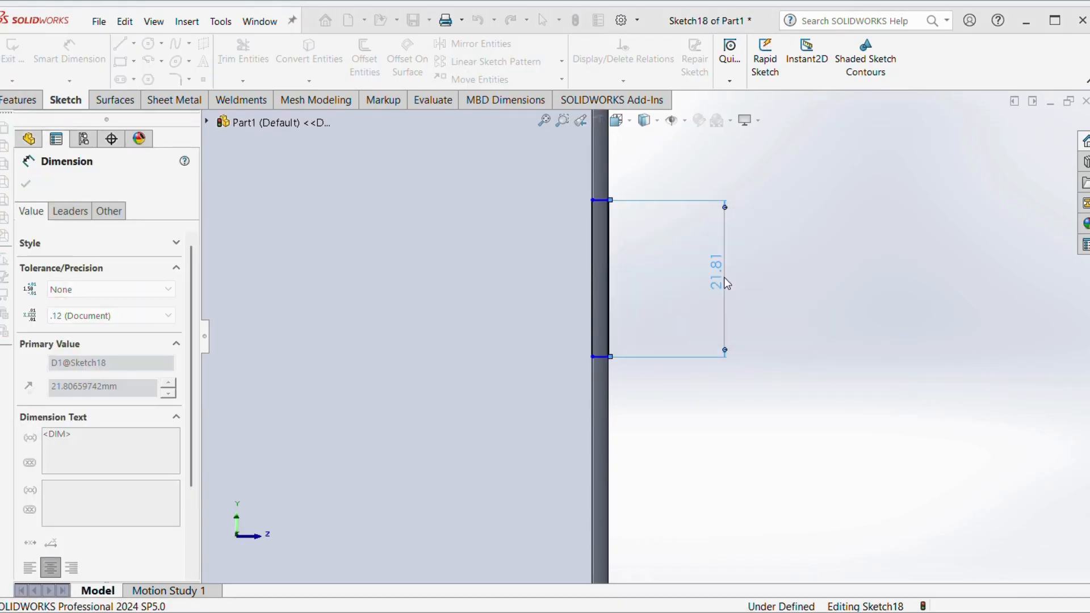
pyautogui.scroll(3, 748, 340)
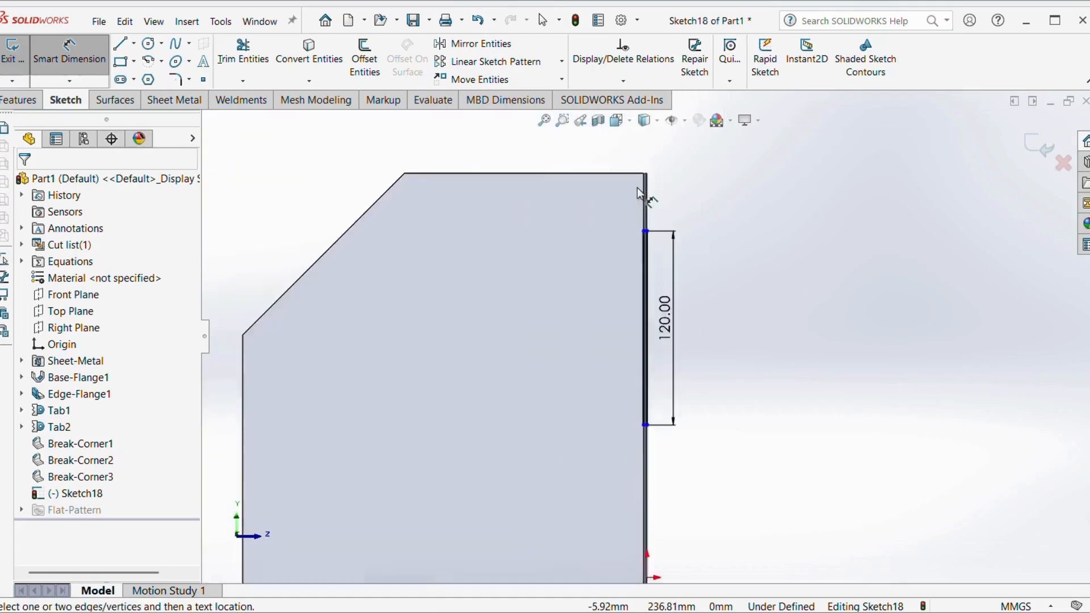
# Step: Dimension the rectangle's upper side from the top edge of the part and set the distance to 60 mm
pyautogui.scroll(-4, 647, 199)
pyautogui.scroll(-3, 667, 295)
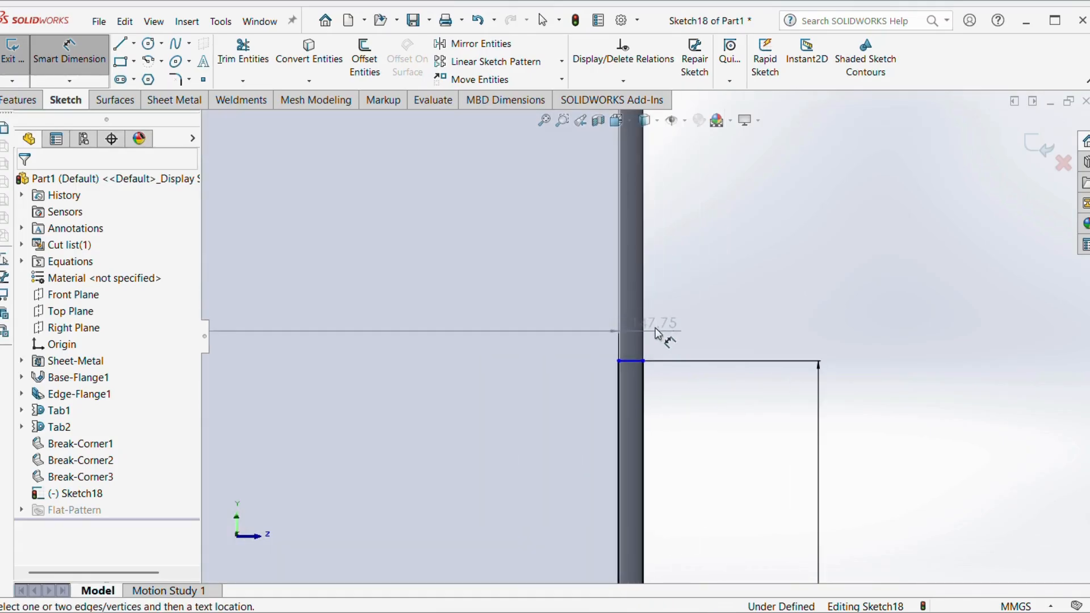
pyautogui.click(634, 357)
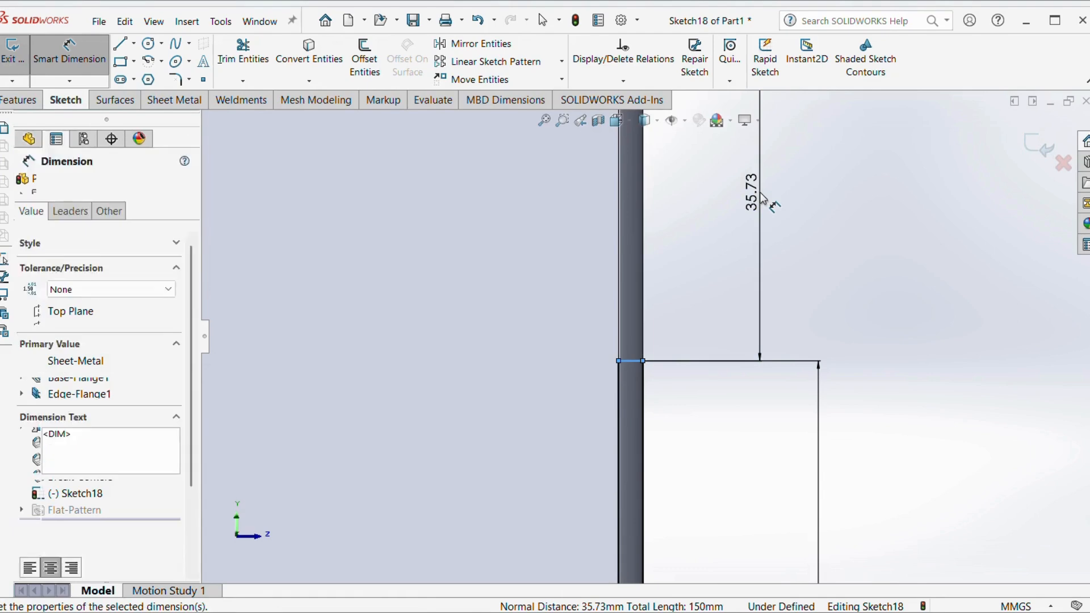
pyautogui.click(760, 188)
pyautogui.write('60')
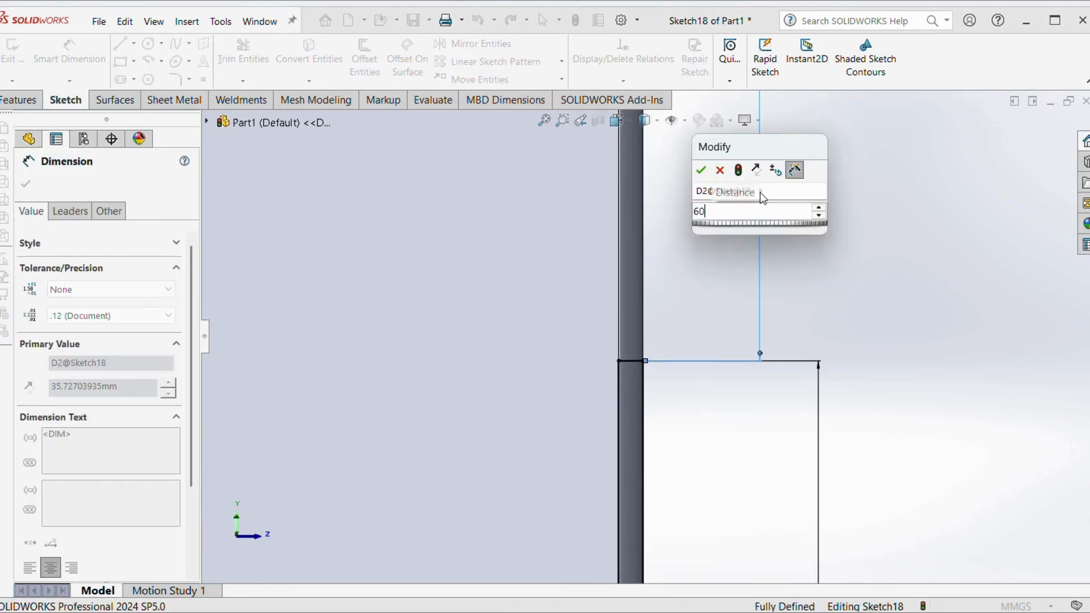
pyautogui.press('Return')
pyautogui.press('Escape')
pyautogui.press('f')
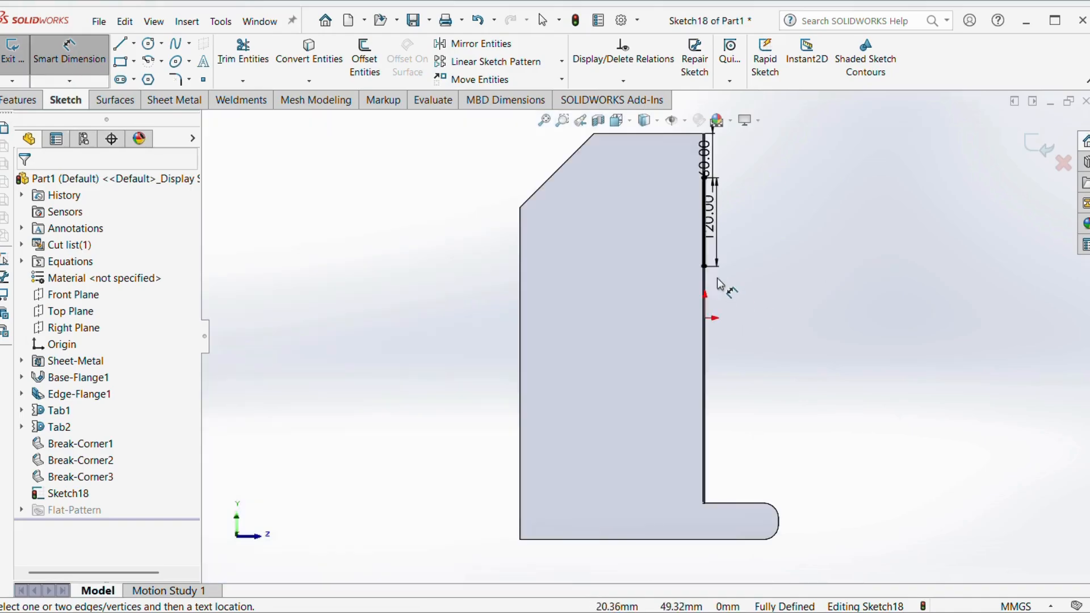
# Step: Cut the rectangle through the back wall with an Extruded Cut set to Up To Surface, ending at the opposite flange's outer face
pyautogui.moveTo(721, 287); pyautogui.dragTo(612, 281, button='middle')
pyautogui.scroll(-1, 609, 286)
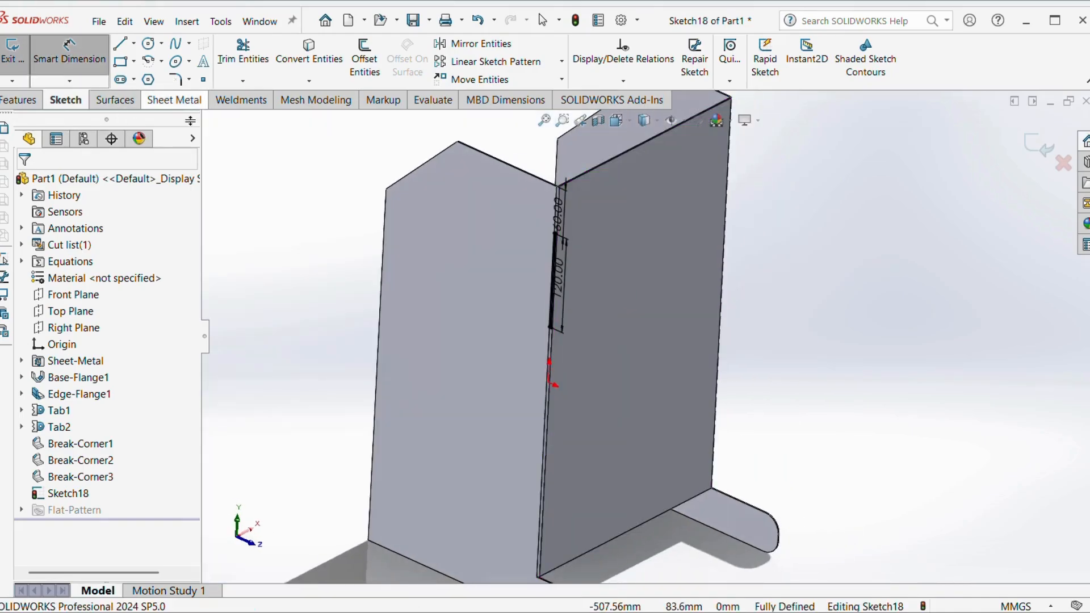
pyautogui.scroll(-3, 442, 269)
pyautogui.click(178, 102)
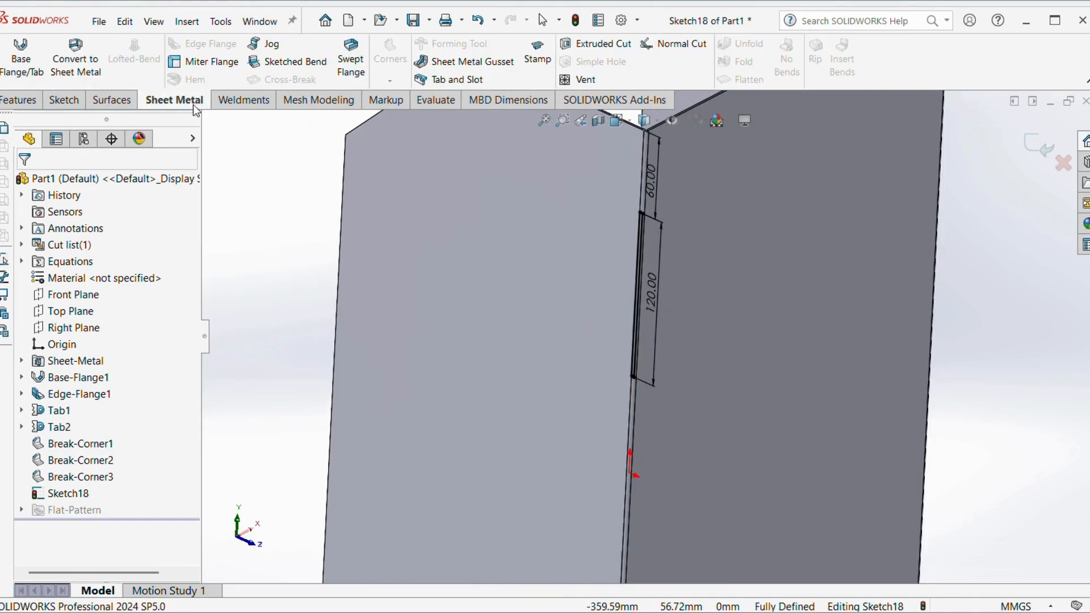
pyautogui.click(616, 48)
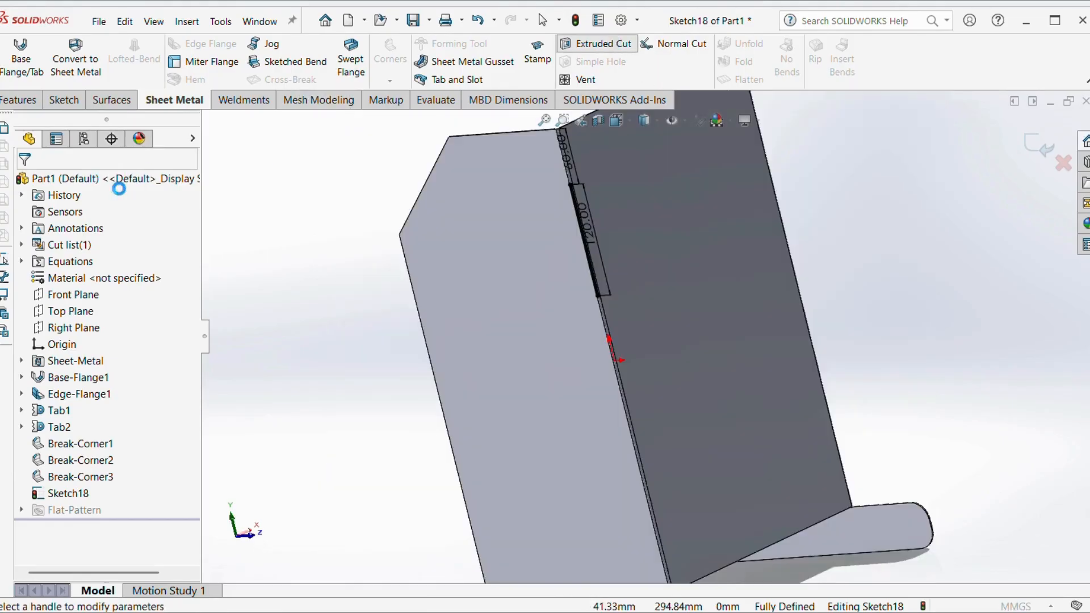
pyautogui.click(90, 279)
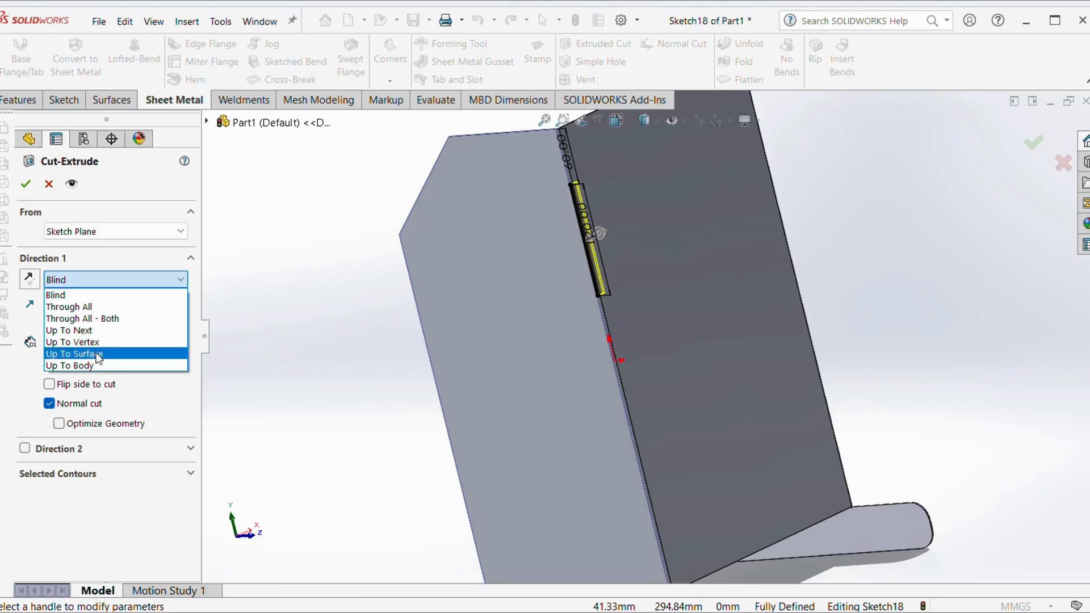
pyautogui.click(75, 353)
pyautogui.moveTo(563, 382); pyautogui.dragTo(532, 413, button='middle')
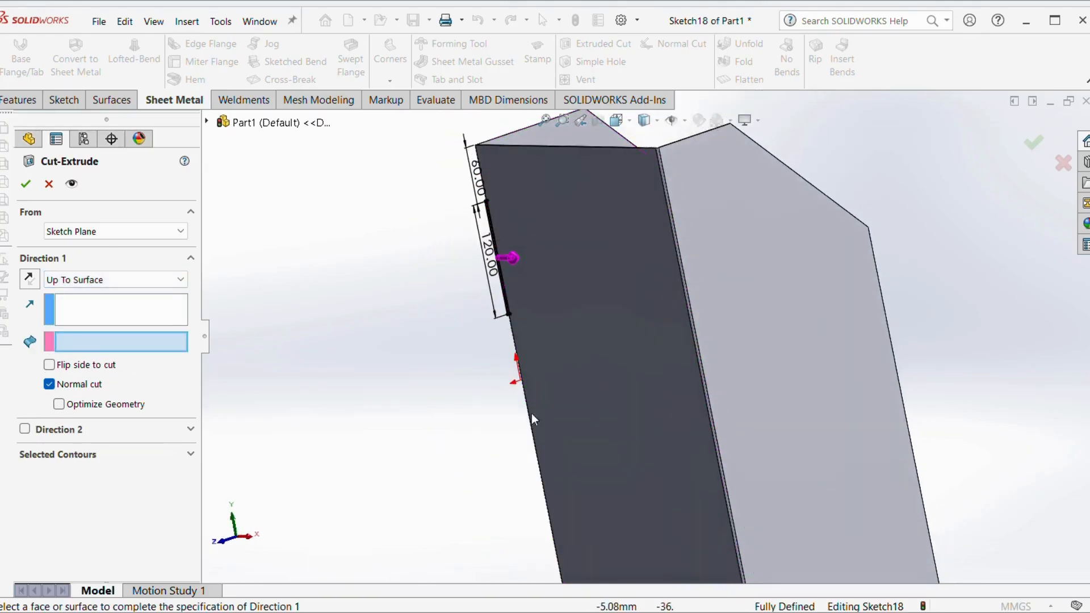
pyautogui.click(782, 279)
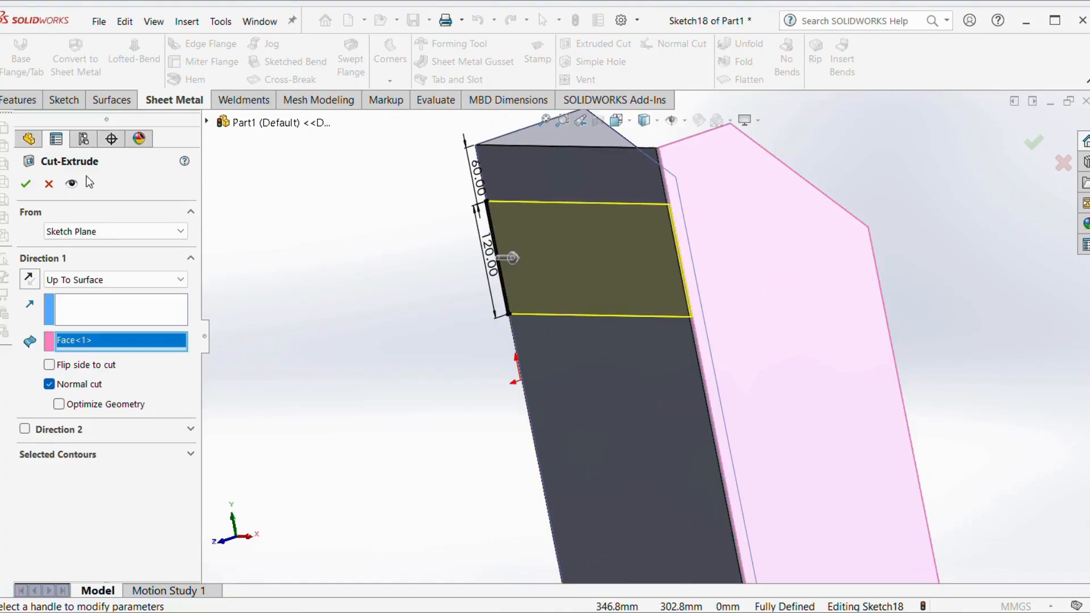
pyautogui.click(25, 184)
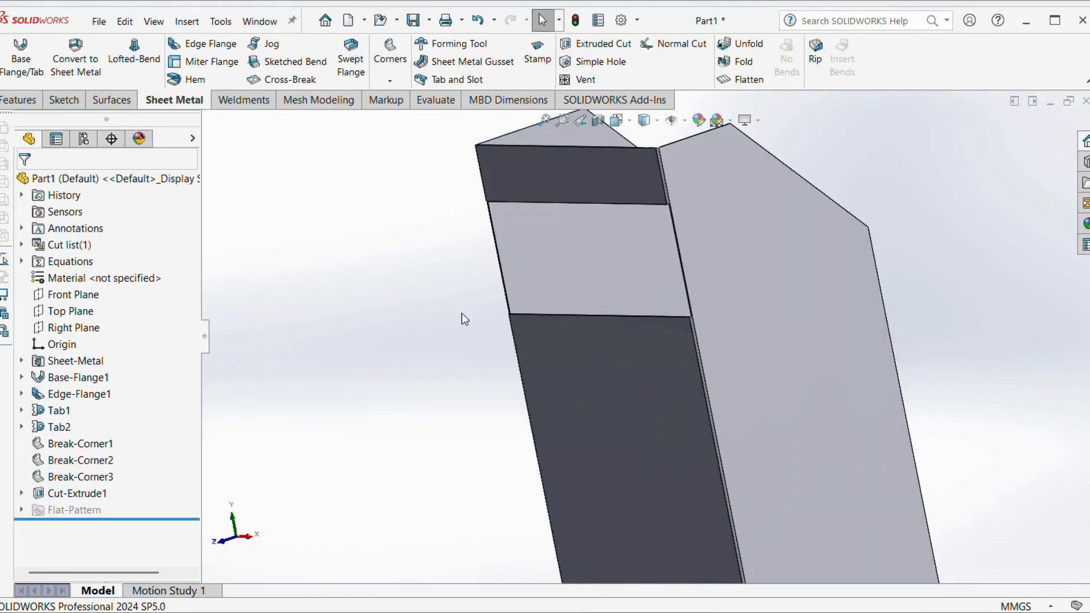
pyautogui.moveTo(461, 312); pyautogui.dragTo(590, 318, button='middle')
pyautogui.scroll(-10, 547, 239)
pyautogui.scroll(10, 648, 340)
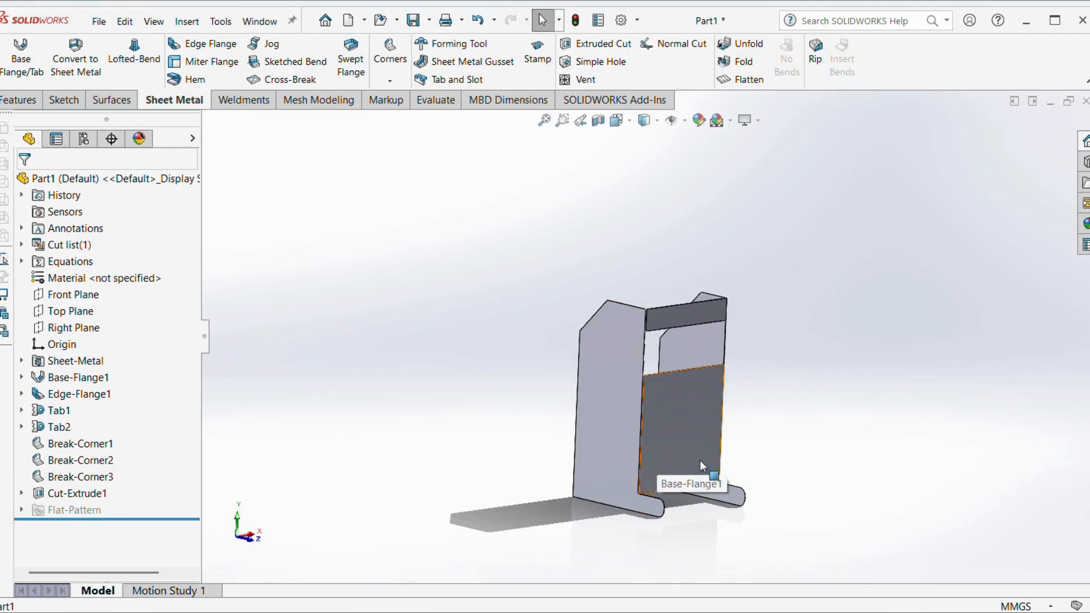
pyautogui.moveTo(700, 460); pyautogui.dragTo(815, 477, button='middle')
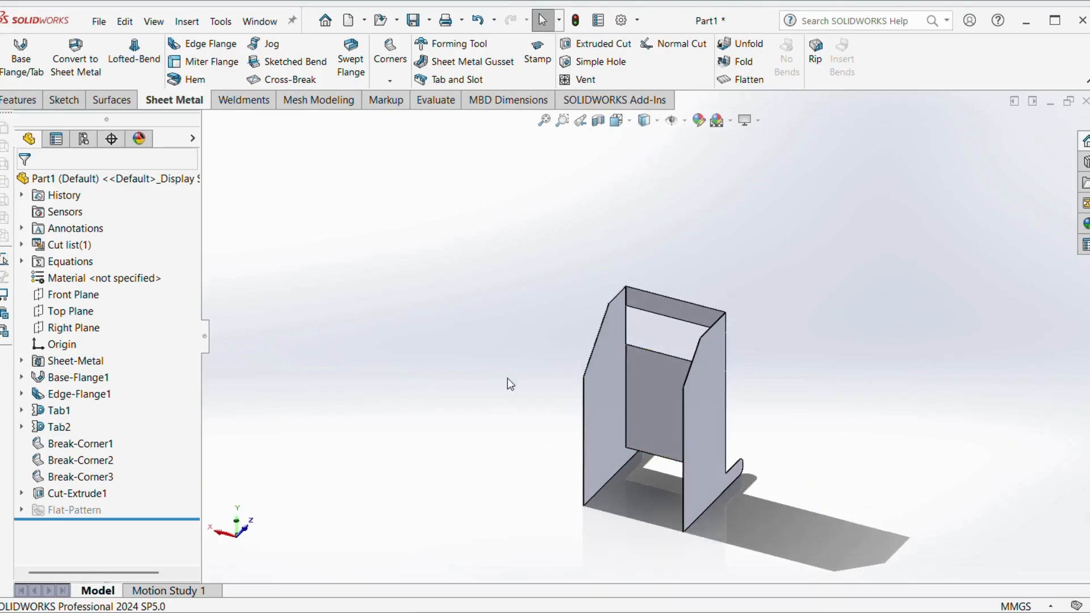
pyautogui.moveTo(634, 423); pyautogui.dragTo(551, 443, button='middle')
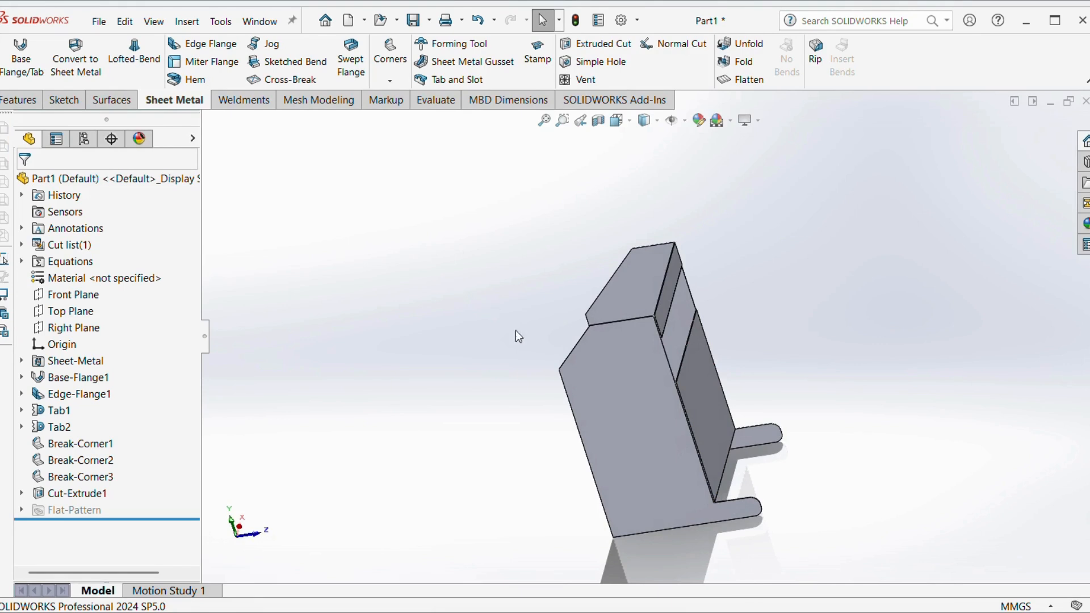
# Step: Start an Edge Flange and select the three top edges of the two side flanges and the back wall
pyautogui.moveTo(516, 330); pyautogui.dragTo(578, 308, button='middle')
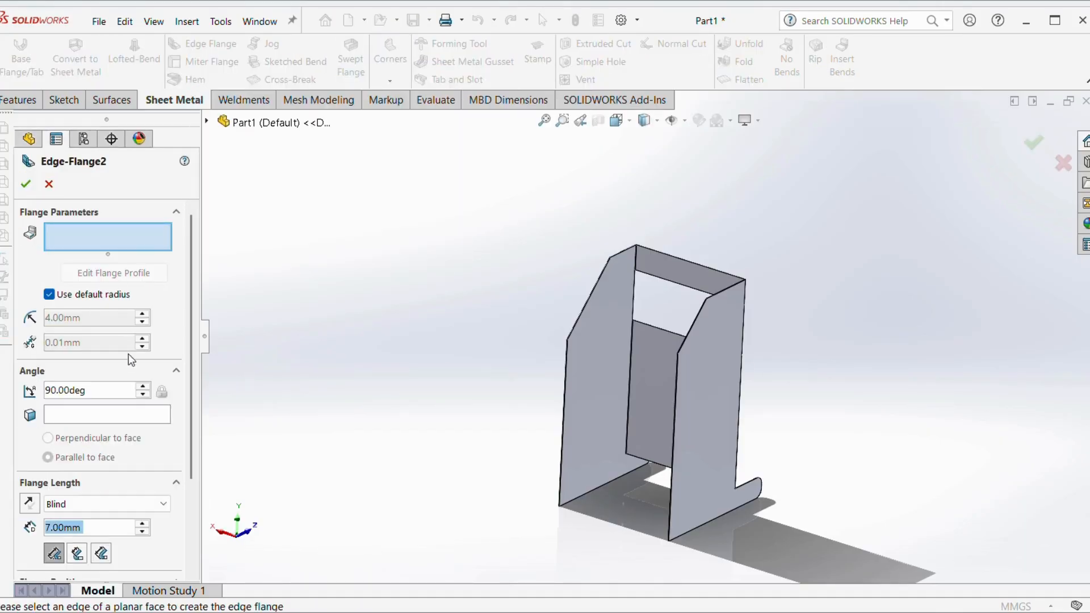
pyautogui.scroll(-3, 731, 266)
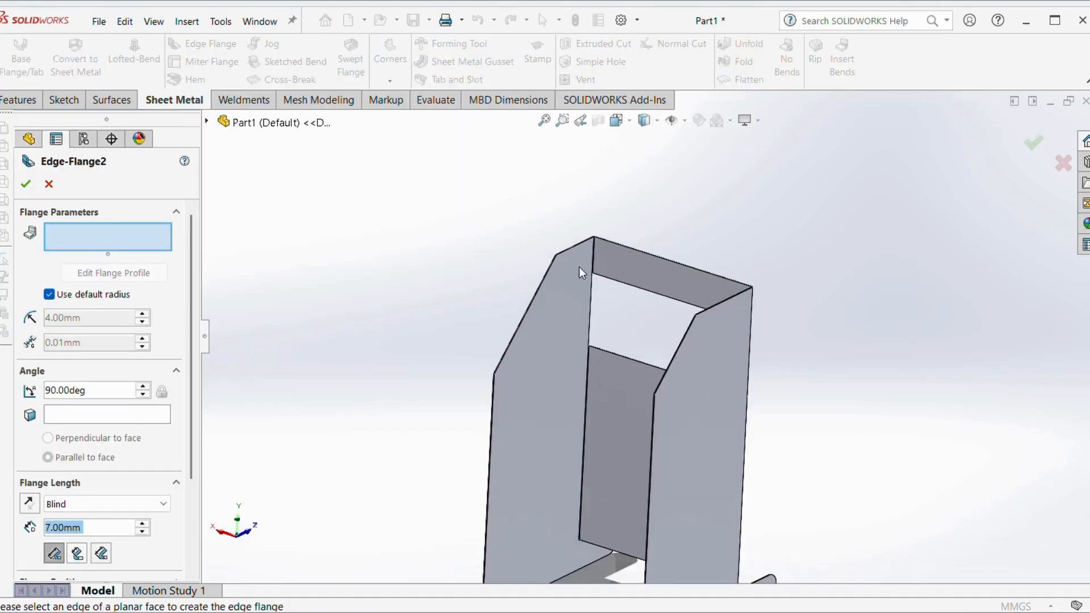
pyautogui.click(574, 248)
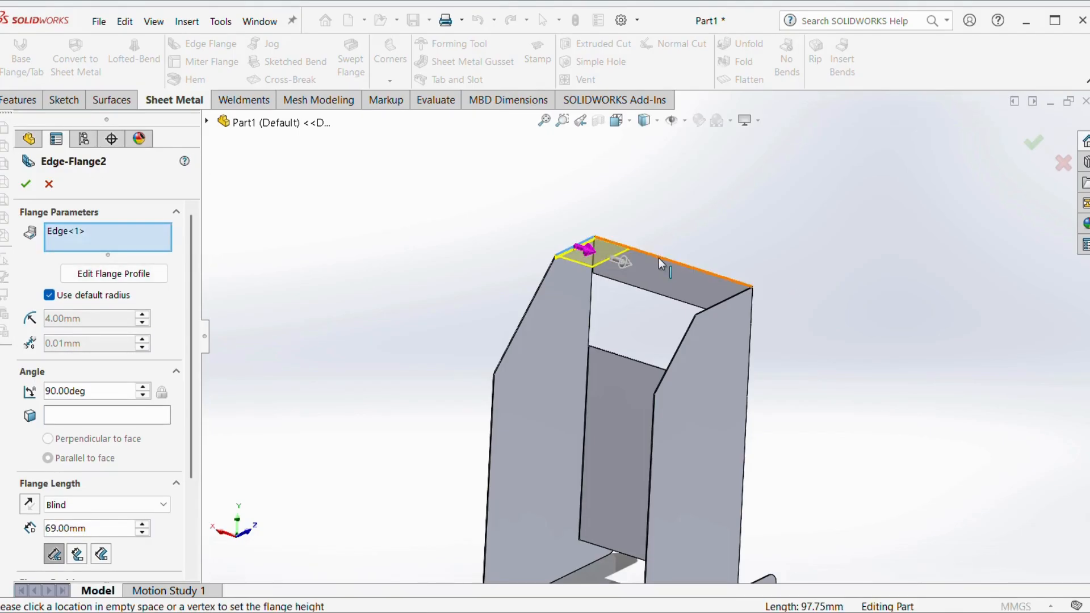
pyautogui.click(726, 301)
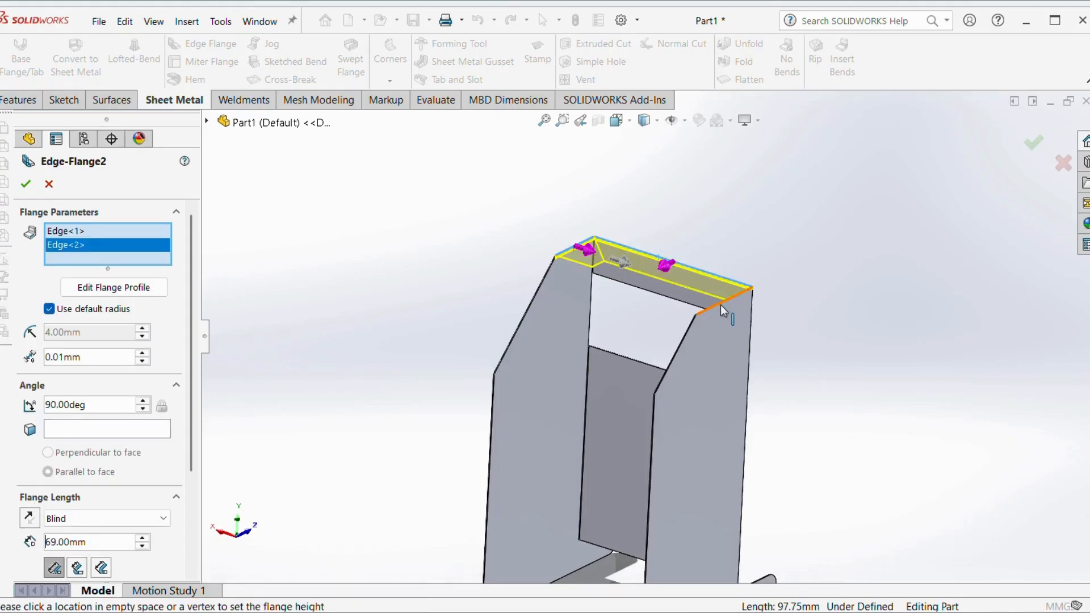
pyautogui.click(720, 305)
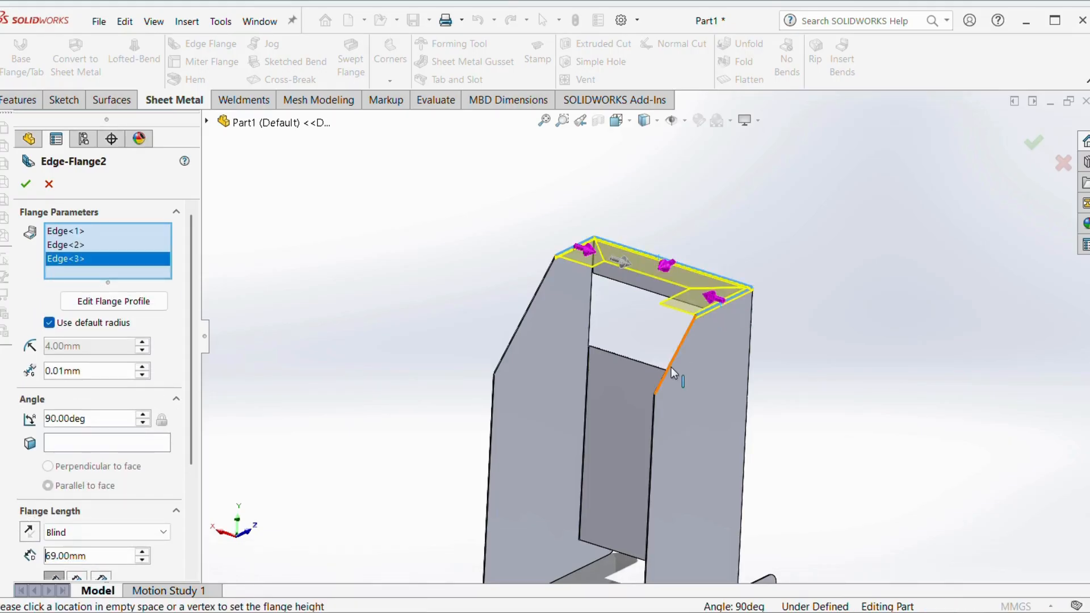
# Step: Add the chamfered, front vertical and bottom edges of both side flanges to the Edge Flange selection
pyautogui.click(680, 343)
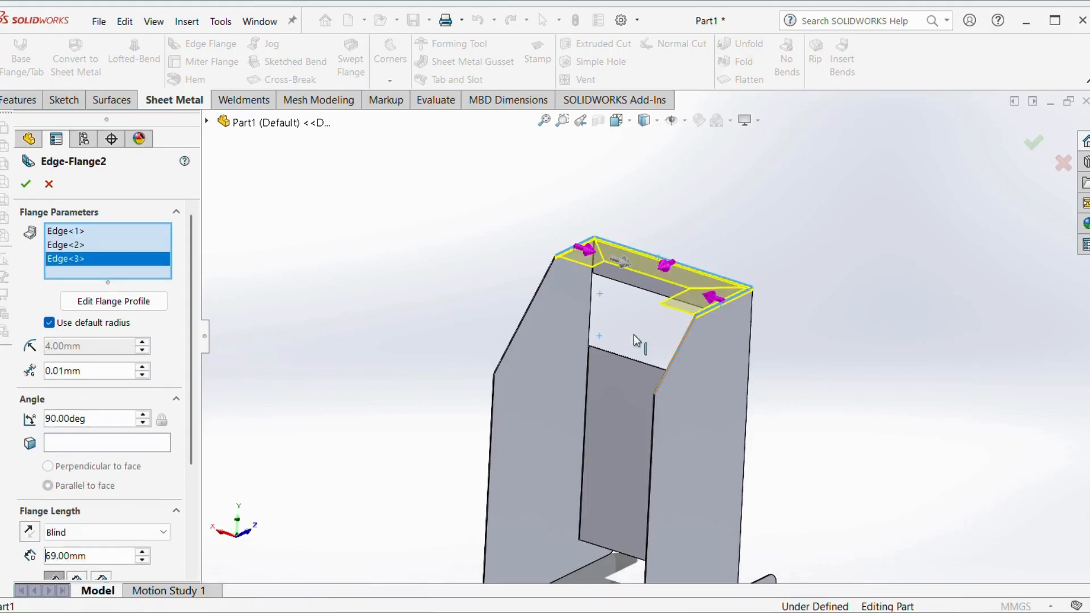
pyautogui.click(543, 284)
pyautogui.scroll(2, 642, 417)
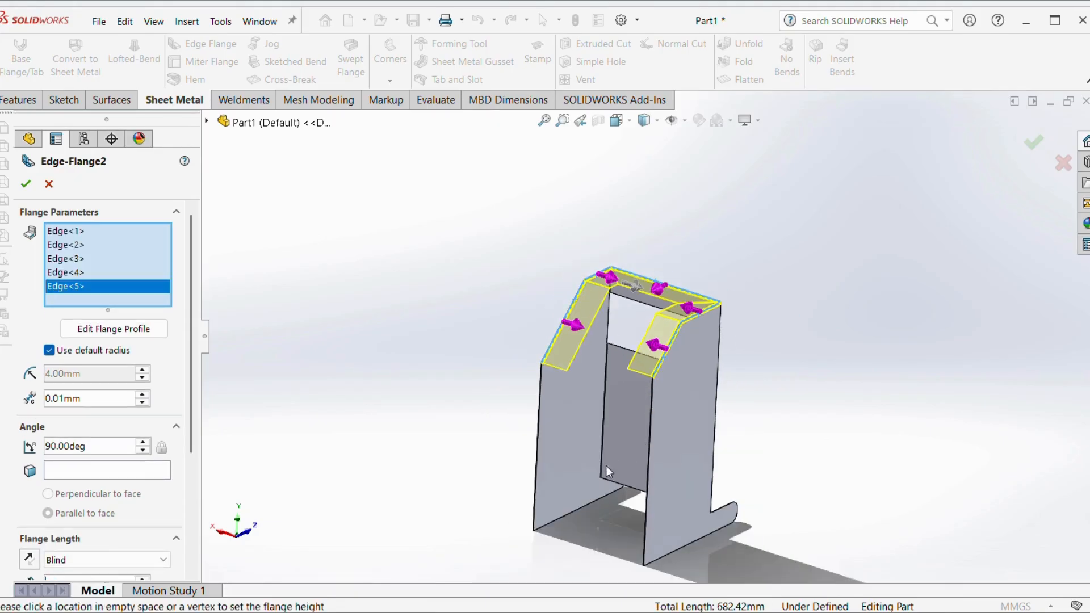
pyautogui.click(537, 437)
pyautogui.click(585, 506)
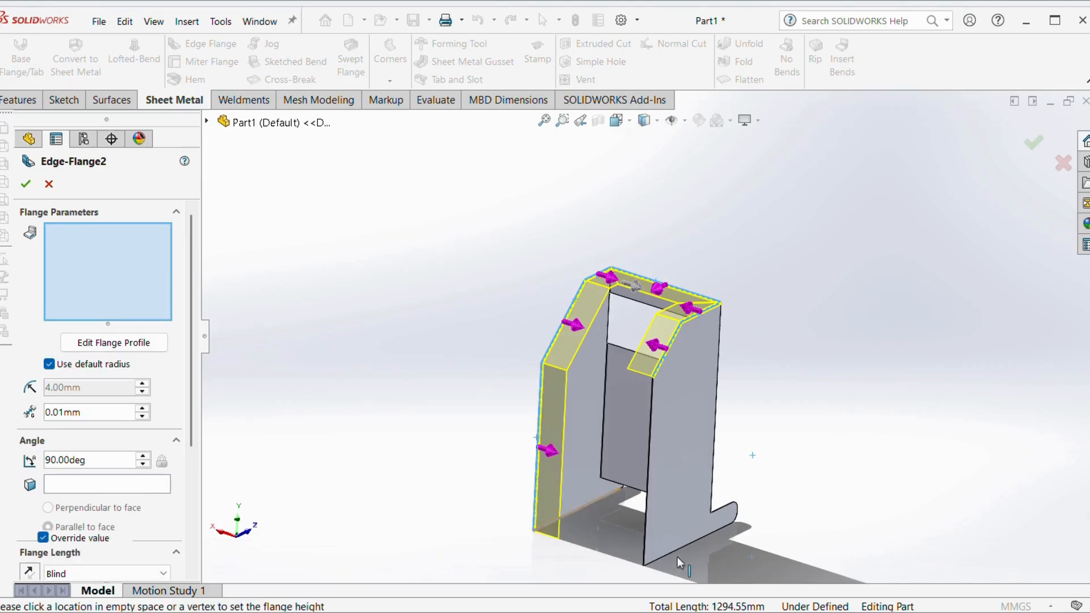
pyautogui.click(649, 478)
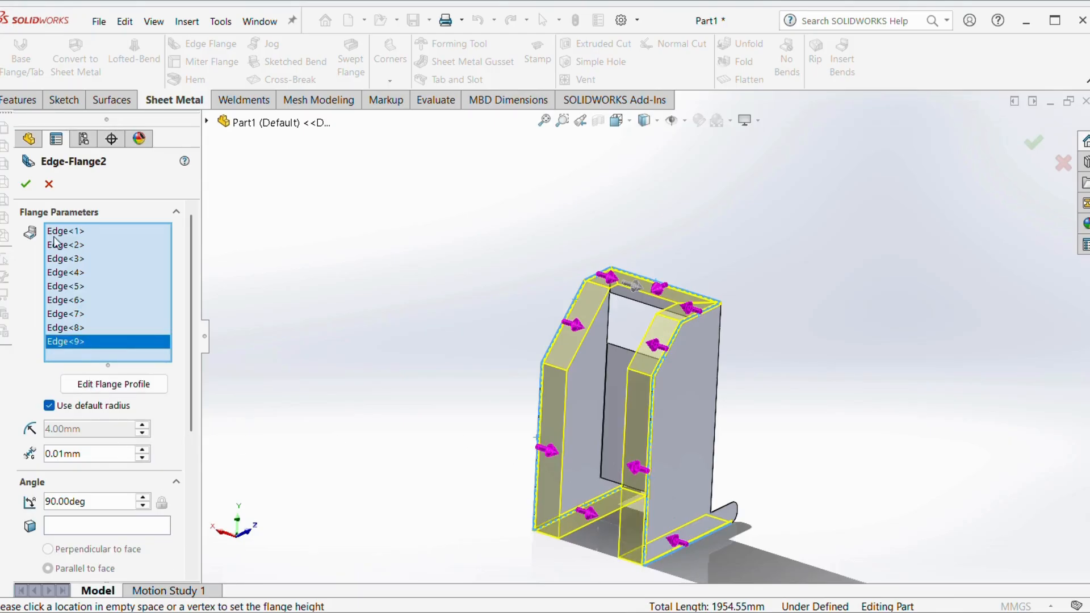
# Step: Override the default bend radius of the edge flanges with 0.76 mm and enable a custom bend allowance using Bend Deduction
pyautogui.click(68, 405)
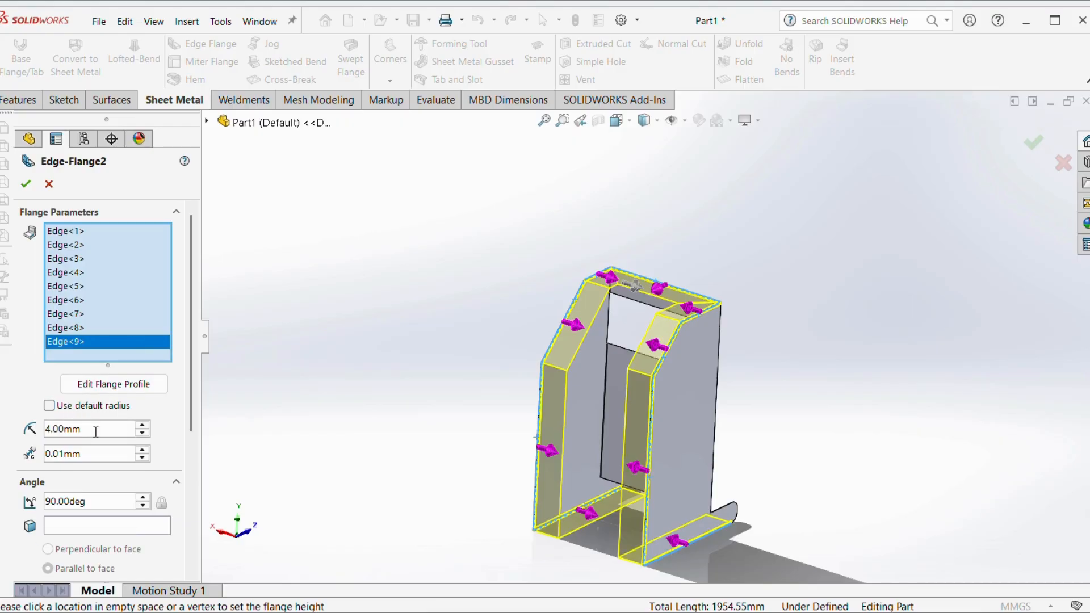
pyautogui.write('.7')
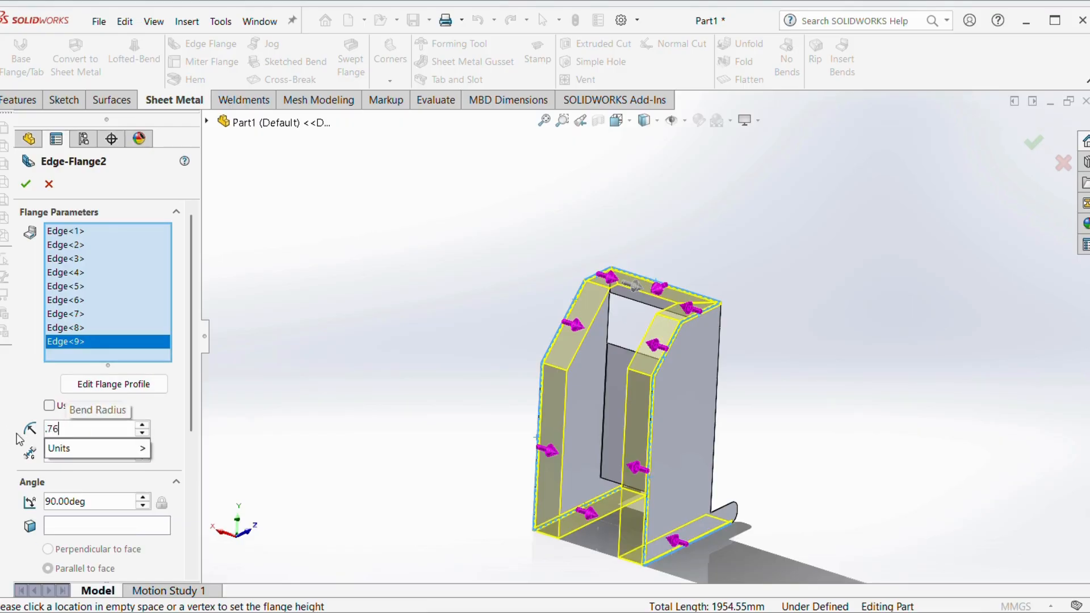
pyautogui.write('6')
pyautogui.press('Return')
pyautogui.moveTo(198, 318); pyautogui.dragTo(194, 454)
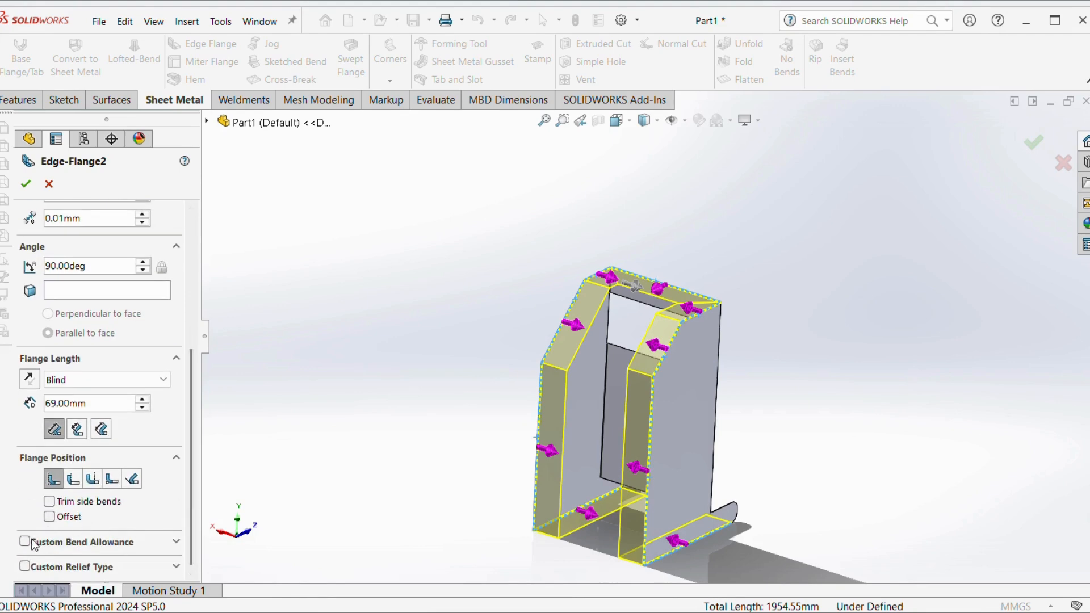
pyautogui.click(26, 542)
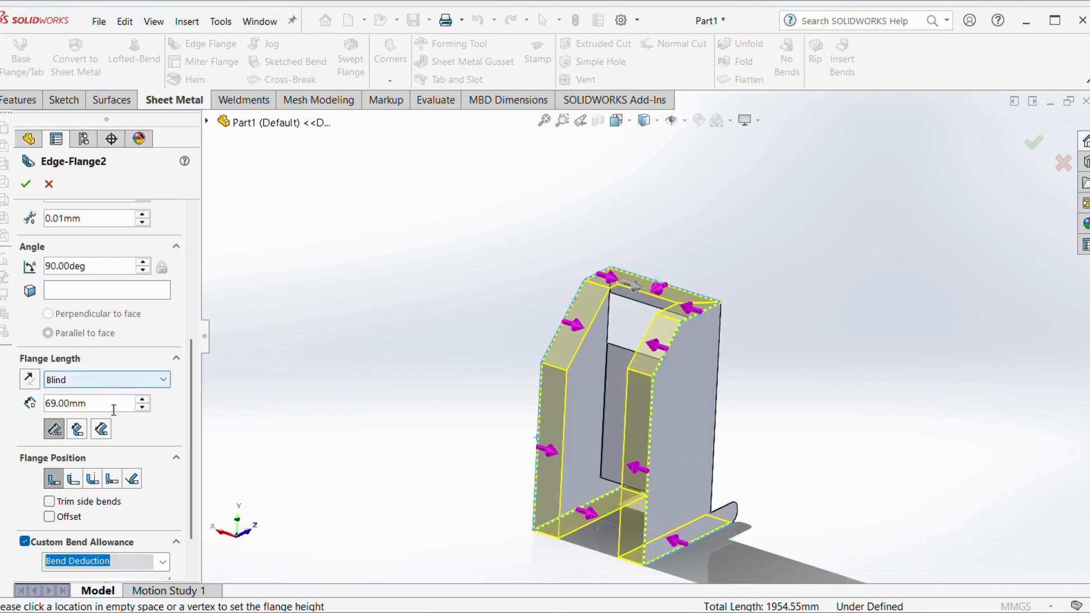
# Step: Set the blind length of the edge flanges to 30 mm
pyautogui.scroll(-2, 190, 418)
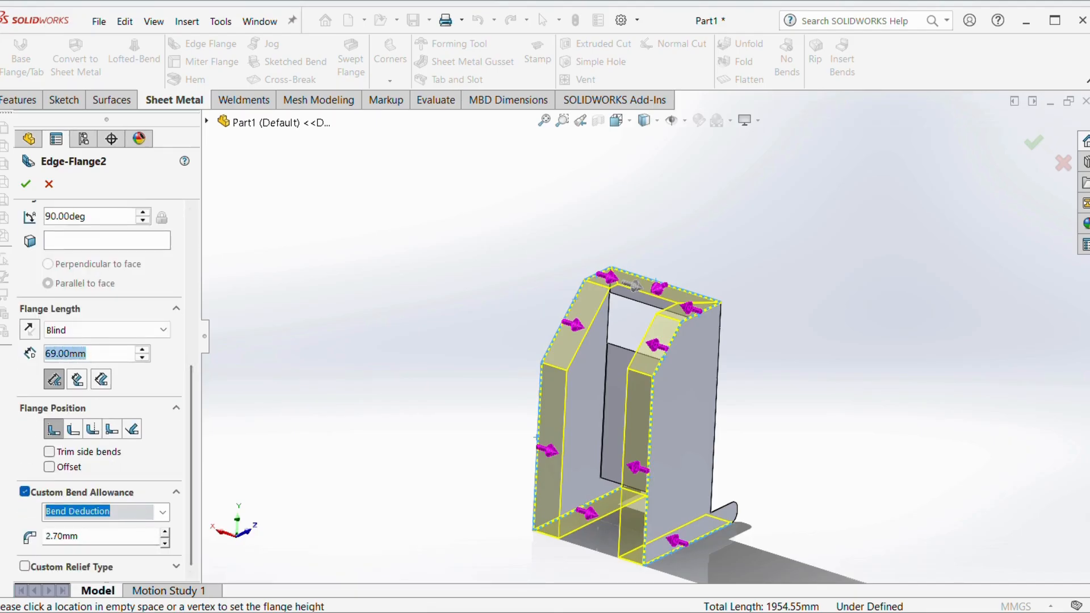
pyautogui.write('30')
pyautogui.press('Return')
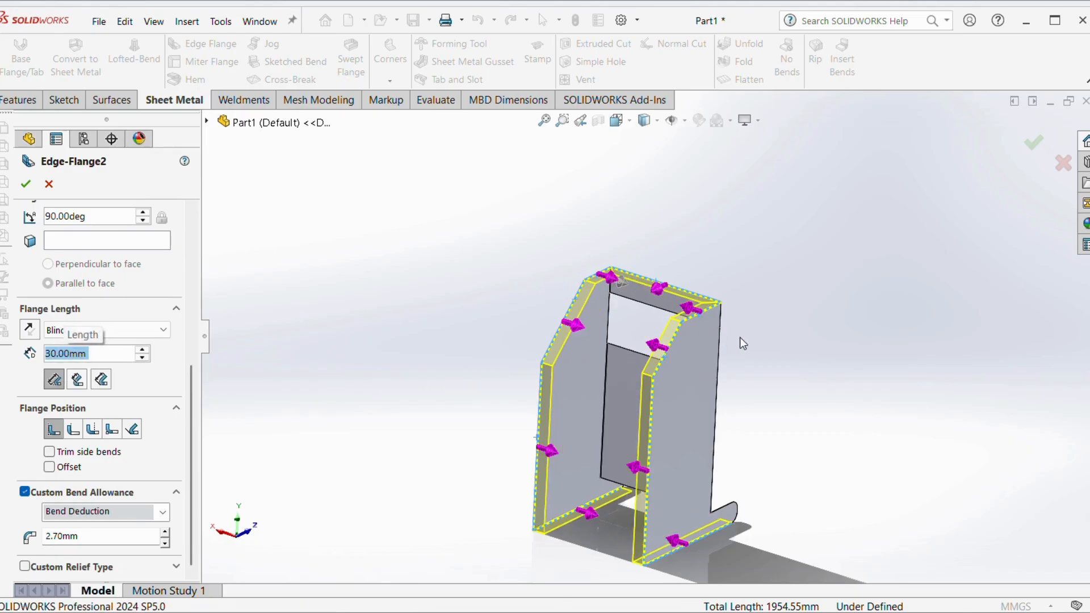
pyautogui.scroll(-2, 743, 343)
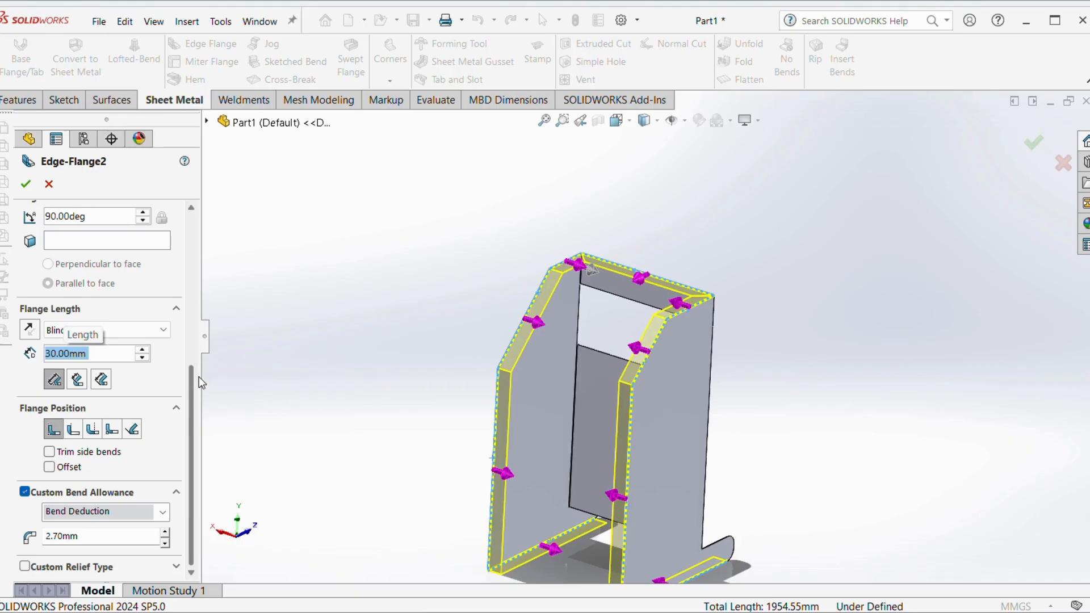
# Step: Create the edge flanges along the selected edges of the side flanges and back wall
pyautogui.moveTo(191, 393); pyautogui.dragTo(189, 262)
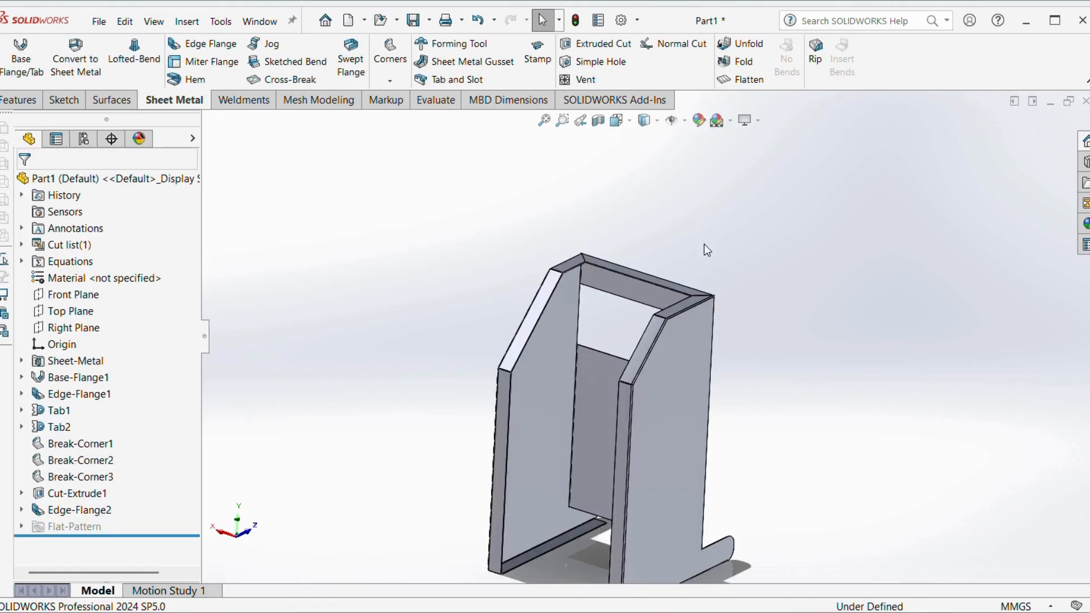
# Step: Examine the edge flanges around the top opening, along the chamfered sides and beside the rounded lower tabs
pyautogui.scroll(-3, 575, 281)
pyautogui.scroll(2, 775, 355)
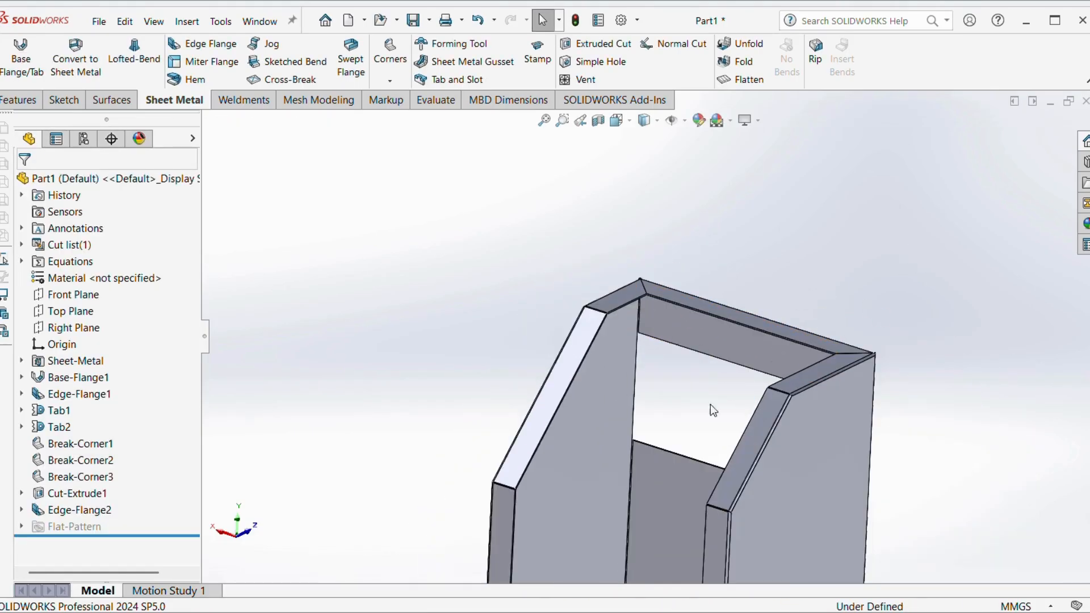
pyautogui.scroll(5, 698, 426)
pyautogui.moveTo(682, 443); pyautogui.dragTo(776, 489, button='middle')
pyautogui.scroll(-4, 775, 489)
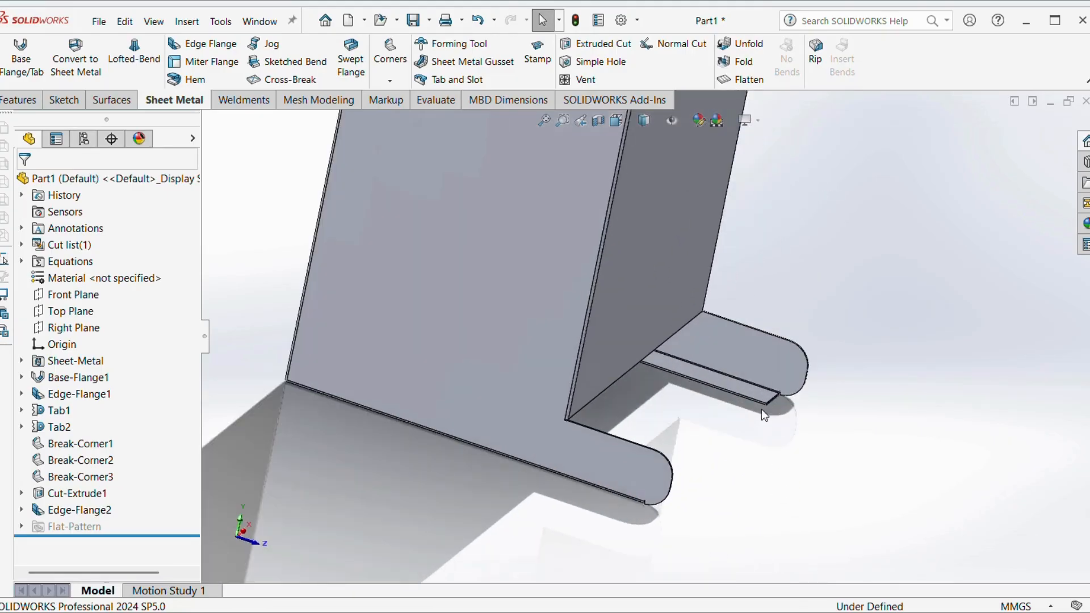
pyautogui.scroll(-2, 761, 410)
pyautogui.scroll(5, 739, 398)
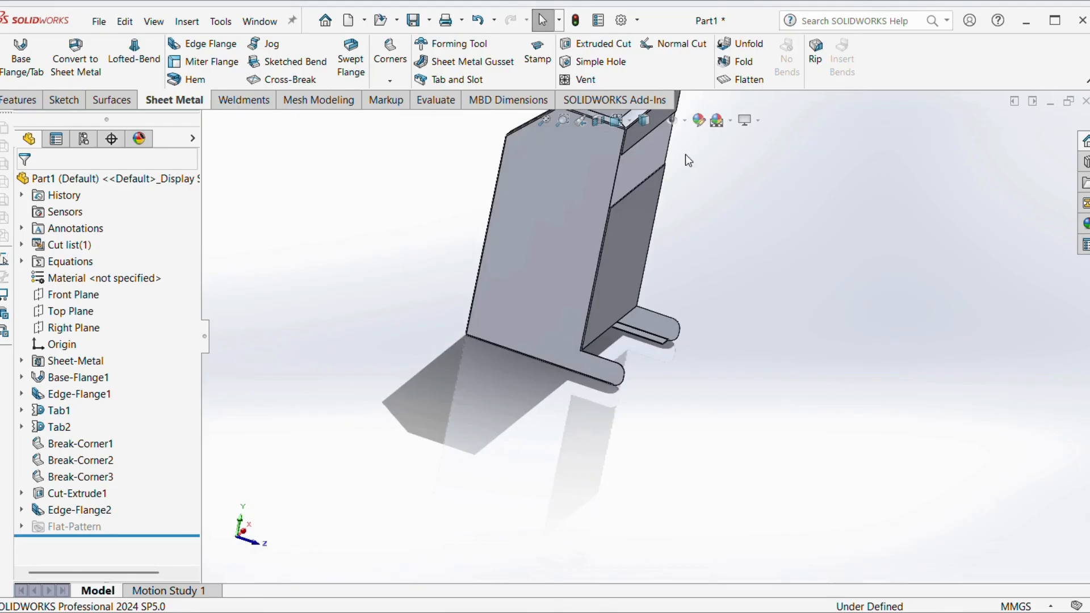
pyautogui.scroll(3, 704, 187)
pyautogui.scroll(-3, 718, 148)
pyautogui.scroll(3, 588, 473)
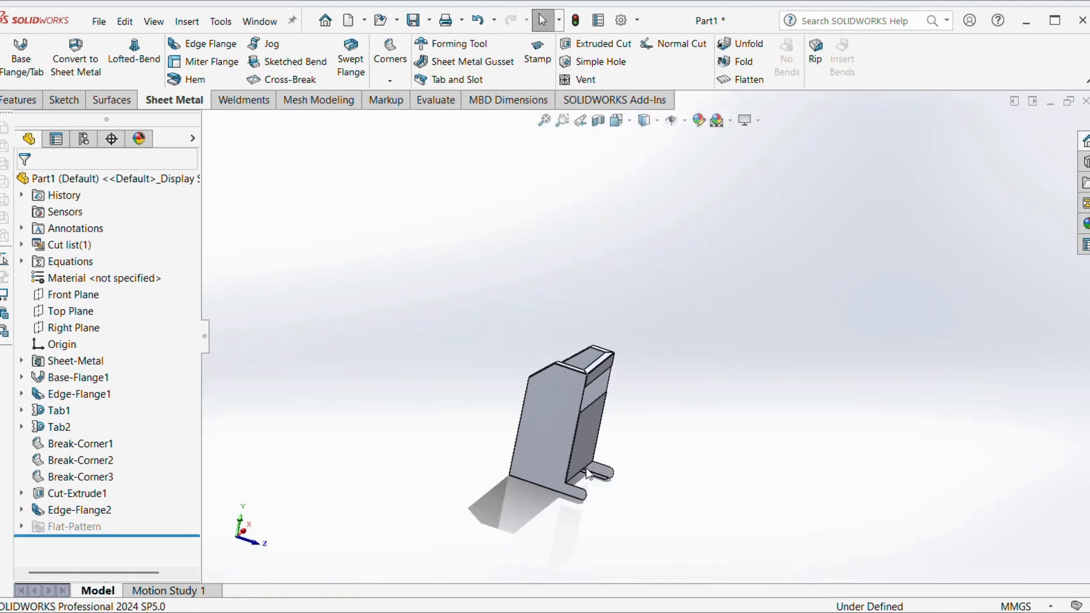
pyautogui.scroll(-4, 588, 473)
pyautogui.moveTo(600, 376); pyautogui.dragTo(603, 310, button='middle')
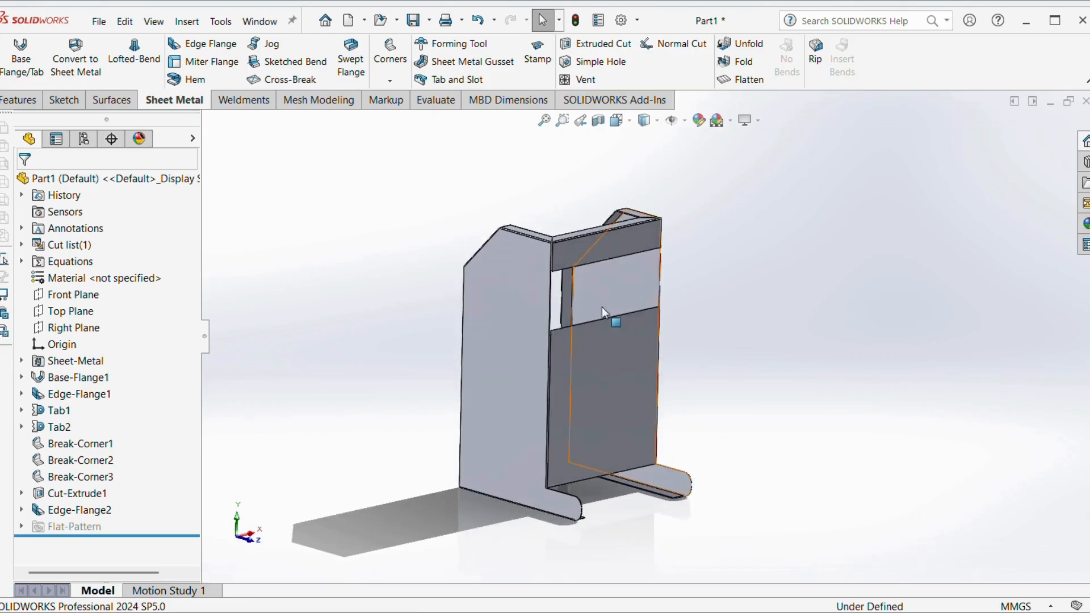
pyautogui.scroll(-3, 538, 259)
pyautogui.moveTo(538, 258); pyautogui.dragTo(662, 284, button='middle')
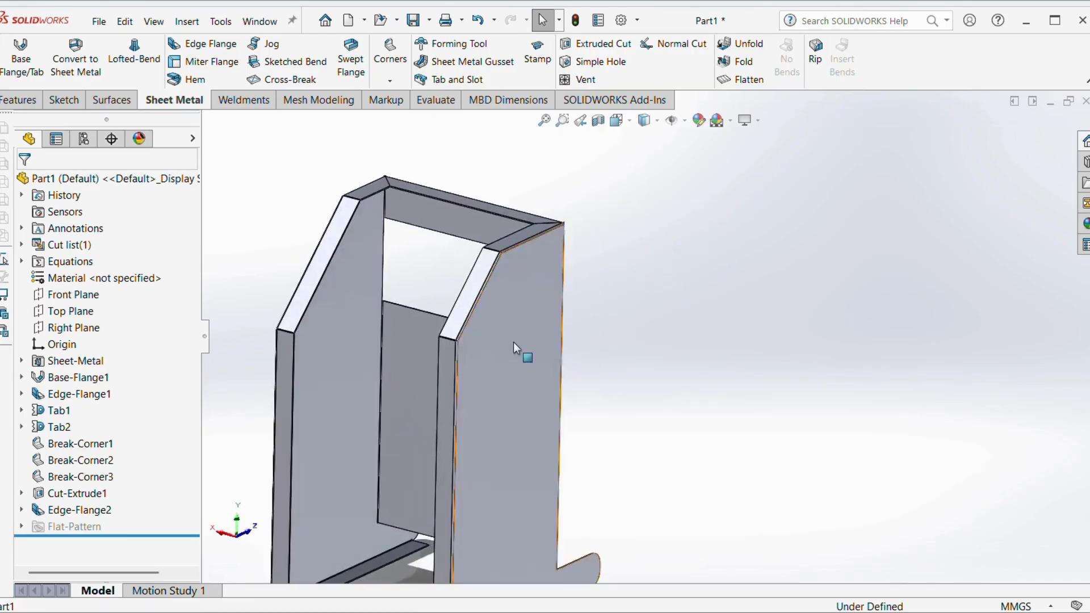
pyautogui.scroll(3, 513, 342)
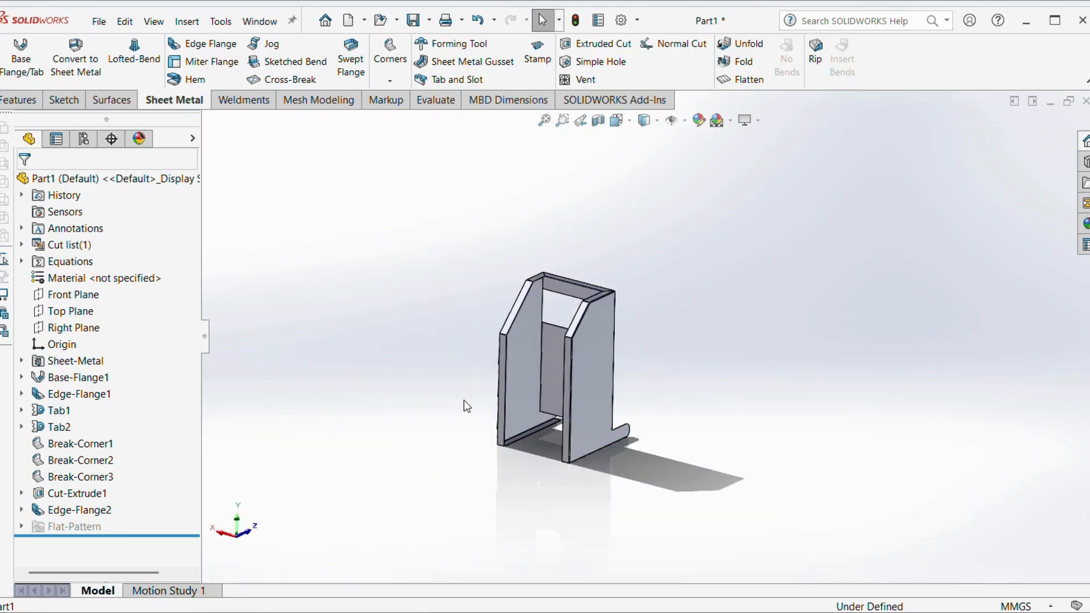
# Step: Flatten the part to inspect its flat pattern and return it to the folded state
pyautogui.click(743, 79)
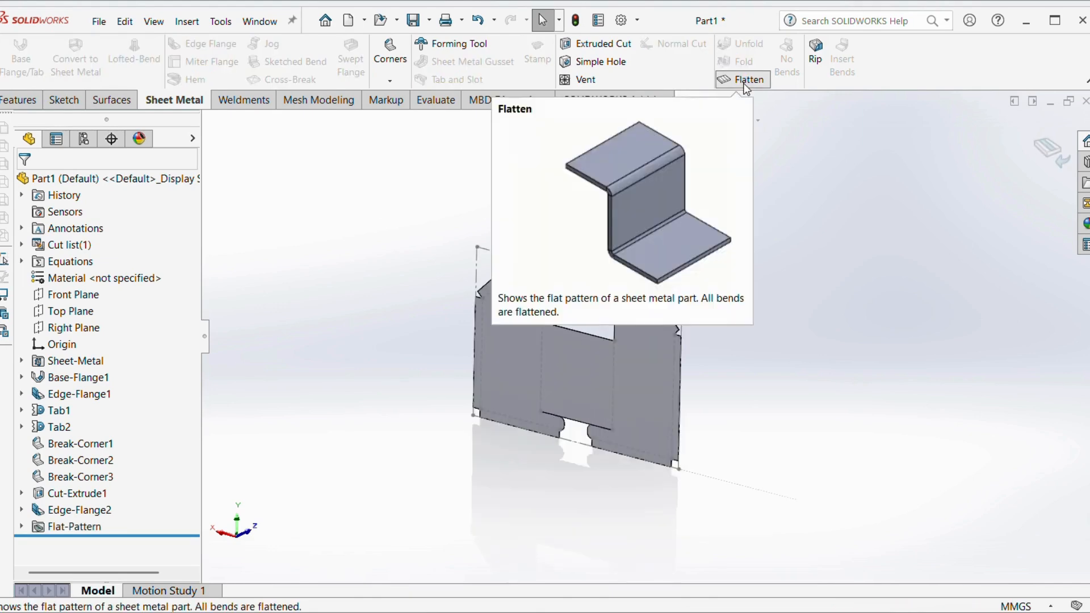
pyautogui.scroll(-1, 544, 322)
pyautogui.moveTo(544, 322); pyautogui.dragTo(636, 171, button='middle')
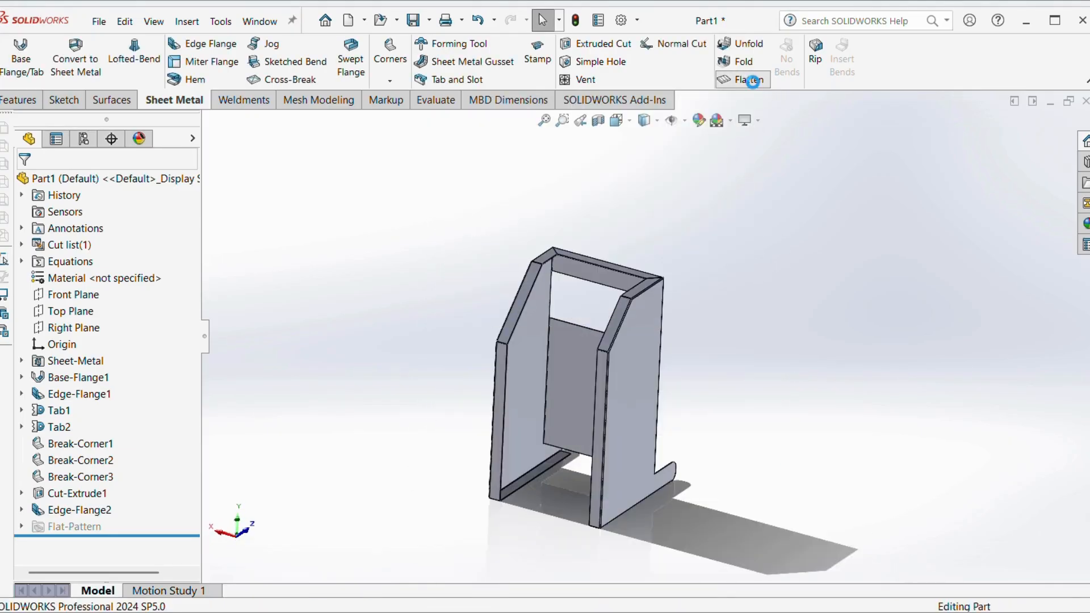
pyautogui.click(748, 79)
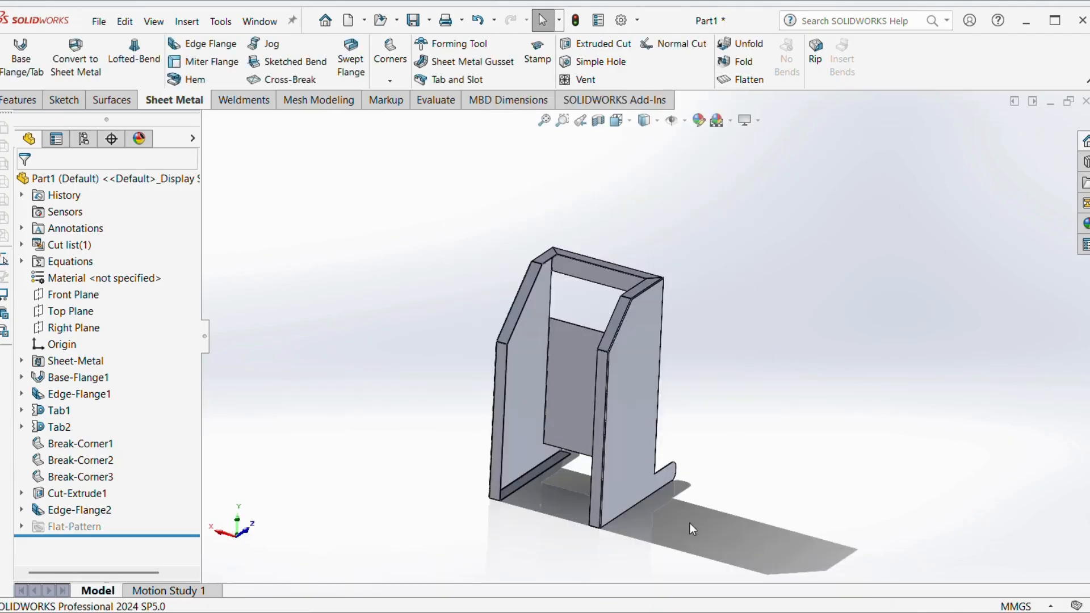
# Step: Start a Break Corner with the fillet break type and select the free end corner of one bottom edge flange beside its rounded tab
pyautogui.moveTo(693, 529); pyautogui.dragTo(543, 495, button='middle')
pyautogui.scroll(-5, 575, 471)
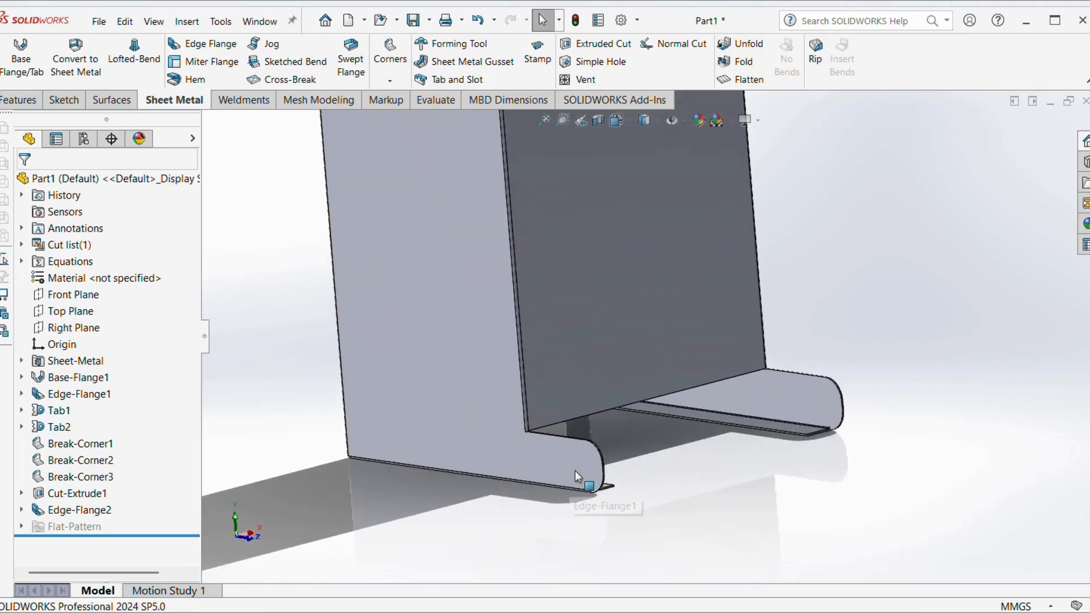
pyautogui.click(591, 468)
pyautogui.click(396, 84)
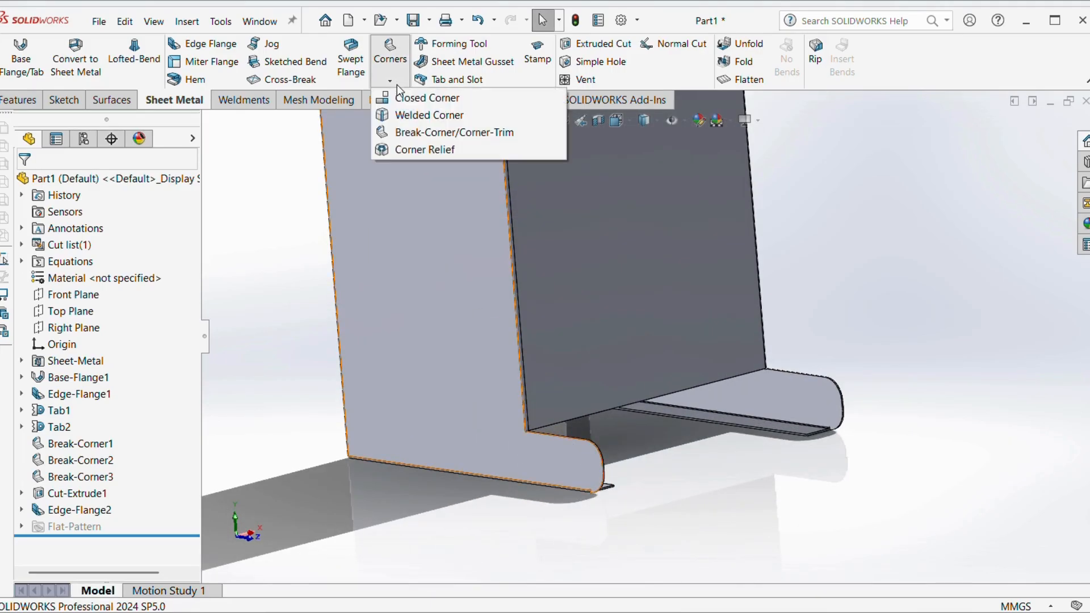
pyautogui.click(397, 133)
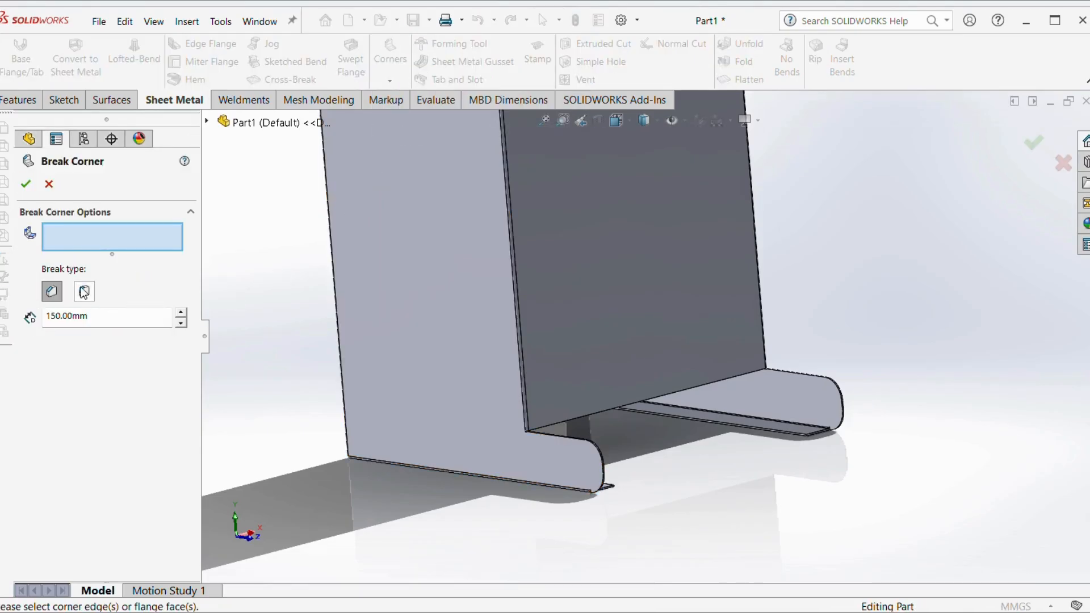
pyautogui.click(84, 292)
pyautogui.moveTo(500, 434); pyautogui.dragTo(396, 489, button='middle')
pyautogui.scroll(-5, 539, 533)
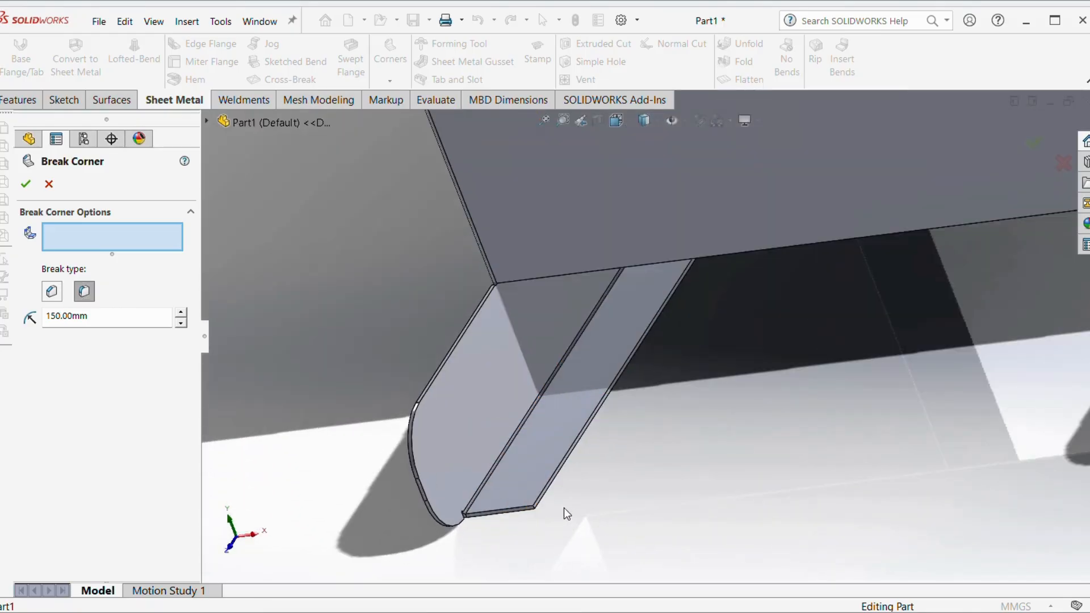
pyautogui.scroll(-3, 557, 513)
pyautogui.click(553, 441)
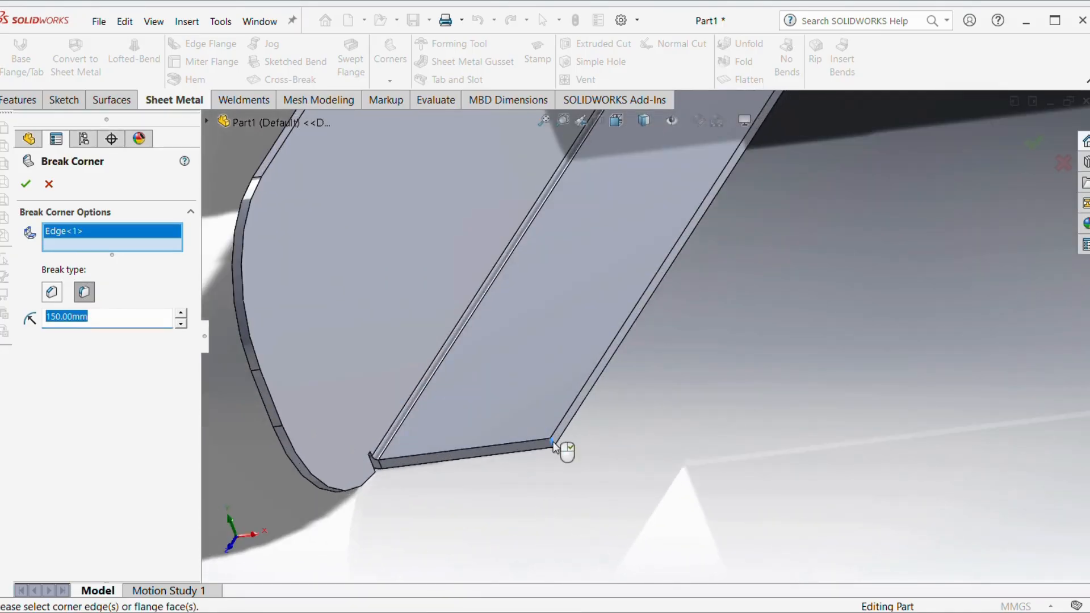
# Step: Add the matching free end corner of the opposite bottom edge flange to the Break Corner selection
pyautogui.scroll(5, 615, 449)
pyautogui.moveTo(733, 411); pyautogui.dragTo(871, 460, button='middle')
pyautogui.scroll(-6, 769, 312)
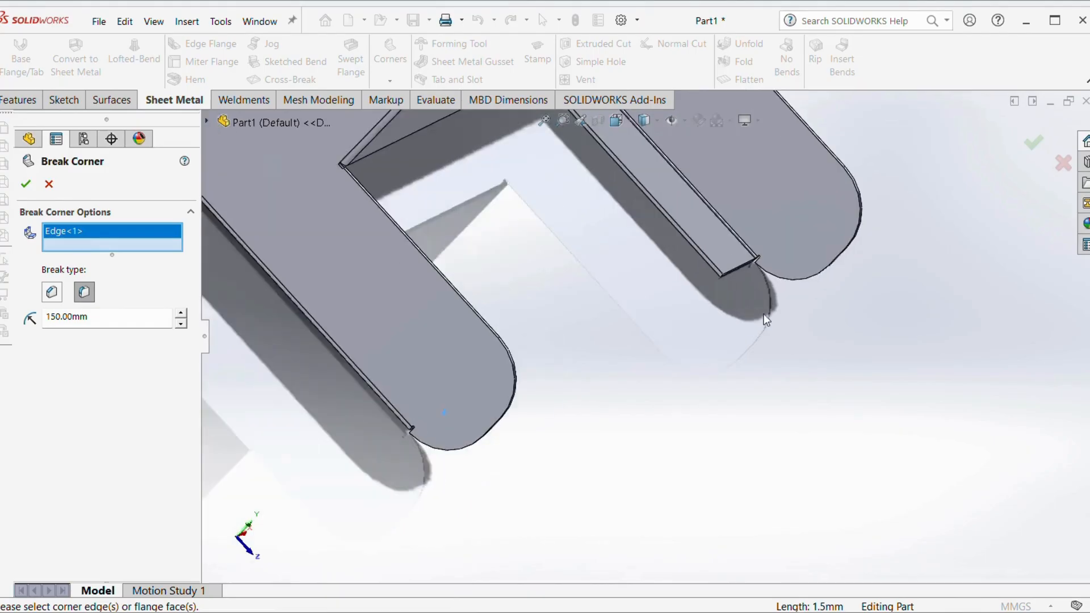
# Step: Round the two selected flange corner edges with a 20 mm radius break corner
pyautogui.click(741, 300)
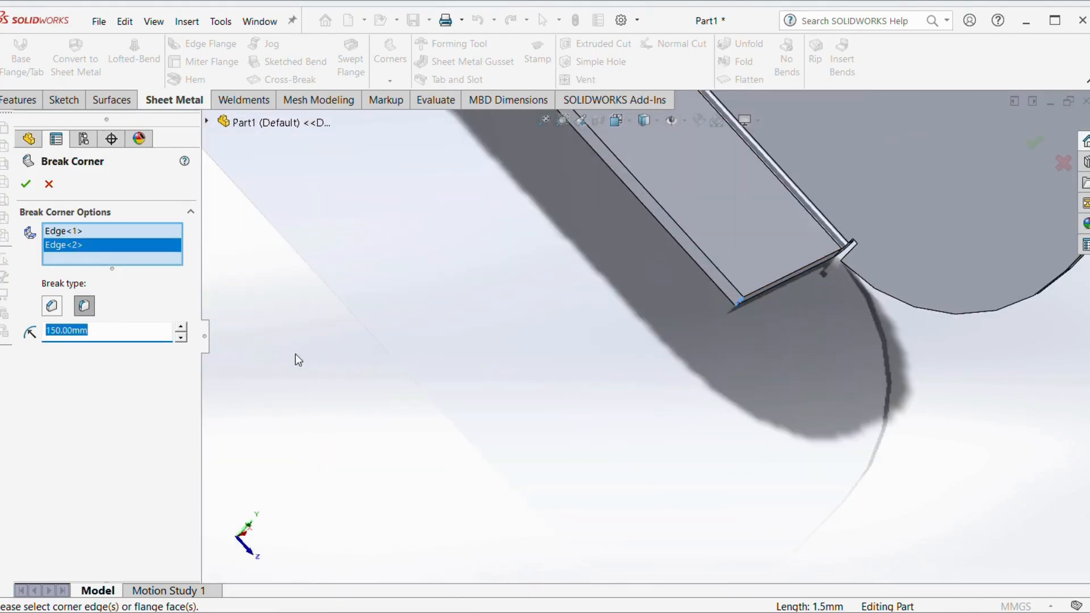
pyautogui.press('Return')
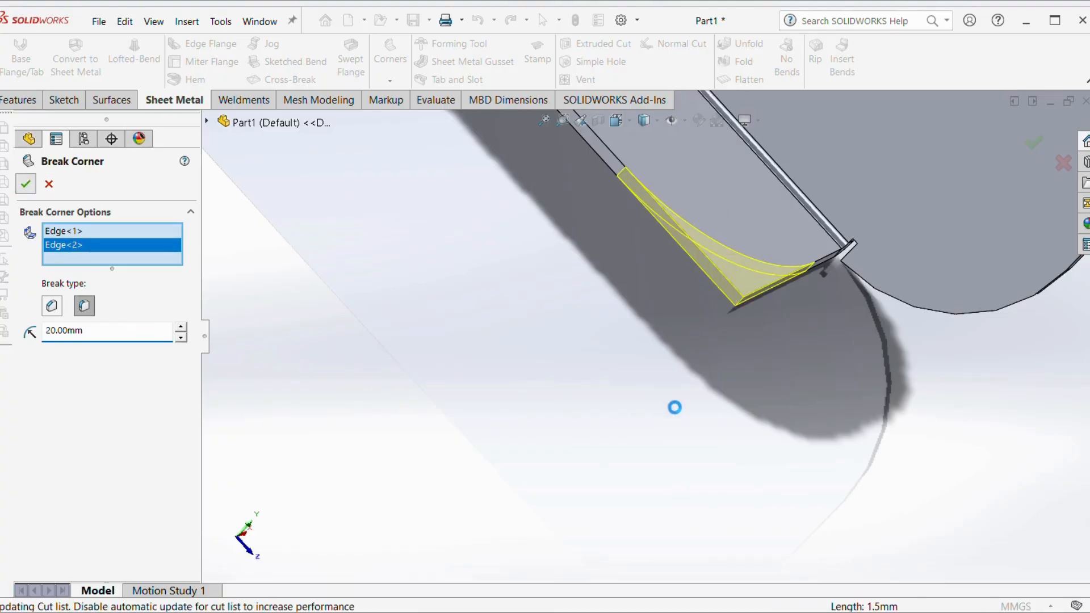
pyautogui.moveTo(690, 357); pyautogui.dragTo(596, 357, button='middle')
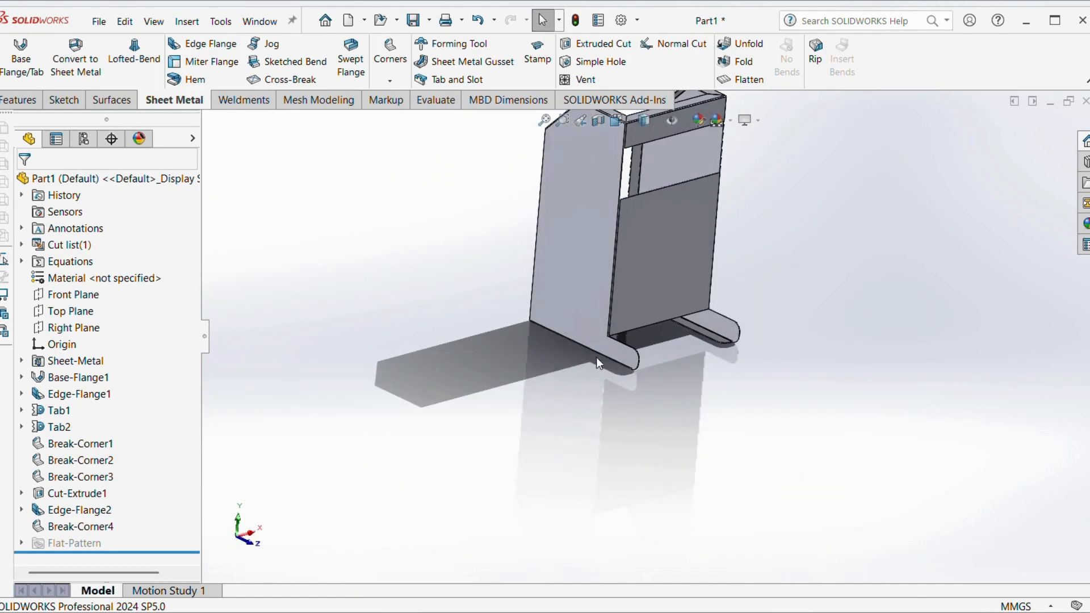
# Step: Place the louver forming tool from the Design Library's forming tools onto the outer face of the side panel
pyautogui.moveTo(686, 196); pyautogui.dragTo(757, 294, button='middle')
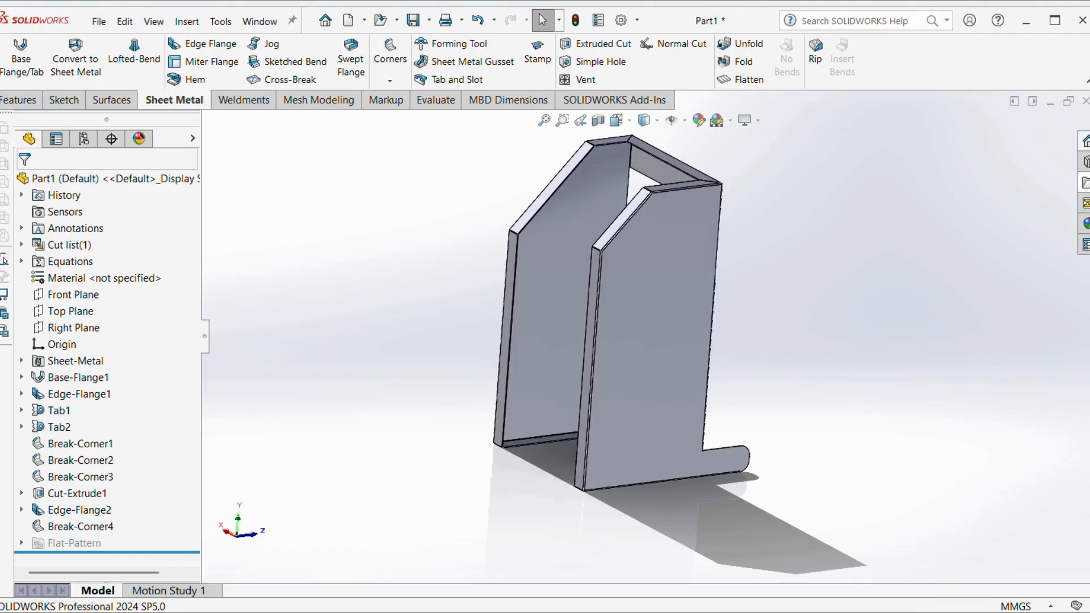
pyautogui.click(1085, 177)
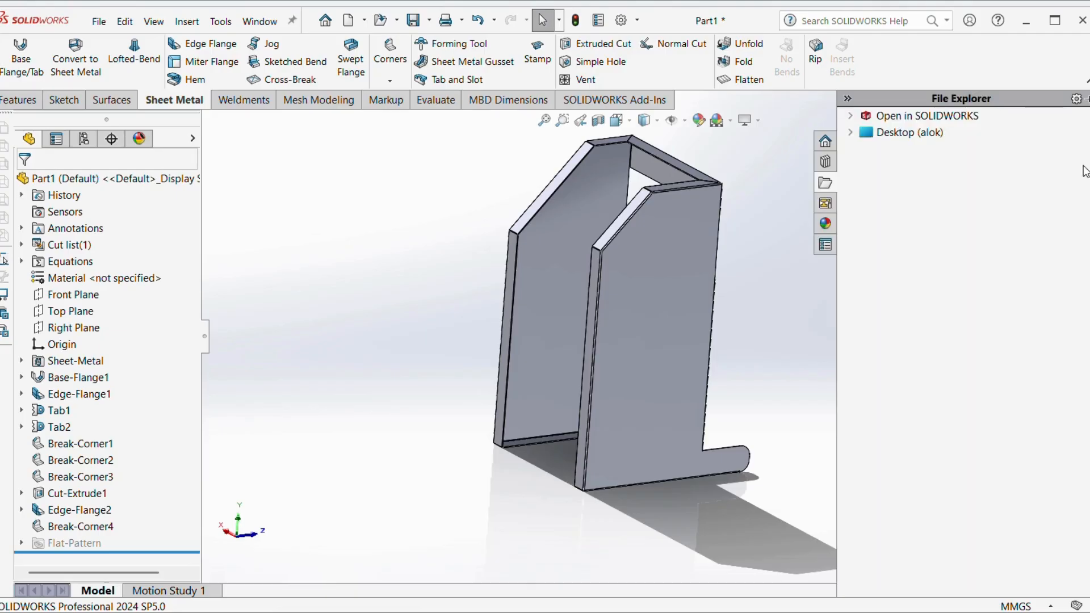
pyautogui.click(826, 162)
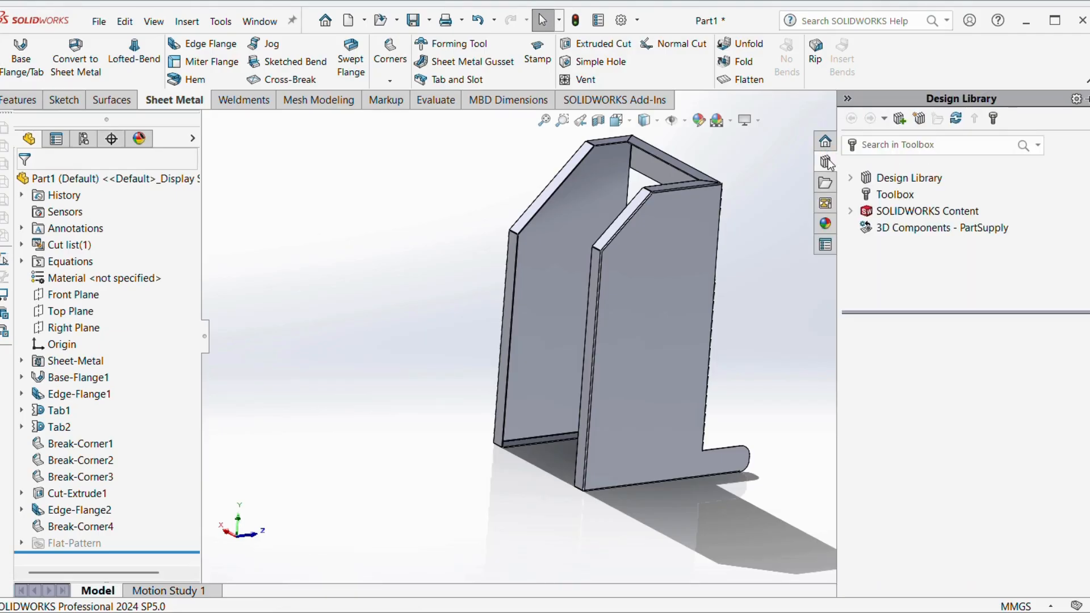
pyautogui.click(908, 178)
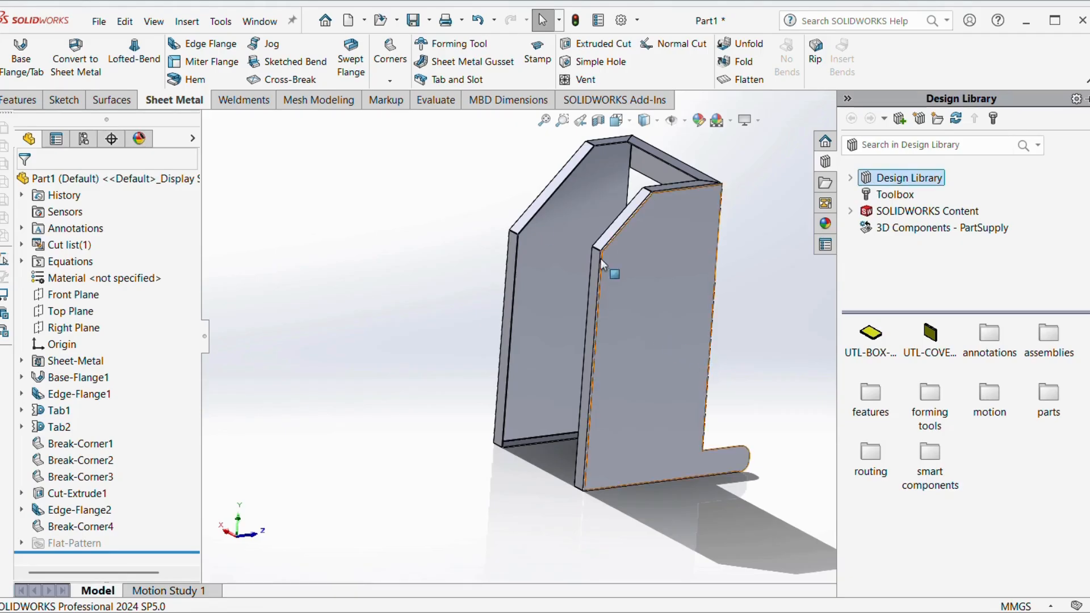
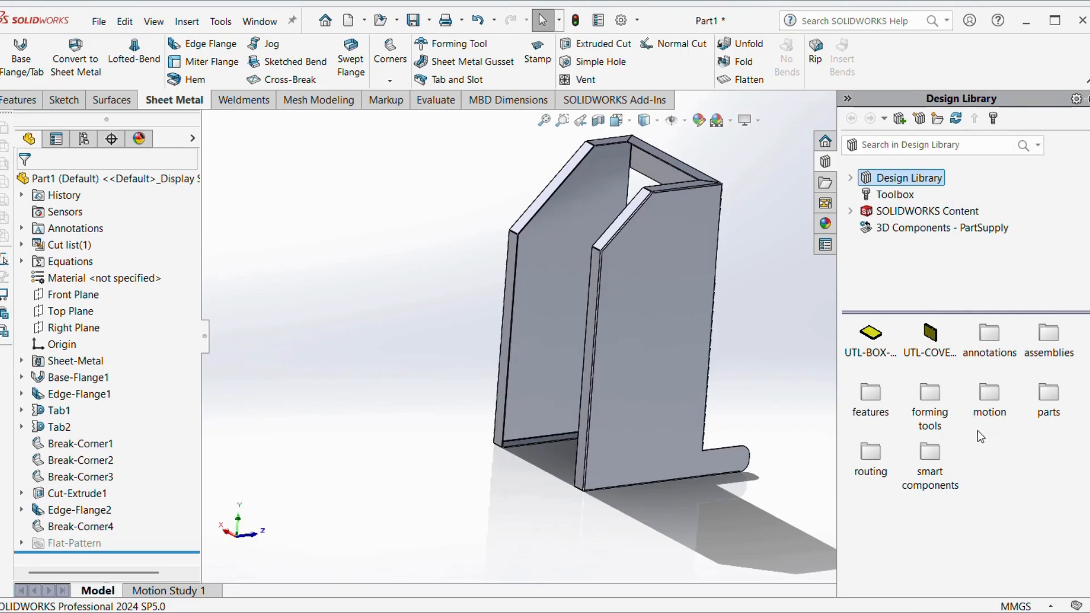
pyautogui.doubleClick(928, 392)
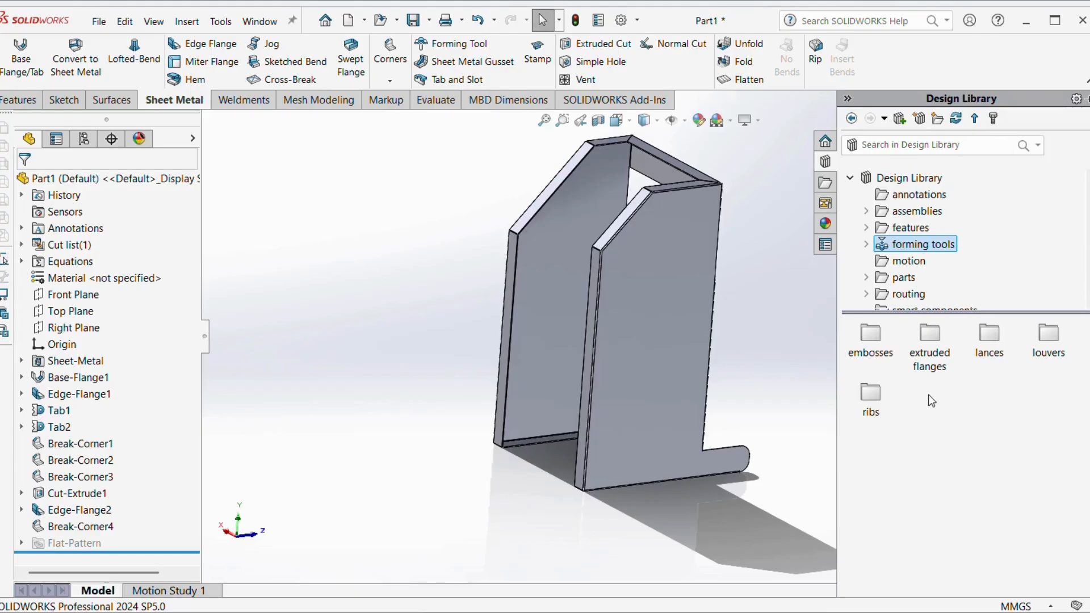
pyautogui.doubleClick(1049, 340)
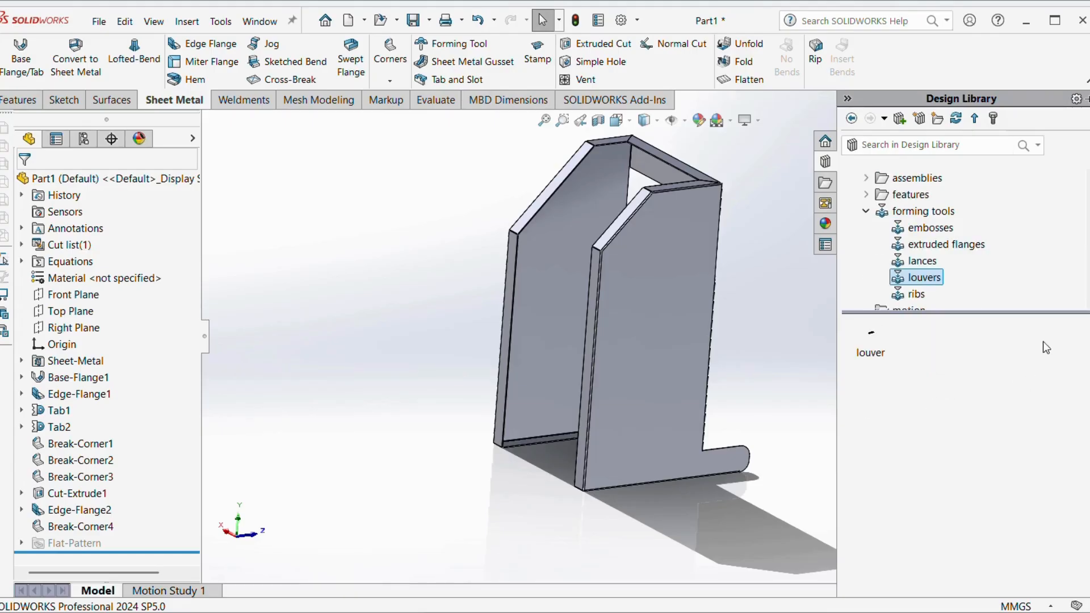
pyautogui.moveTo(852, 314); pyautogui.dragTo(654, 289)
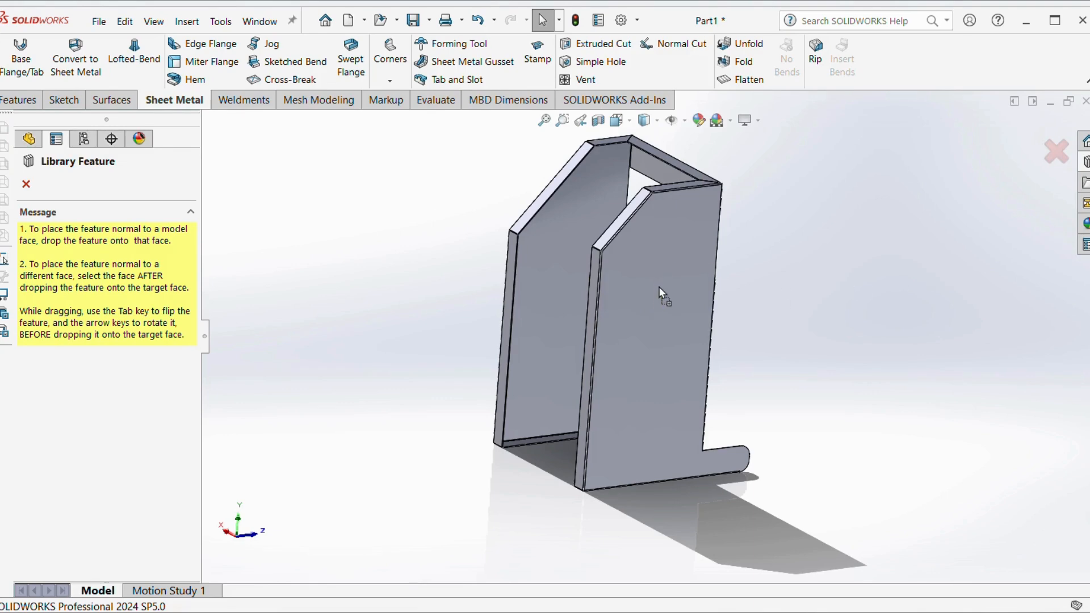
pyautogui.moveTo(656, 288); pyautogui.dragTo(656, 286)
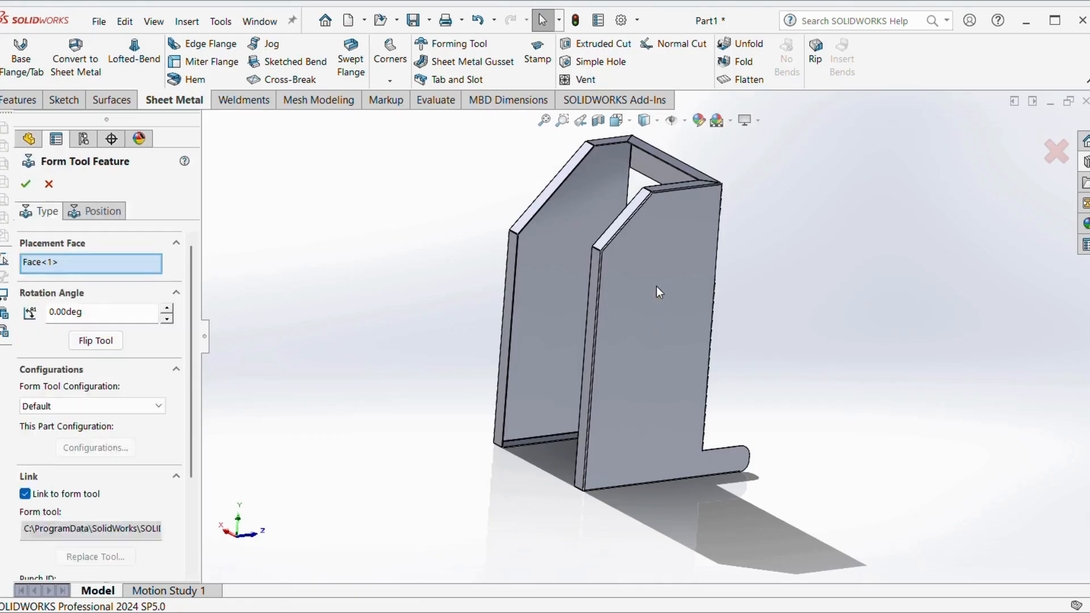
# Step: Flip the louver forming tool on the side panel
pyautogui.moveTo(656, 285); pyautogui.dragTo(743, 308, button='middle')
pyautogui.scroll(-5, 744, 308)
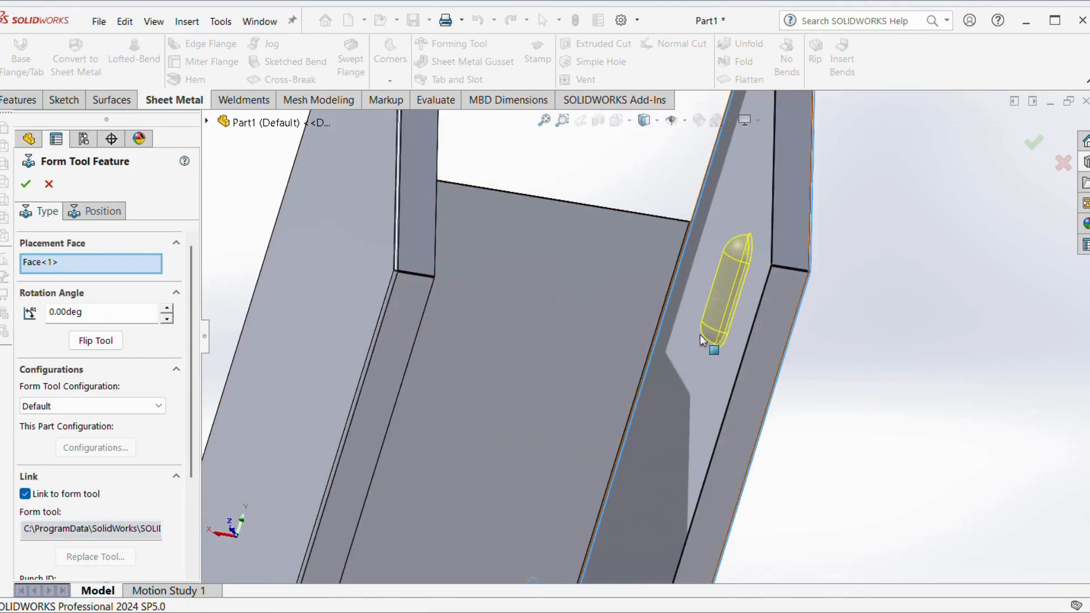
pyautogui.moveTo(626, 334); pyautogui.dragTo(672, 346, button='middle')
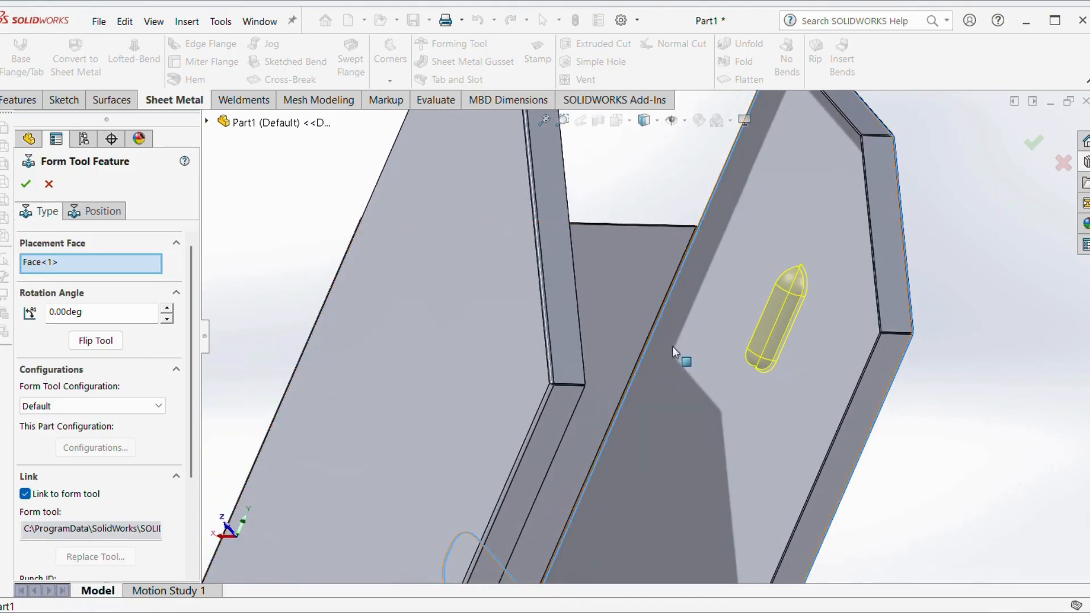
pyautogui.moveTo(785, 294); pyautogui.dragTo(659, 328, button='middle')
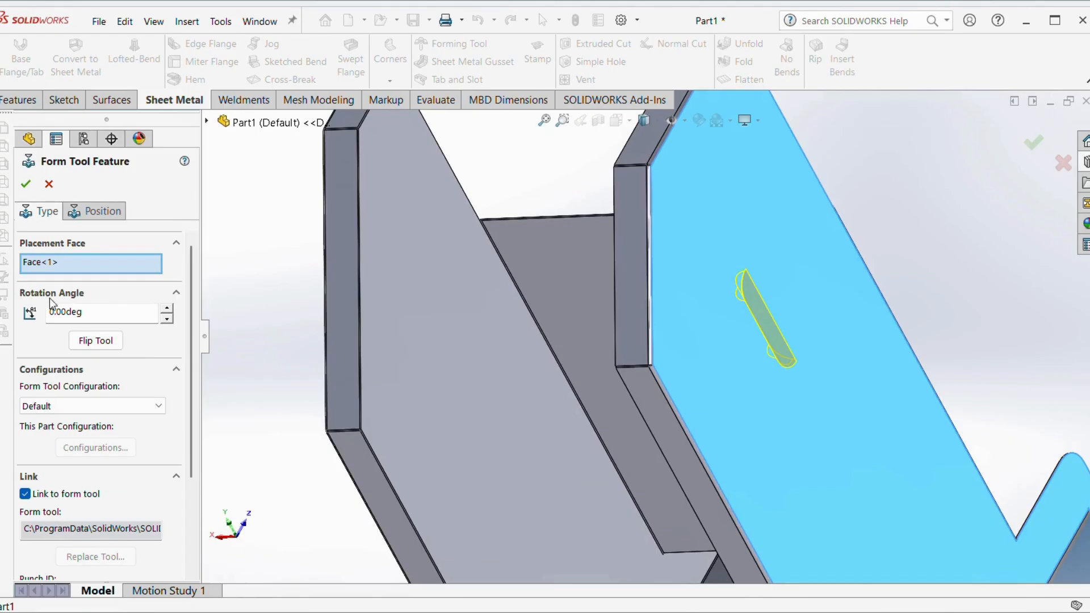
pyautogui.click(95, 341)
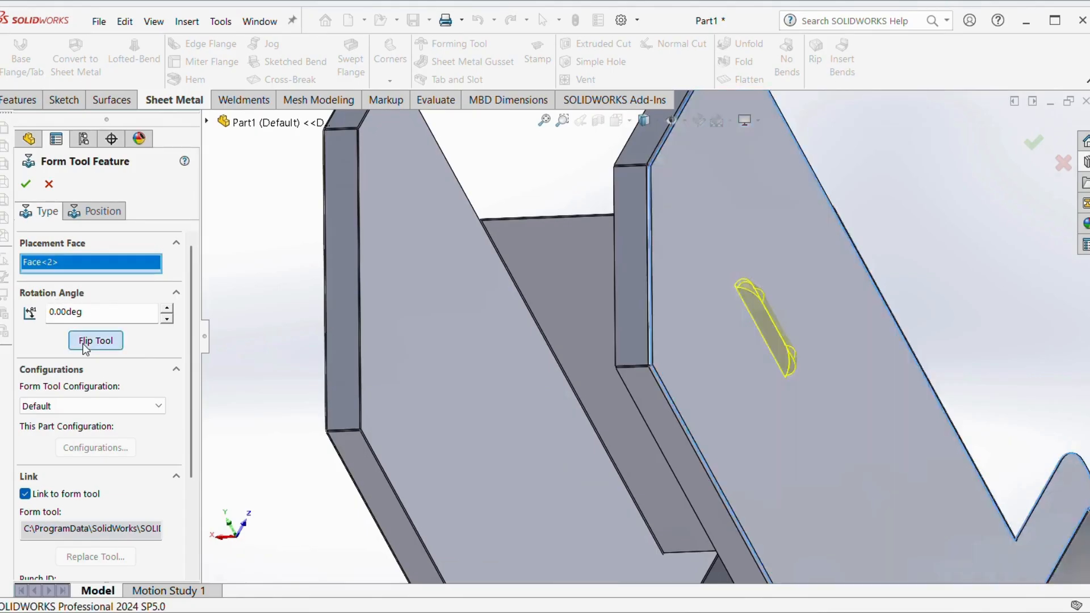
# Step: Set the louver forming tool's rotation angle to 270 degrees so it lies horizontally on the side panel
pyautogui.moveTo(736, 335); pyautogui.dragTo(761, 276, button='middle')
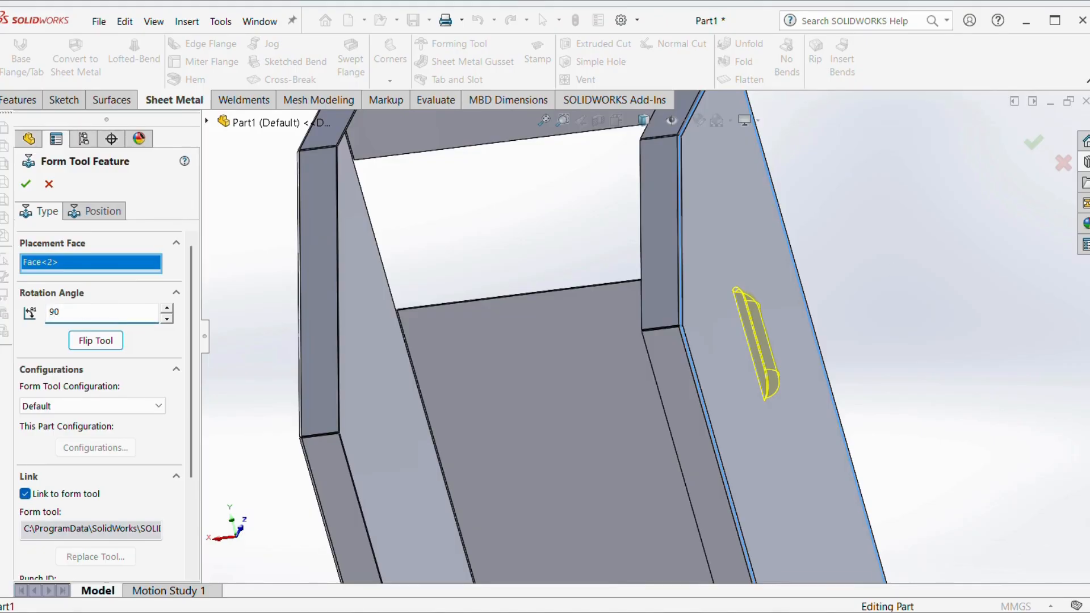
pyautogui.press('Return')
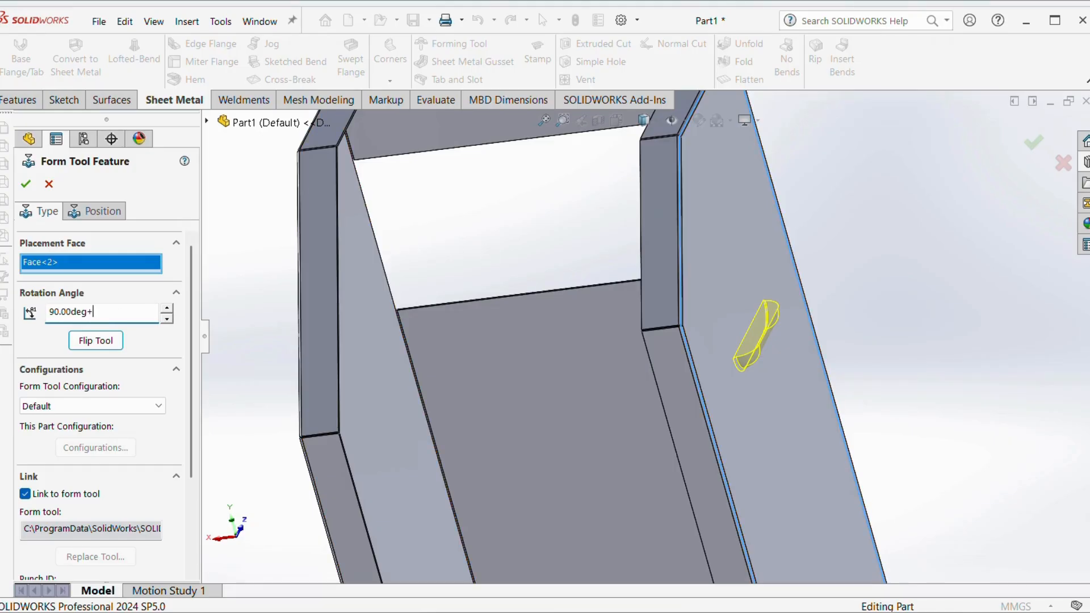
pyautogui.press('Return')
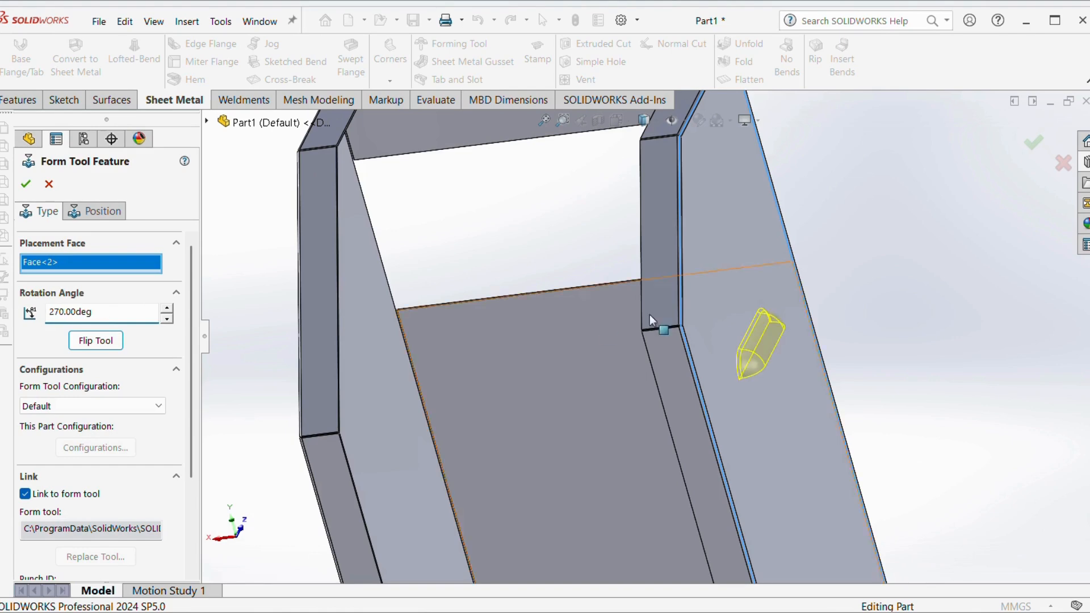
pyautogui.moveTo(649, 315); pyautogui.dragTo(670, 331, button='middle')
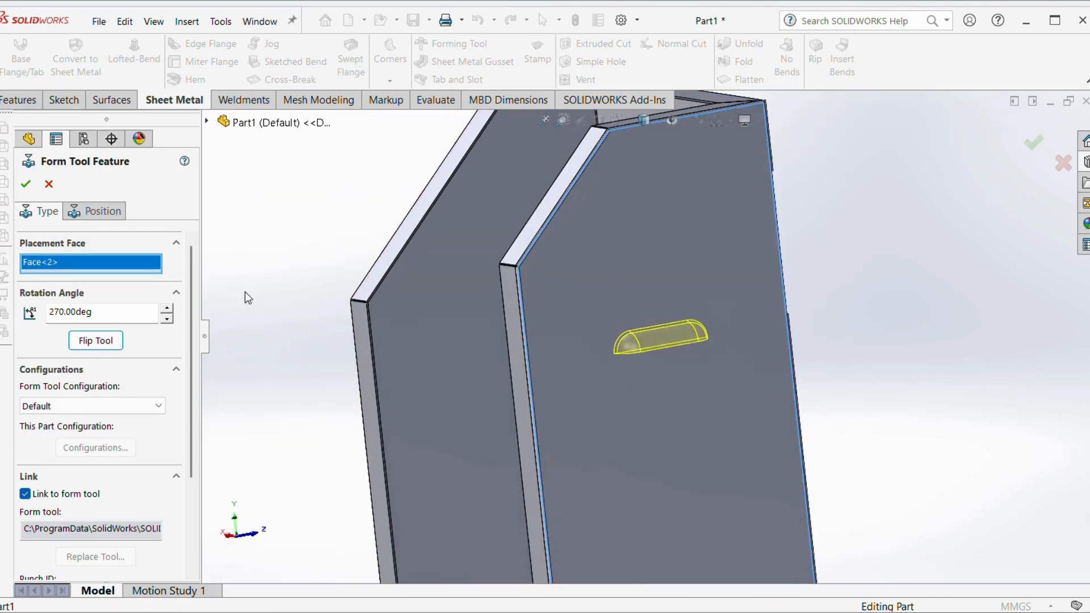
# Step: Position the louver's centre point 100 mm from the side panel's vertical edge below the sloped corner with a dimension
pyautogui.moveTo(352, 227); pyautogui.dragTo(342, 223, button='middle')
pyautogui.hotkey('ctrl', 'space')
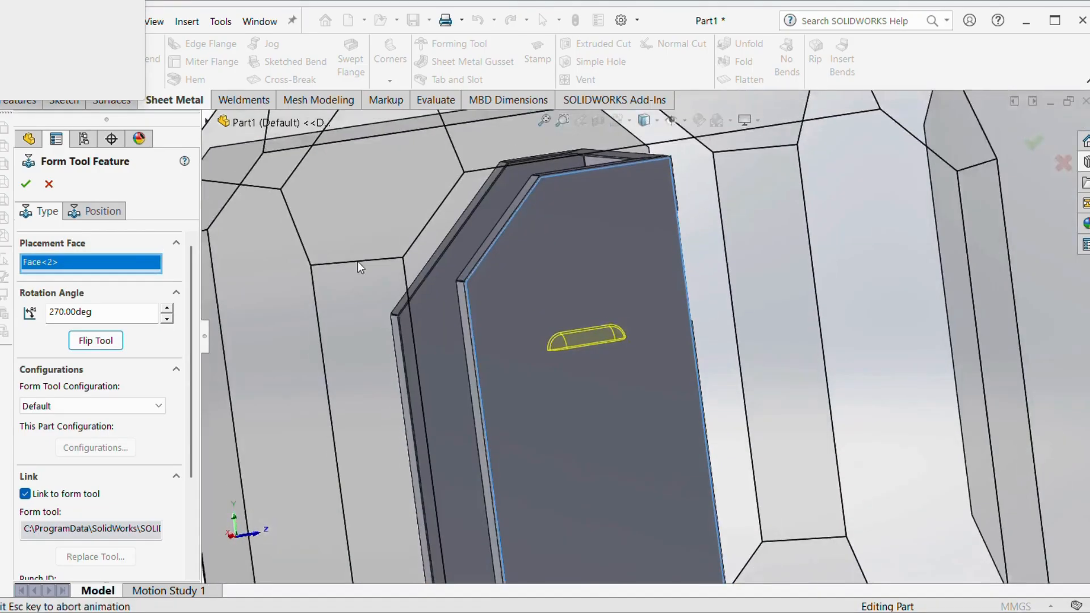
pyautogui.click(509, 371)
pyautogui.click(113, 215)
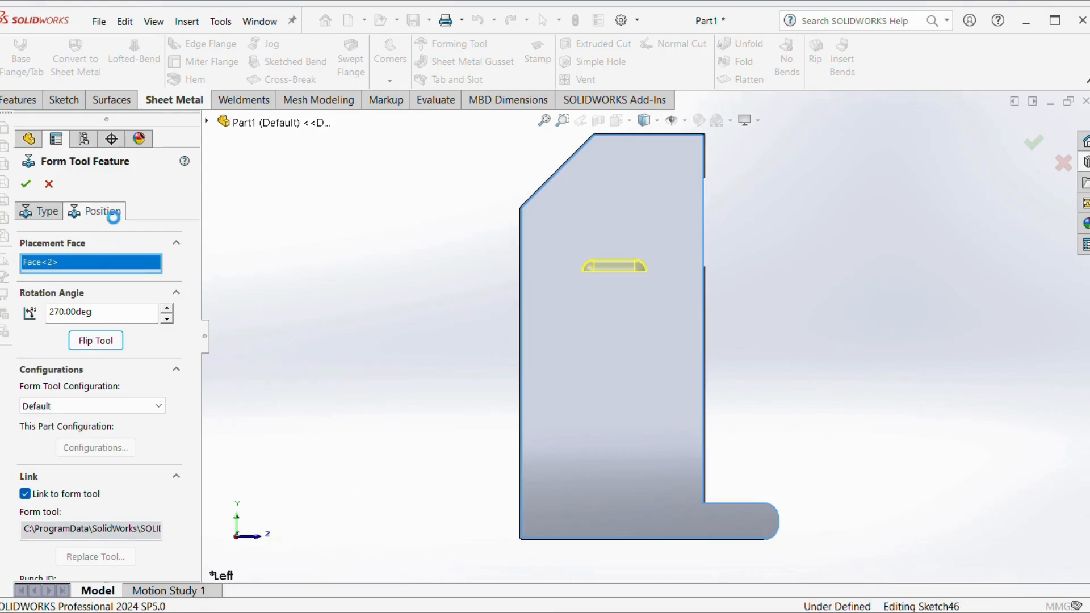
pyautogui.click(69, 52)
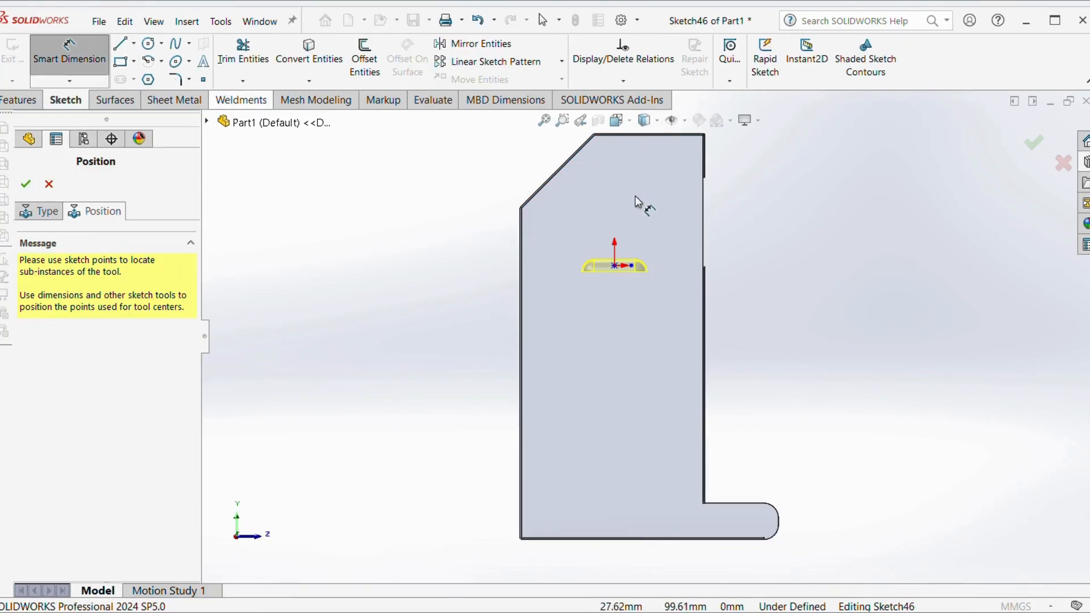
pyautogui.scroll(-3, 635, 198)
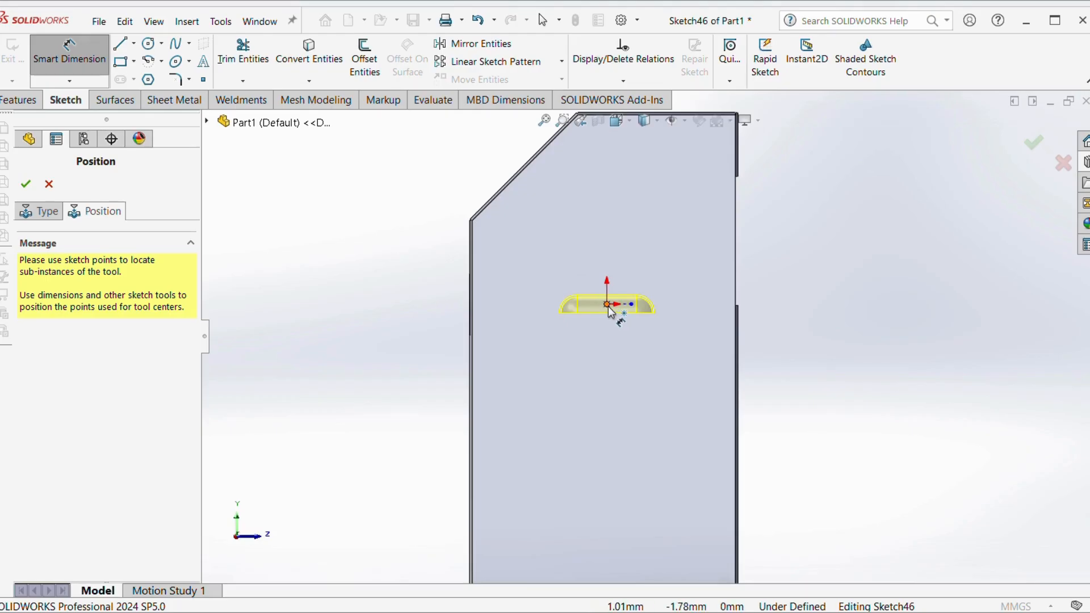
pyautogui.click(607, 305)
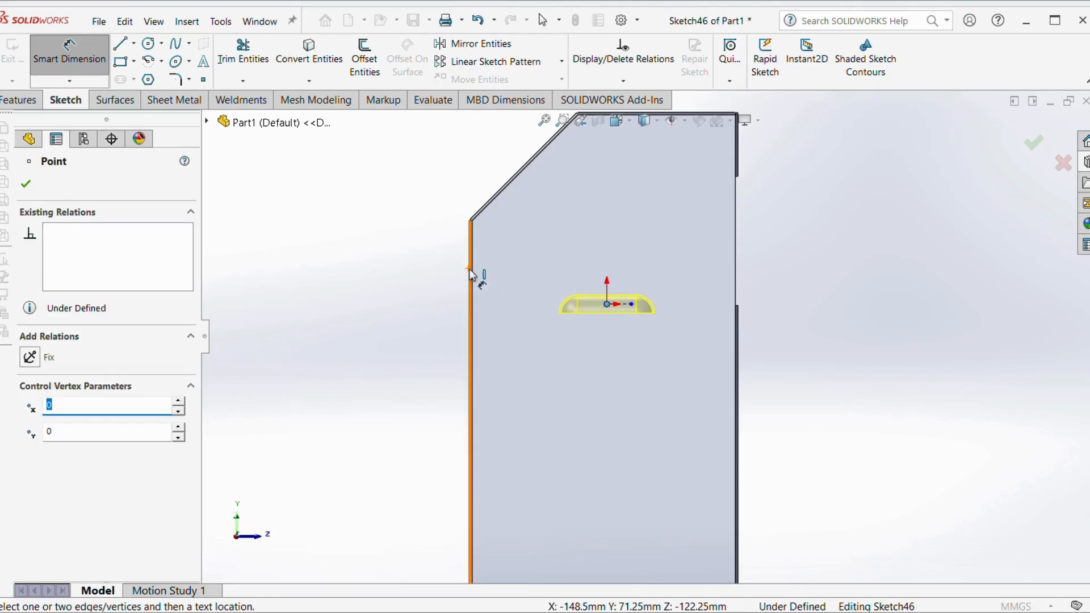
pyautogui.click(469, 275)
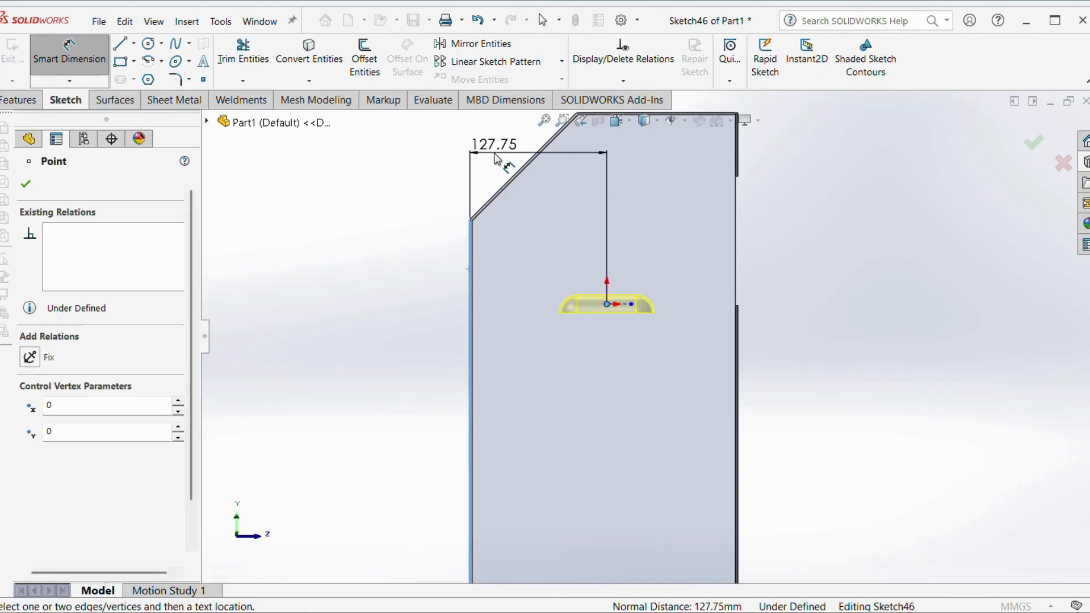
pyautogui.click(496, 152)
pyautogui.write('100')
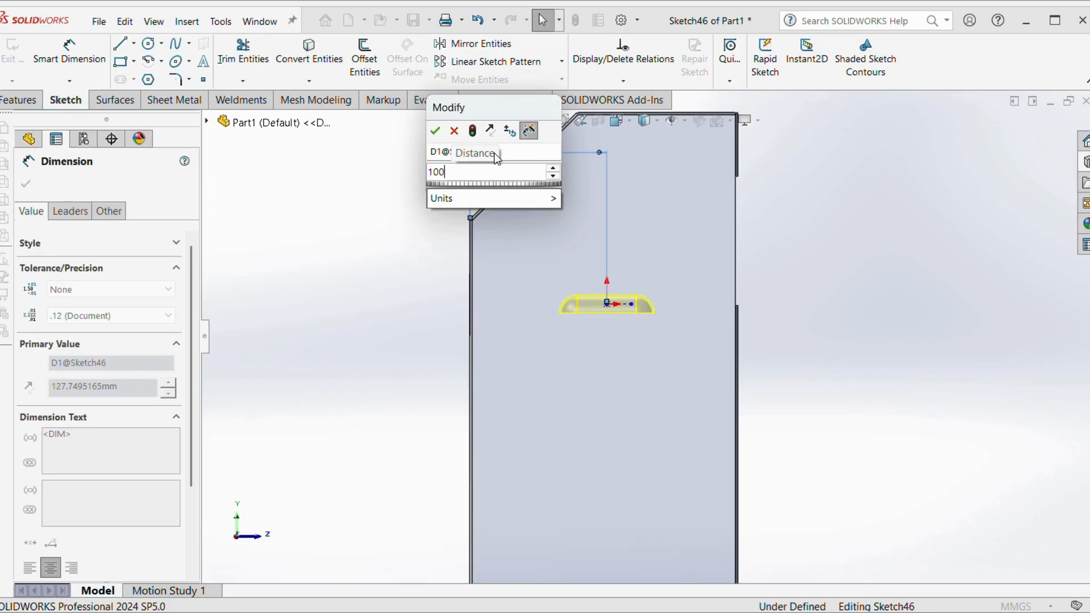
pyautogui.press('Return')
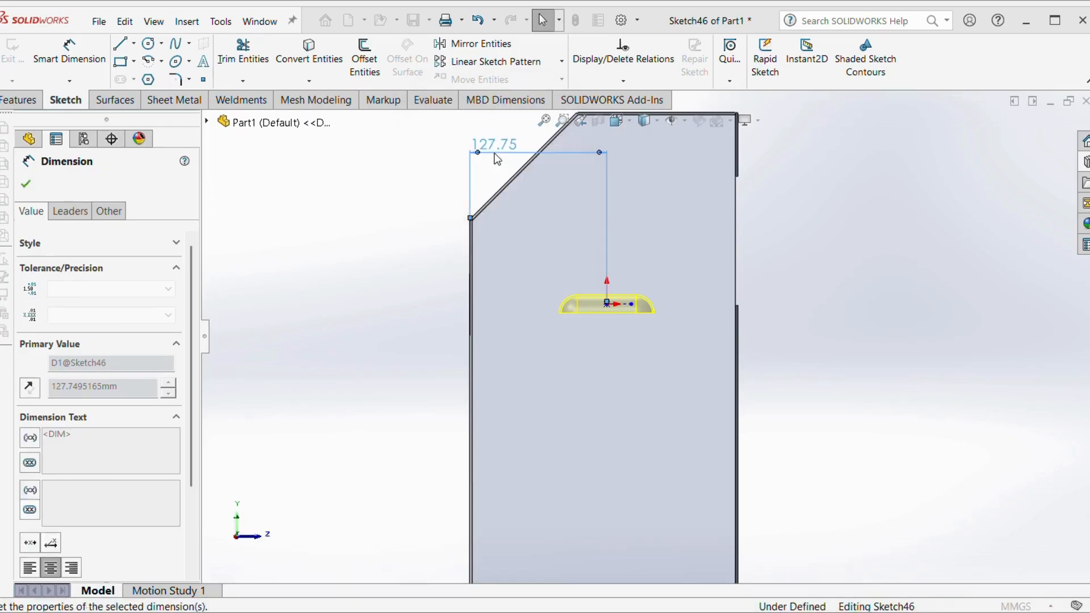
# Step: Dimension the louver's centre point 150 mm below the side panel's top edge
pyautogui.scroll(-5, 562, 326)
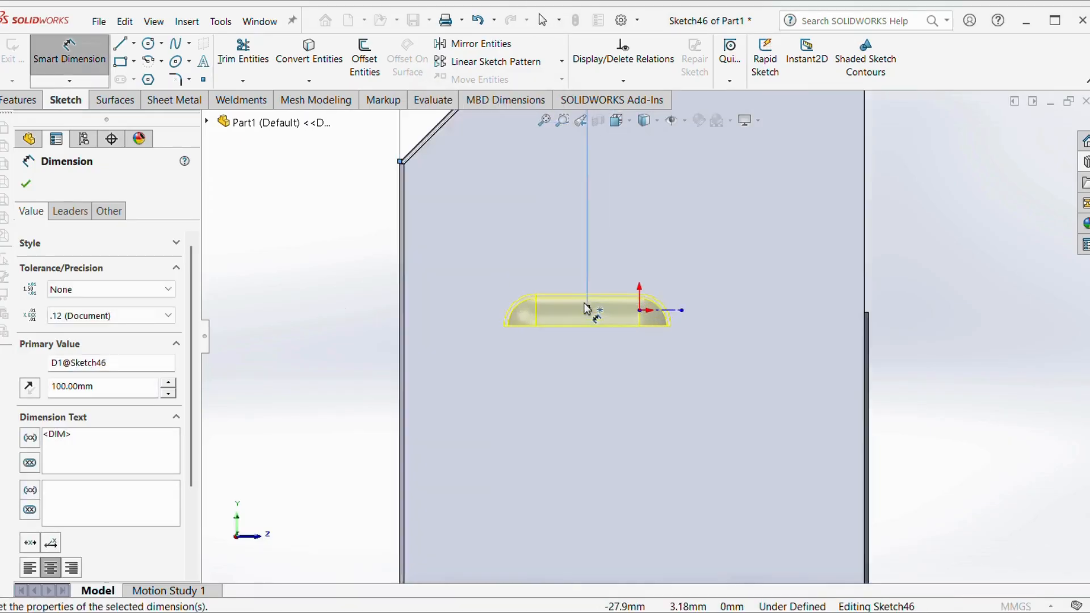
pyautogui.click(595, 317)
pyautogui.scroll(3, 649, 338)
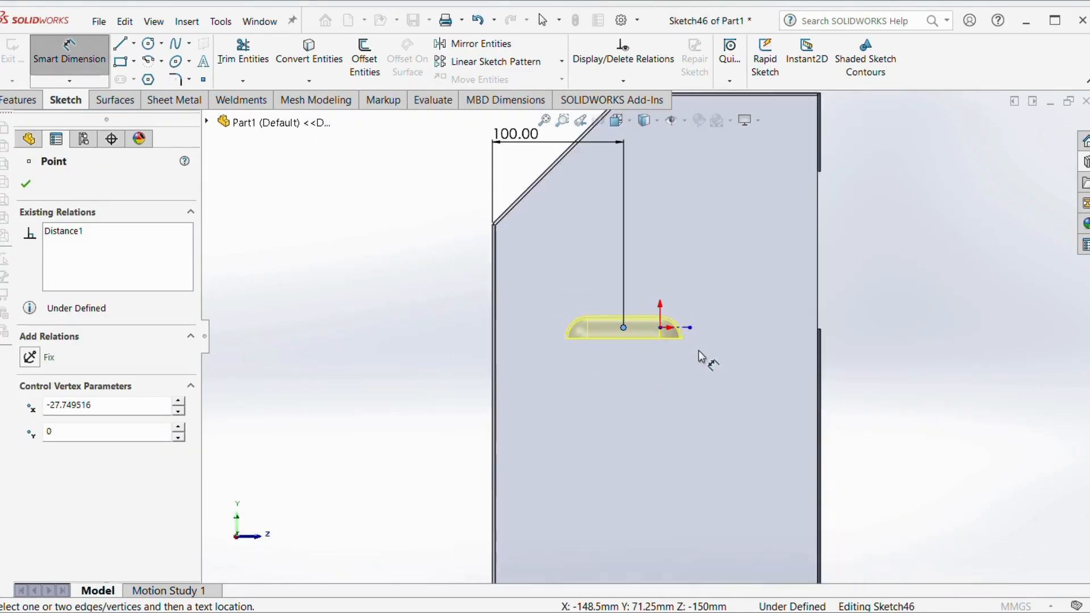
pyautogui.scroll(-5, 684, 233)
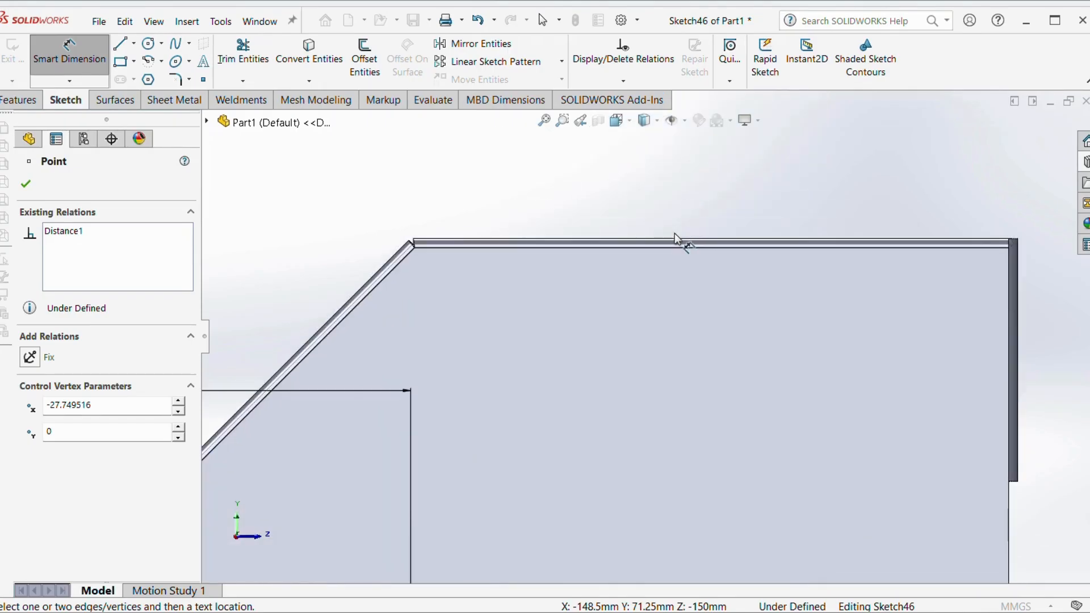
pyautogui.click(681, 244)
pyautogui.scroll(4, 681, 243)
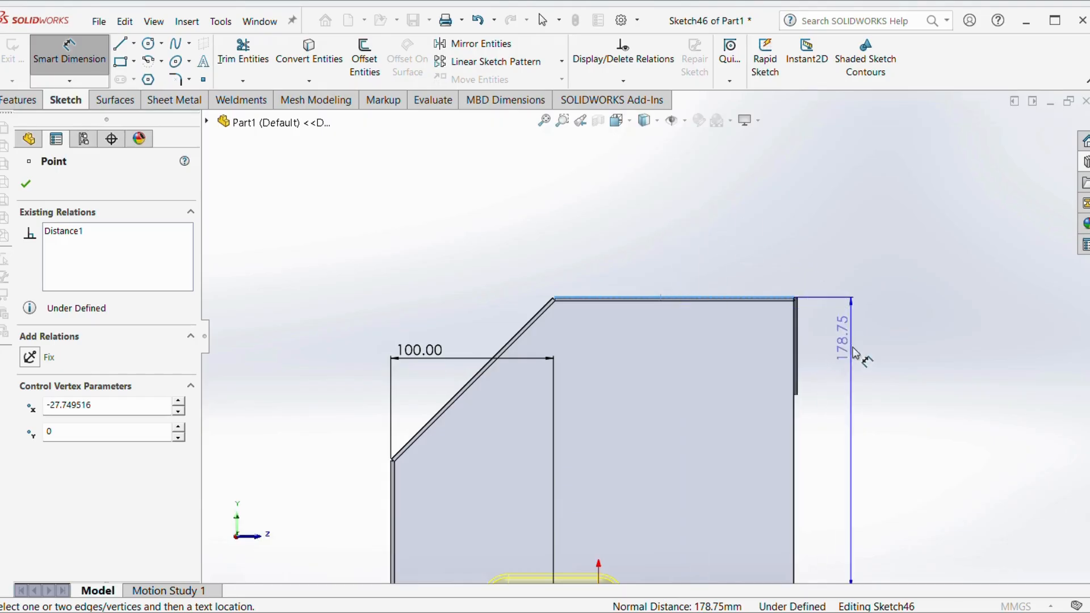
pyautogui.click(844, 401)
pyautogui.write('150')
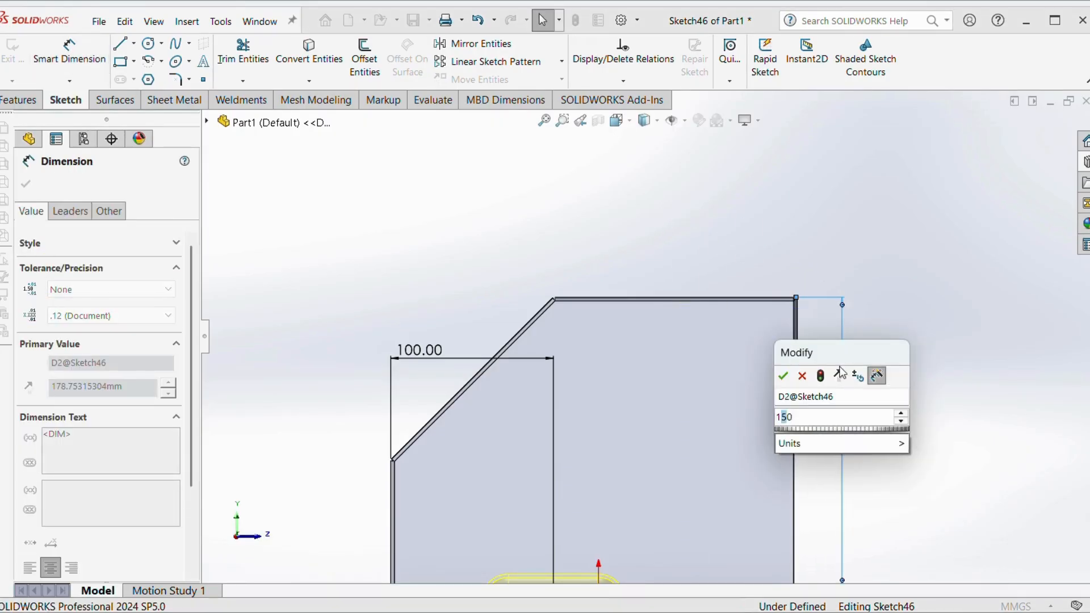
pyautogui.press('Return')
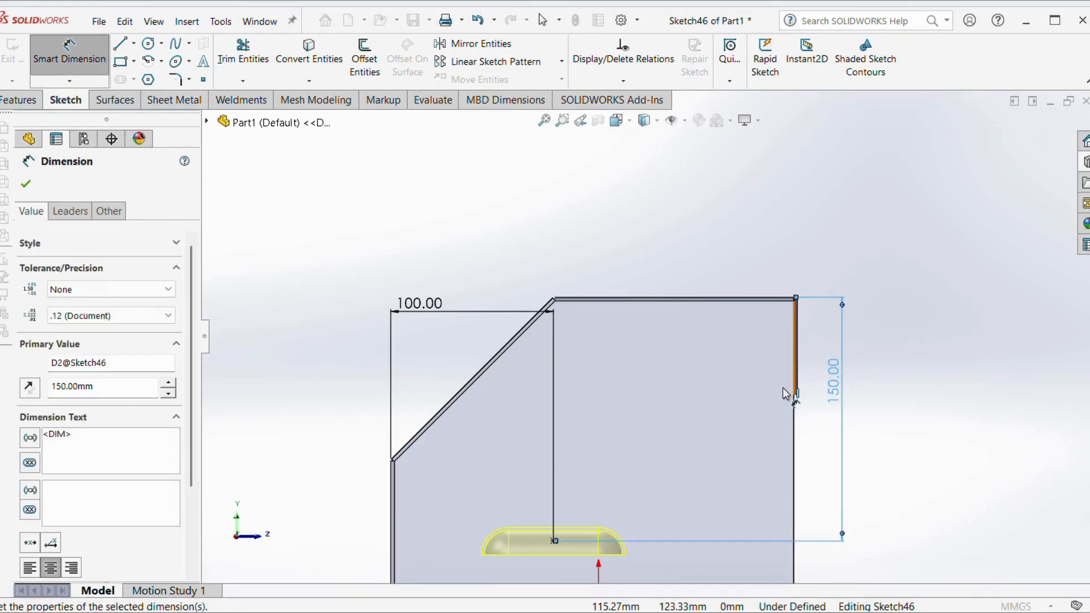
pyautogui.scroll(3, 631, 425)
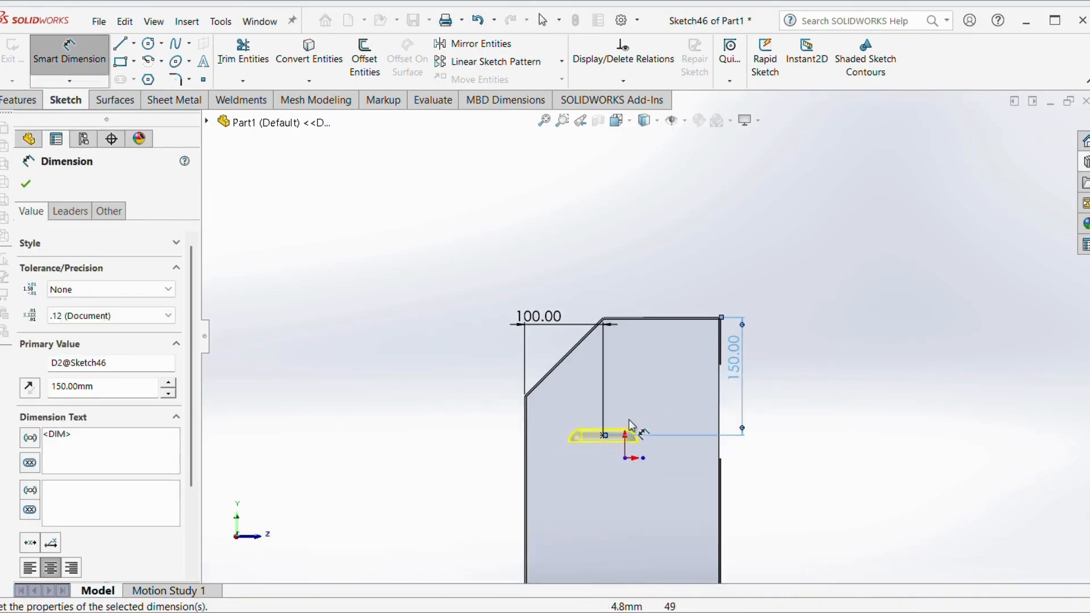
# Step: Complete the louver forming feature at its dimensioned position on the side panel and inspect the formed shape
pyautogui.click(26, 185)
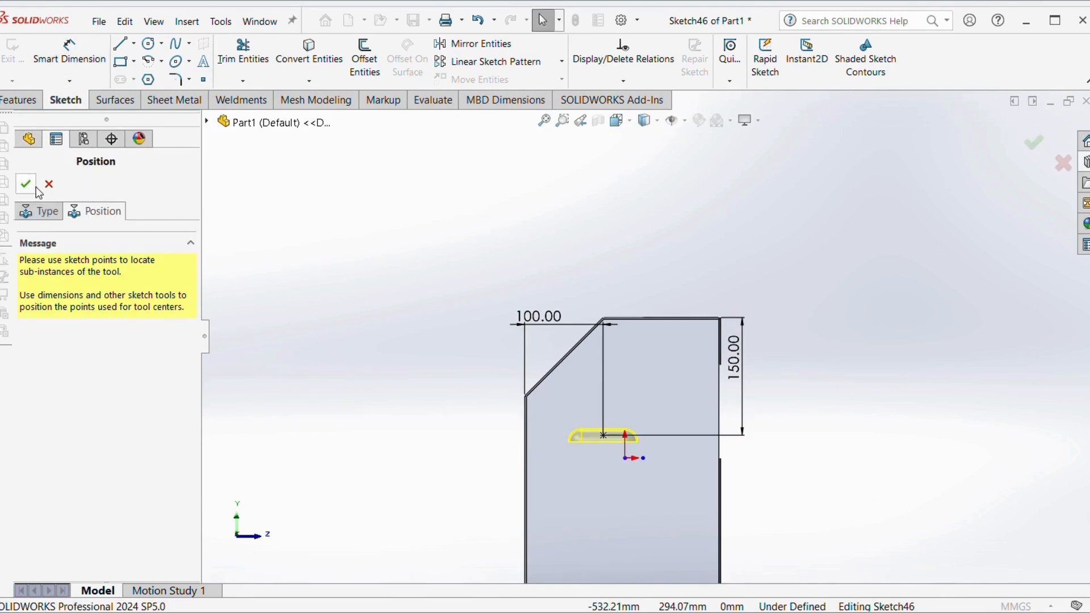
pyautogui.click(25, 184)
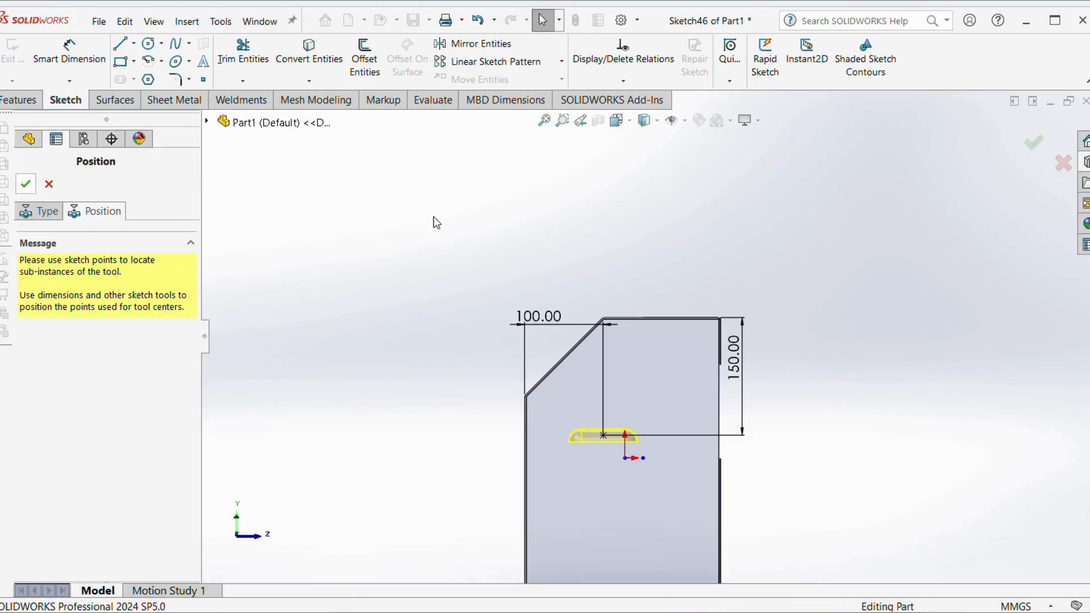
pyautogui.moveTo(614, 410); pyautogui.dragTo(648, 442, button='middle')
pyautogui.scroll(-10, 648, 442)
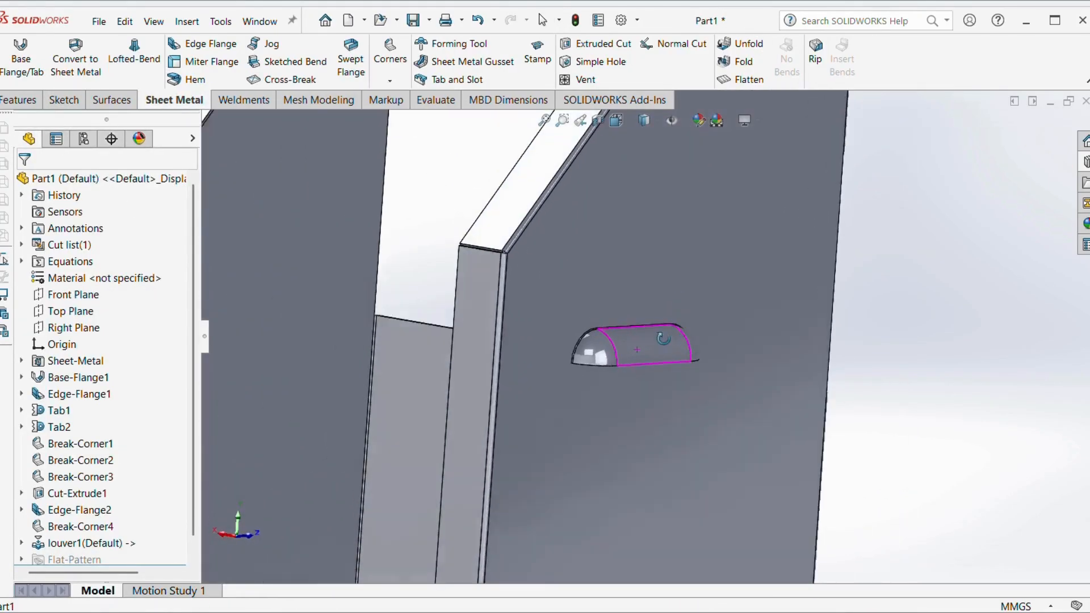
pyautogui.moveTo(663, 339); pyautogui.dragTo(630, 366, button='middle')
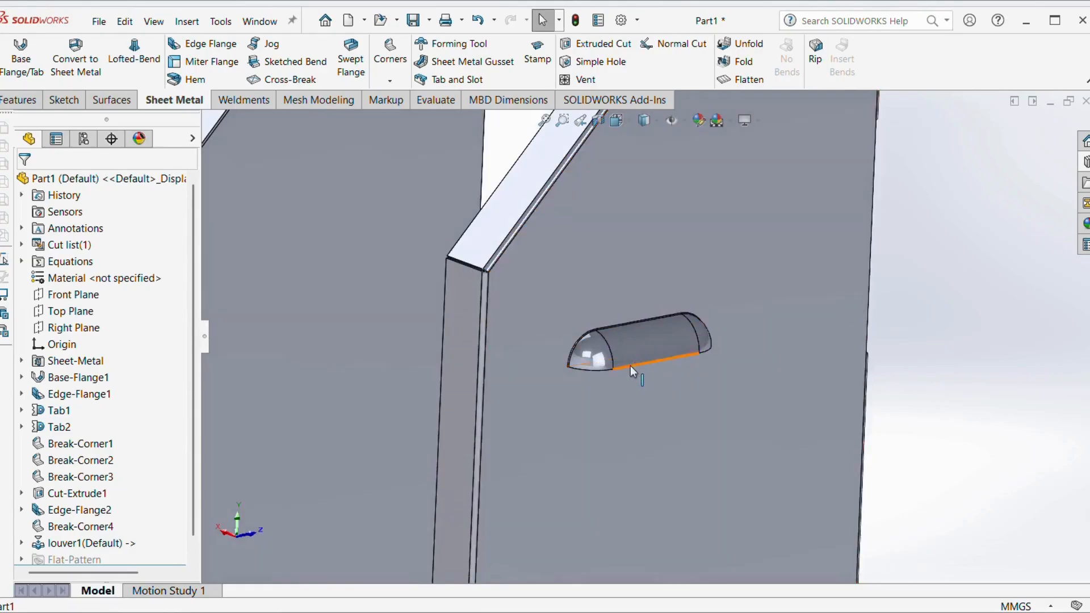
pyautogui.scroll(3, 630, 366)
pyautogui.scroll(-4, 608, 334)
pyautogui.scroll(4, 681, 371)
pyautogui.scroll(2, 681, 371)
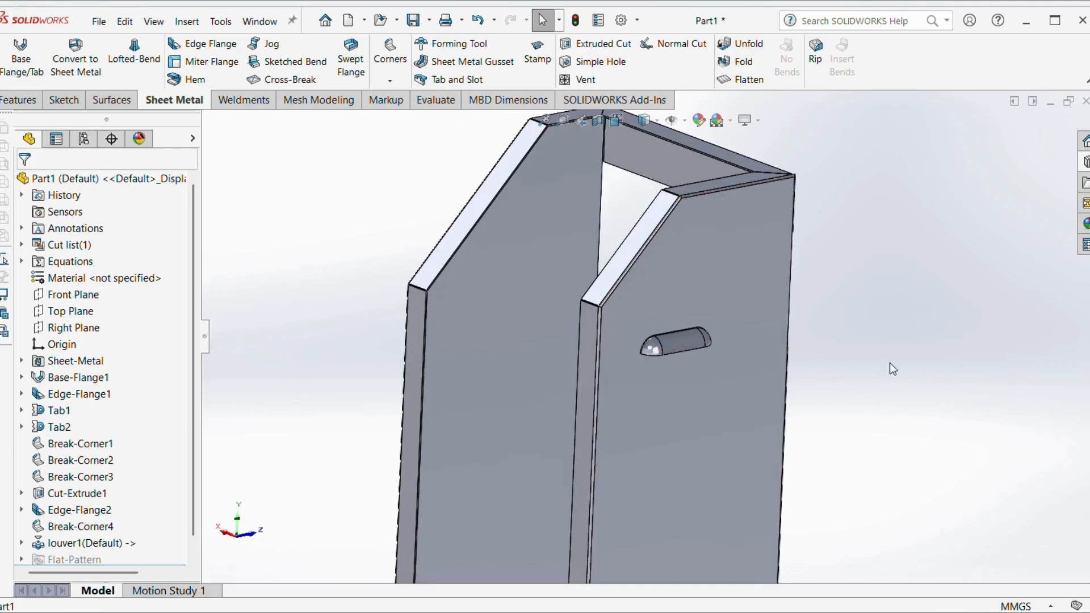
pyautogui.moveTo(684, 366); pyautogui.dragTo(705, 386, button='middle')
# Step: Set up a linear pattern of the louver feature along the side panel's vertical edge below the sloped corner
pyautogui.click(23, 102)
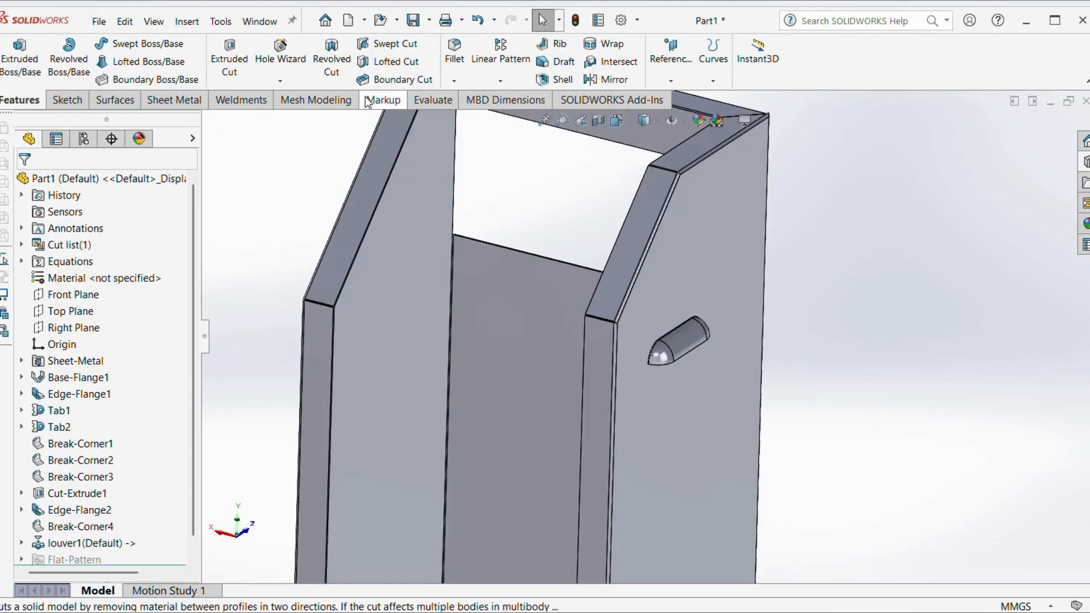
pyautogui.click(509, 64)
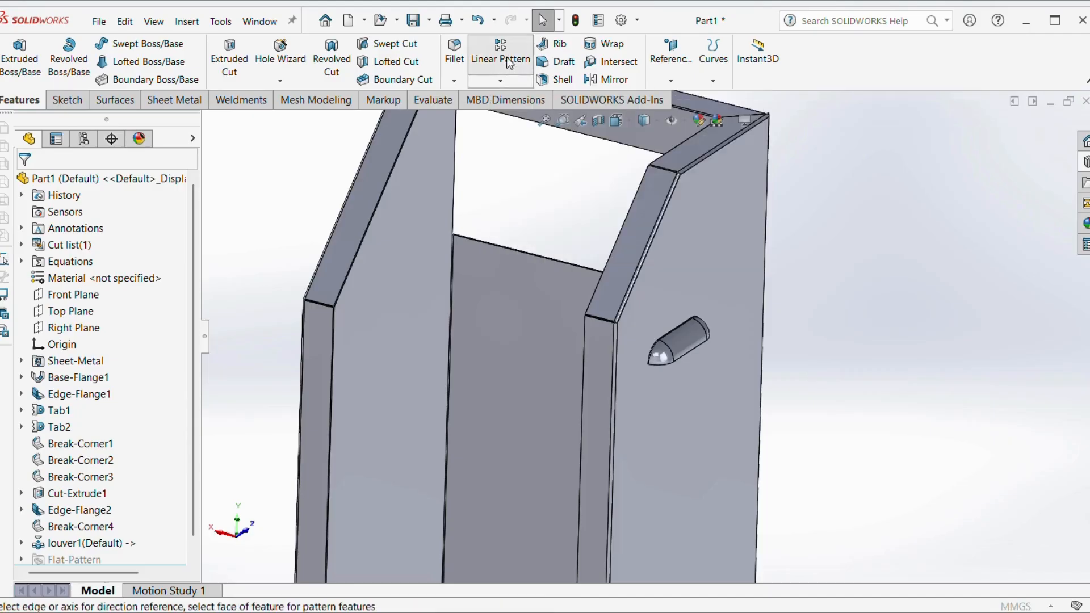
pyautogui.click(612, 354)
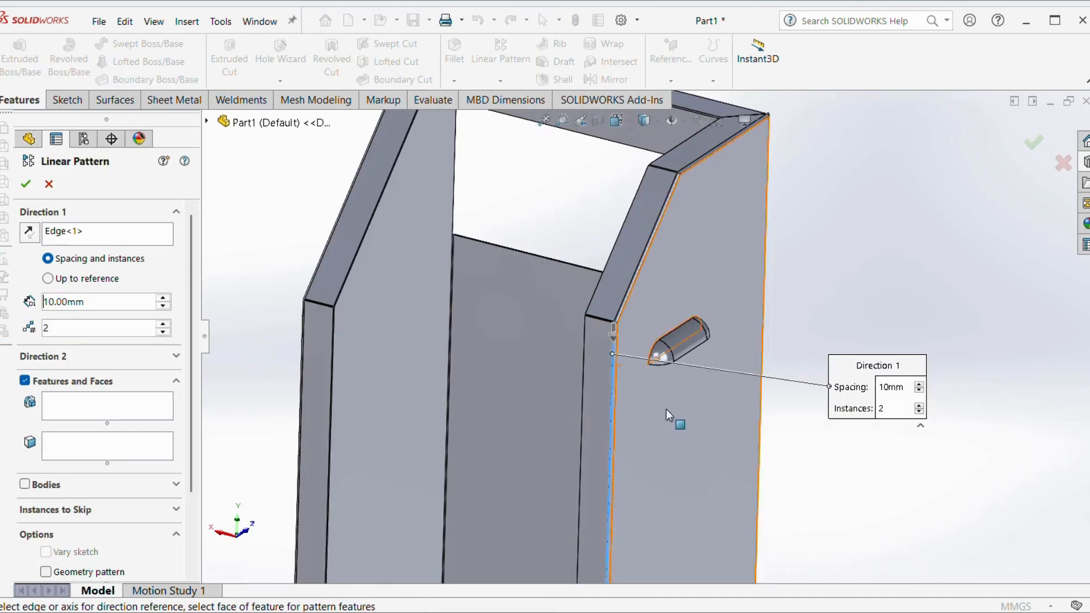
pyautogui.scroll(4, 668, 417)
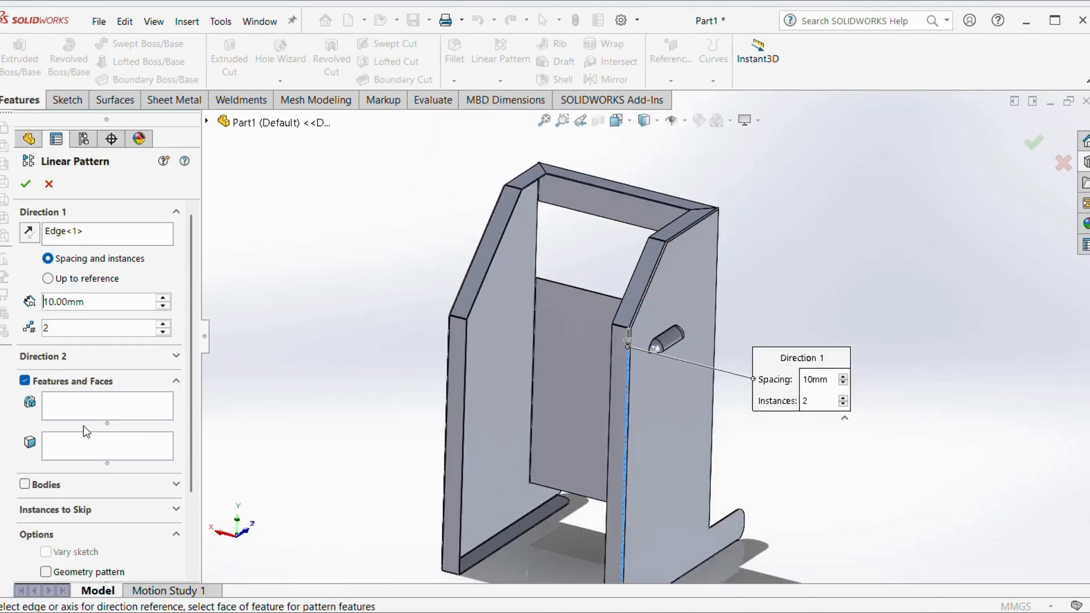
pyautogui.click(91, 402)
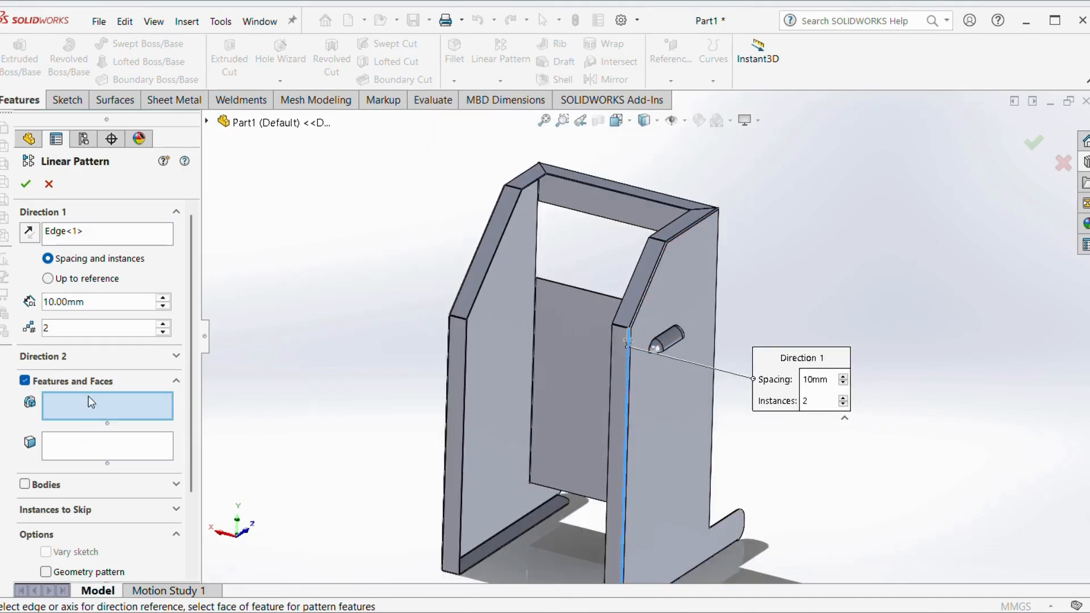
pyautogui.click(206, 122)
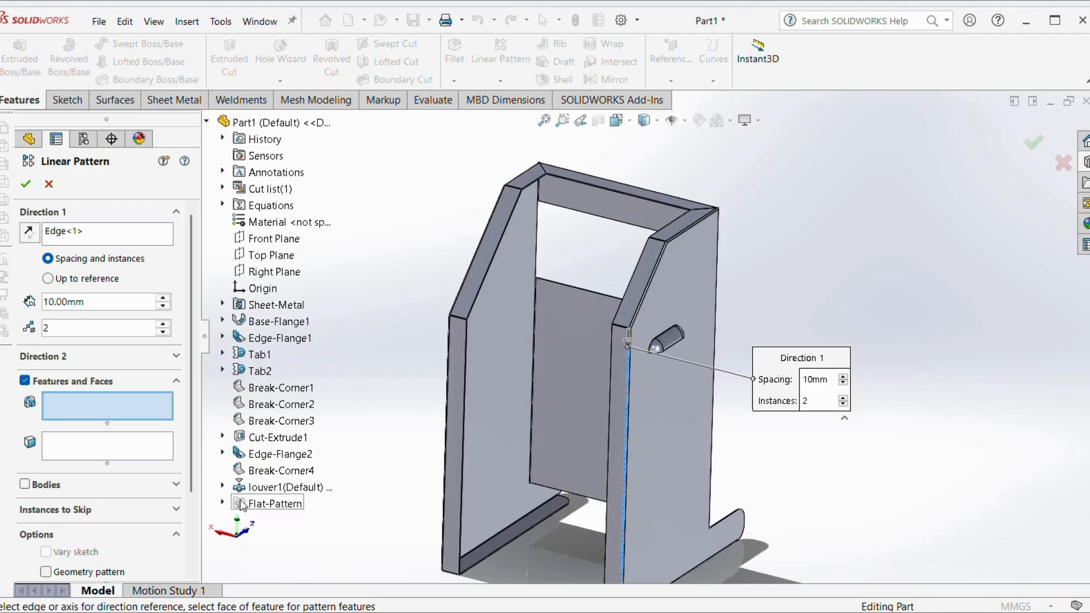
pyautogui.click(284, 487)
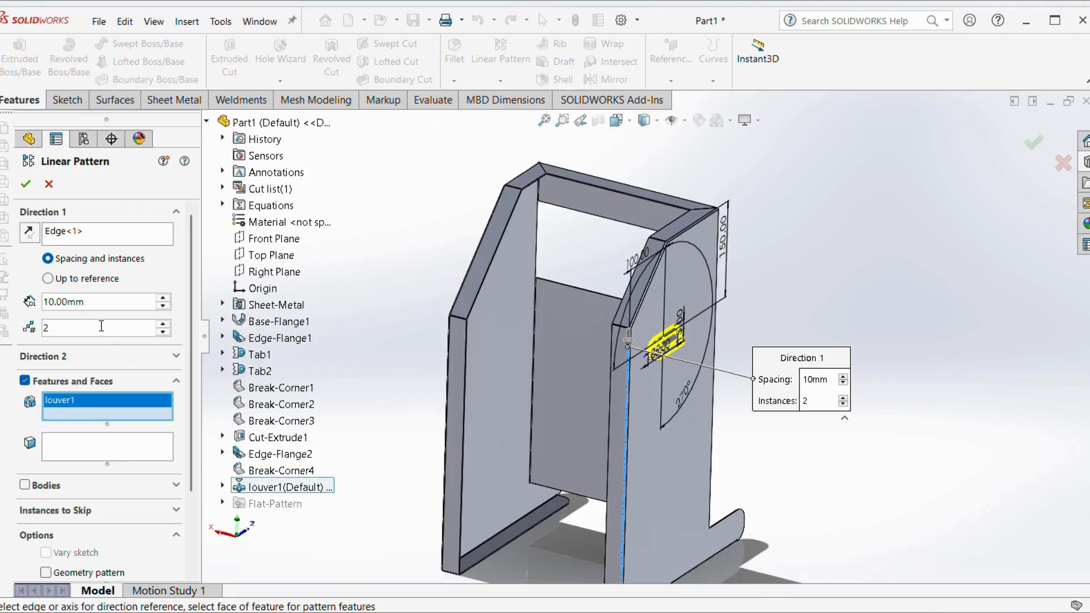
# Step: Set the louver pattern's spacing to 35 mm with 6 instances and create the pattern
pyautogui.click(104, 301)
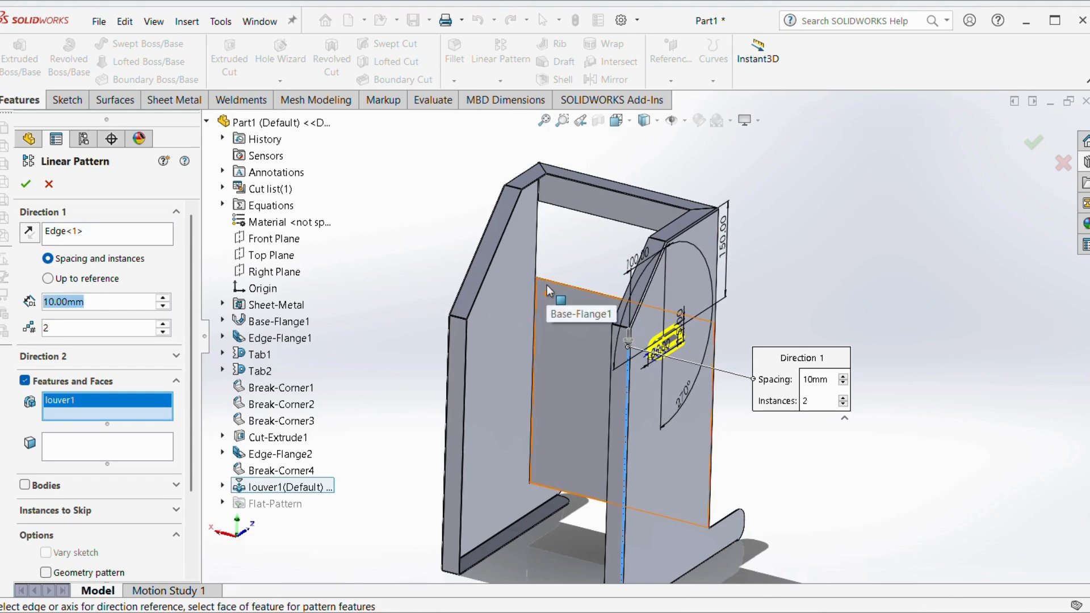
pyautogui.write('35')
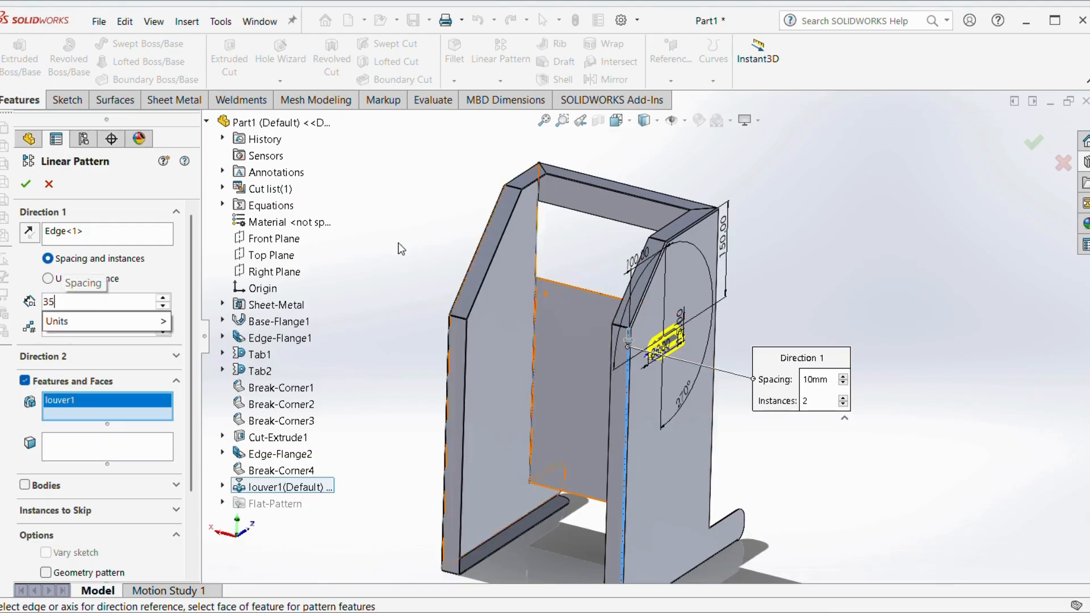
pyautogui.press('Return')
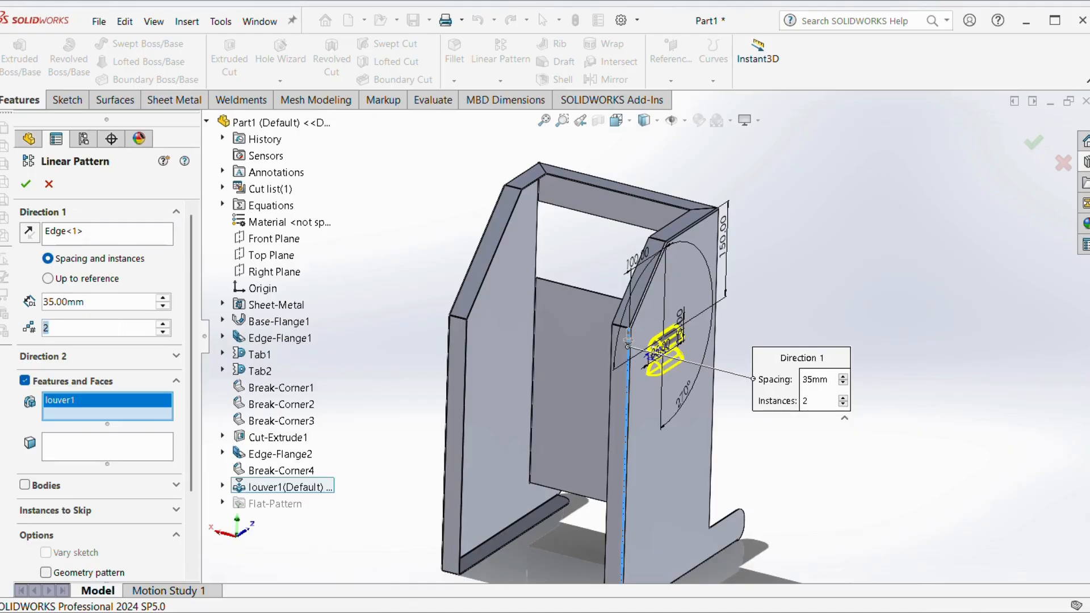
pyautogui.write('6')
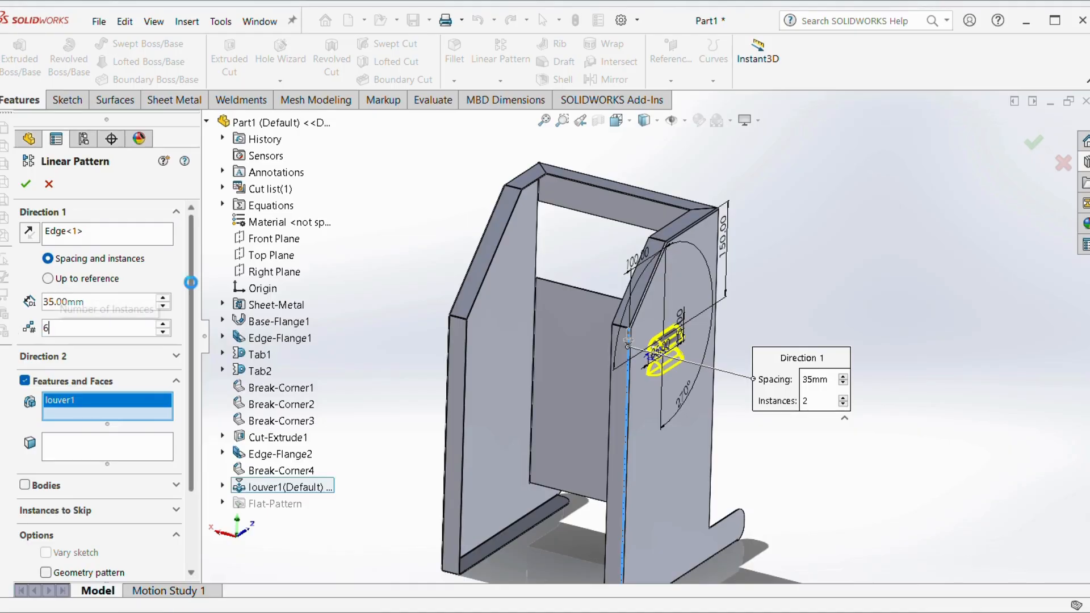
pyautogui.press('Return')
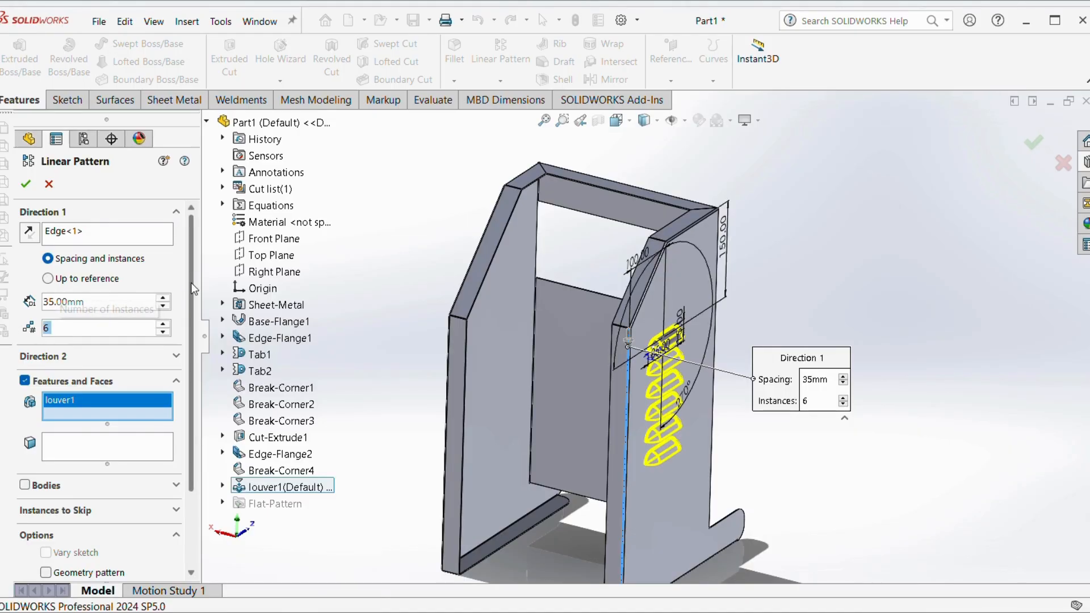
pyautogui.click(25, 184)
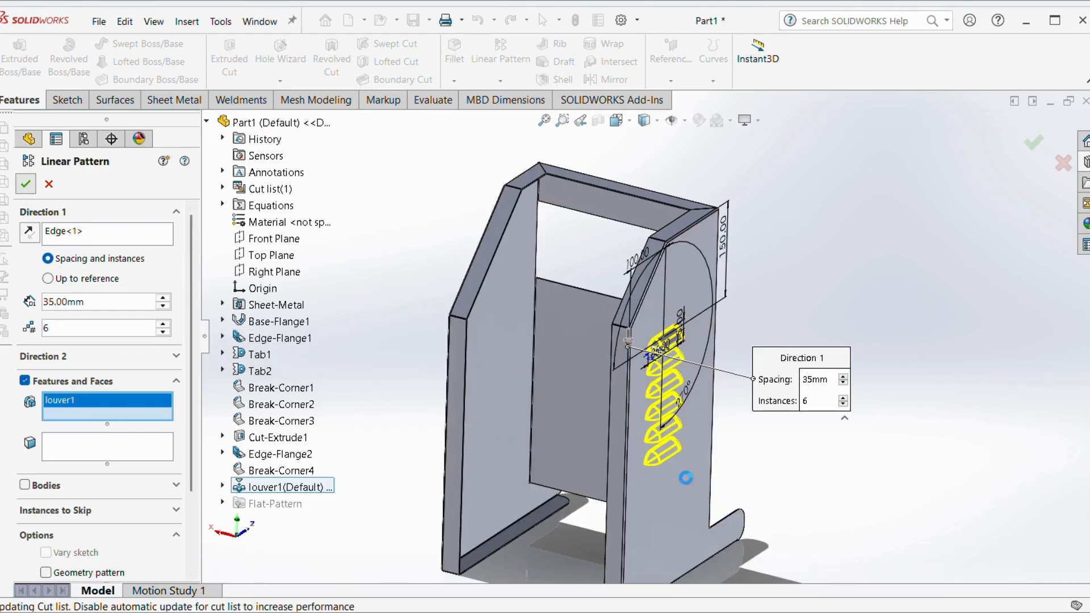
# Step: Examine the louver pattern from outside and inside the enclosure, and look over the opposite side panel
pyautogui.moveTo(689, 445); pyautogui.dragTo(554, 461, button='middle')
pyautogui.scroll(5, 618, 380)
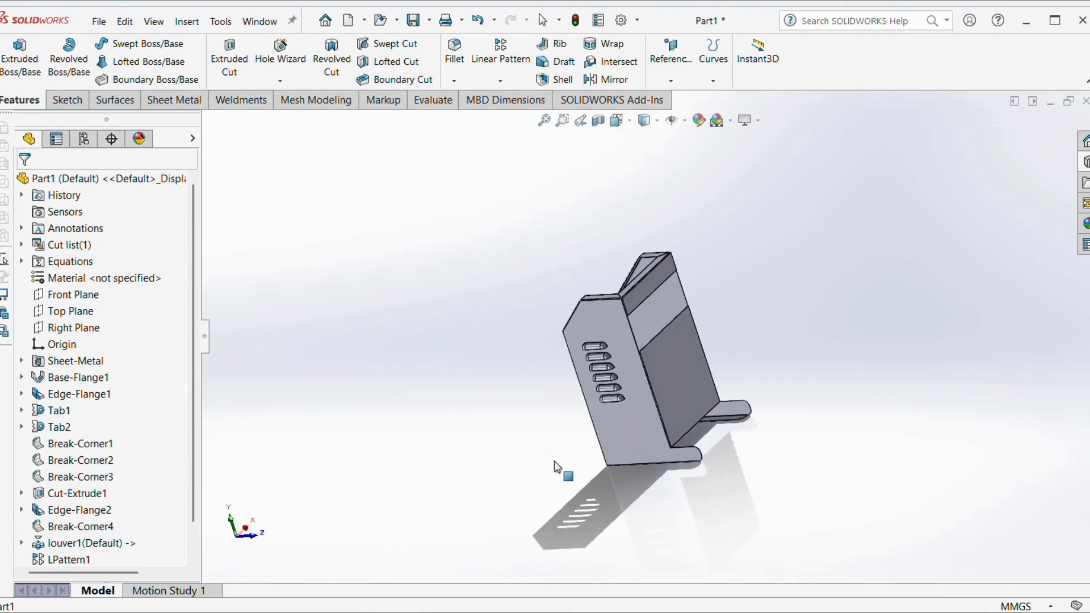
pyautogui.scroll(-3, 618, 352)
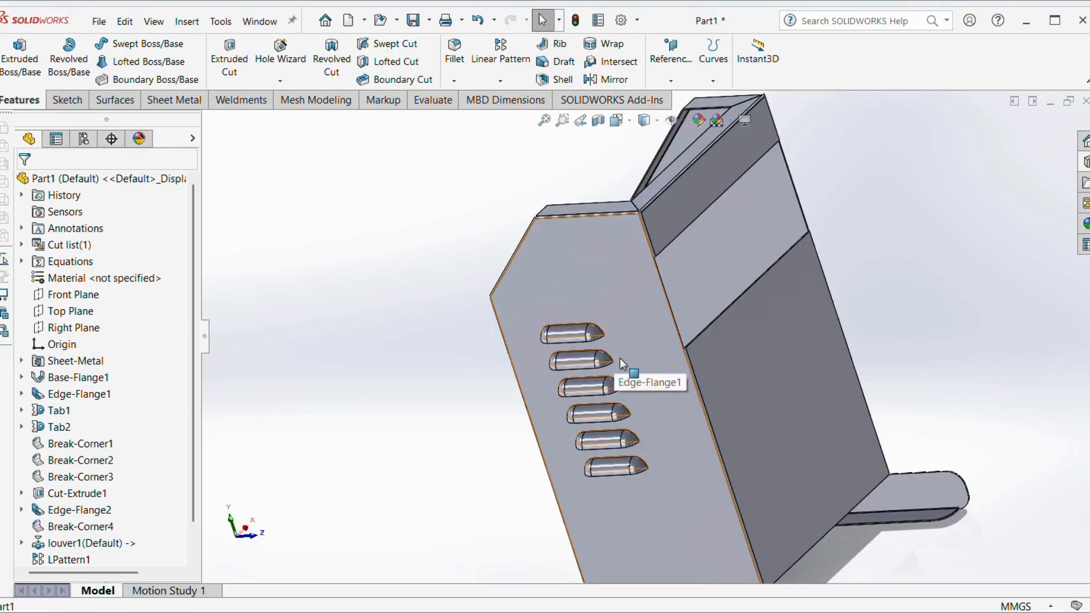
pyautogui.moveTo(613, 355); pyautogui.dragTo(735, 451, button='middle')
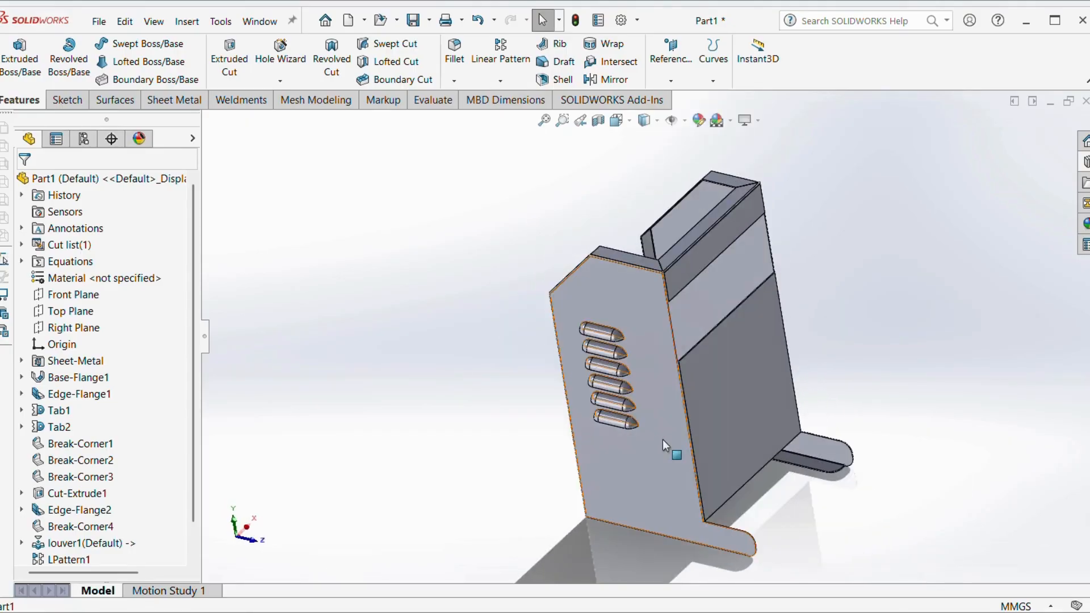
pyautogui.moveTo(674, 381); pyautogui.dragTo(864, 401, button='middle')
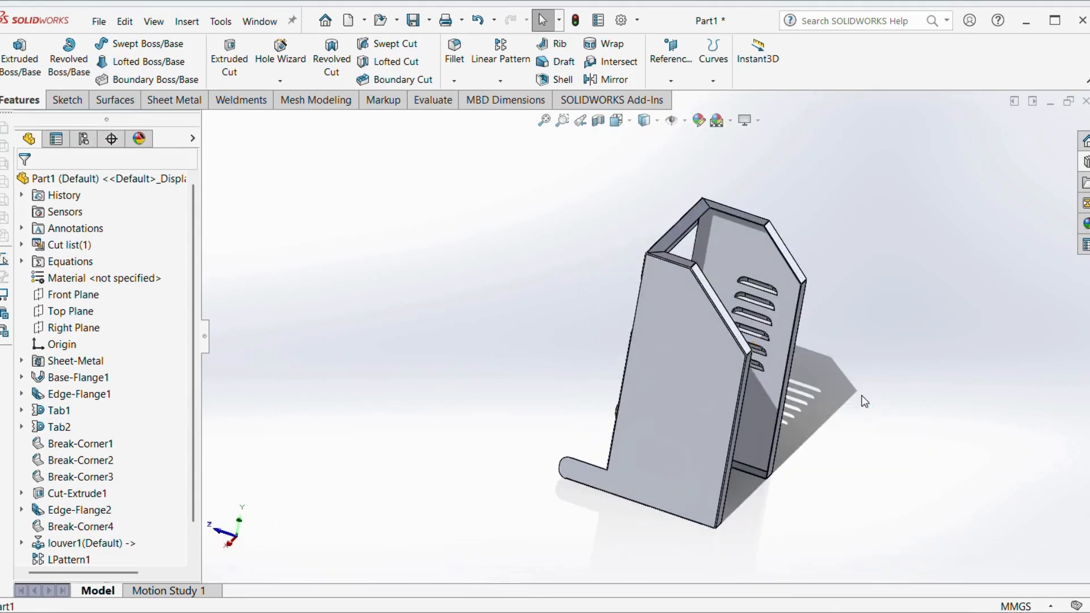
pyautogui.click(659, 390)
pyautogui.rightClick(659, 390)
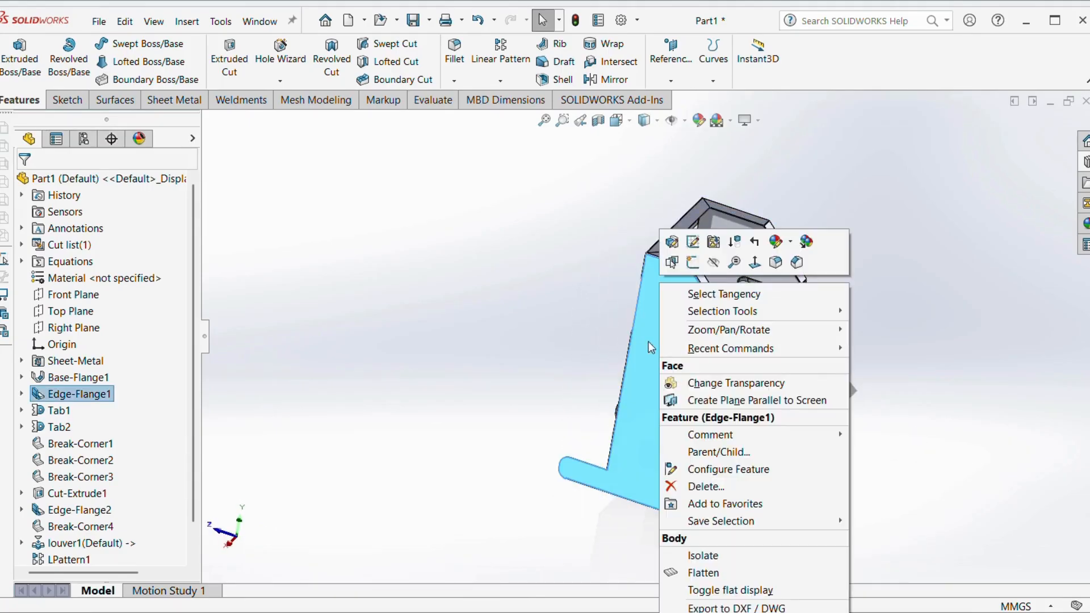
pyautogui.click(1029, 224)
pyautogui.click(1030, 225)
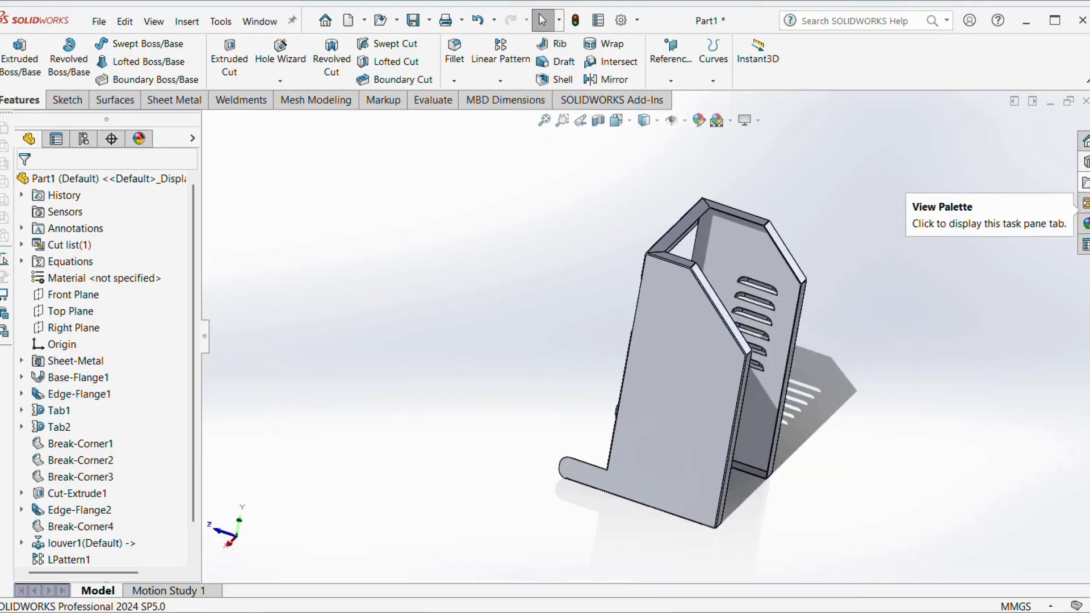
# Step: Place a louver forming tool from the Design Library's louvers folder on the outer face of the opposite side panel
pyautogui.click(1084, 162)
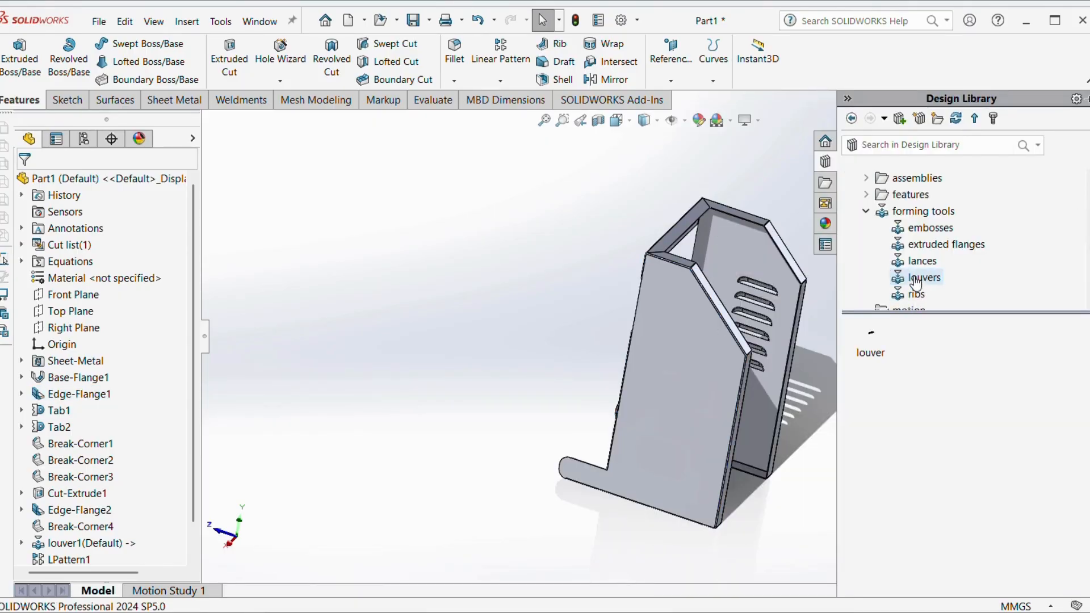
pyautogui.moveTo(916, 282); pyautogui.dragTo(673, 350)
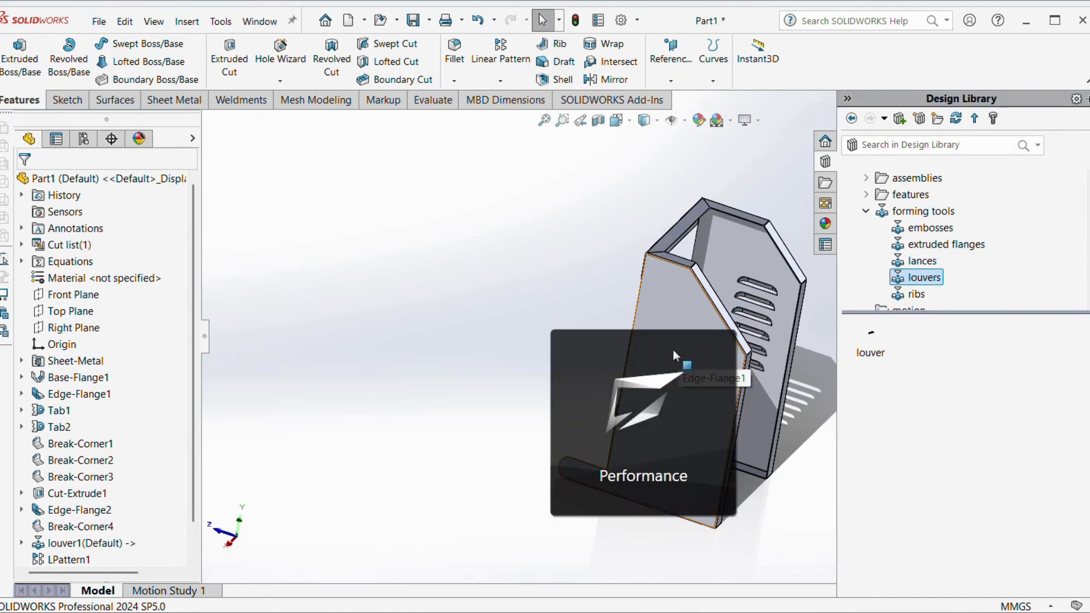
pyautogui.moveTo(673, 350); pyautogui.dragTo(680, 349)
pyautogui.click(1085, 162)
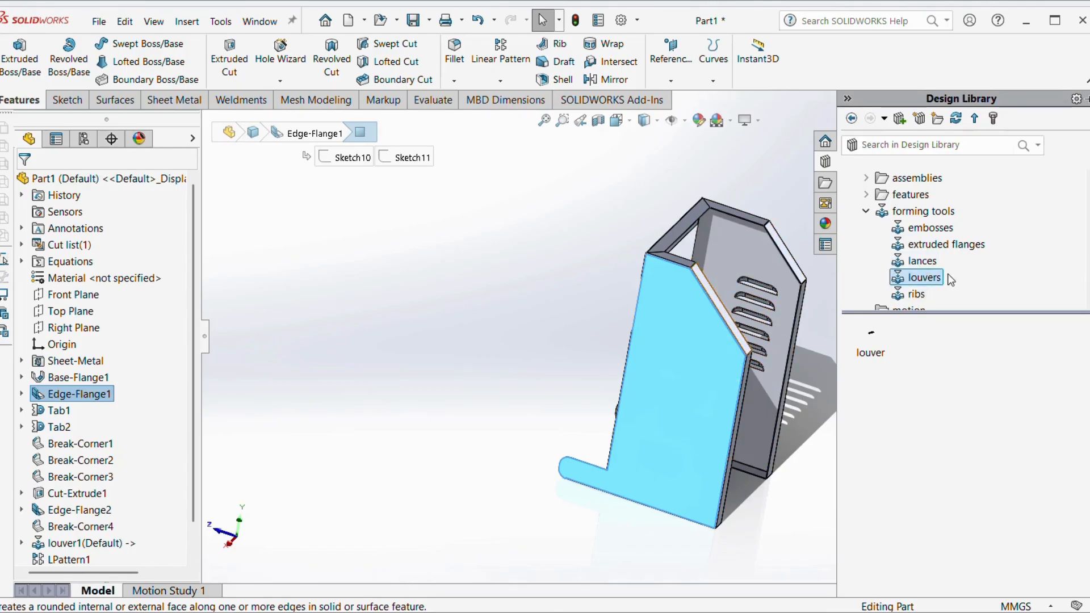
pyautogui.moveTo(871, 341); pyautogui.dragTo(672, 366)
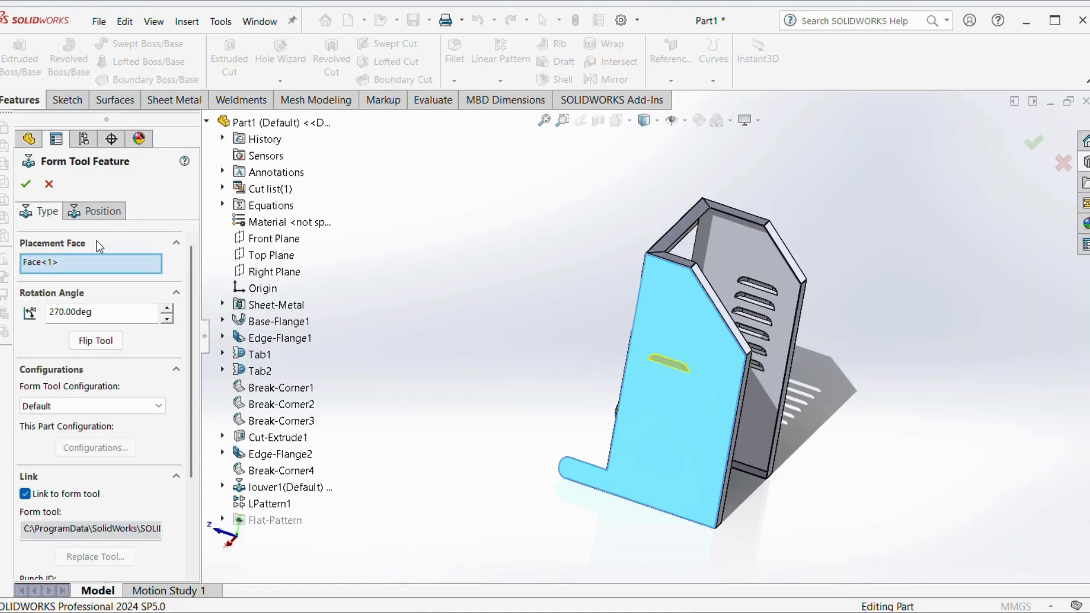
# Step: Flip the direction of the louver forming tool on the opposite side panel
pyautogui.scroll(-5, 646, 375)
pyautogui.moveTo(647, 375); pyautogui.dragTo(612, 366, button='middle')
pyautogui.click(96, 341)
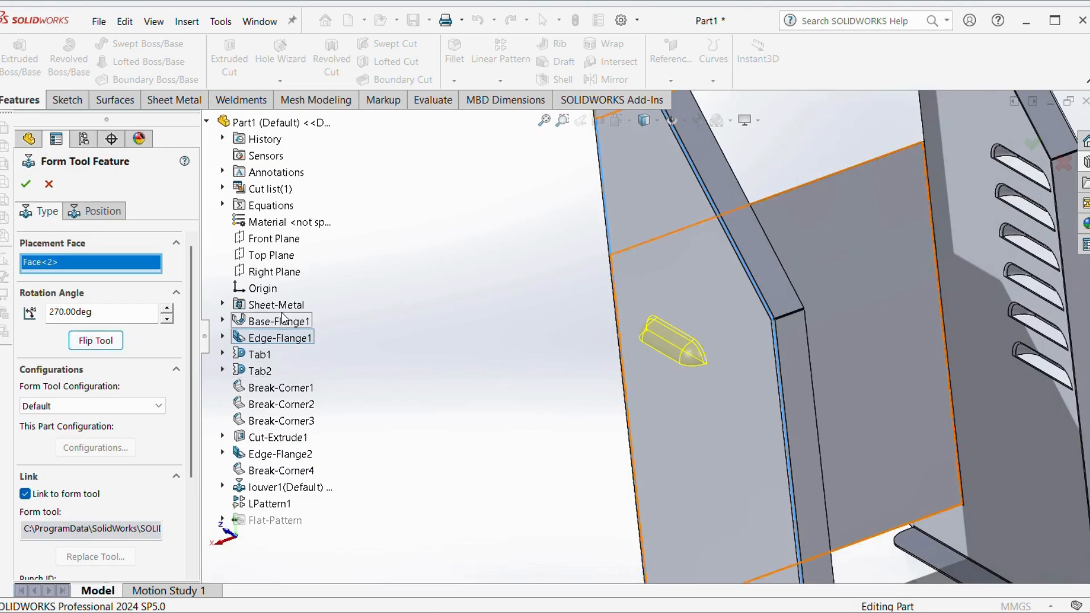
# Step: Dimension the louver tool's position point 120 mm from the side panel's long vertical edge beneath the slanted corner
pyautogui.scroll(3, 557, 325)
pyautogui.moveTo(557, 325); pyautogui.dragTo(636, 275, button='middle')
pyautogui.press('space')
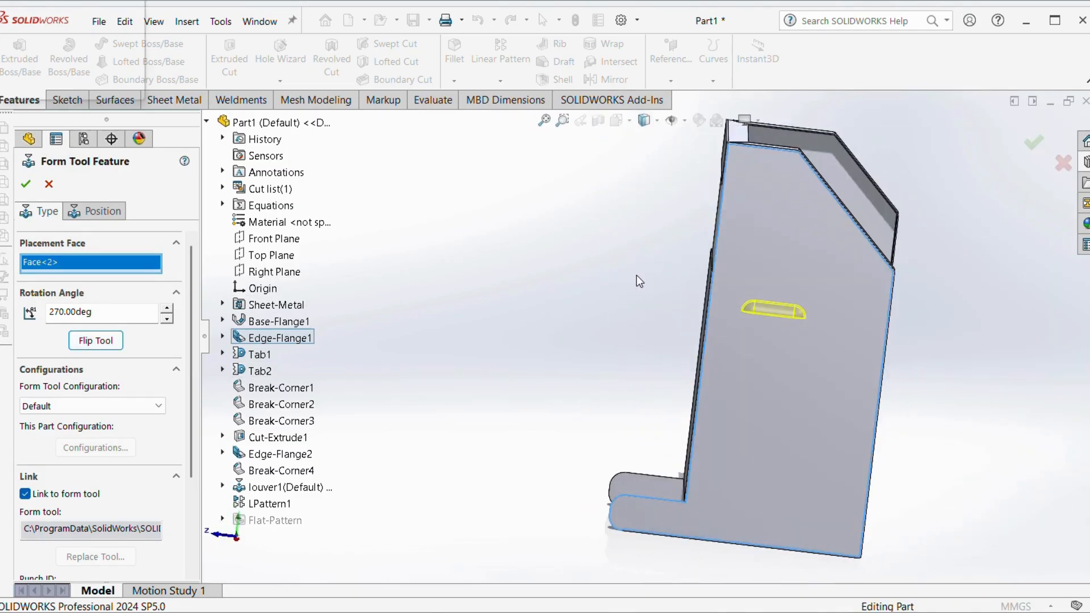
pyautogui.click(529, 408)
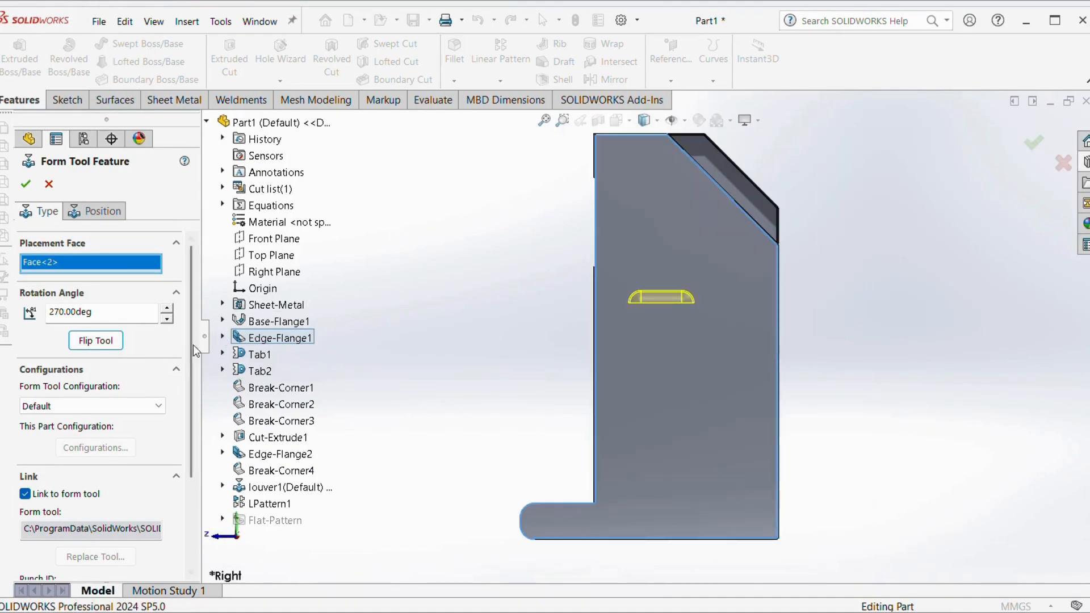
pyautogui.click(101, 211)
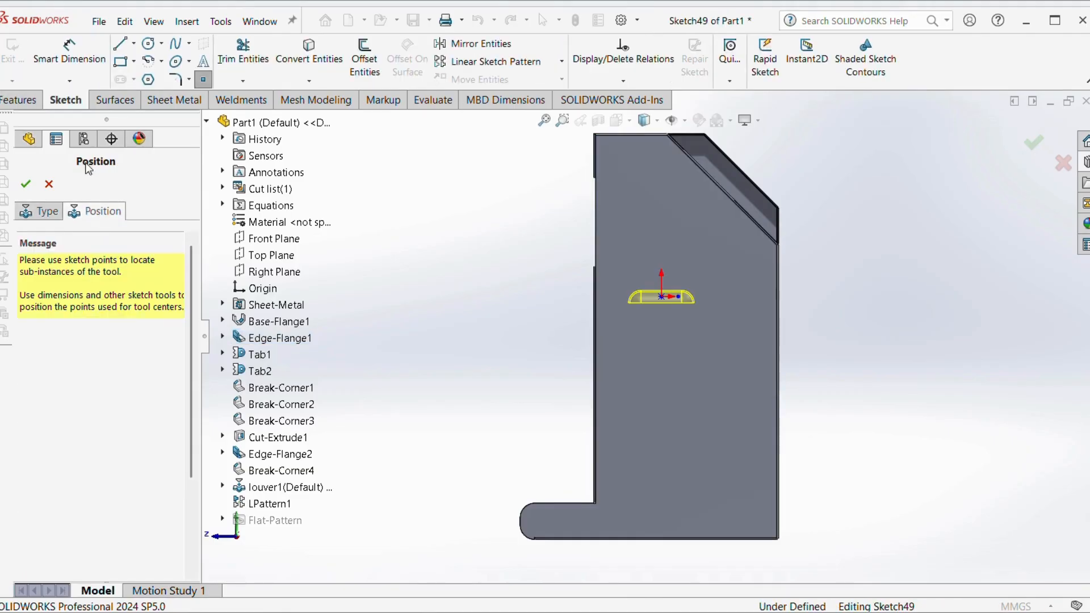
pyautogui.click(67, 62)
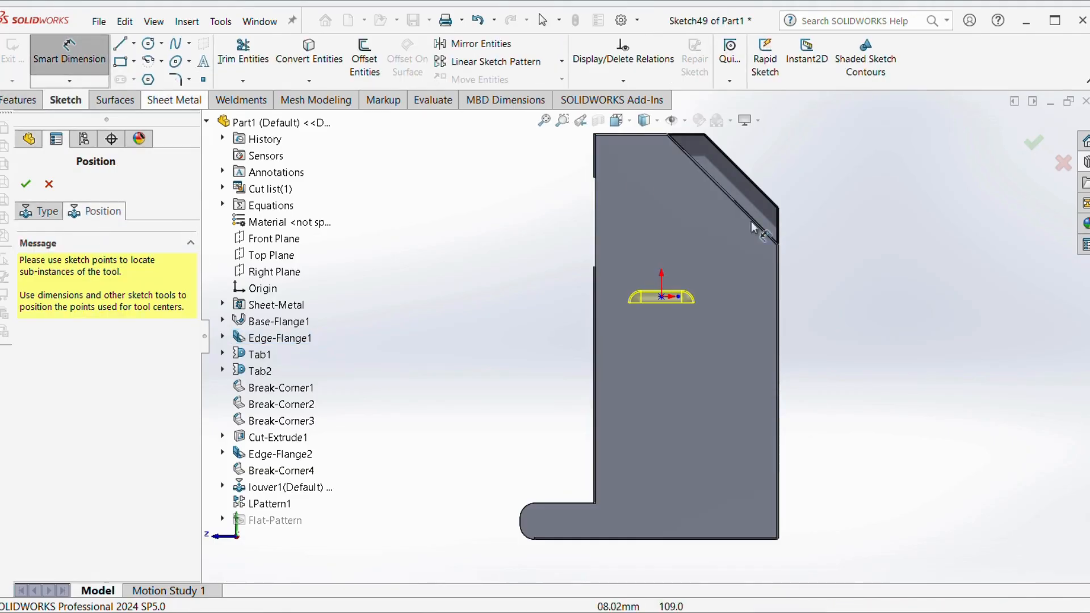
pyautogui.click(677, 298)
pyautogui.scroll(-3, 789, 253)
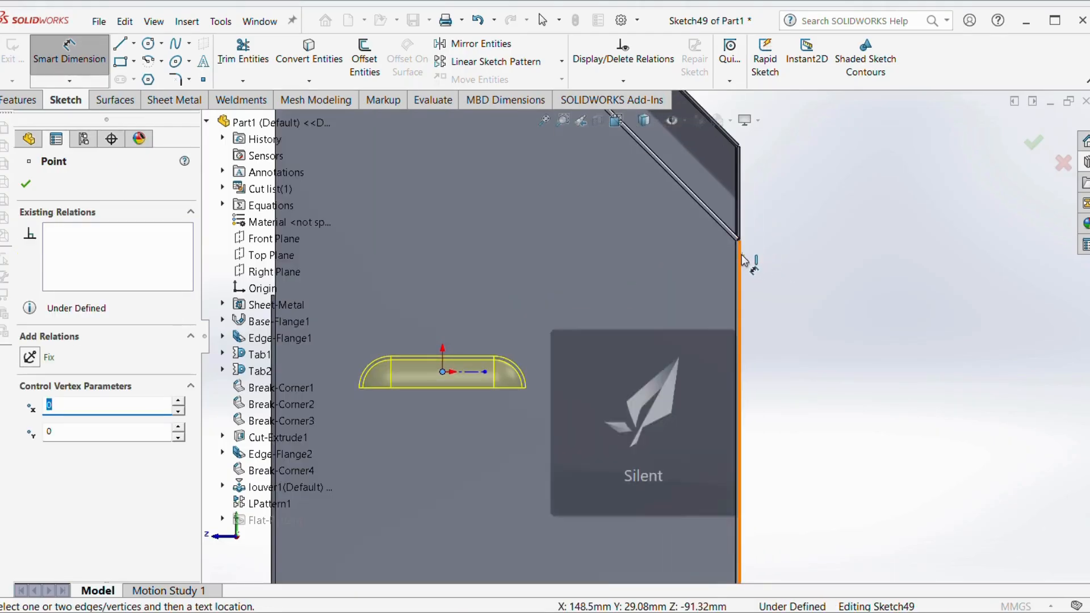
pyautogui.click(744, 260)
pyautogui.click(827, 290)
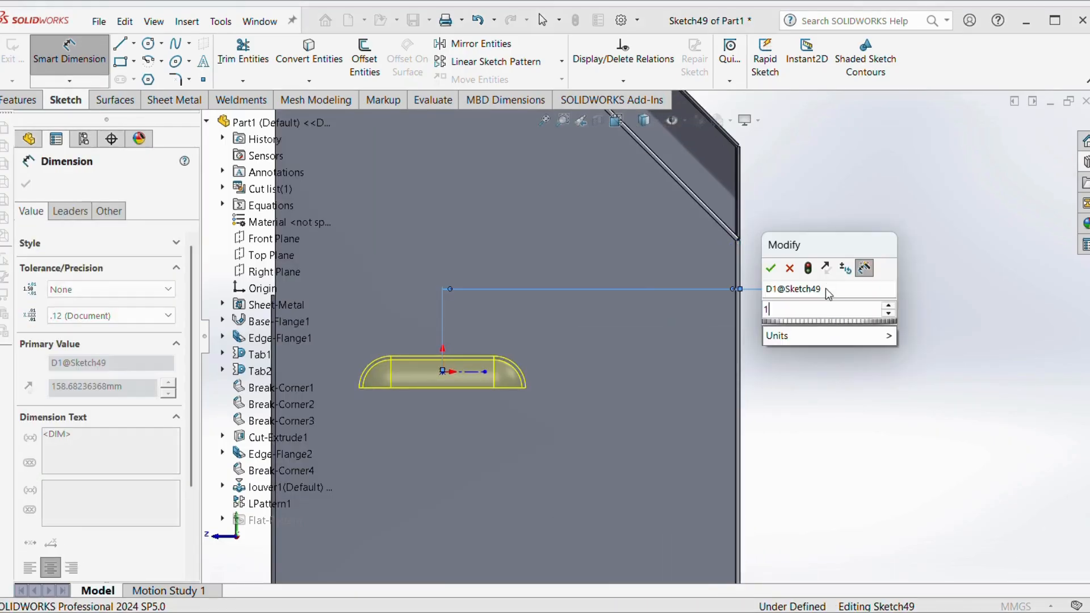
pyautogui.write('10')
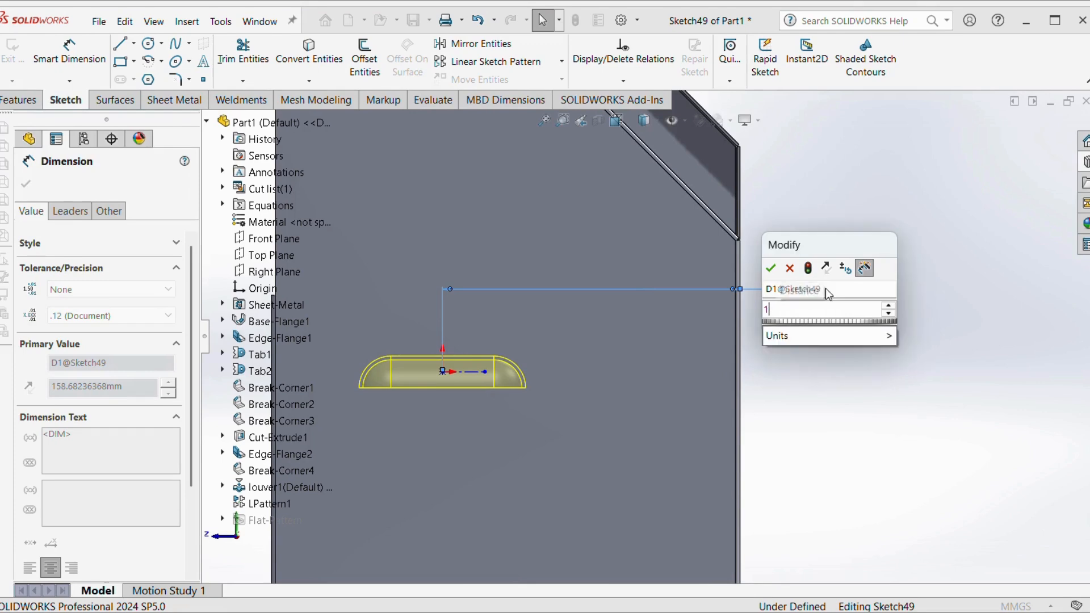
pyautogui.press('BackSpace')
pyautogui.write('20')
pyautogui.press('Return')
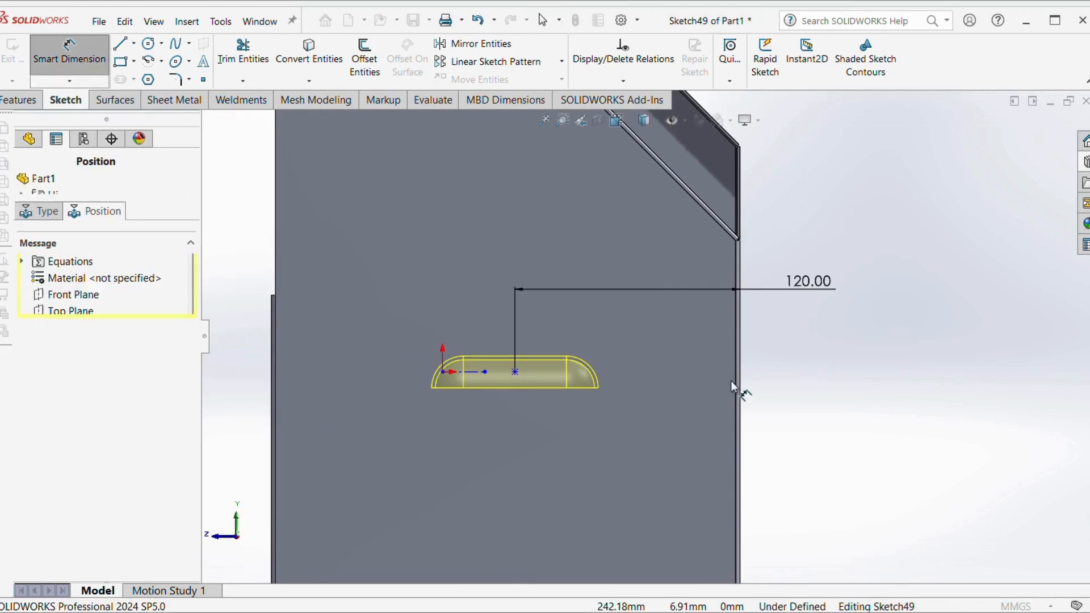
# Step: Dimension the louver tool's position point 150 mm below the side panel's top edge
pyautogui.click(515, 373)
pyautogui.scroll(3, 613, 418)
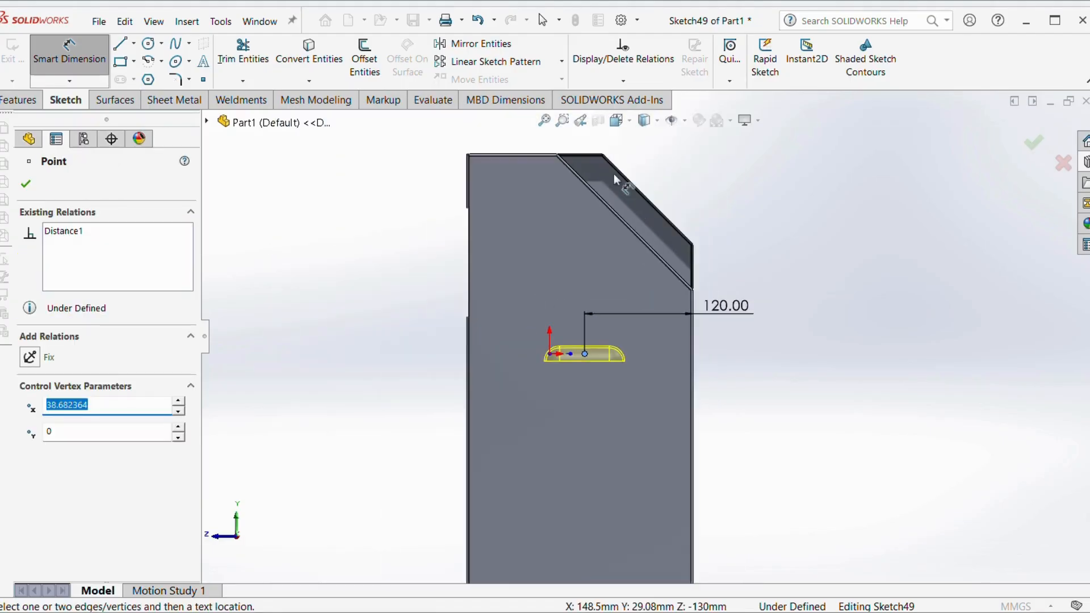
pyautogui.scroll(-5, 568, 199)
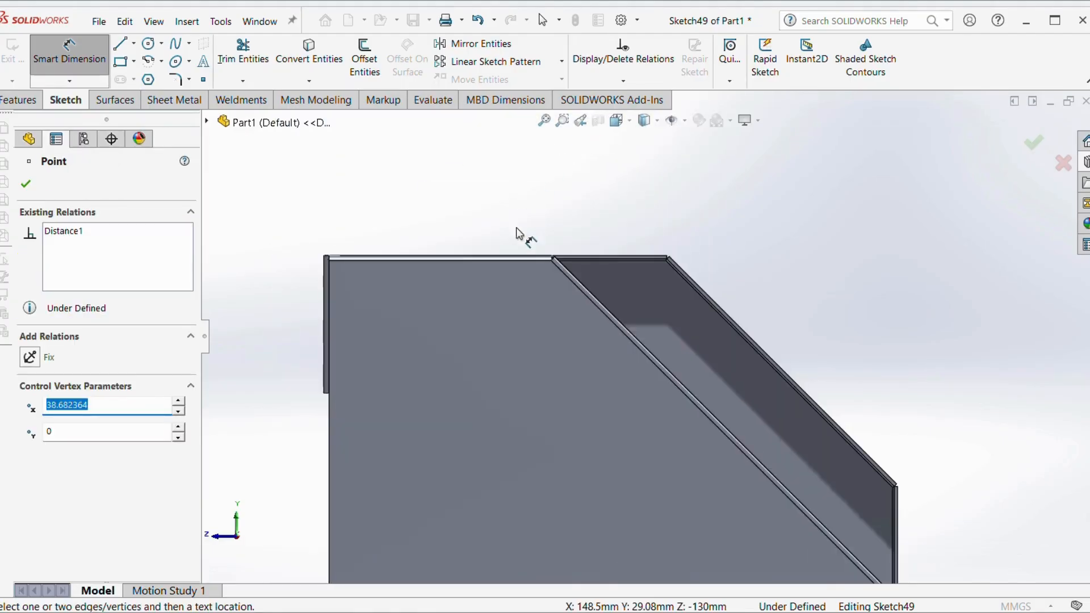
pyautogui.click(506, 257)
pyautogui.scroll(3, 651, 334)
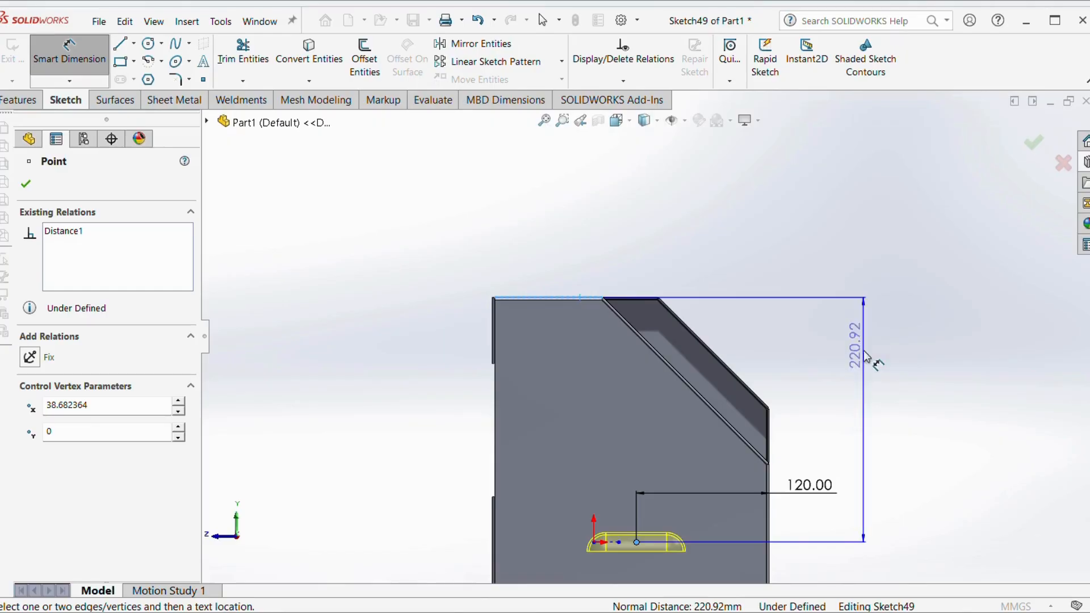
pyautogui.click(868, 397)
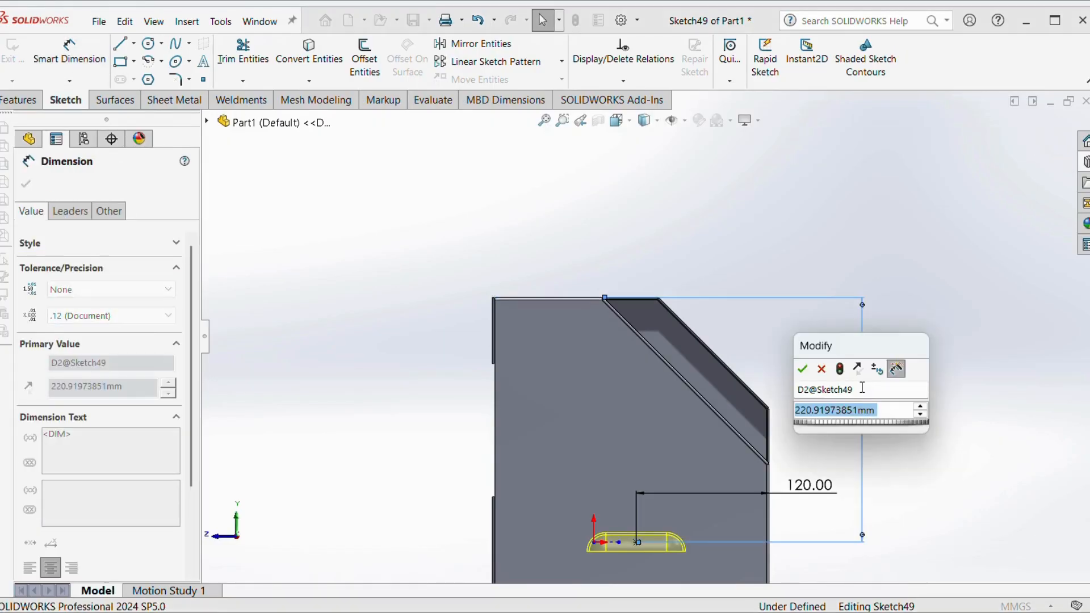
pyautogui.write('150')
pyautogui.press('Return')
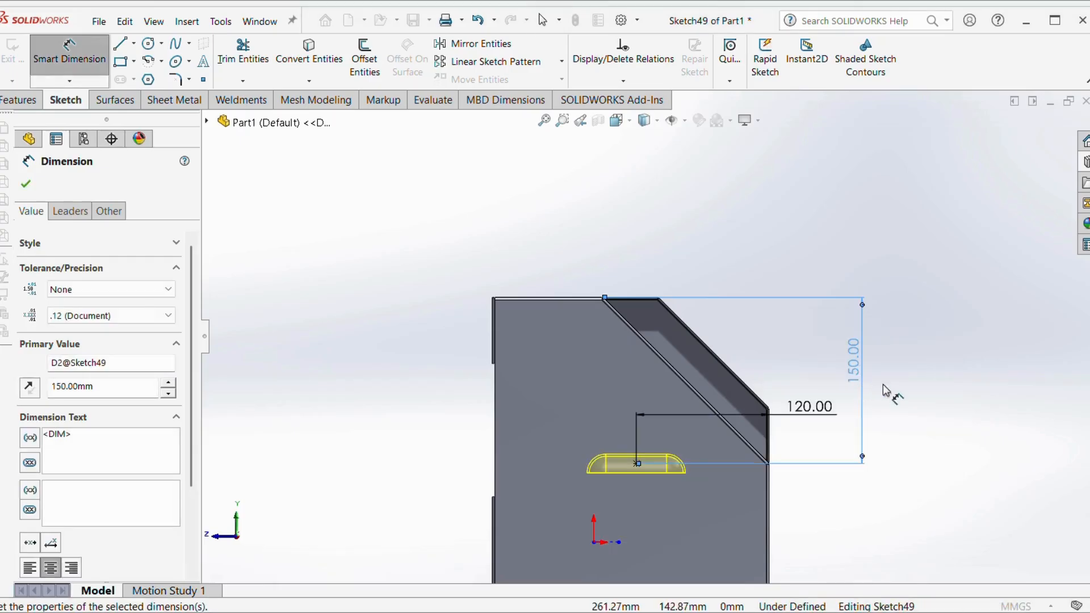
pyautogui.click(883, 391)
pyautogui.scroll(5, 708, 421)
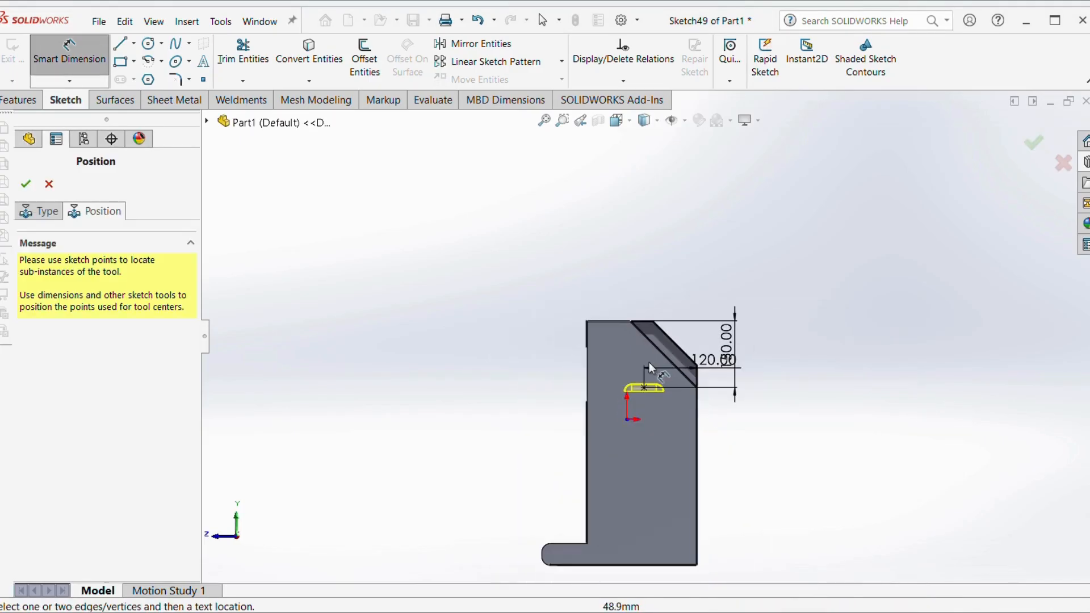
# Step: Compare the louver tool's position with the existing louvers on the opposite panel and cancel its placement
pyautogui.moveTo(649, 362); pyautogui.dragTo(625, 393, button='middle')
pyautogui.scroll(-4, 626, 392)
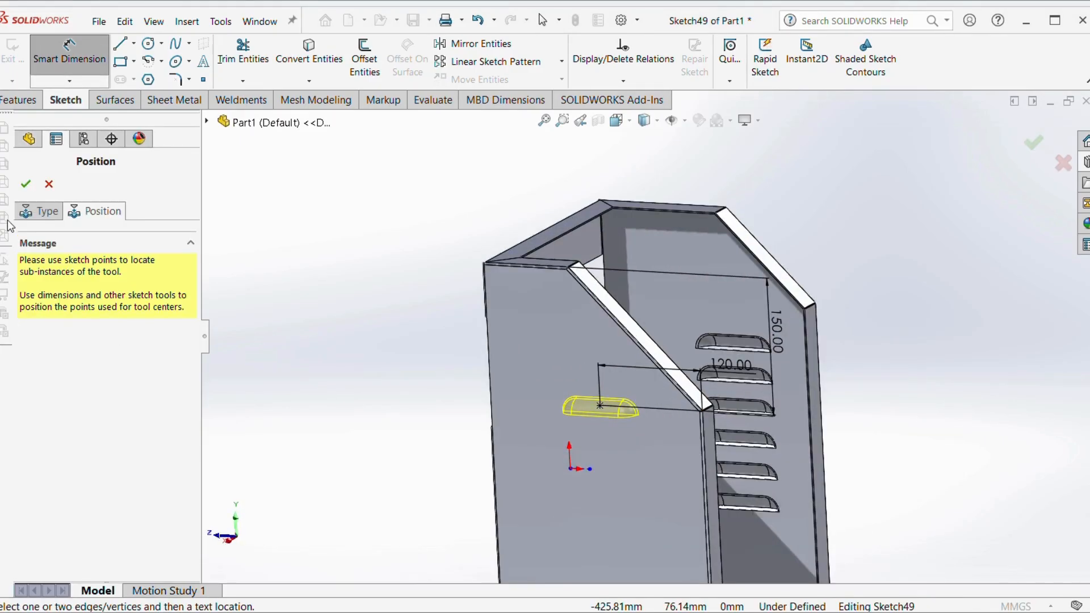
pyautogui.click(747, 400)
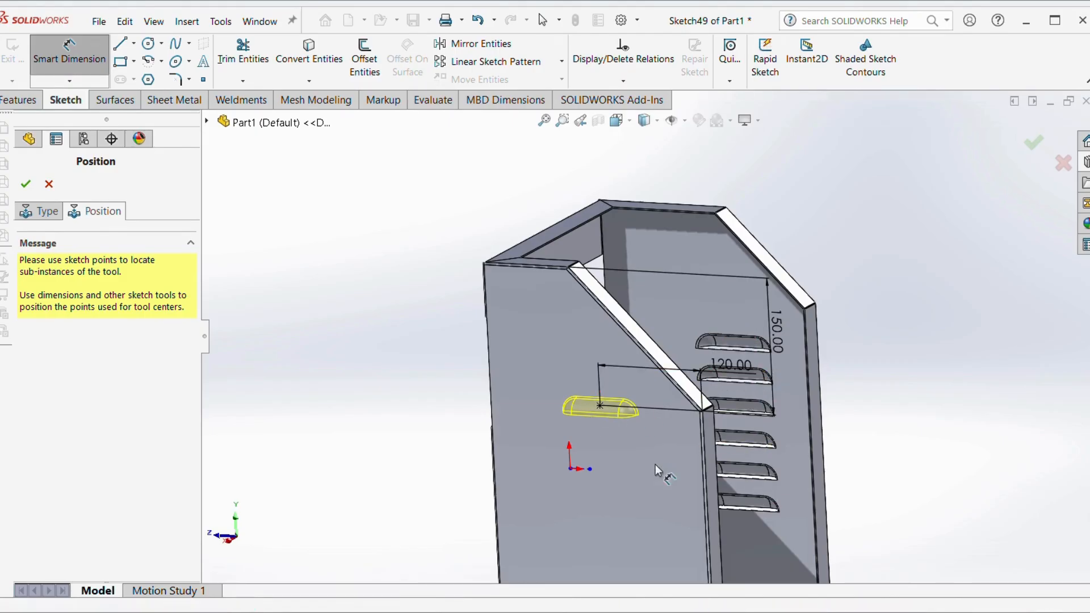
pyautogui.click(52, 186)
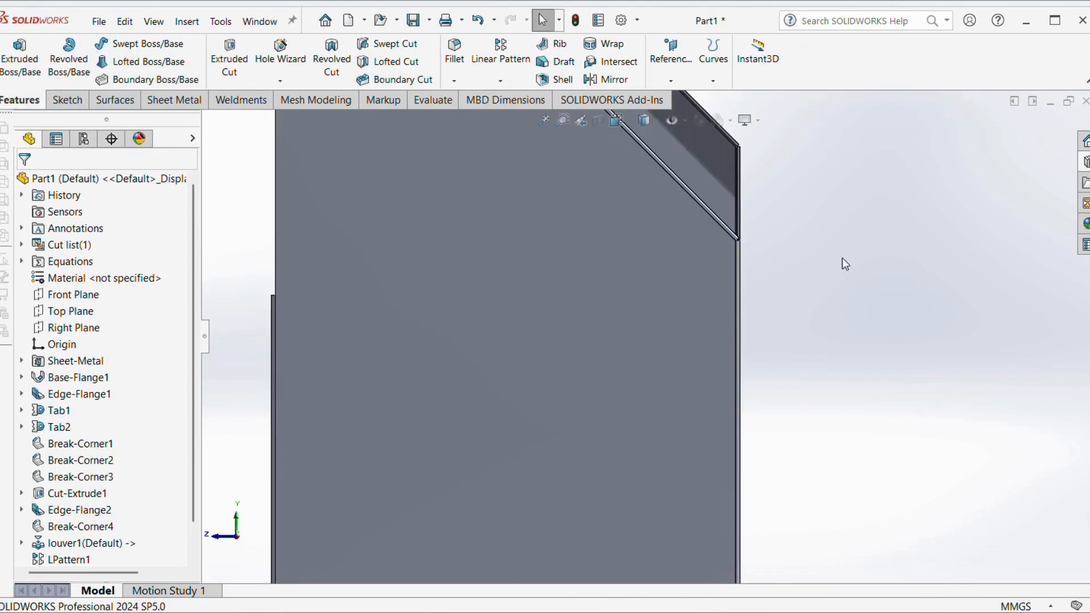
# Step: Show the Front, Top and Right reference planes on the enclosure model
pyautogui.scroll(5, 681, 326)
pyautogui.moveTo(650, 359); pyautogui.dragTo(709, 406, button='middle')
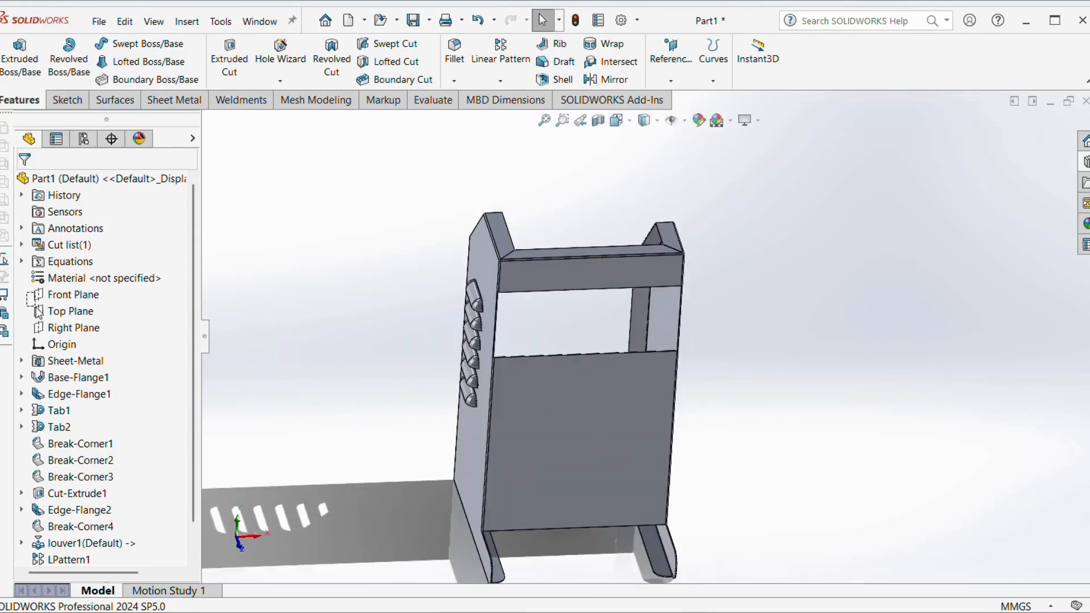
pyautogui.keyDown('shift'); pyautogui.click(48, 331); pyautogui.keyUp('shift')
pyautogui.rightClick(49, 331)
pyautogui.click(61, 310)
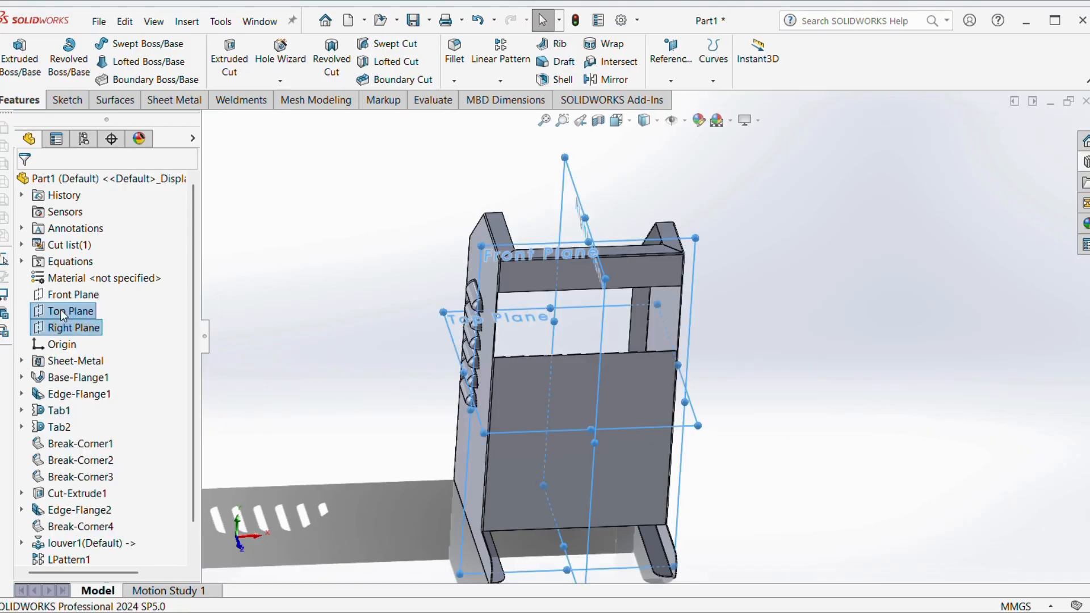
pyautogui.click(349, 232)
pyautogui.scroll(2, 553, 332)
pyautogui.moveTo(542, 334)
pyautogui.mouseDown(button='middle')
pyautogui.moveTo(570, 297)
pyautogui.moveTo(618, 284)
pyautogui.moveTo(550, 341)
pyautogui.mouseUp(button='middle')
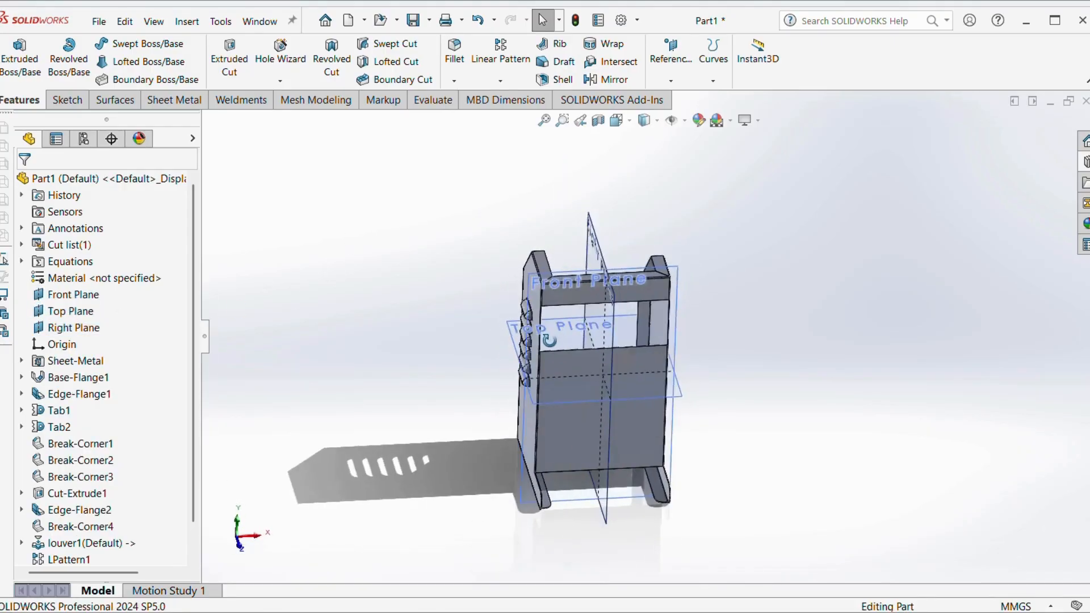
# Step: Mirror the louver1 and LPattern1 features about the Right Plane onto the opposite side panel
pyautogui.scroll(-2, 612, 357)
pyautogui.moveTo(612, 359); pyautogui.dragTo(696, 369, button='middle')
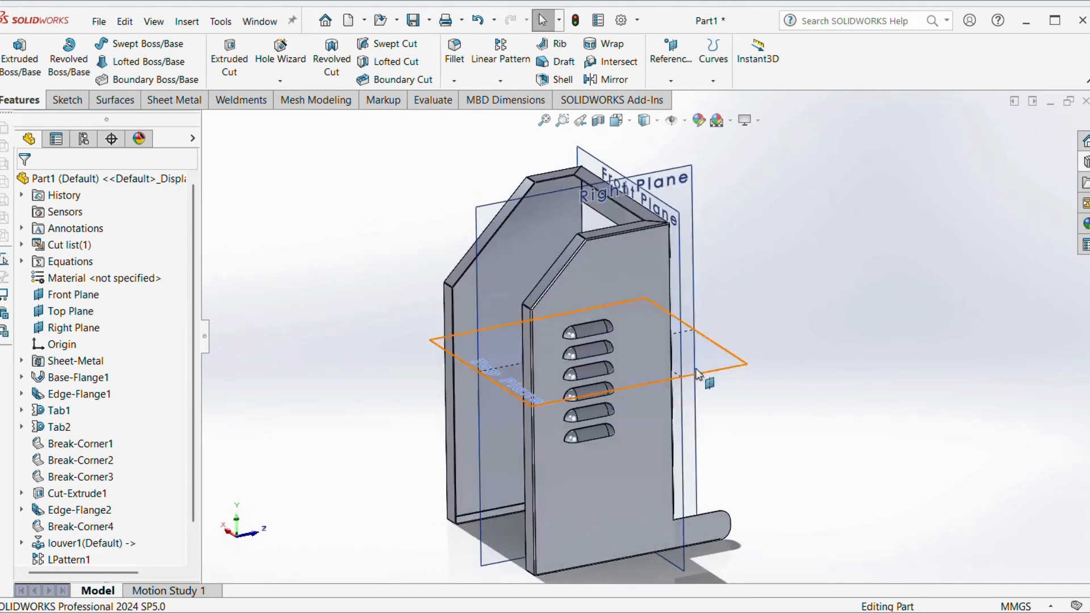
pyautogui.moveTo(580, 383); pyautogui.dragTo(505, 318, button='middle')
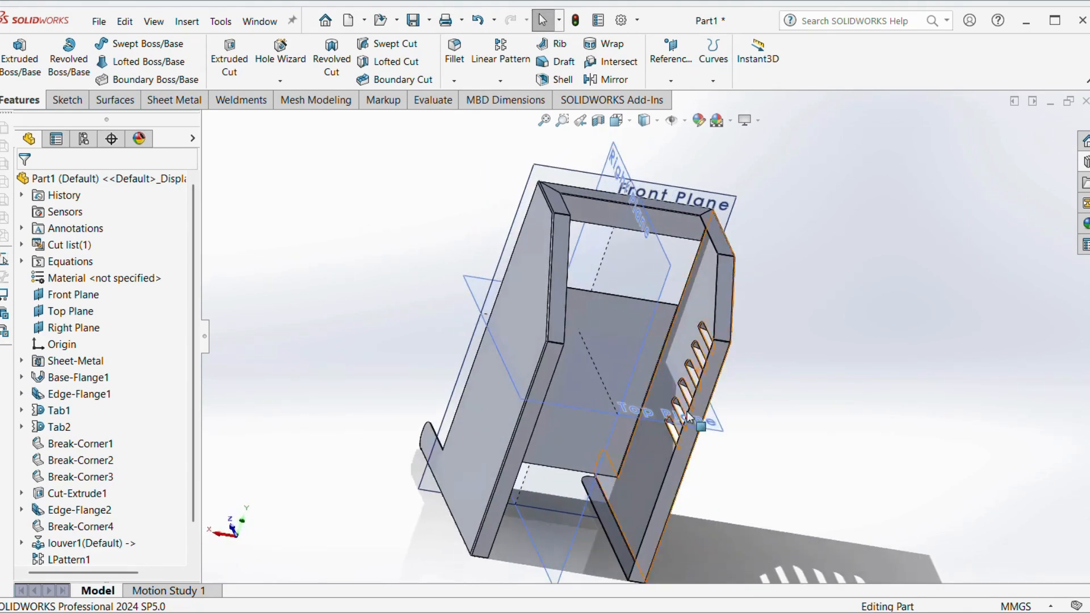
pyautogui.click(506, 318)
pyautogui.click(653, 322)
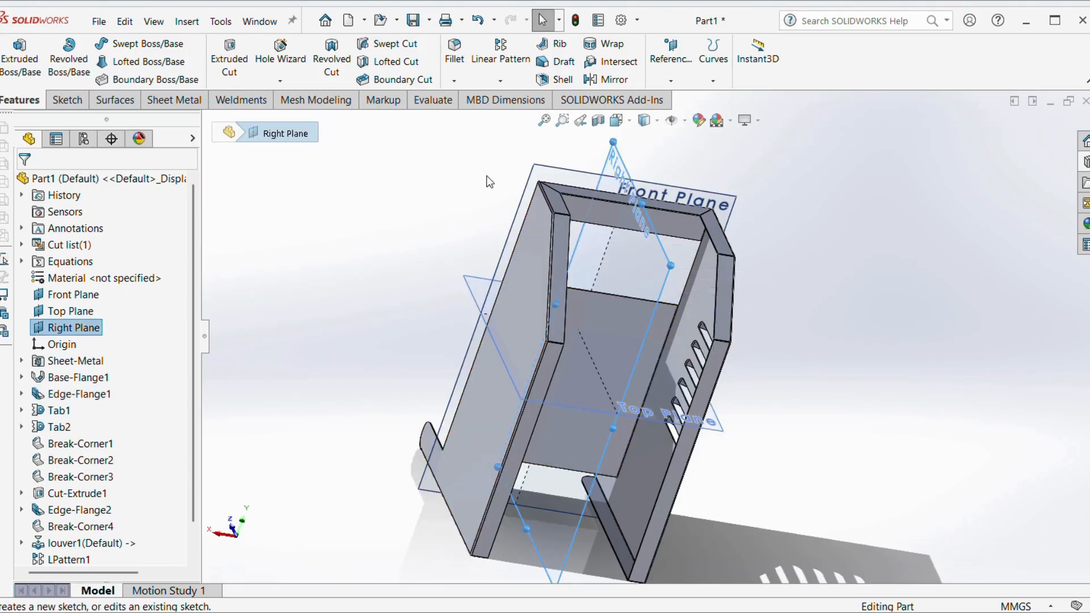
pyautogui.click(514, 82)
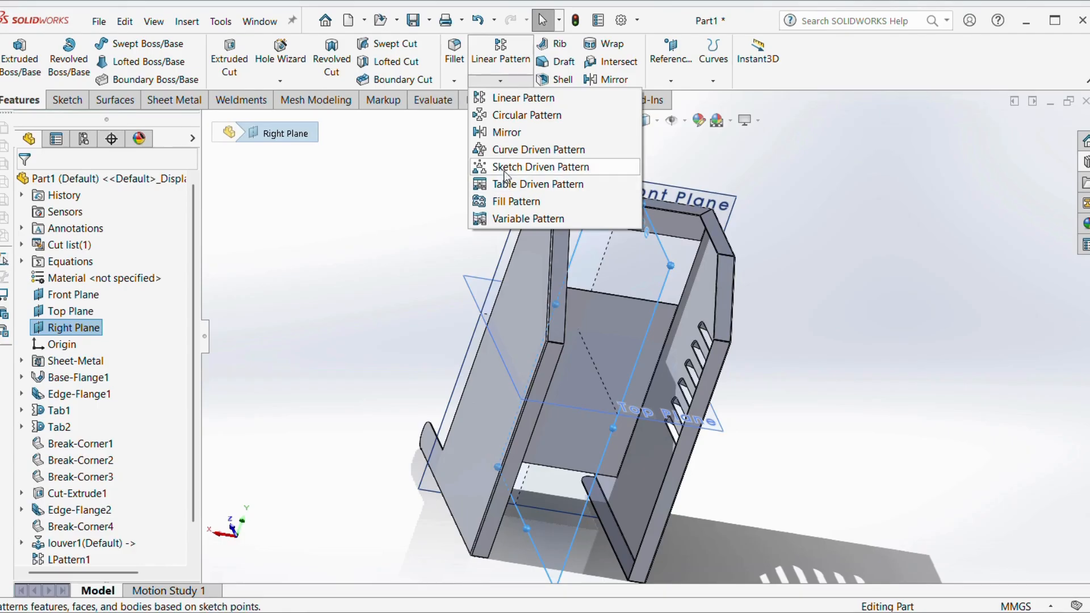
pyautogui.click(507, 134)
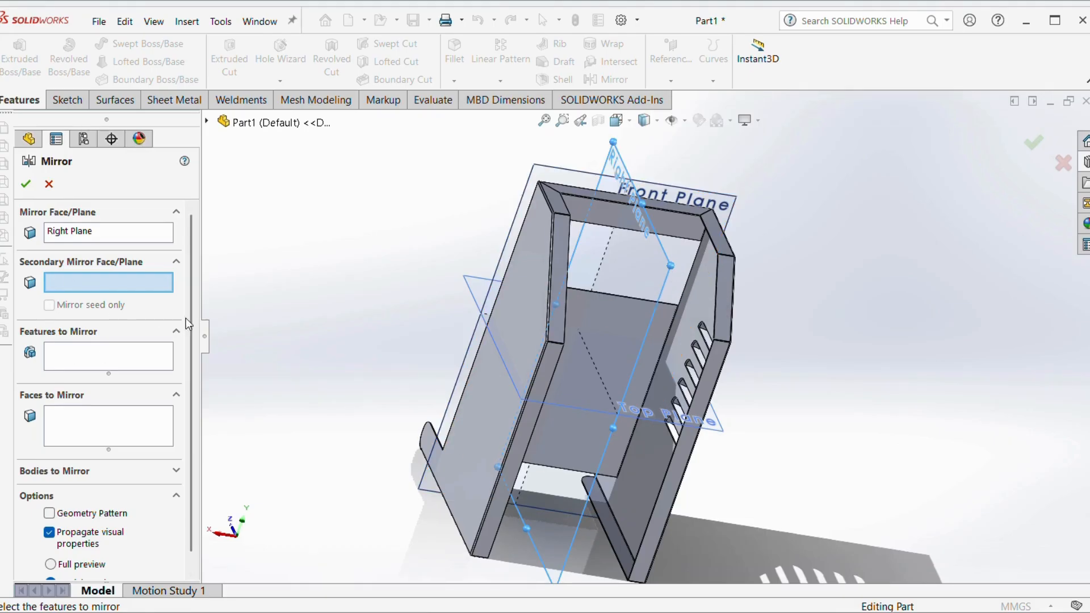
pyautogui.click(95, 361)
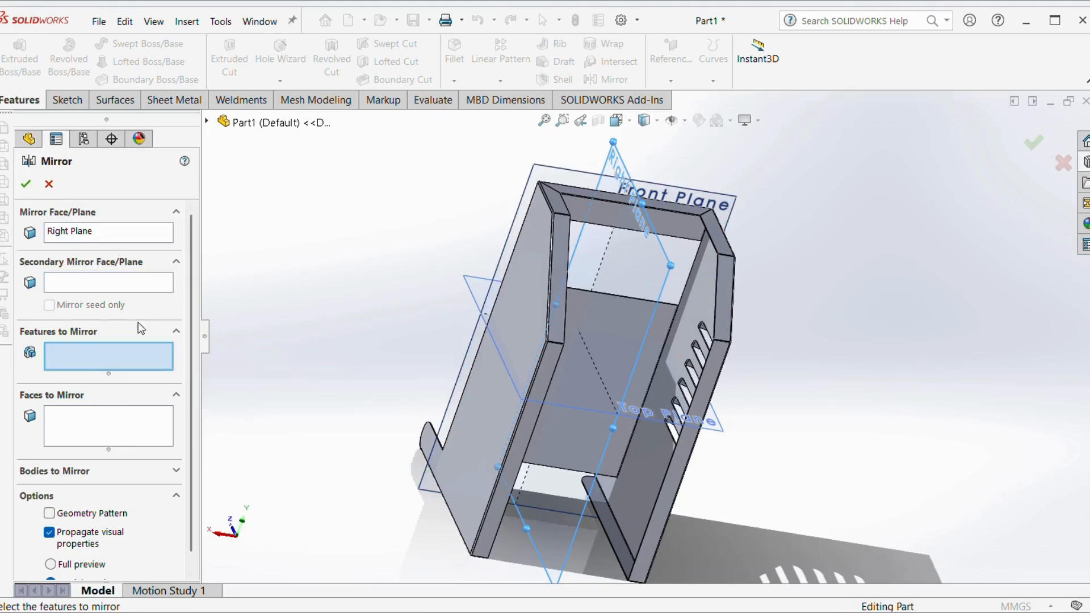
pyautogui.click(208, 121)
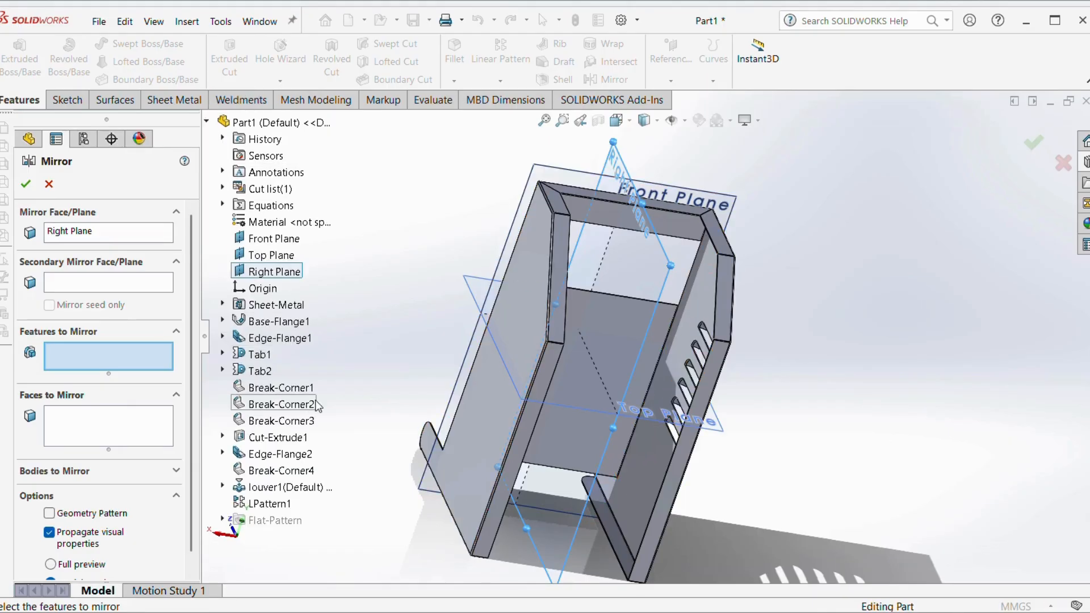
pyautogui.click(265, 489)
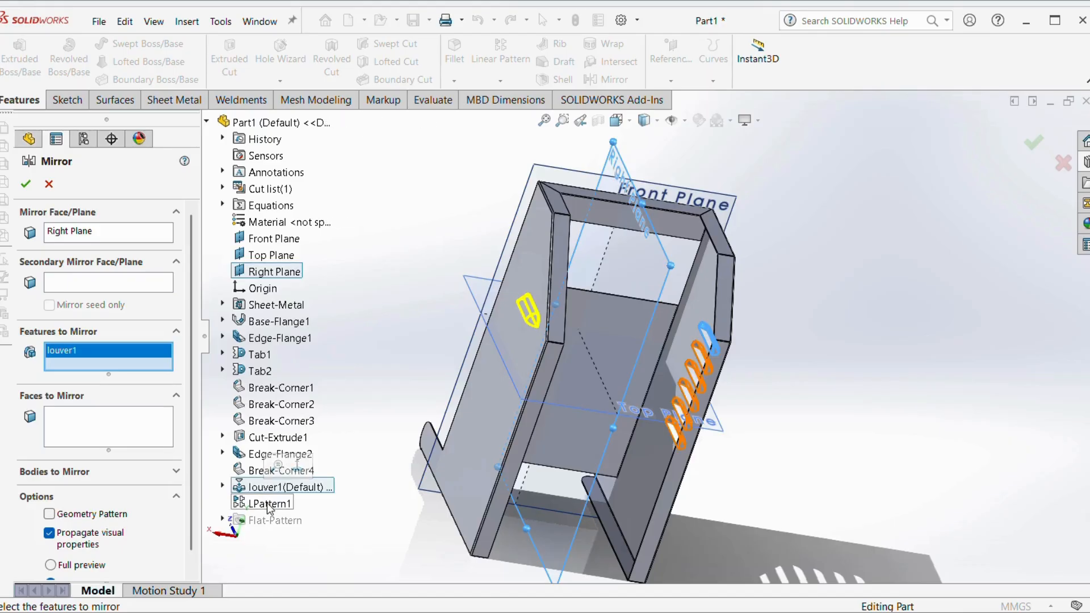
pyautogui.click(269, 503)
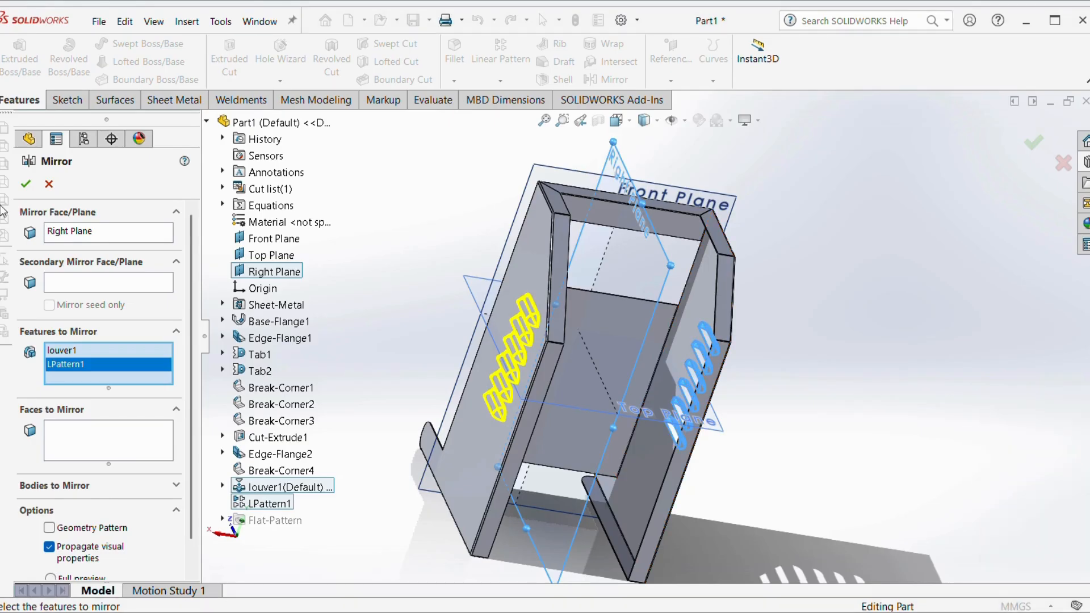
pyautogui.click(24, 185)
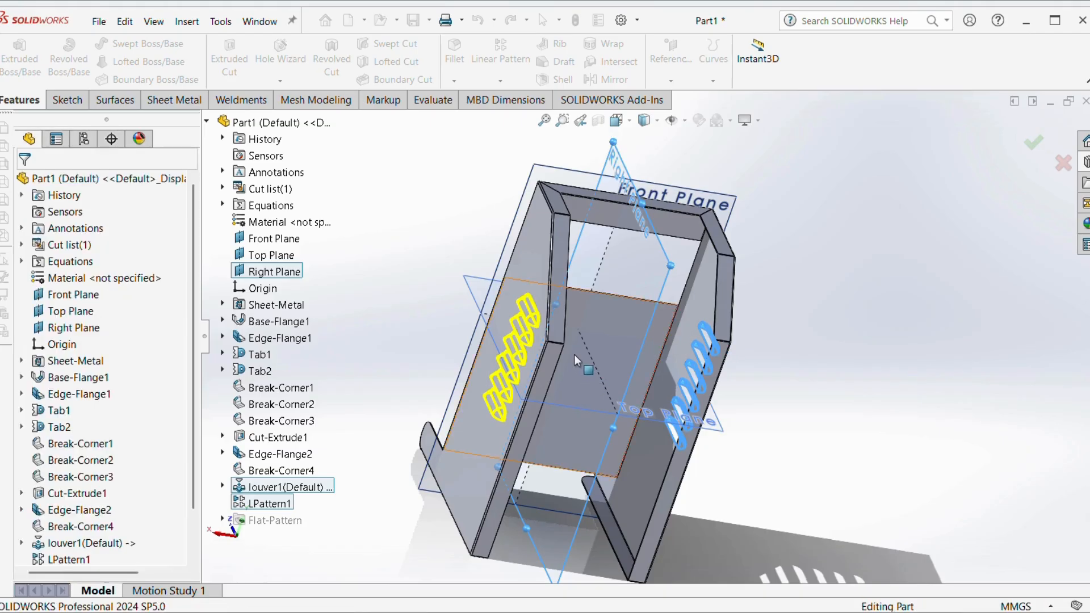
# Step: Hide the reference planes and examine the louvers on both side panels from several angles
pyautogui.moveTo(545, 376); pyautogui.dragTo(697, 369, button='middle')
pyautogui.click(672, 120)
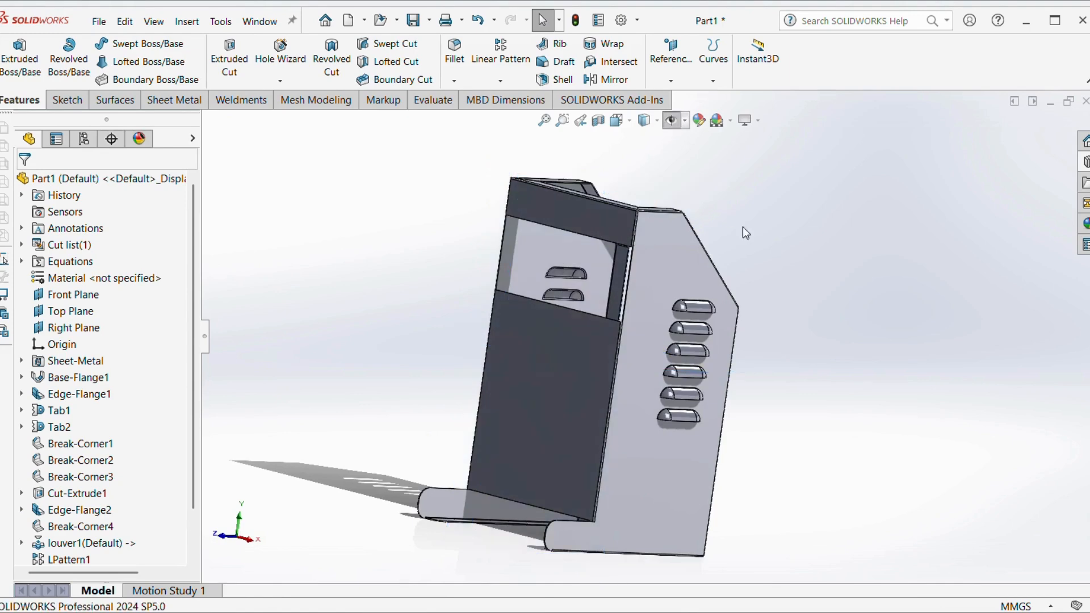
pyautogui.moveTo(745, 231); pyautogui.dragTo(669, 377, button='middle')
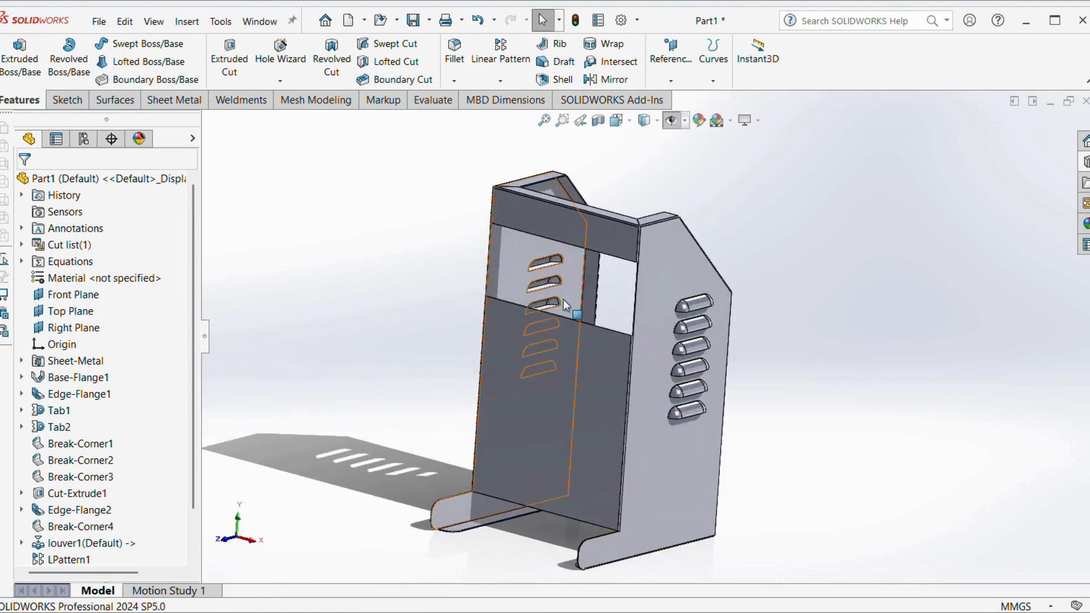
pyautogui.scroll(-1, 559, 293)
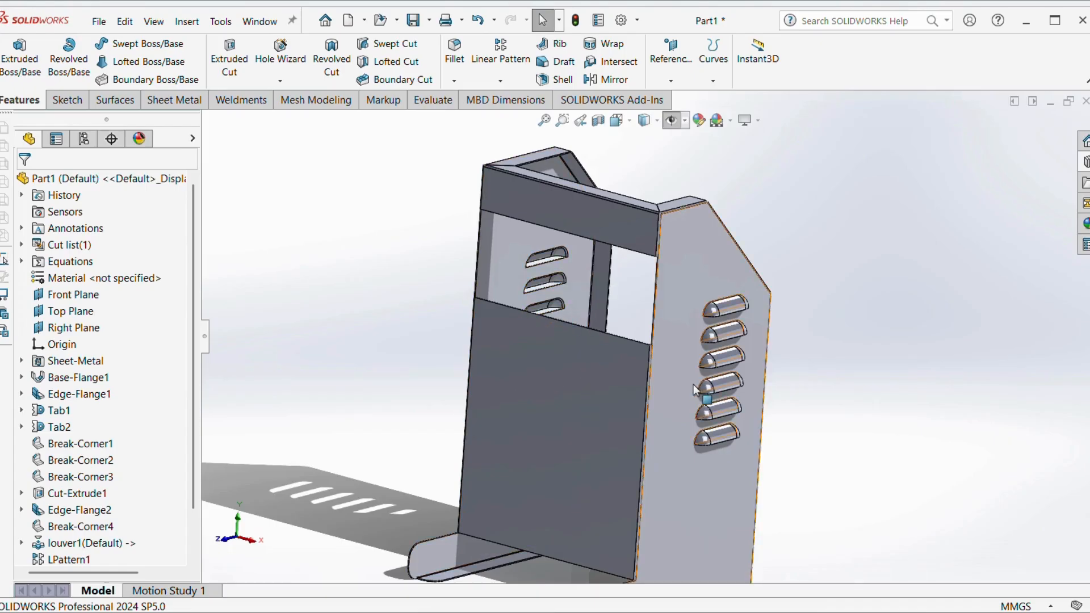
pyautogui.scroll(2, 742, 457)
pyautogui.moveTo(742, 458); pyautogui.dragTo(729, 476, button='middle')
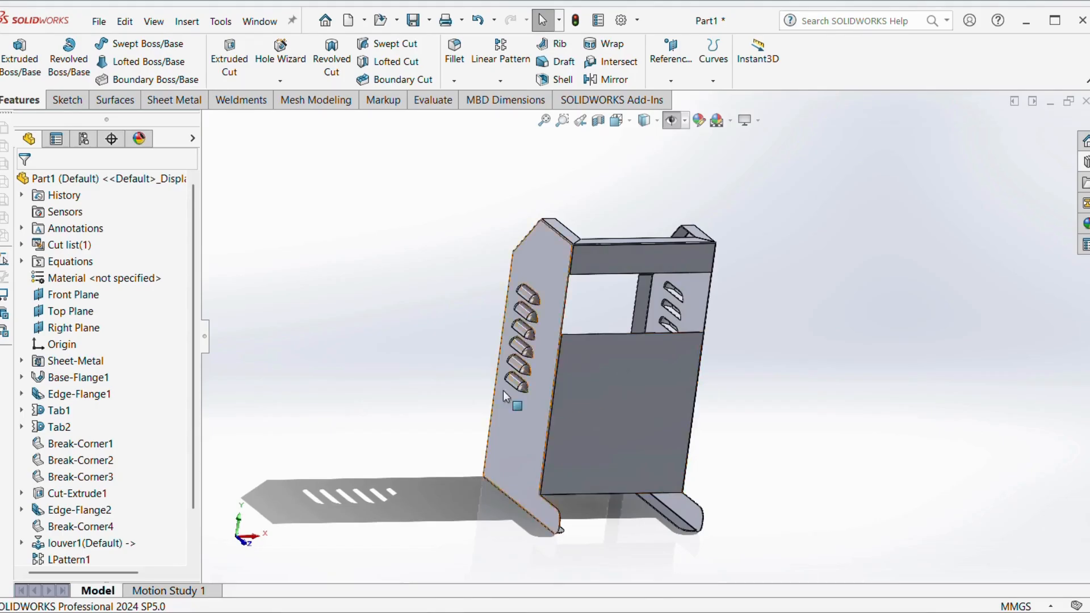
pyautogui.moveTo(492, 360); pyautogui.dragTo(534, 364, button='middle')
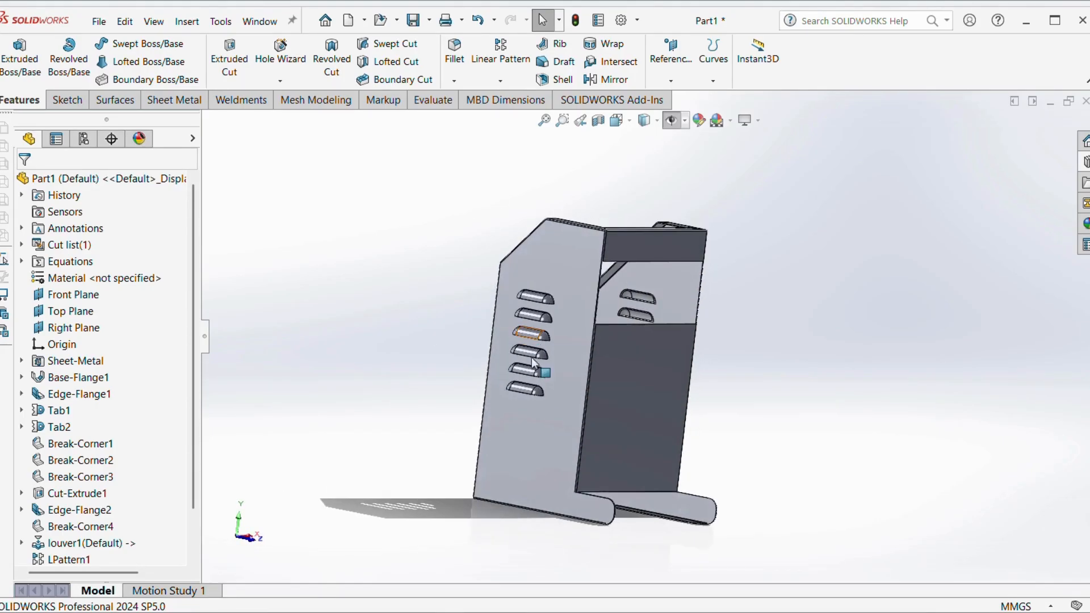
# Step: Start a sketch on the louvered side panel and draw a circle of about 12.3 mm radius near the panel's lower front corner
pyautogui.rightClick(547, 436)
pyautogui.click(579, 264)
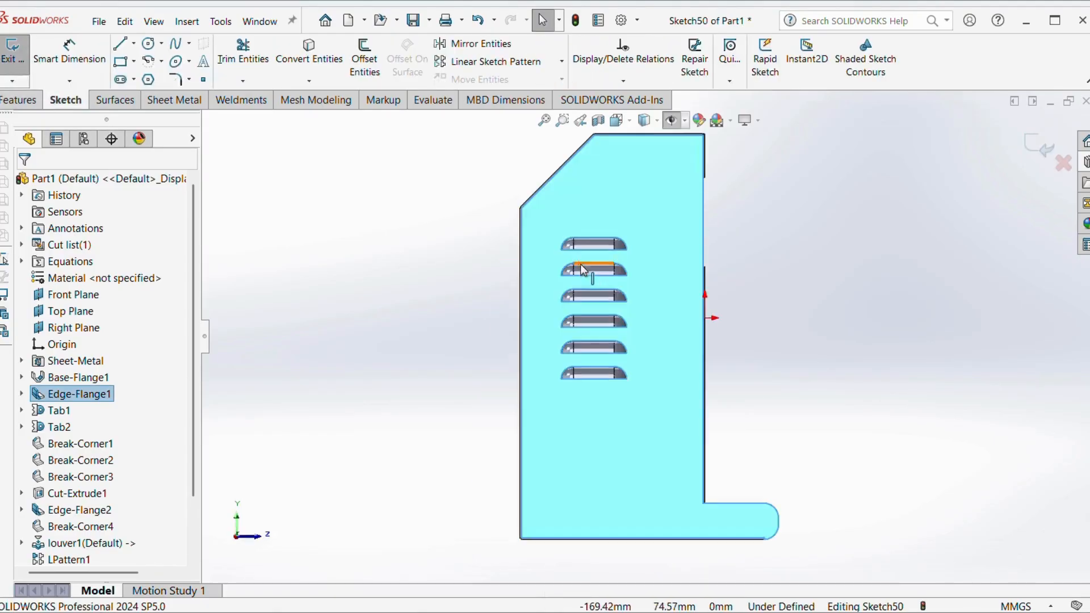
pyautogui.click(149, 45)
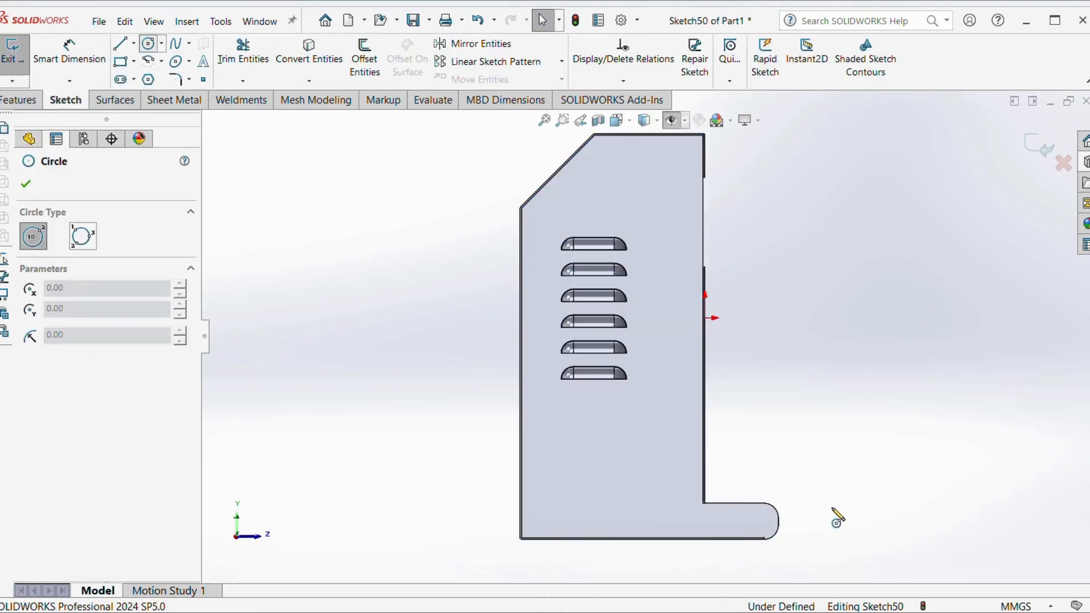
pyautogui.scroll(-3, 707, 513)
pyautogui.click(660, 453)
pyautogui.click(671, 462)
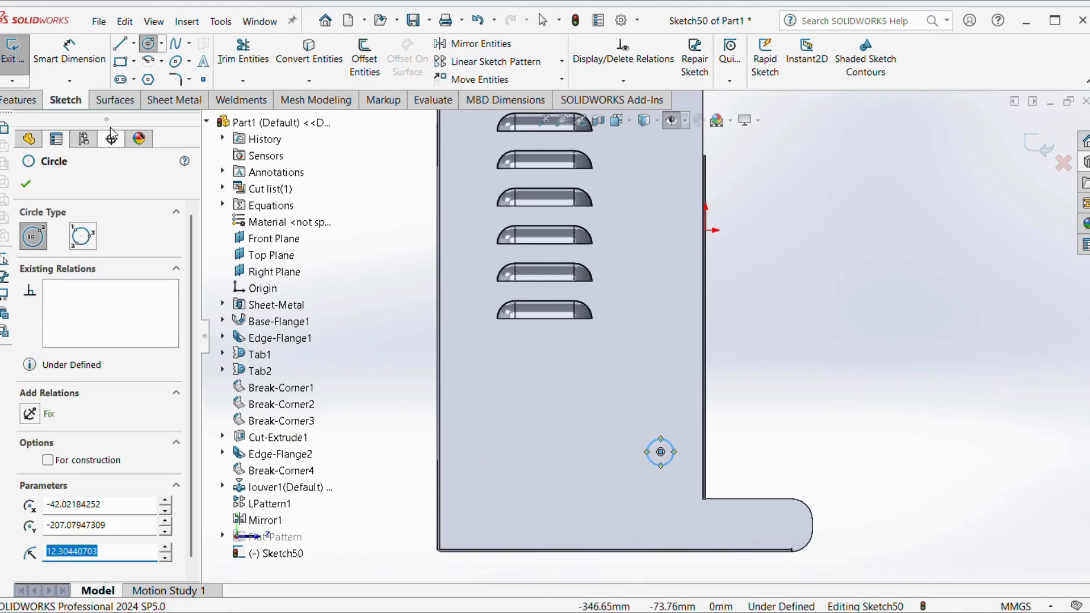
# Step: Dimension the circle's diameter to 22.5 mm
pyautogui.click(69, 51)
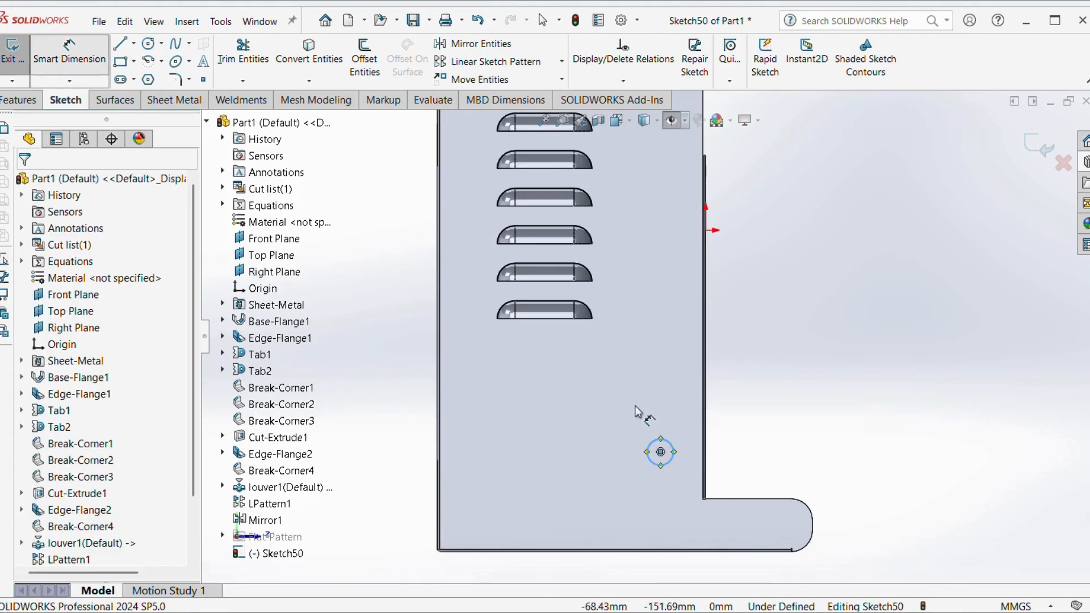
pyautogui.click(667, 451)
pyautogui.click(770, 368)
pyautogui.write('2')
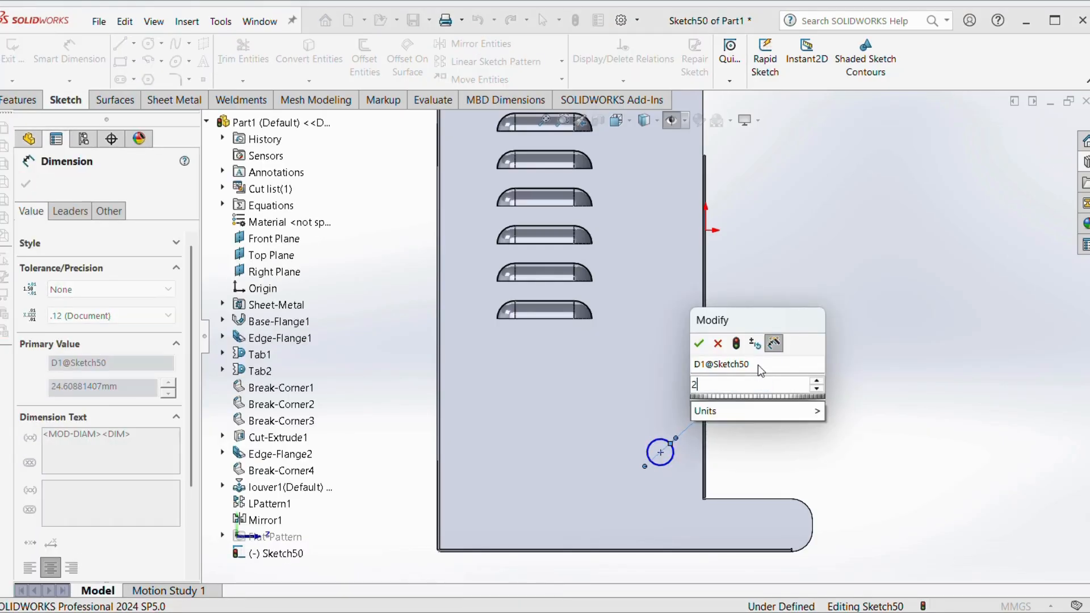
pyautogui.write('2.5')
pyautogui.press('Return')
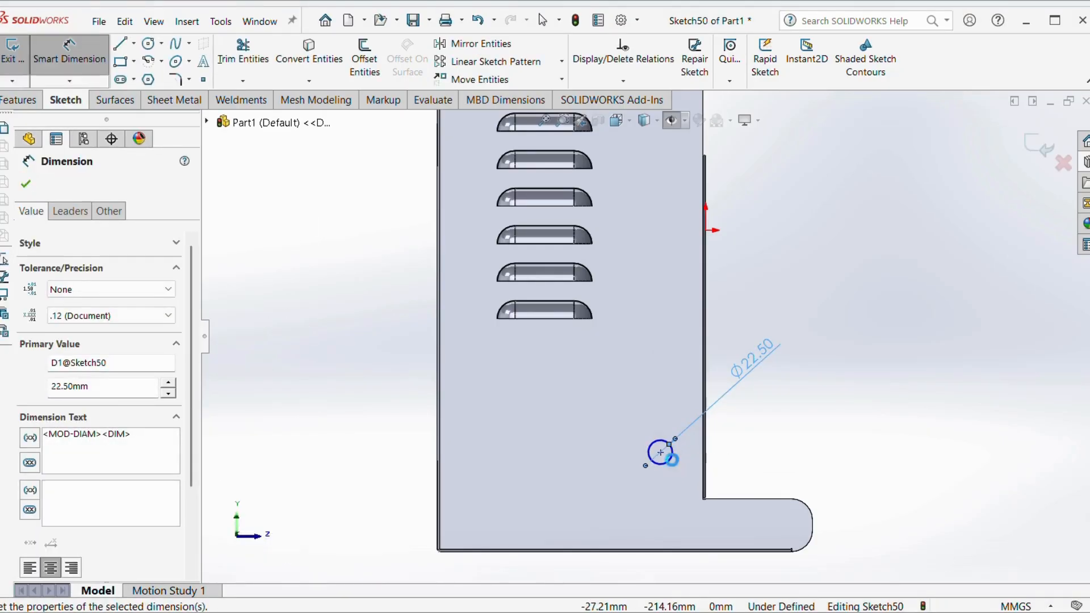
# Step: Dimension the circle's centre 100 mm above the side panel's bottom edge
pyautogui.click(669, 455)
pyautogui.scroll(-5, 690, 545)
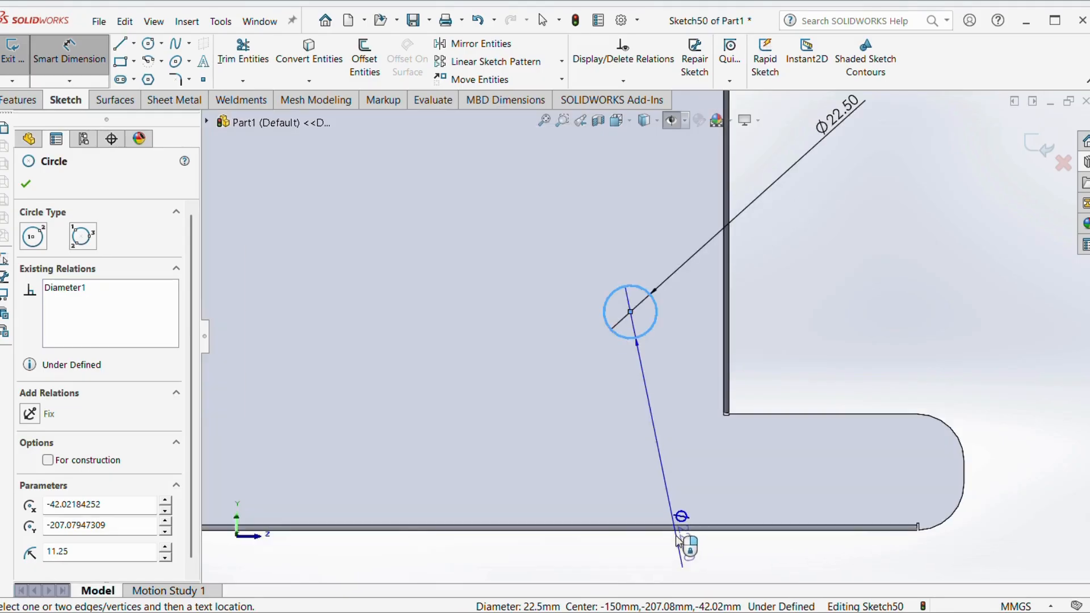
pyautogui.click(678, 531)
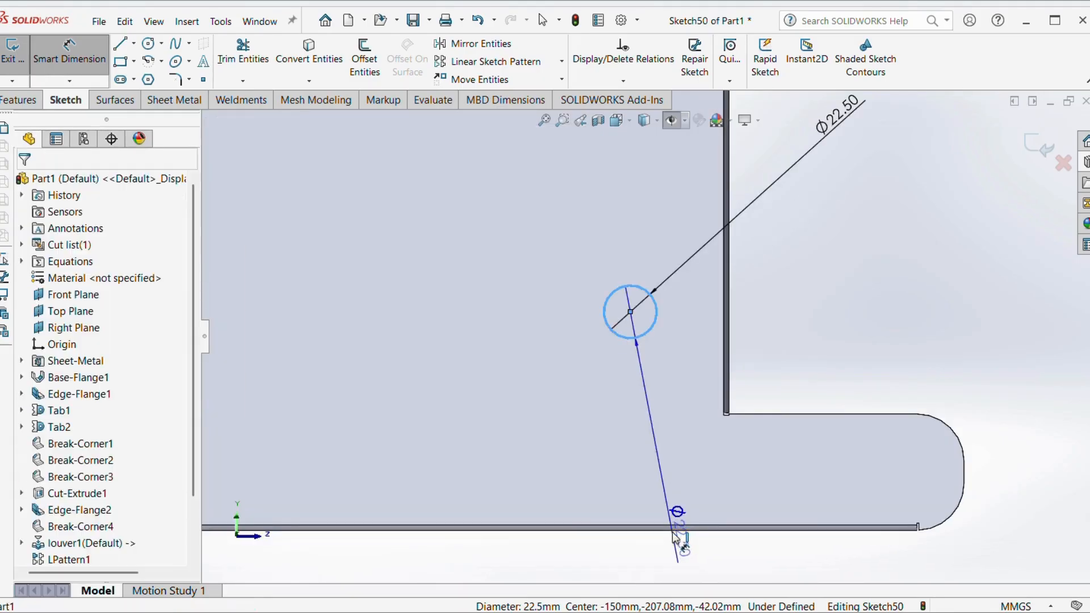
pyautogui.click(512, 422)
pyautogui.write('100')
pyautogui.press('Return')
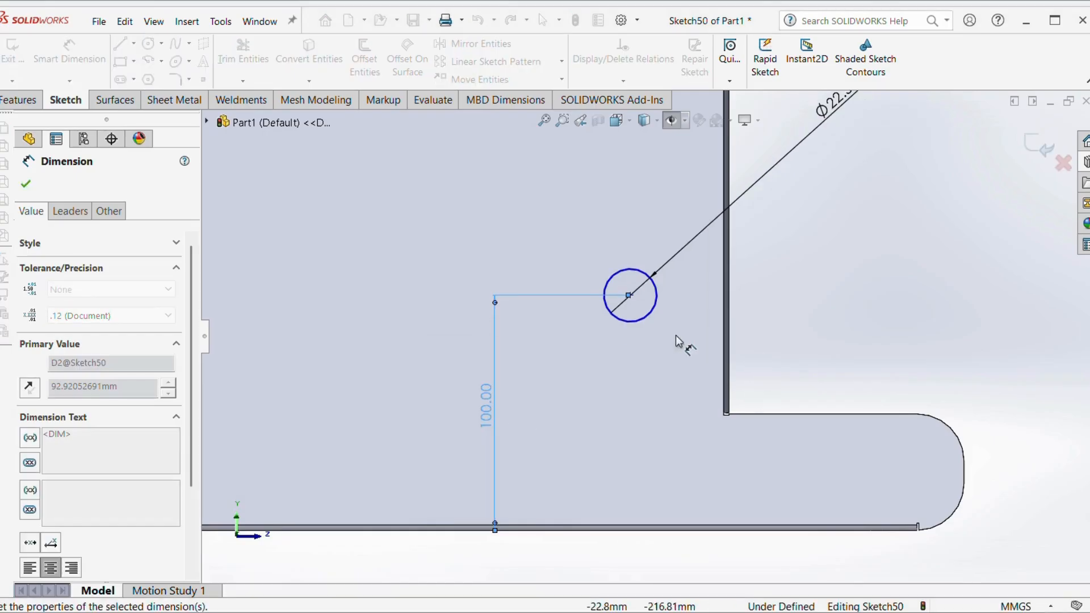
# Step: Dimension the circle's centre 50 mm from the side panel's vertical front edge
pyautogui.click(648, 316)
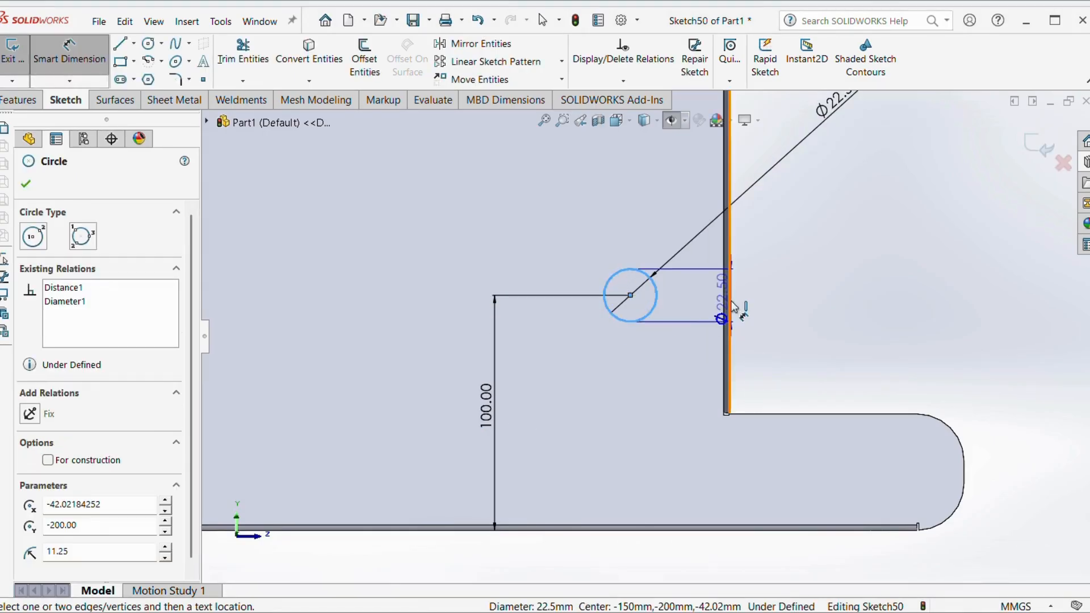
pyautogui.click(730, 309)
pyautogui.click(818, 236)
pyautogui.write('50')
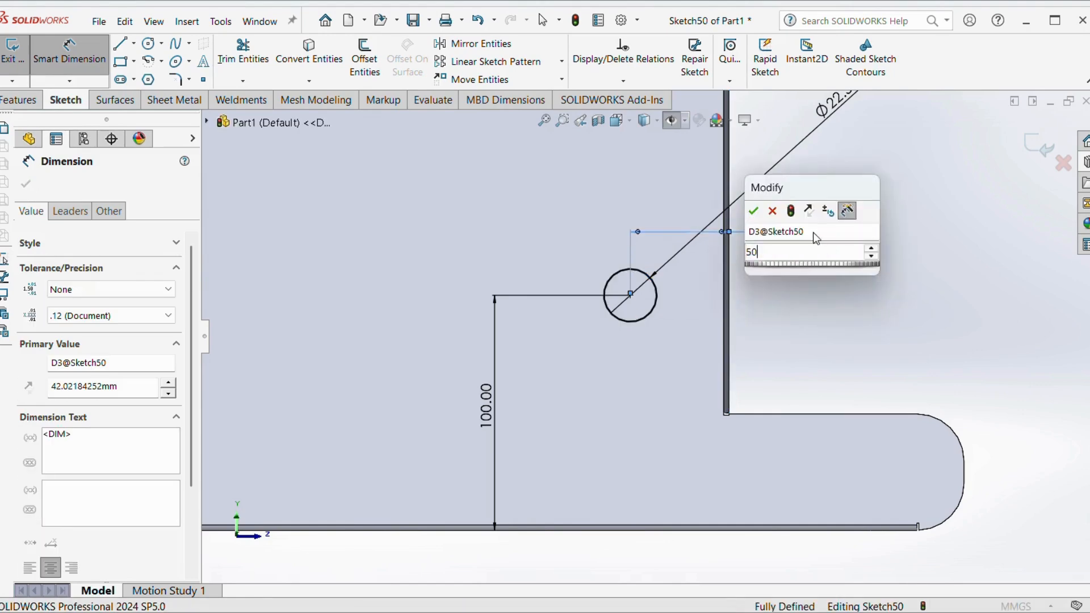
pyautogui.press('Return')
# Step: Make a sheet metal extruded cut of the circle with the Through All end condition
pyautogui.scroll(5, 669, 332)
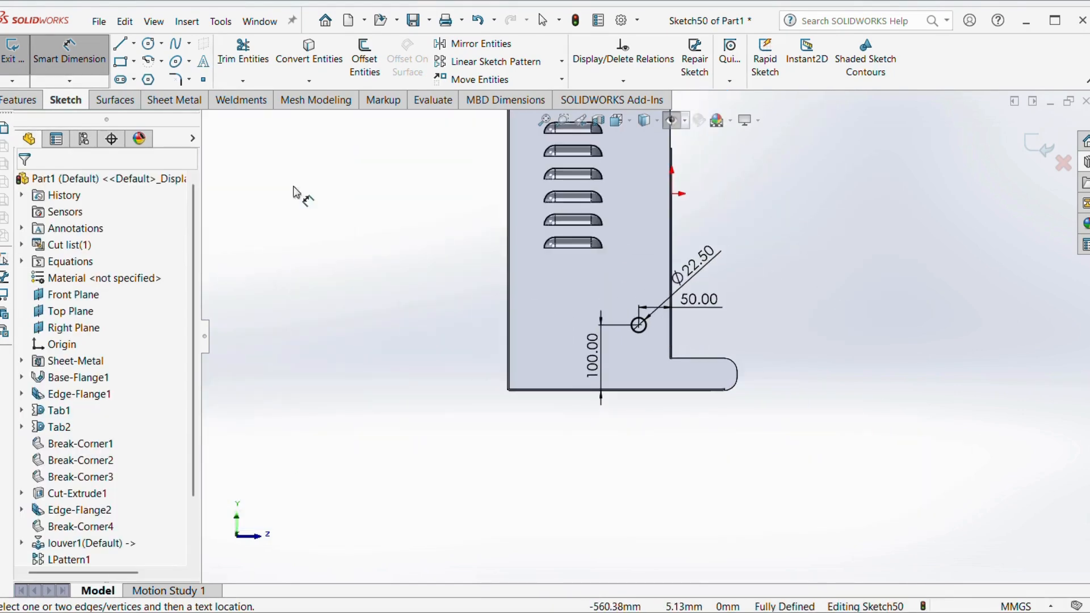
pyautogui.click(176, 101)
pyautogui.click(568, 45)
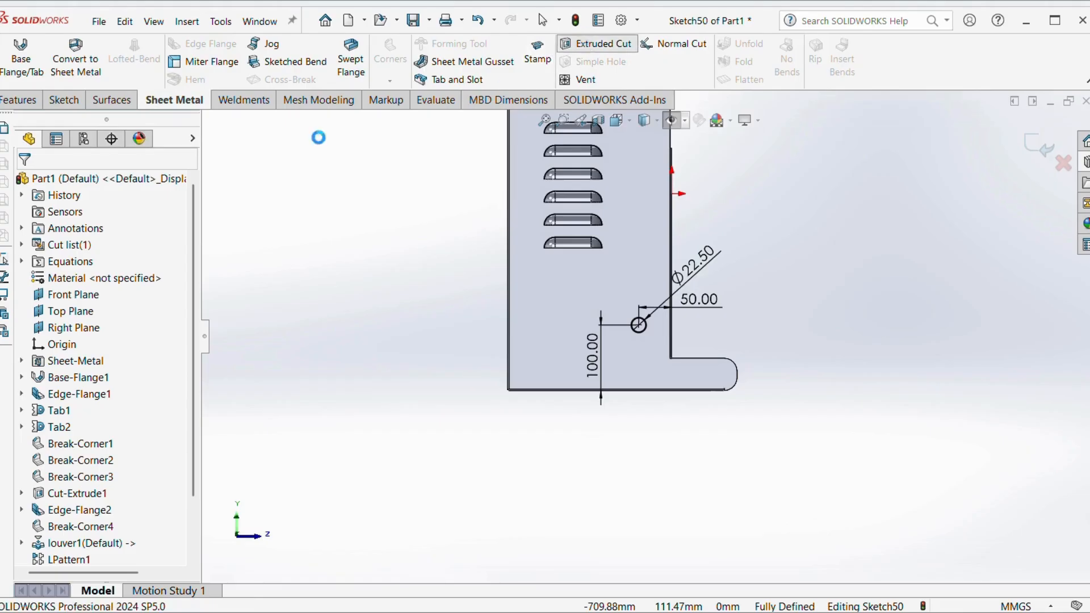
pyautogui.click(86, 279)
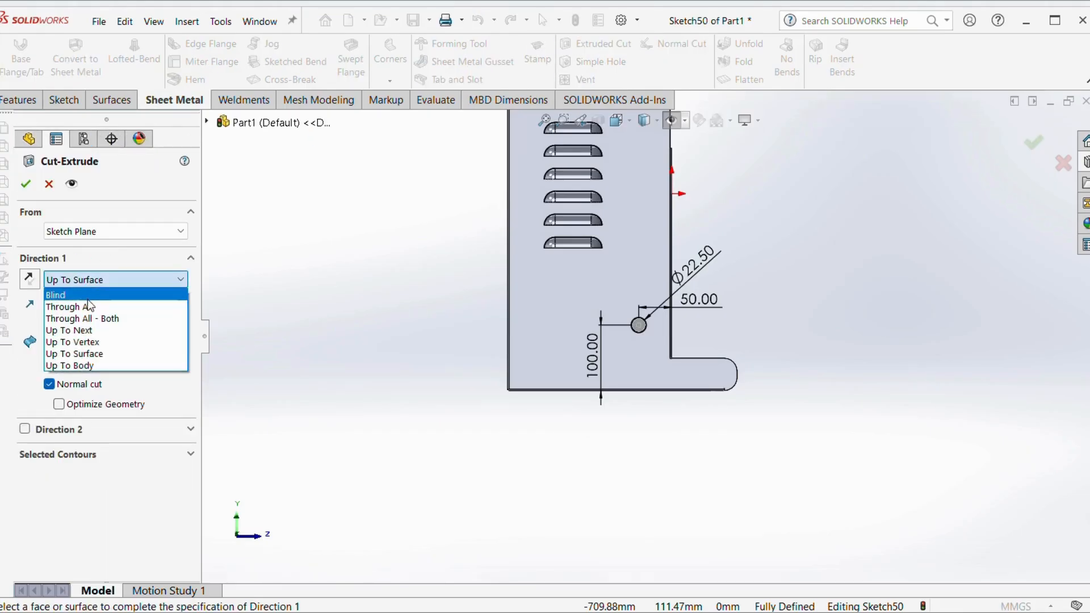
pyautogui.click(85, 304)
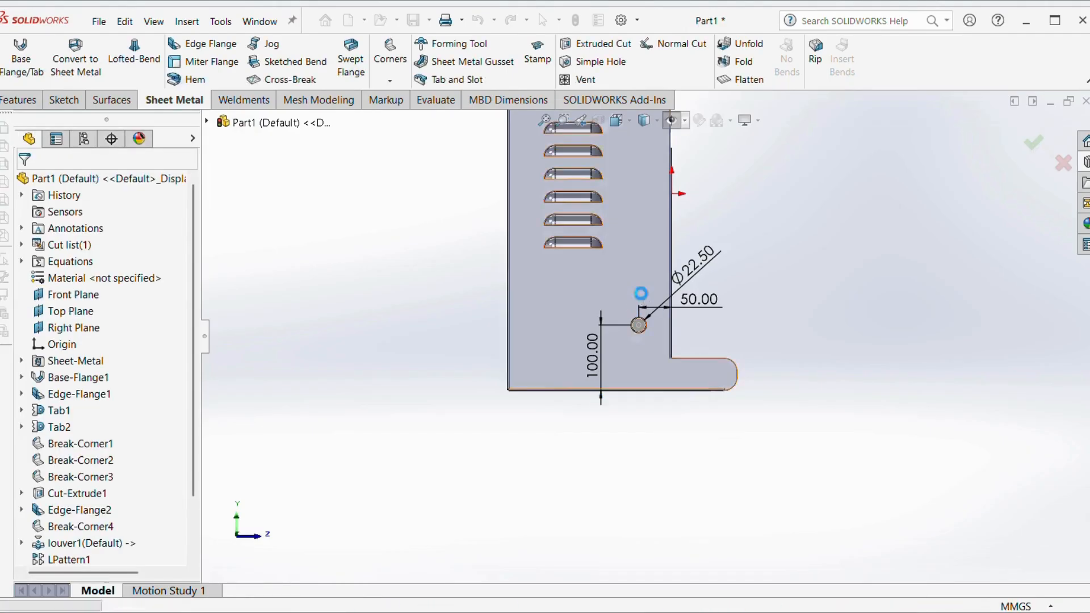
# Step: Start an edge flange on the upper and lower edges of the front opening with a 0.76 mm bend radius
pyautogui.moveTo(653, 311); pyautogui.dragTo(696, 271, button='middle')
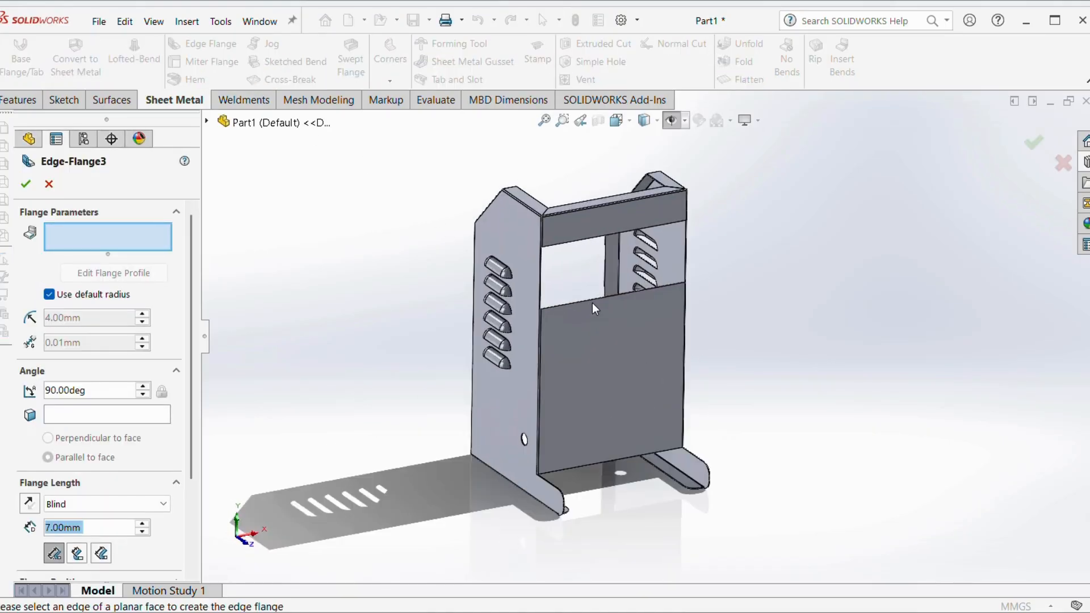
pyautogui.click(589, 302)
pyautogui.click(589, 302)
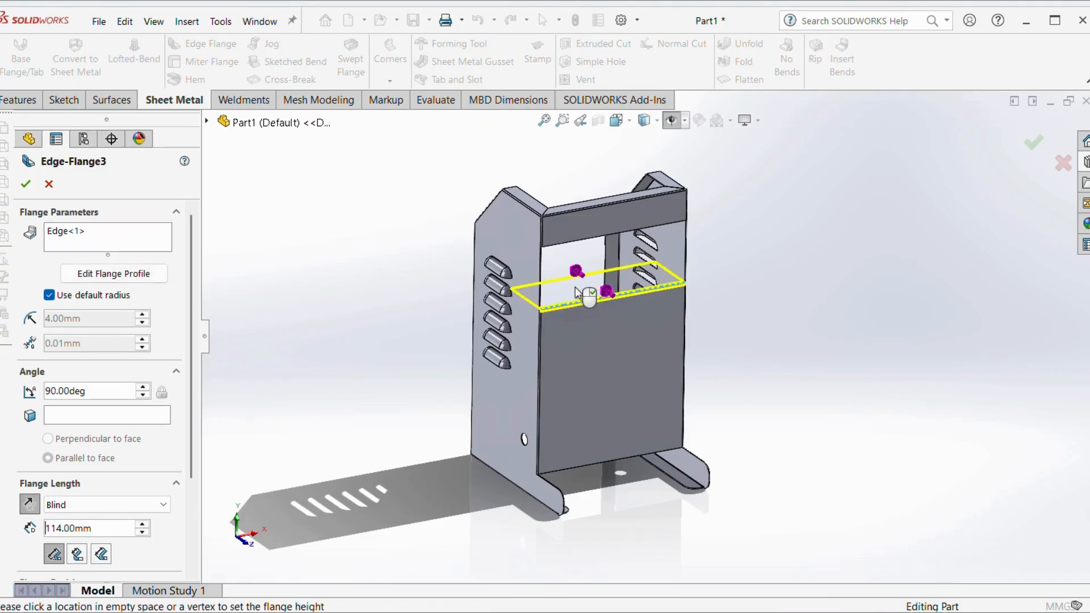
pyautogui.click(578, 248)
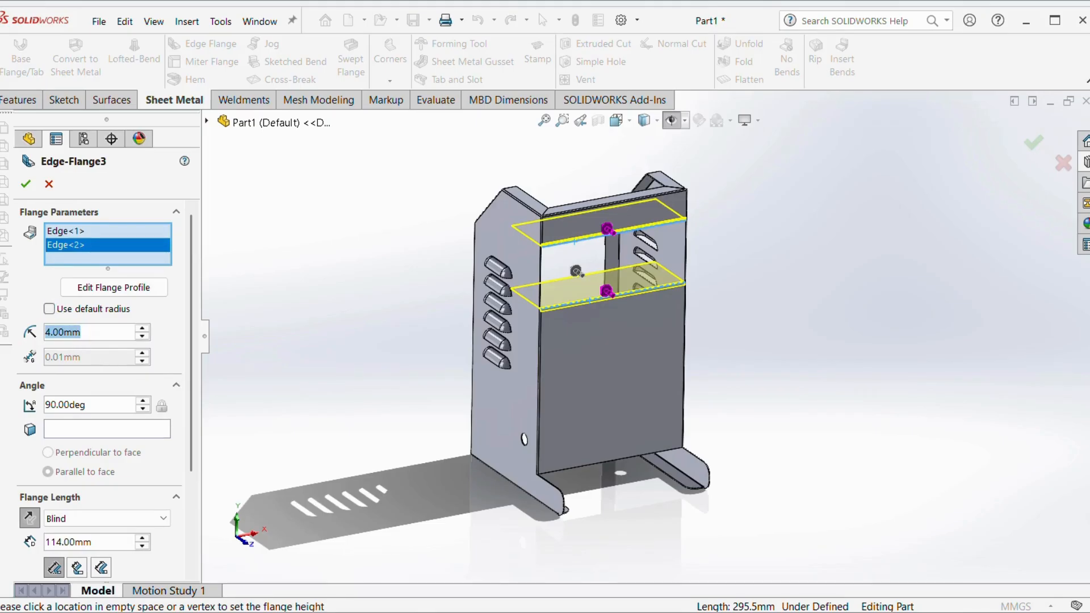
pyautogui.write('0.76')
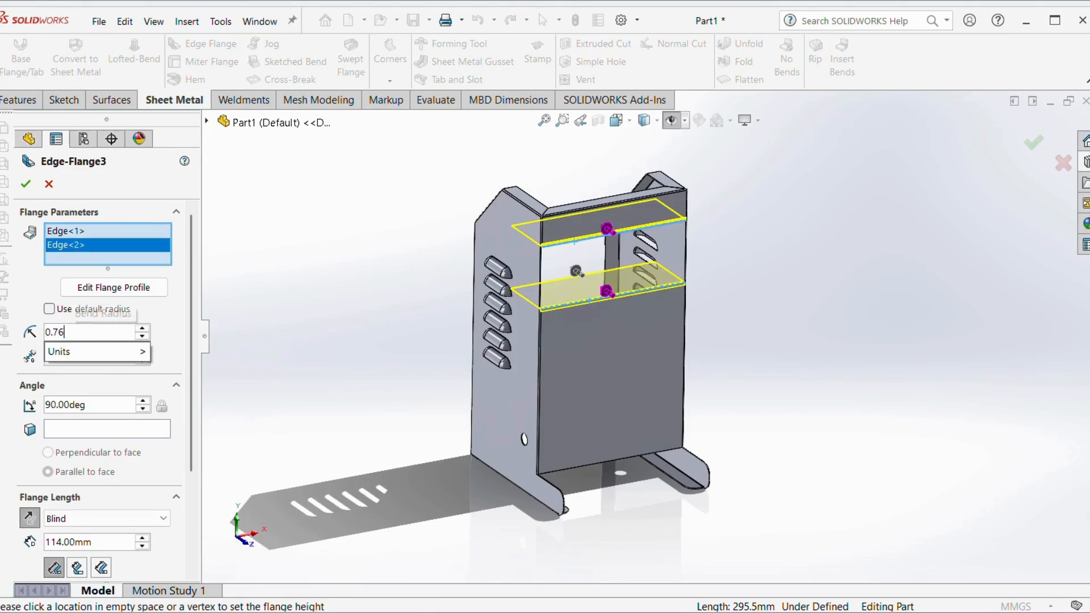
pyautogui.press('Return')
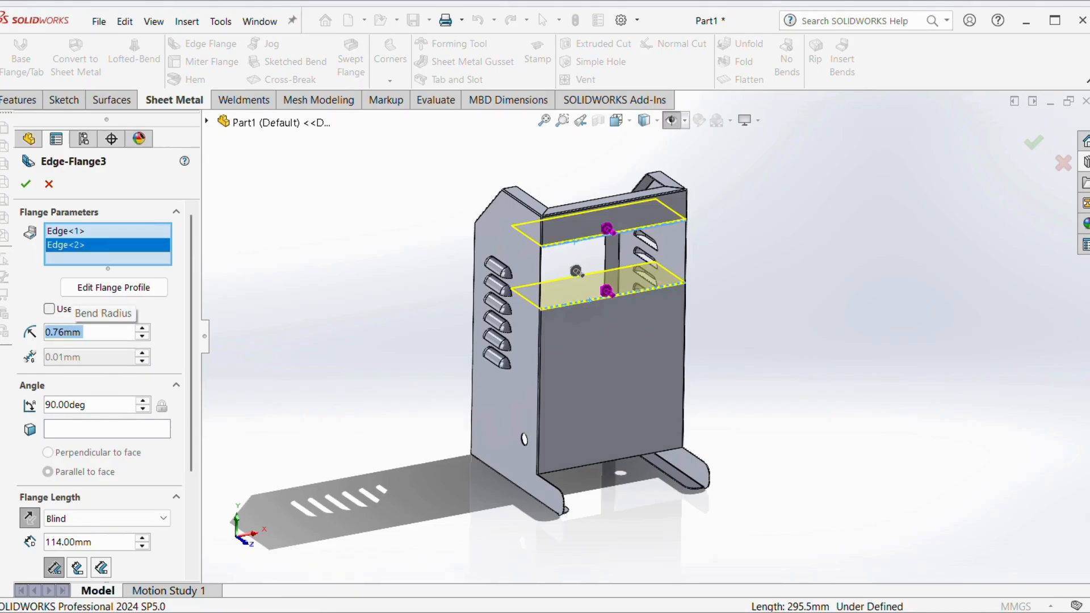
# Step: Enable Custom Bend Allowance and set the flange position to Bend Outside, comparing it with Material Inside at the panel corner
pyautogui.moveTo(189, 394); pyautogui.dragTo(186, 516)
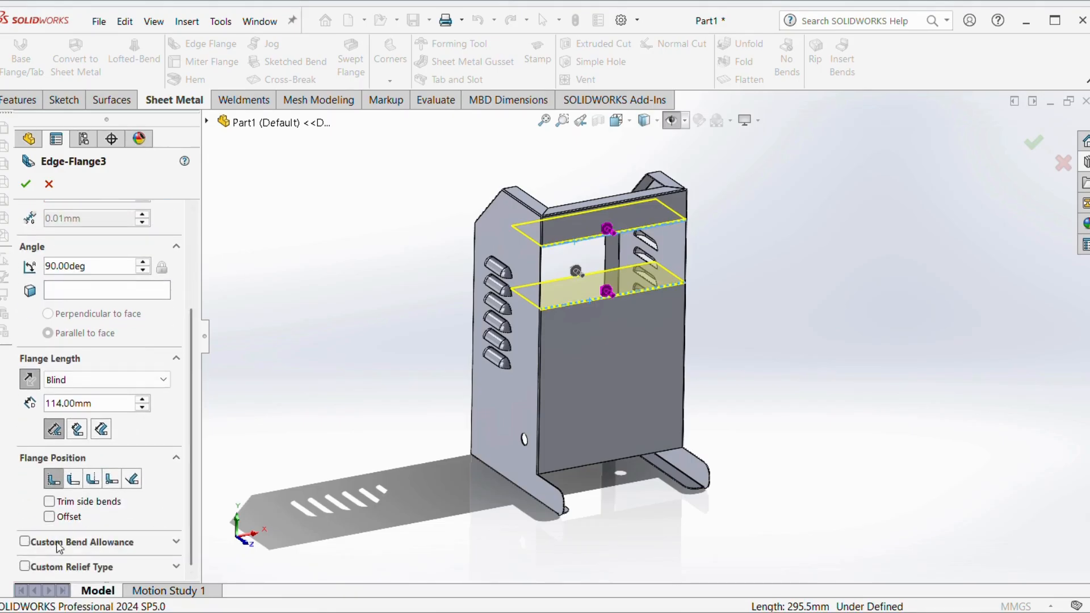
pyautogui.click(26, 543)
pyautogui.click(93, 480)
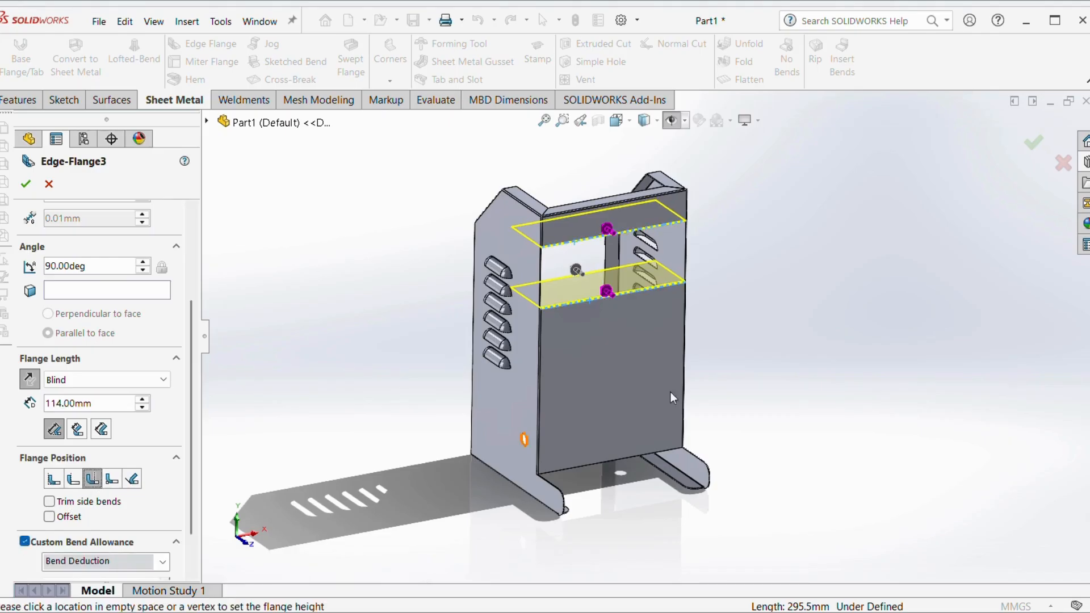
pyautogui.scroll(-8, 568, 318)
pyautogui.moveTo(464, 357); pyautogui.dragTo(500, 327, button='middle')
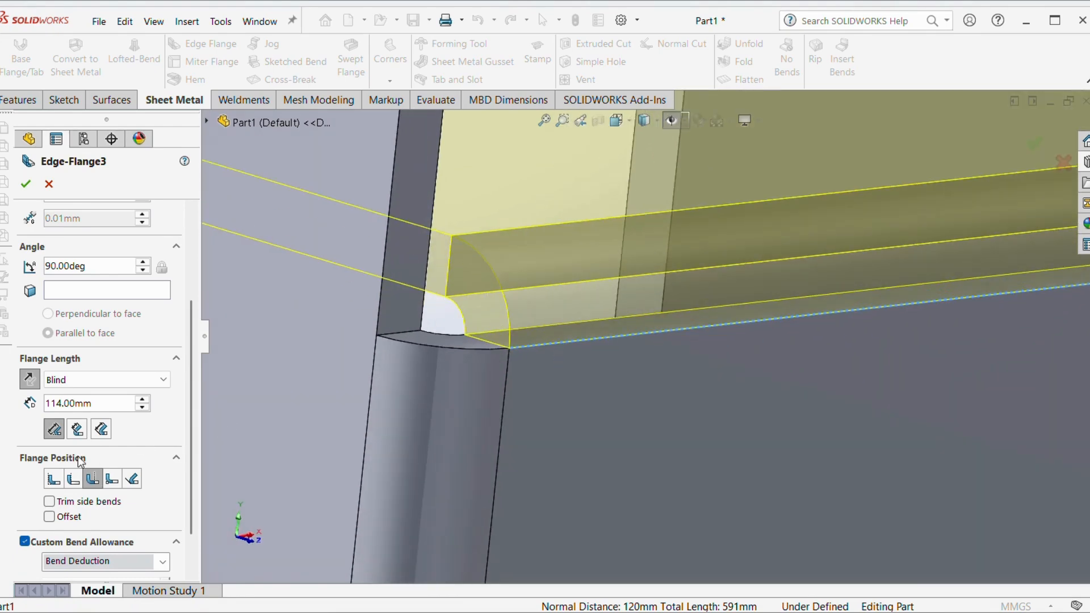
pyautogui.click(54, 480)
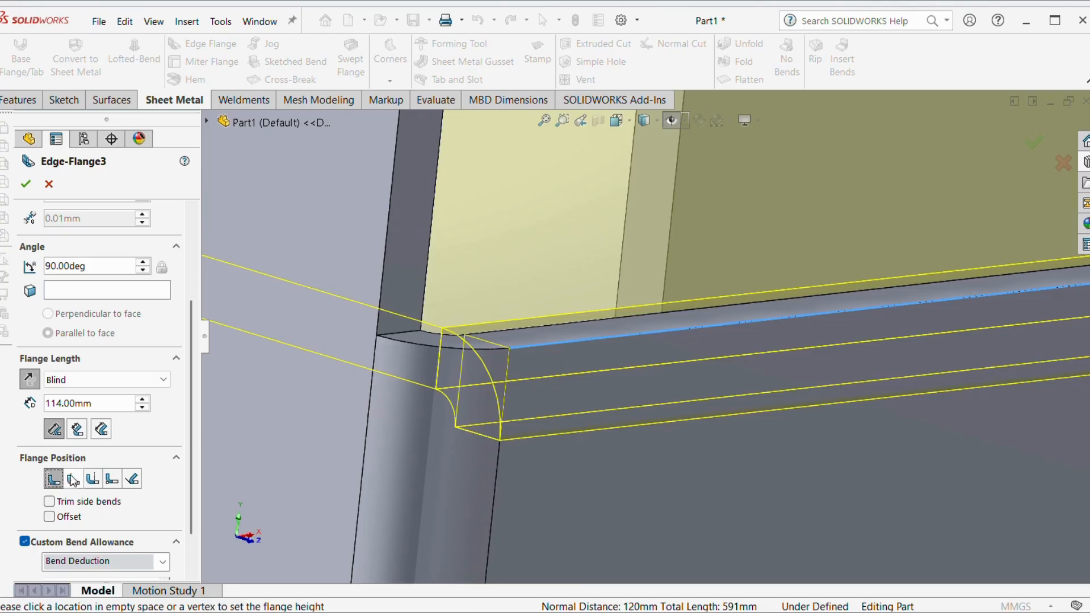
pyautogui.click(100, 480)
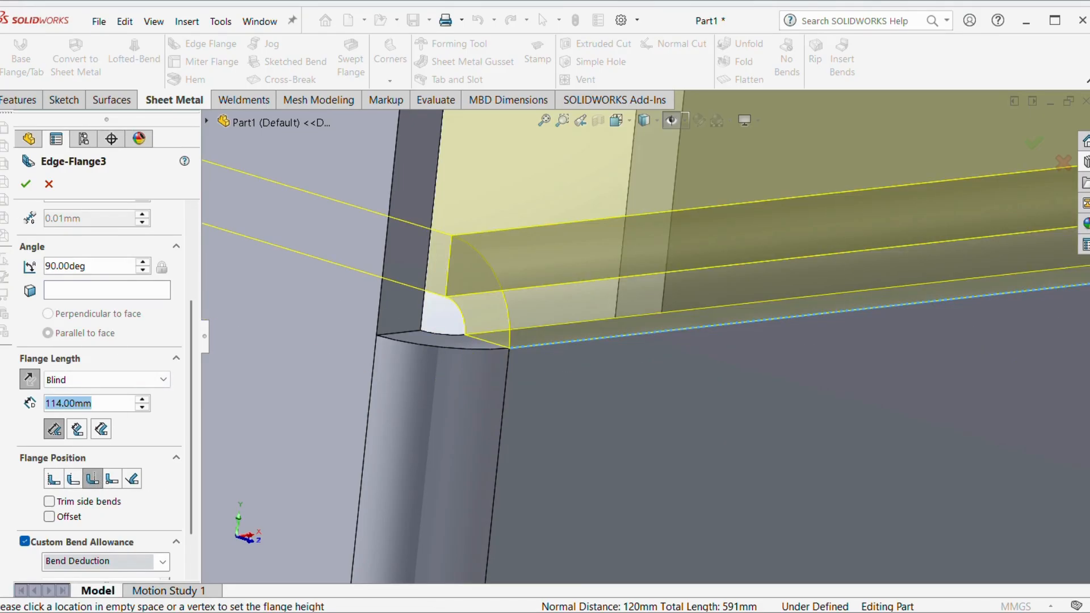
# Step: Set the edge flange length to 36 mm and create the two flanges
pyautogui.write('36')
pyautogui.press('Return')
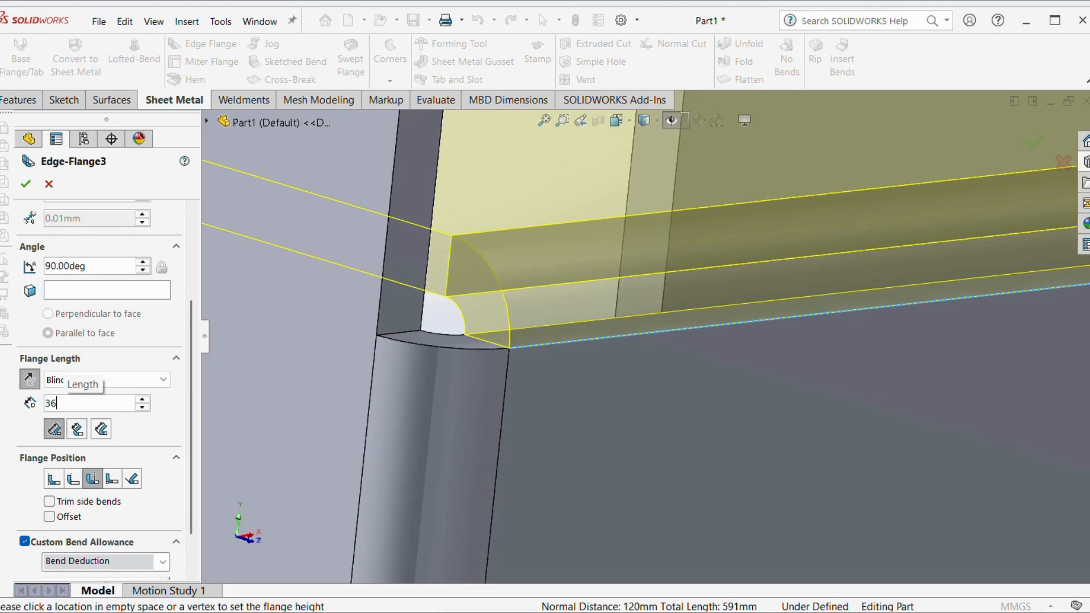
pyautogui.click(25, 183)
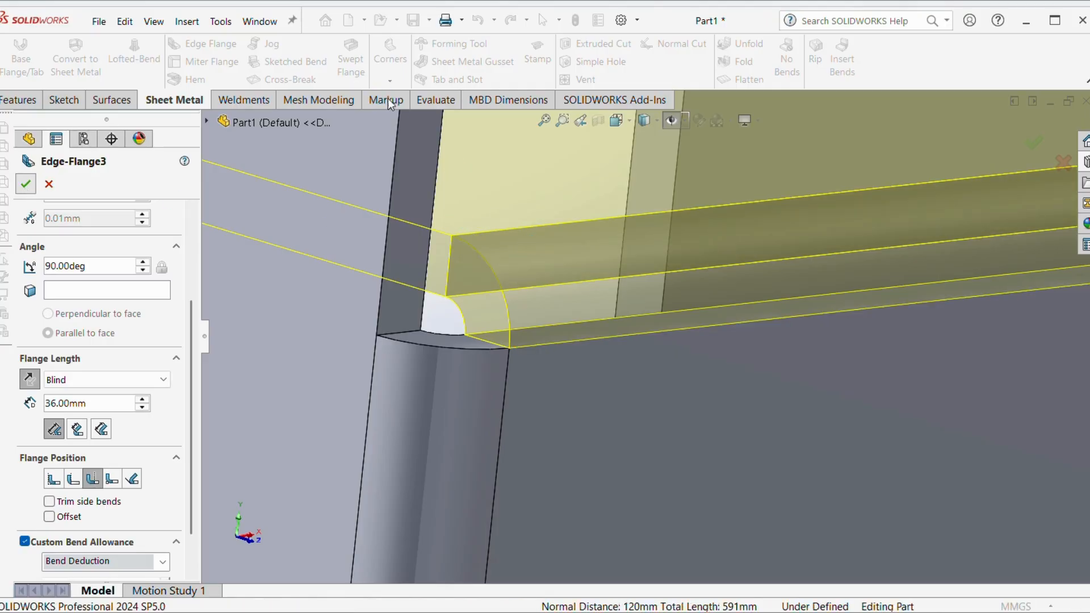
# Step: Measure the distance between the faces of the two new flanges in the front opening
pyautogui.click(431, 100)
pyautogui.click(178, 52)
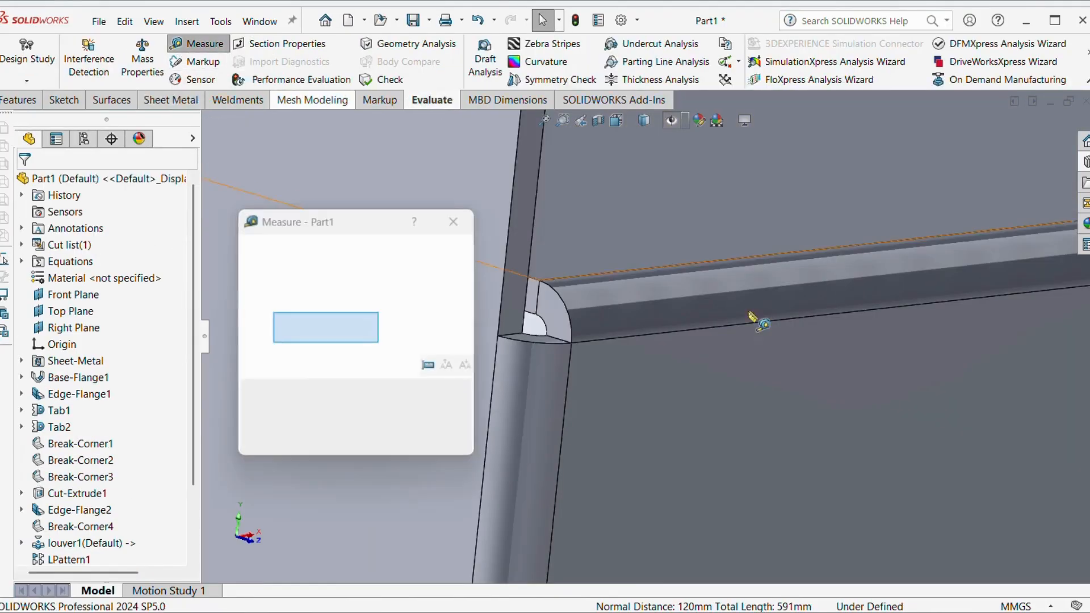
pyautogui.scroll(5, 767, 326)
pyautogui.click(765, 266)
pyautogui.scroll(4, 809, 361)
pyautogui.moveTo(818, 370); pyautogui.dragTo(766, 204, button='middle')
pyautogui.click(759, 197)
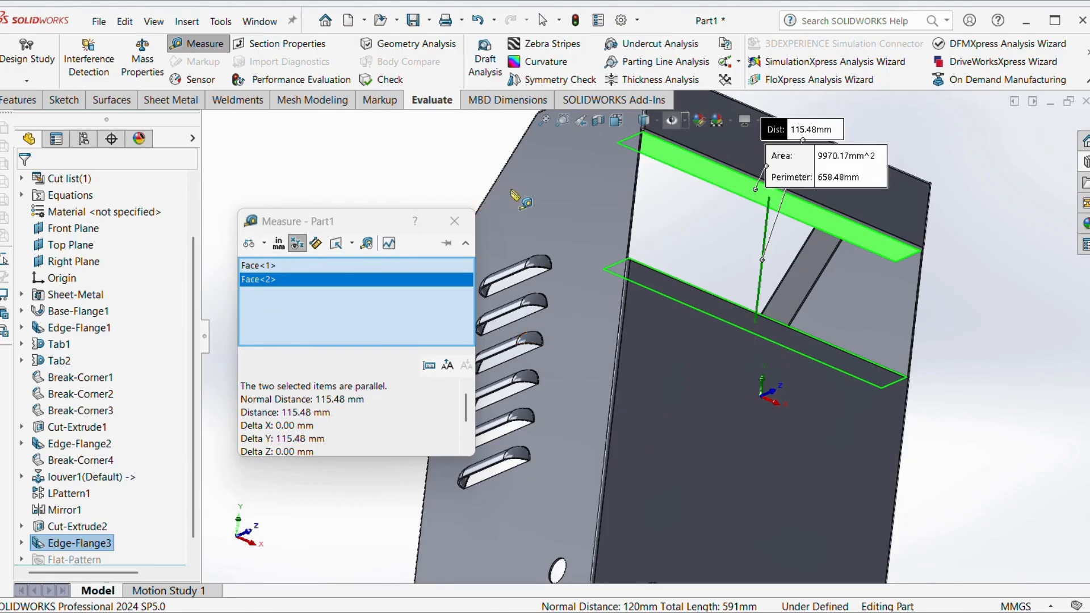
pyautogui.click(983, 133)
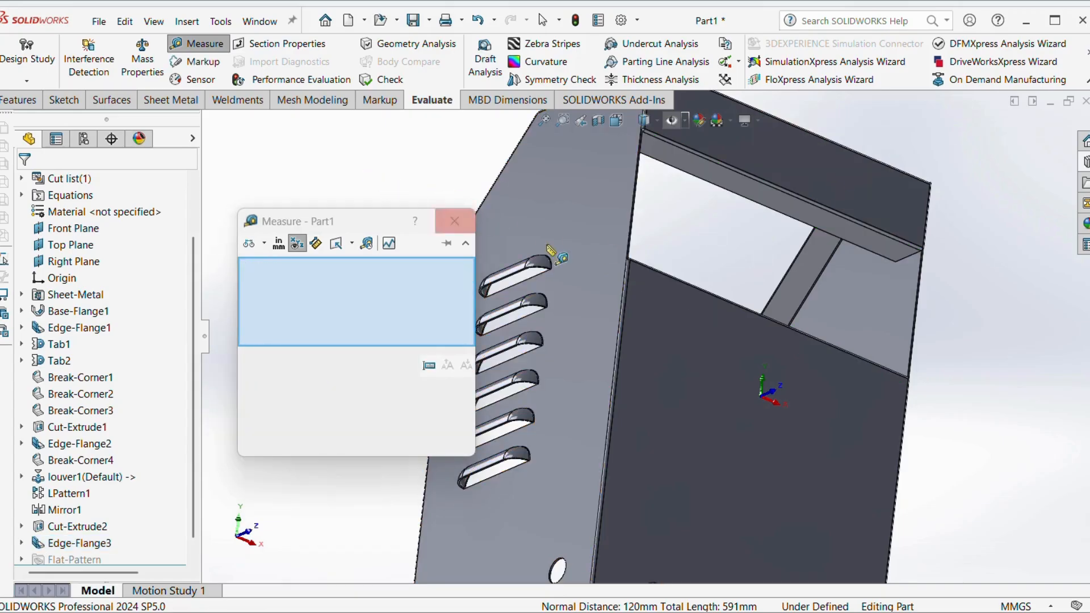
pyautogui.moveTo(555, 251); pyautogui.dragTo(849, 328, button='middle')
pyautogui.click(441, 228)
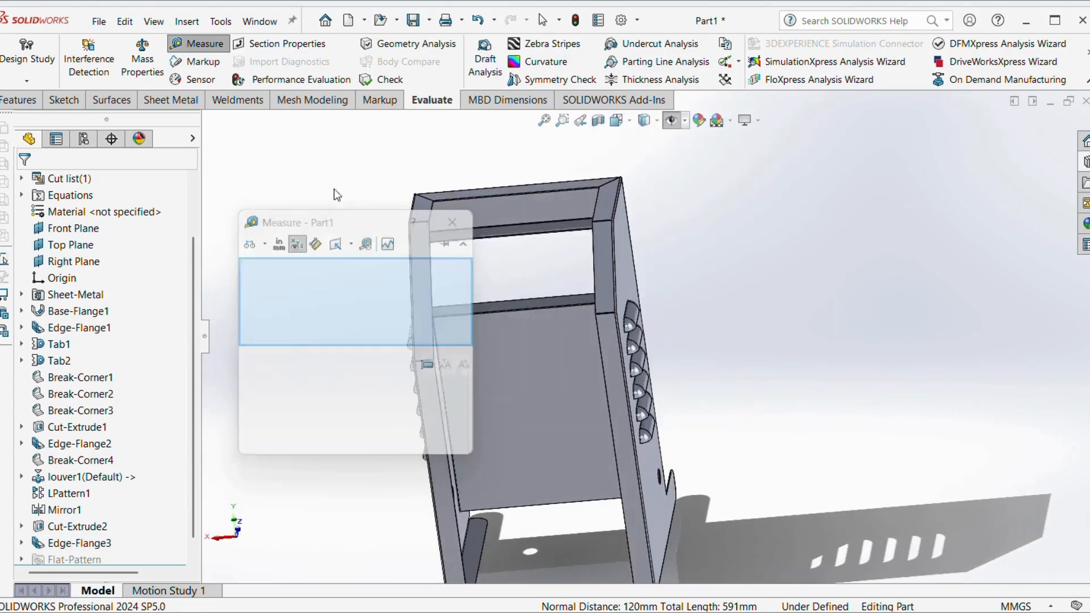
# Step: Start an edge flange on the free edges of the upper and lower opening flanges with a 0.76 mm bend radius
pyautogui.click(176, 99)
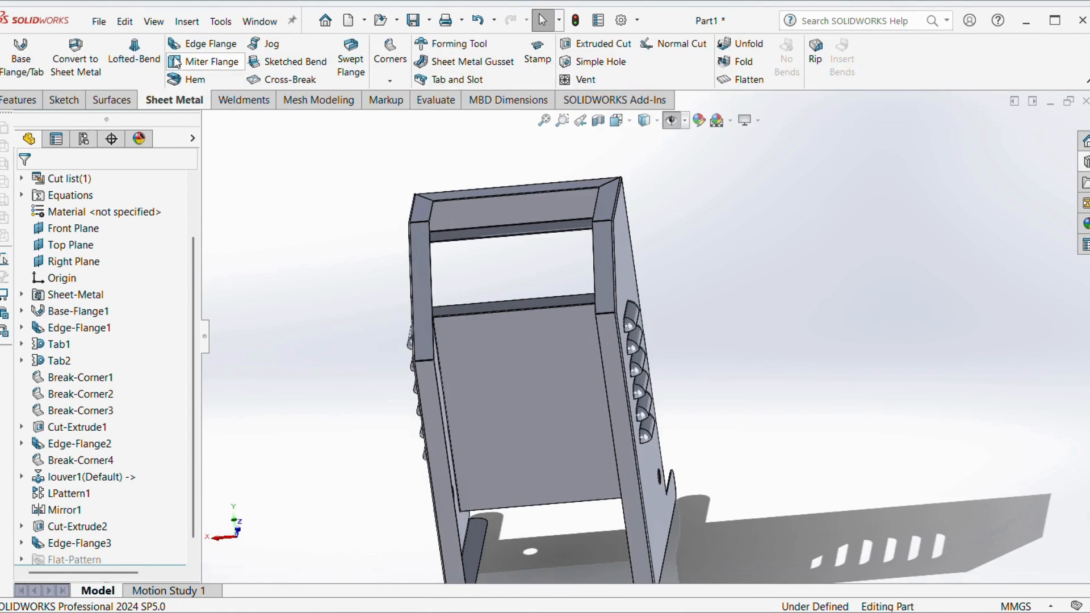
pyautogui.click(497, 230)
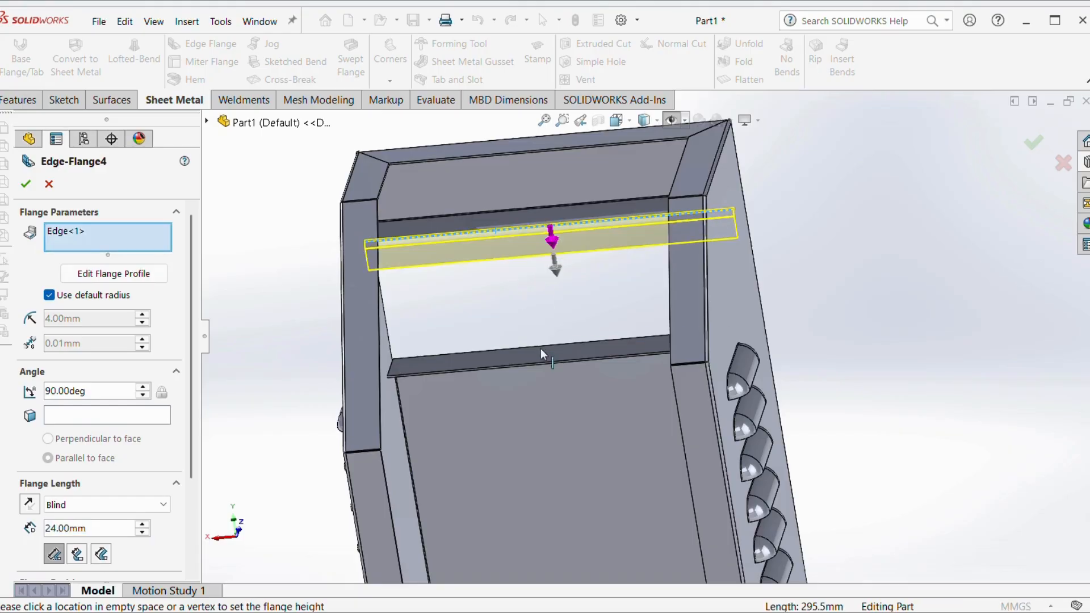
pyautogui.click(547, 363)
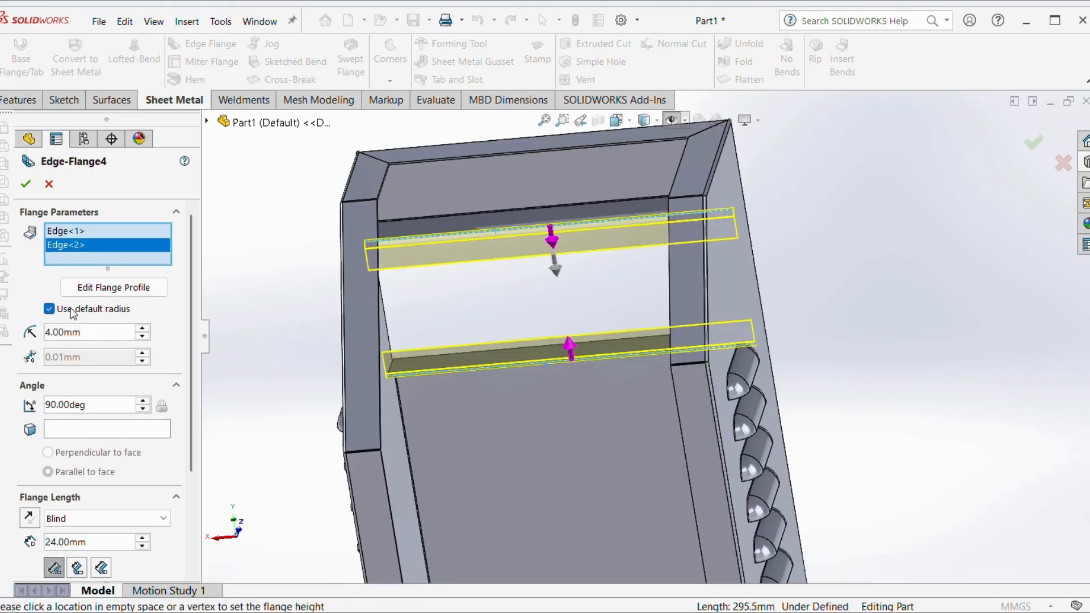
pyautogui.write('0.76')
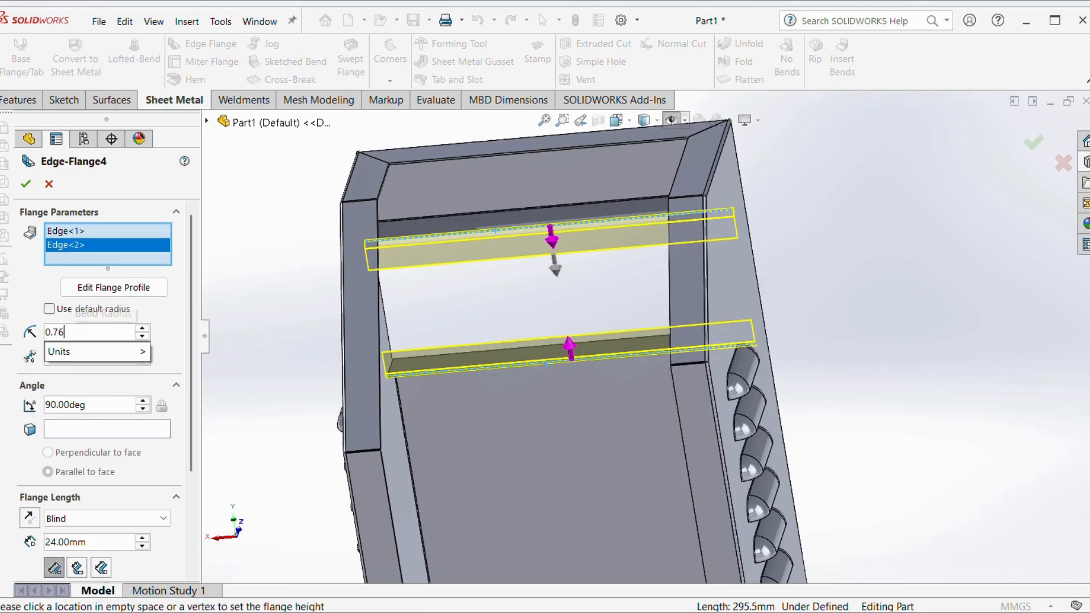
pyautogui.press('Return')
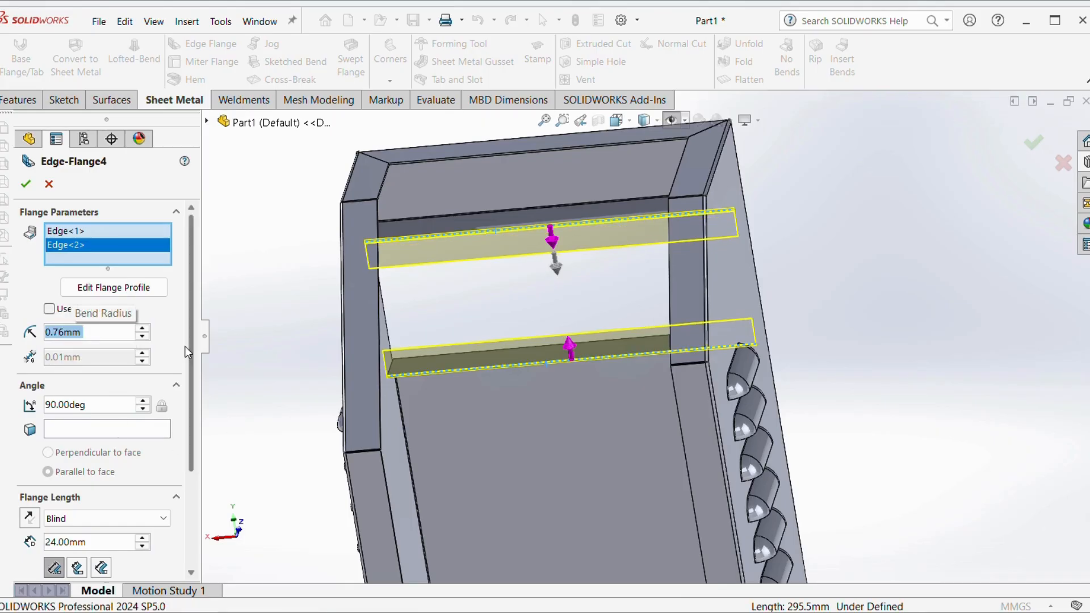
# Step: Enable Custom Bend Allowance, set the flange position to Material Inside and the length to 15 mm, and create the two flanges
pyautogui.scroll(-3, 114, 468)
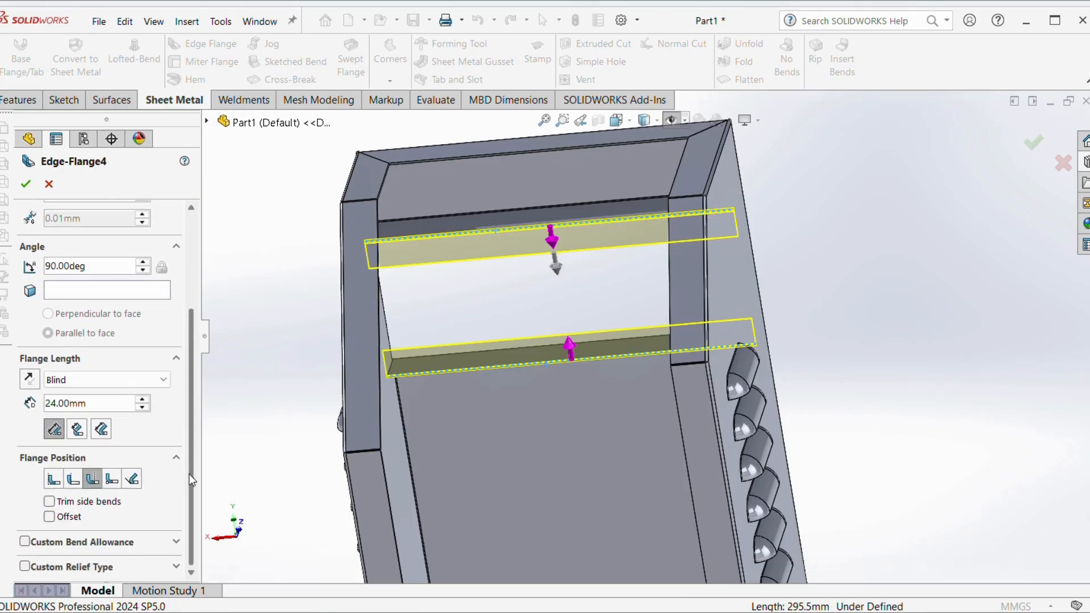
pyautogui.click(24, 541)
pyautogui.click(53, 480)
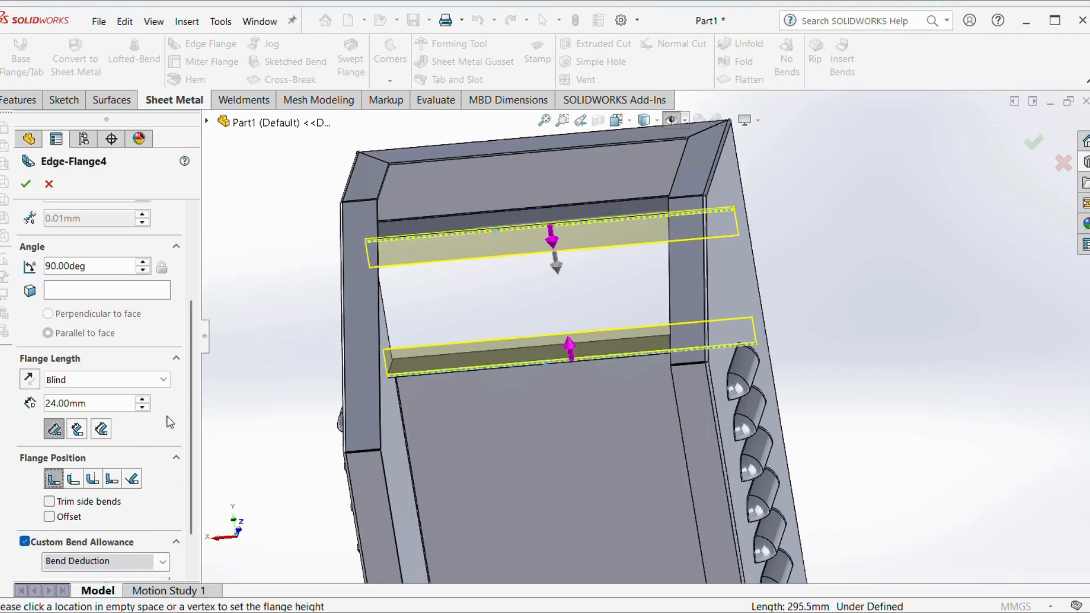
pyautogui.scroll(-1, 192, 397)
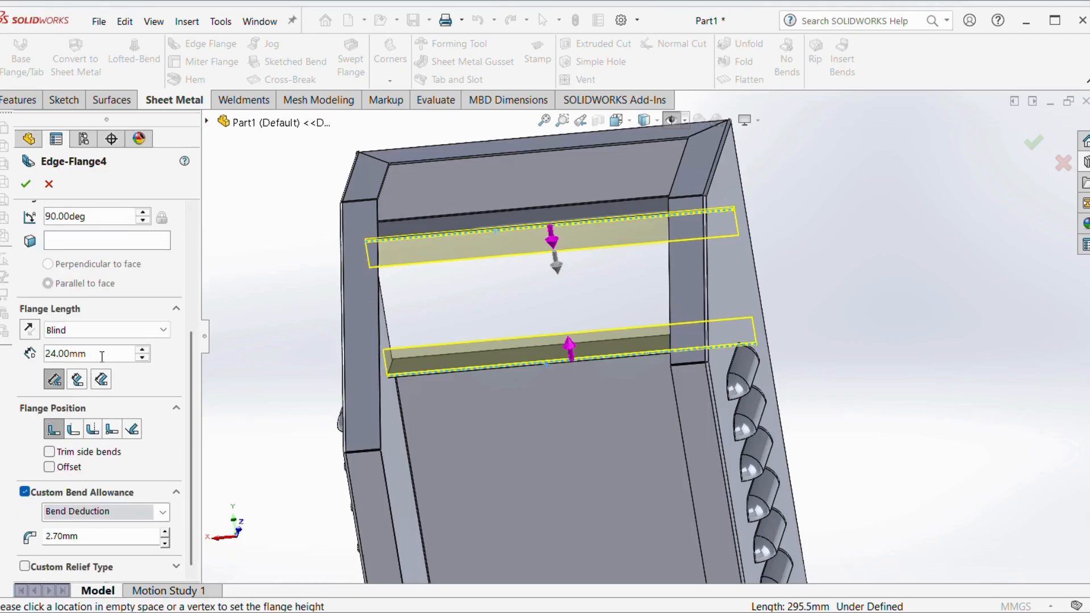
pyautogui.write('15')
pyautogui.press('Return')
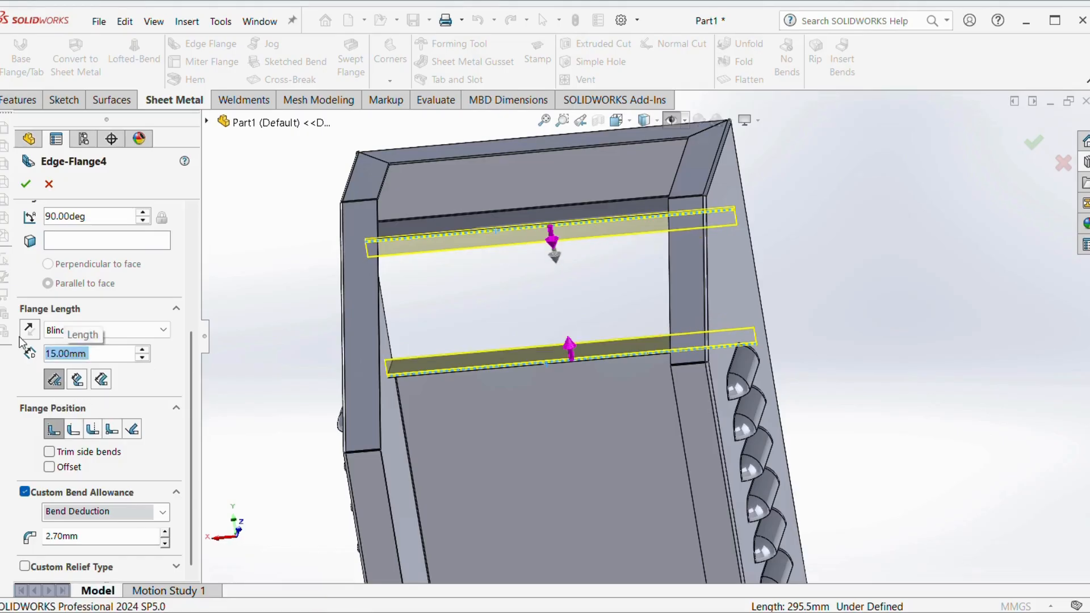
pyautogui.click(26, 183)
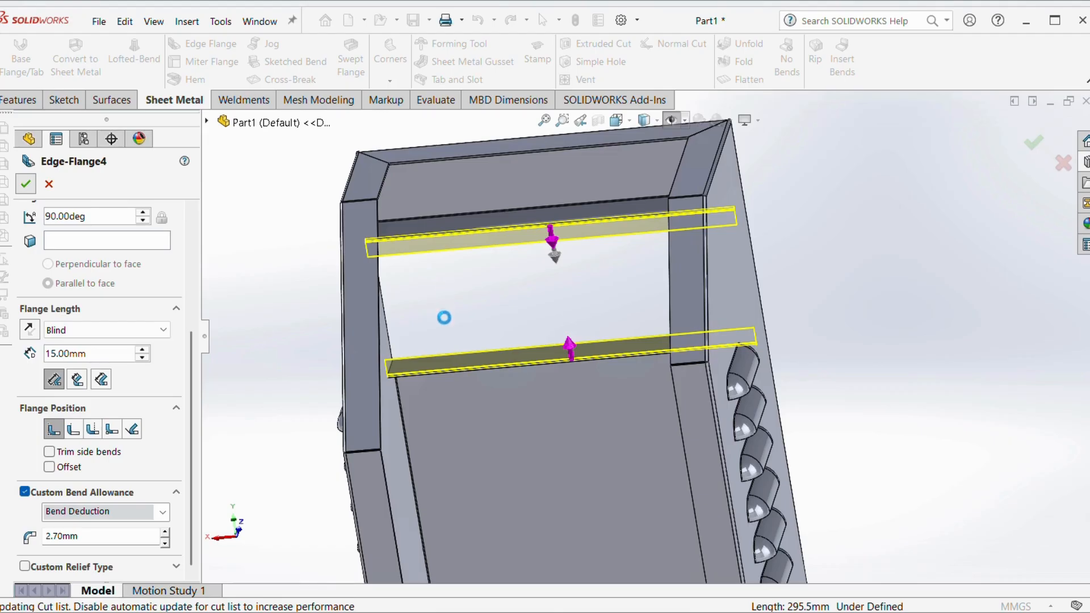
# Step: Flatten the part and fold it back repeatedly to examine the flat pattern with the new flanges
pyautogui.moveTo(426, 355); pyautogui.dragTo(651, 273, button='middle')
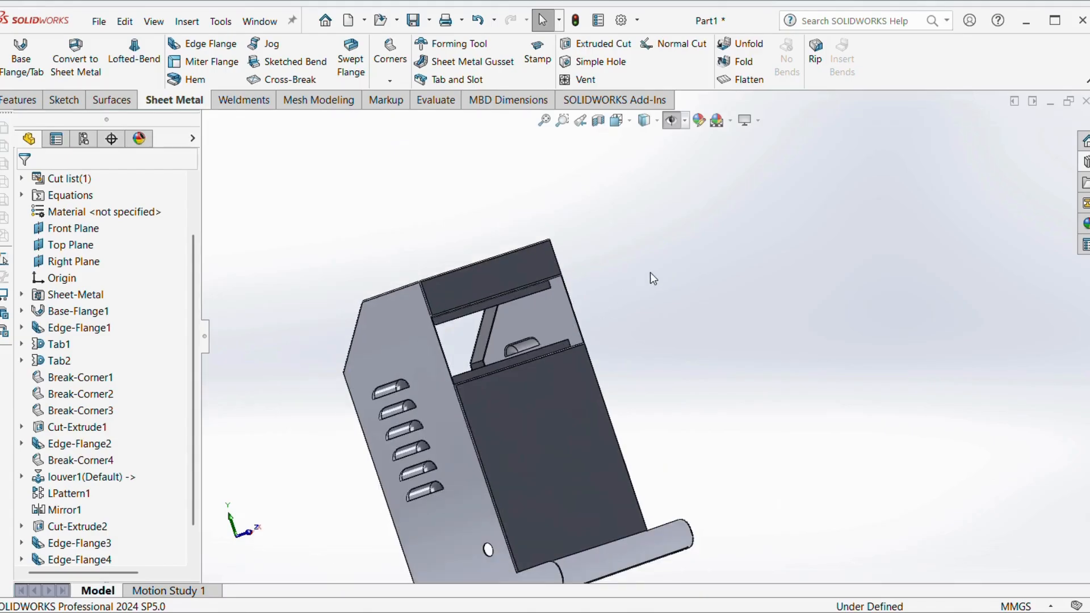
pyautogui.click(748, 78)
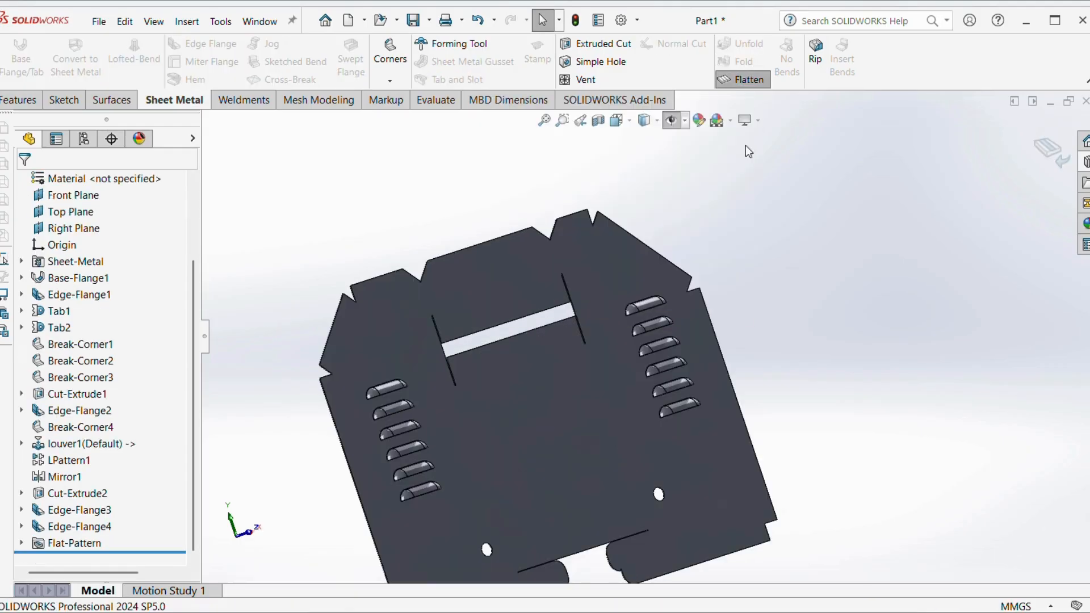
pyautogui.scroll(2, 732, 274)
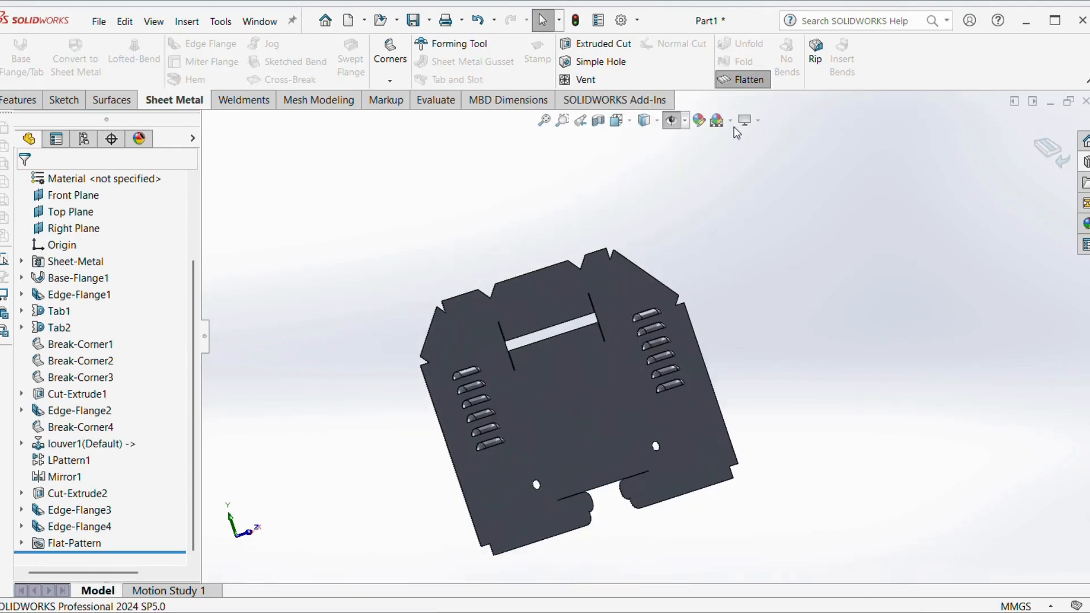
pyautogui.click(740, 85)
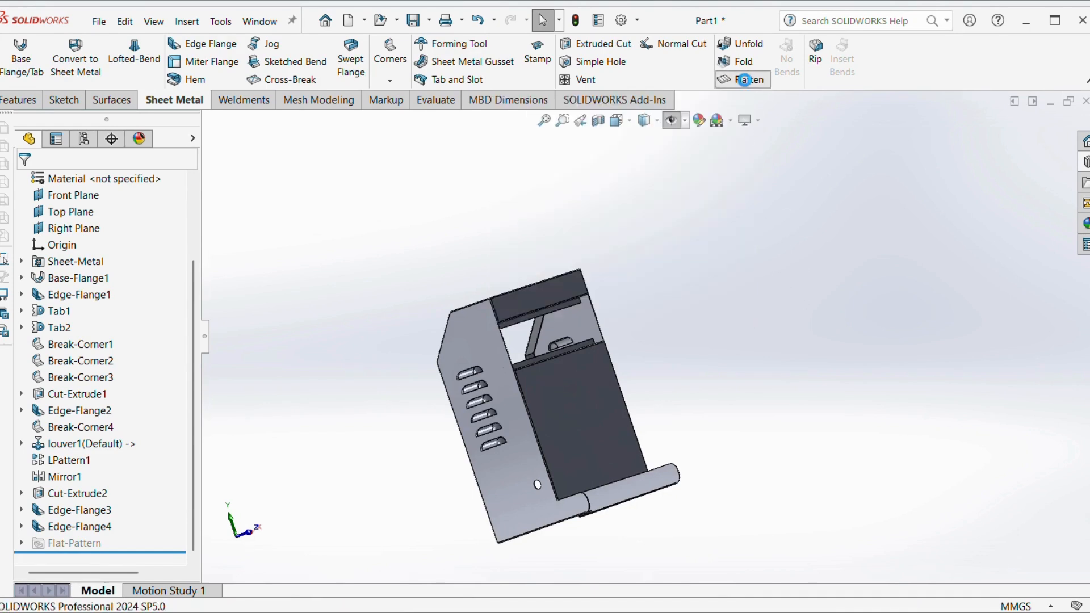
pyautogui.click(744, 80)
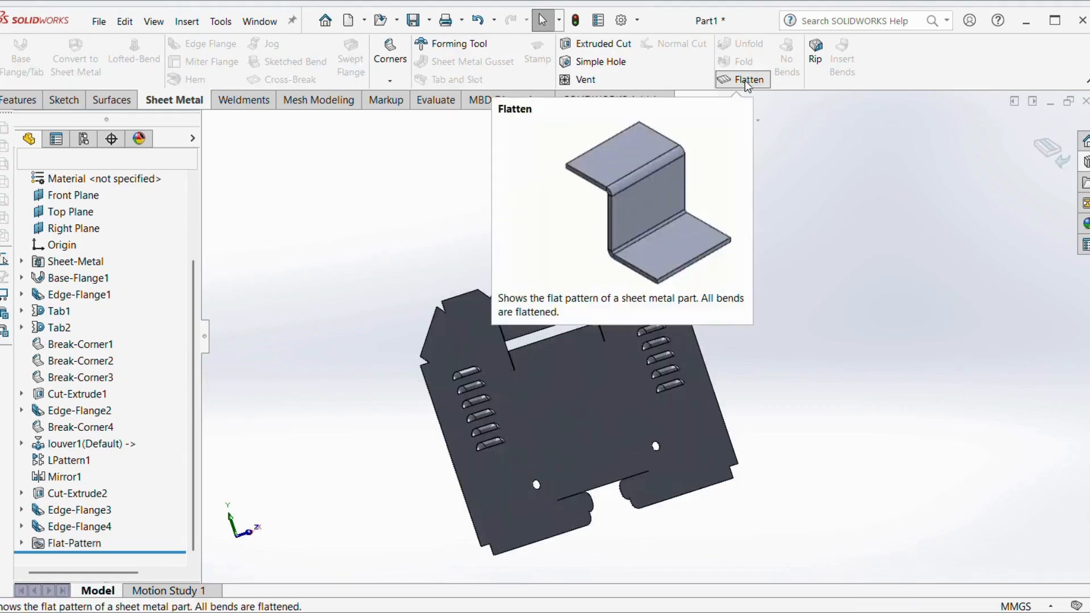
pyautogui.click(745, 80)
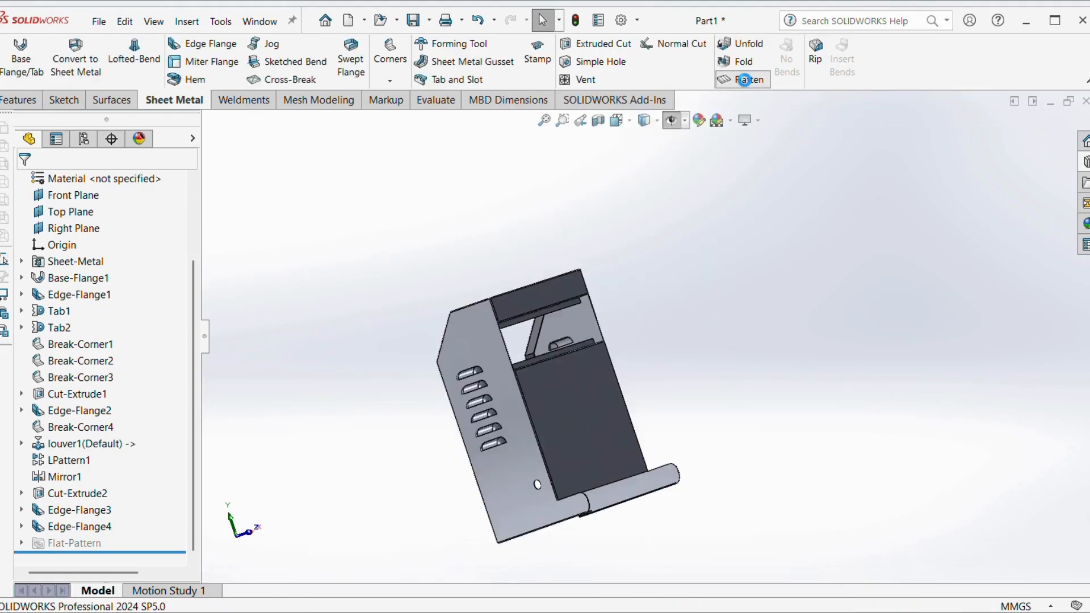
pyautogui.click(746, 81)
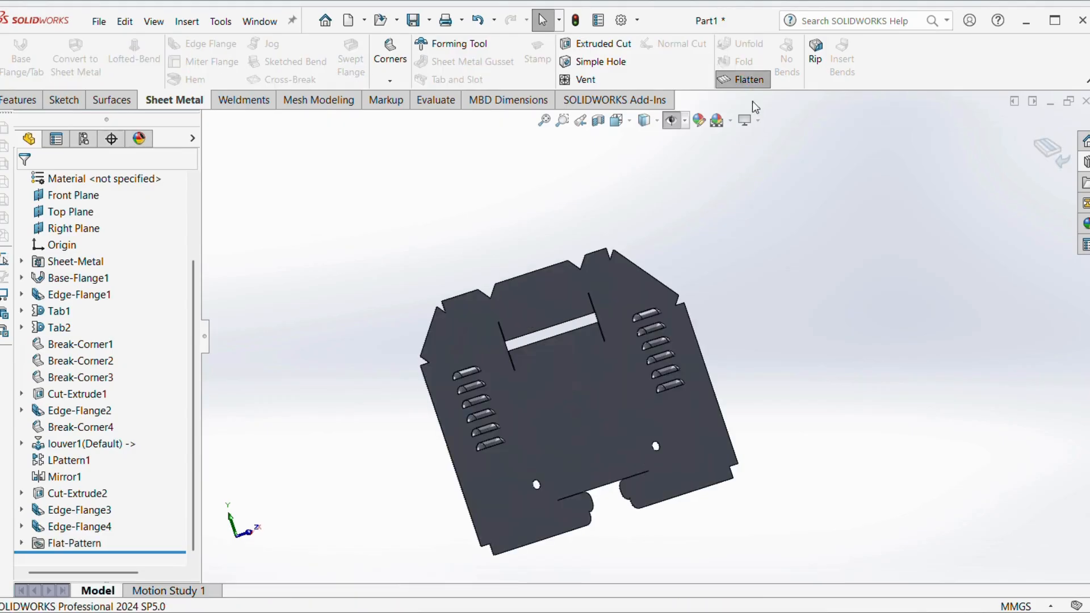
pyautogui.click(752, 85)
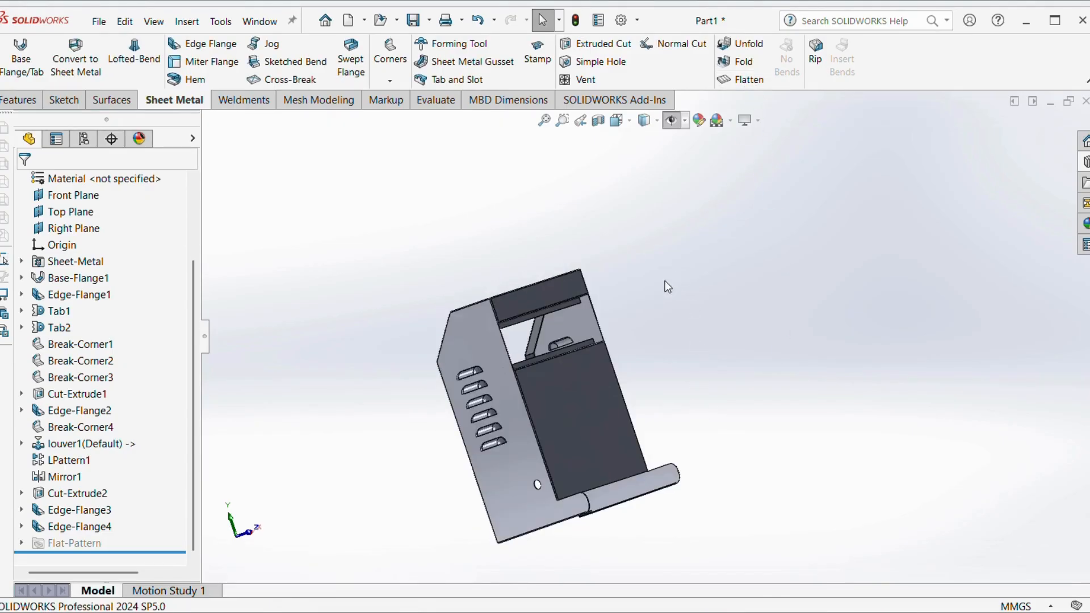
# Step: Examine the return flanges around the opening from the back and the front of the folded enclosure
pyautogui.moveTo(665, 281); pyautogui.dragTo(725, 327, button='middle')
pyautogui.moveTo(588, 427); pyautogui.dragTo(403, 386, button='middle')
pyautogui.scroll(-5, 574, 277)
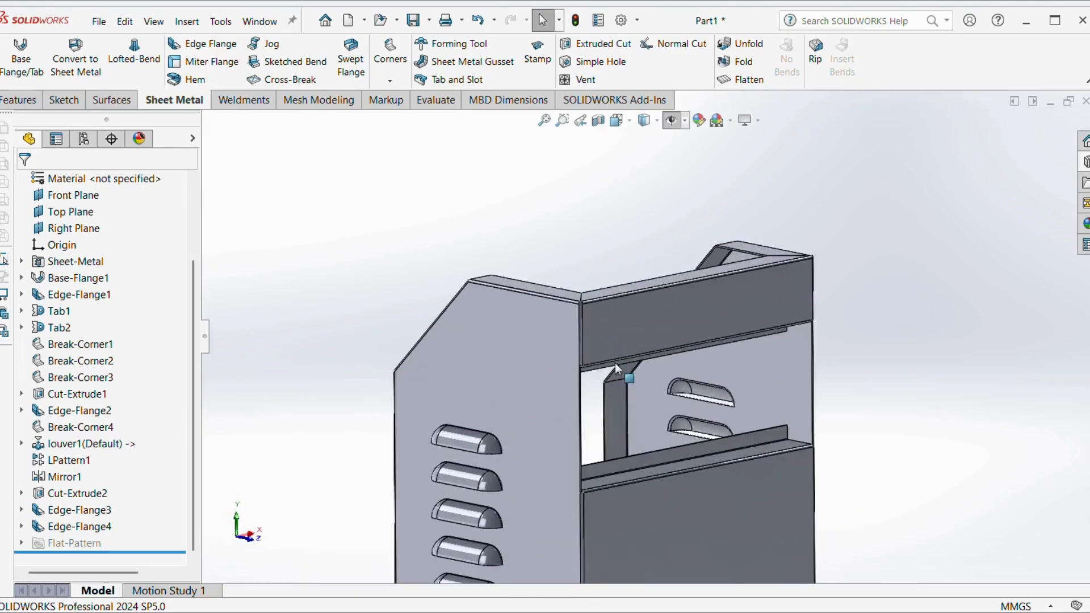
pyautogui.scroll(-6, 584, 312)
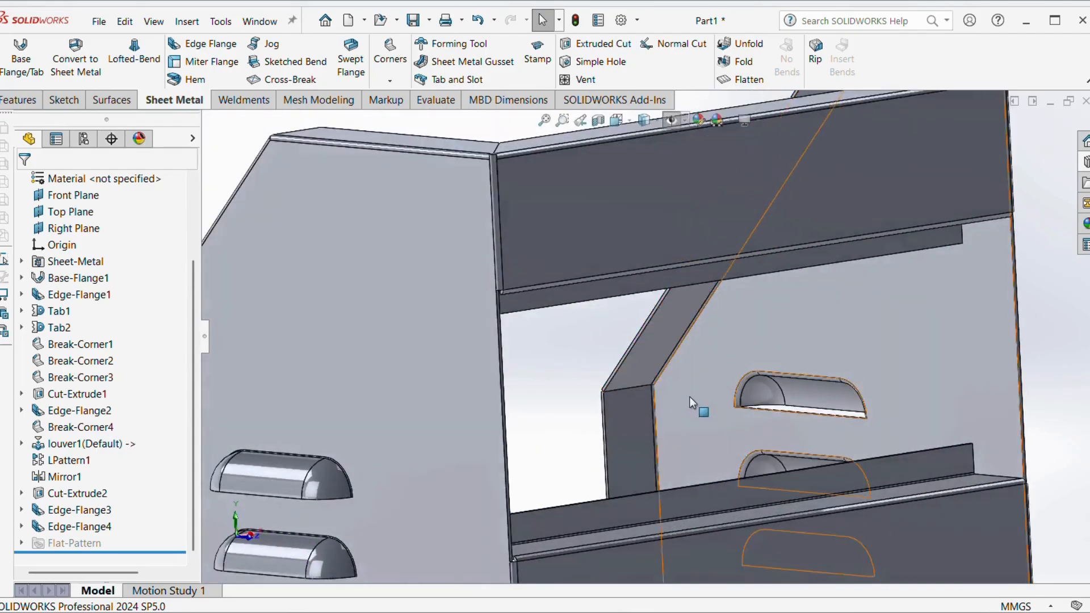
pyautogui.scroll(5, 690, 397)
pyautogui.moveTo(690, 396); pyautogui.dragTo(819, 371, button='middle')
pyautogui.scroll(5, 621, 469)
pyautogui.scroll(-5, 605, 477)
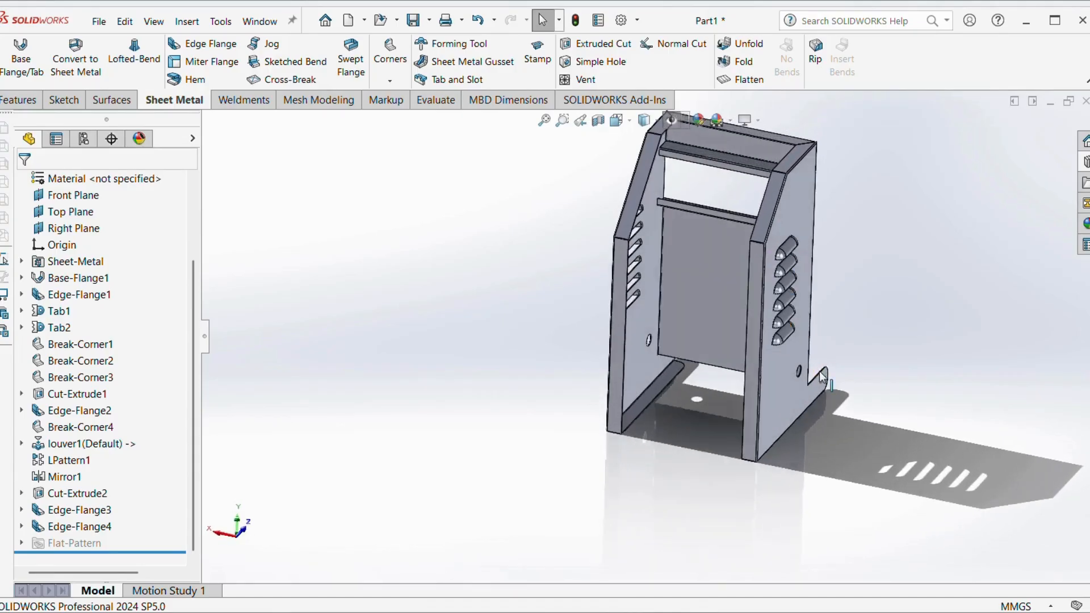
pyautogui.scroll(-1, 668, 378)
# Step: Start a sketch on the front face of the side return flange and draw a circle about 8.9 mm in diameter near its lower end
pyautogui.moveTo(667, 378); pyautogui.dragTo(730, 342, button='middle')
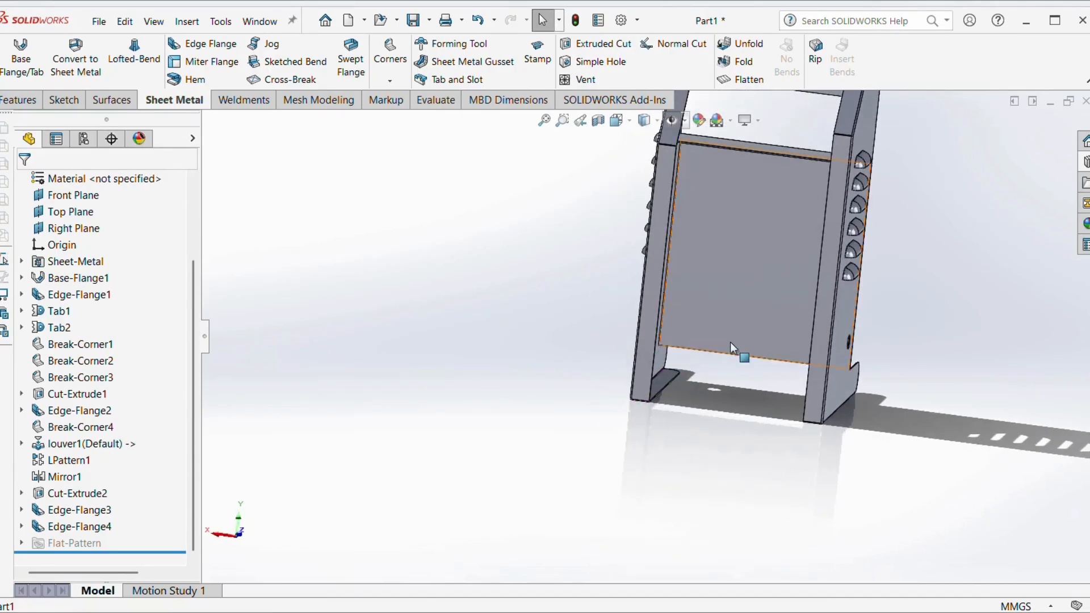
pyautogui.rightClick(817, 399)
pyautogui.click(850, 262)
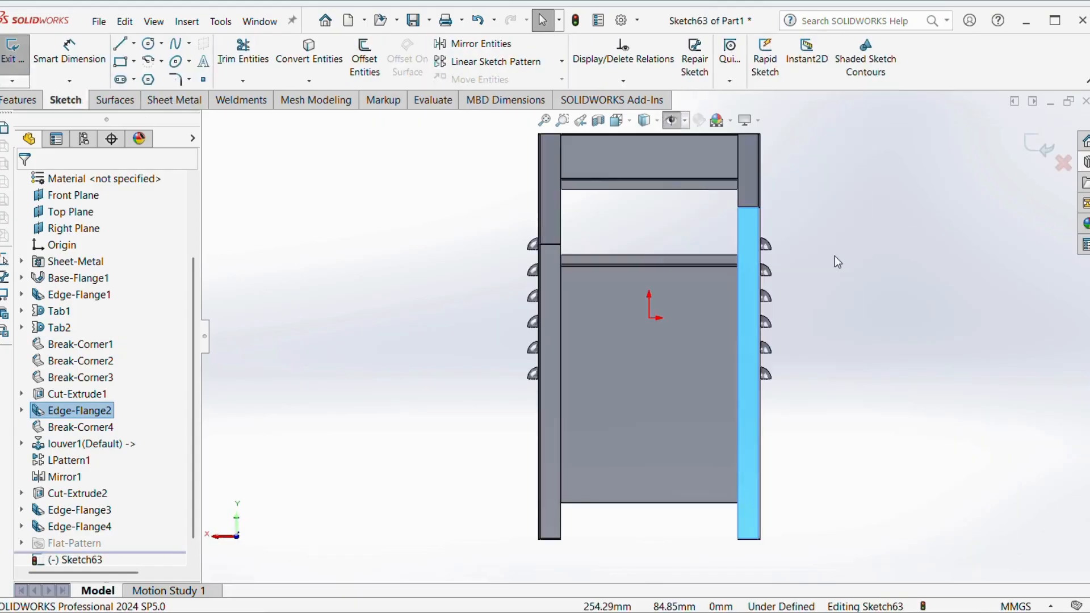
pyautogui.click(151, 45)
pyautogui.scroll(-5, 749, 475)
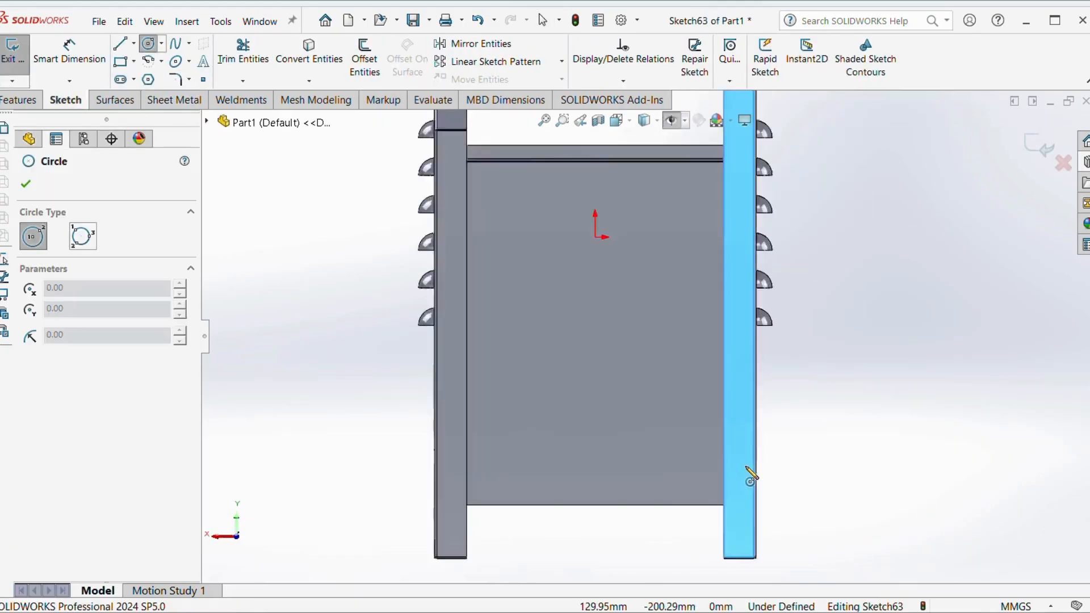
pyautogui.moveTo(717, 560); pyautogui.dragTo(725, 561)
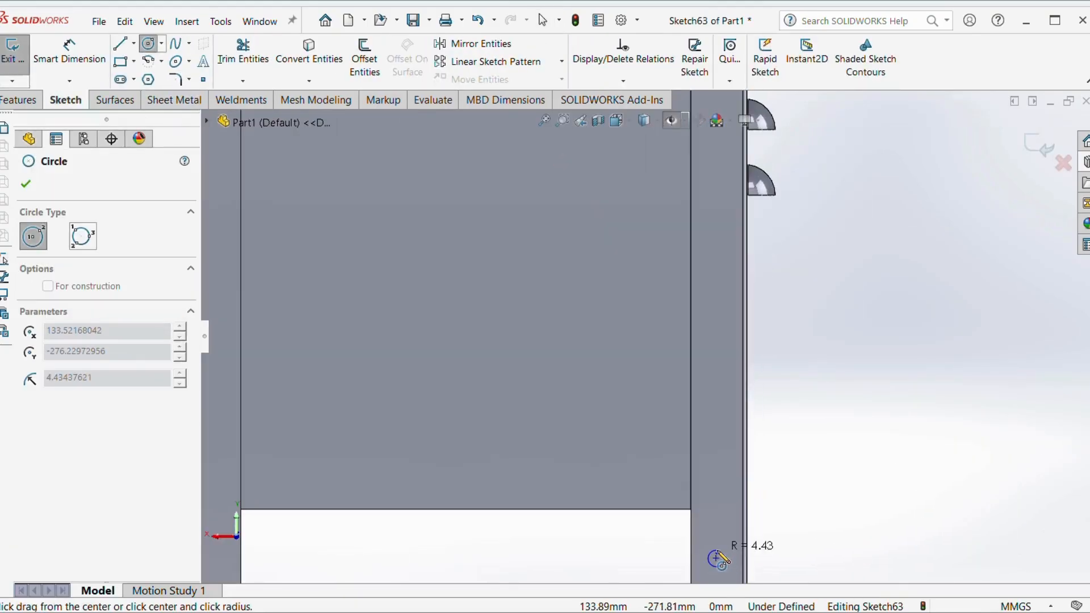
# Step: Dimension the circle's diameter as 8.5 mm
pyautogui.click(79, 61)
pyautogui.scroll(3, 731, 519)
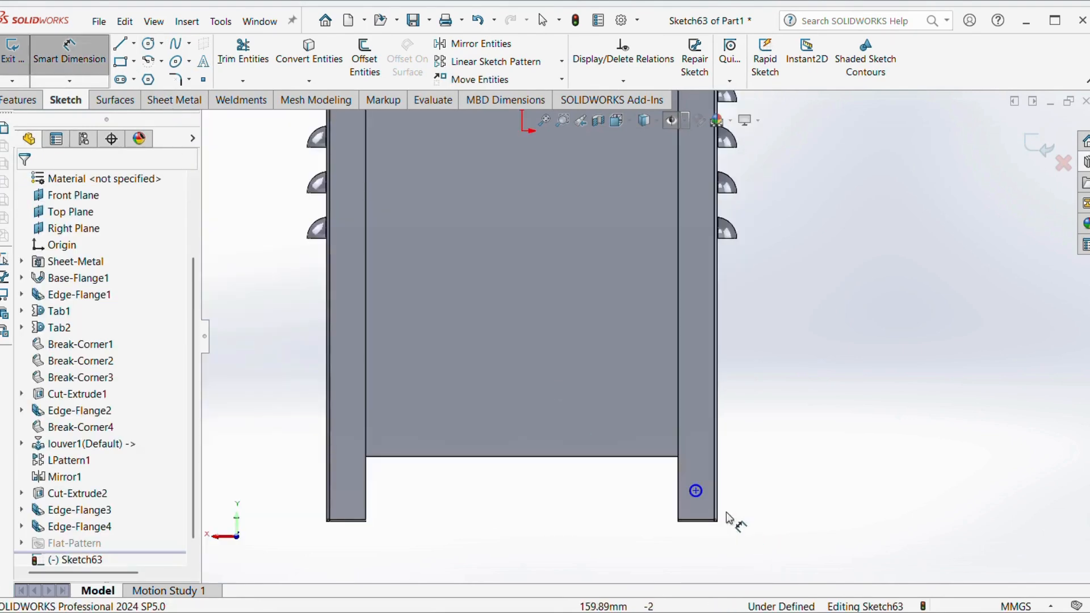
pyautogui.scroll(-3, 628, 448)
pyautogui.click(636, 425)
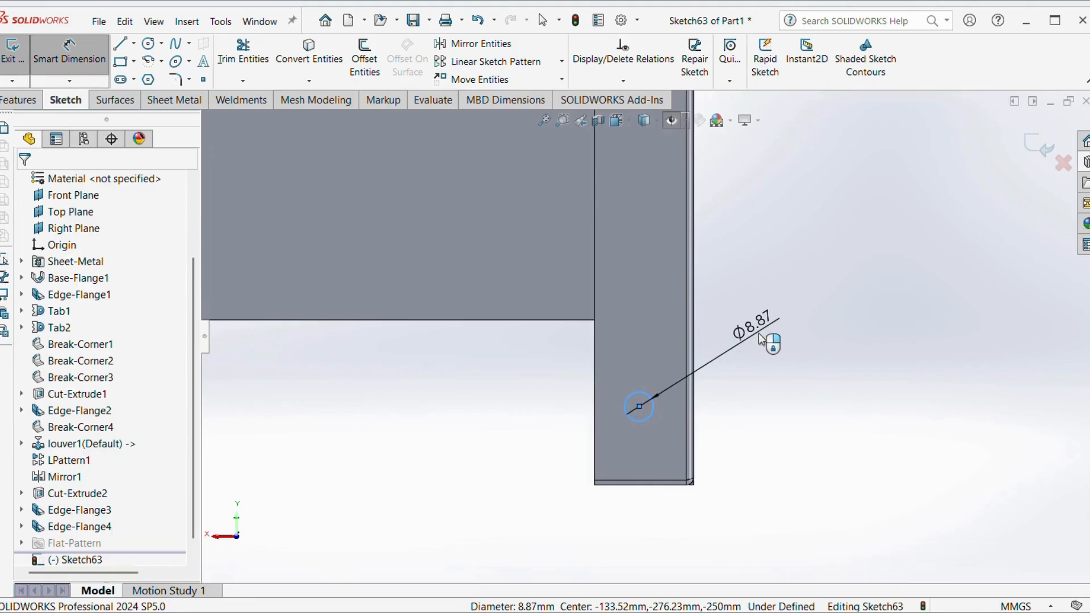
pyautogui.click(764, 340)
pyautogui.write('8.5')
pyautogui.press('Return')
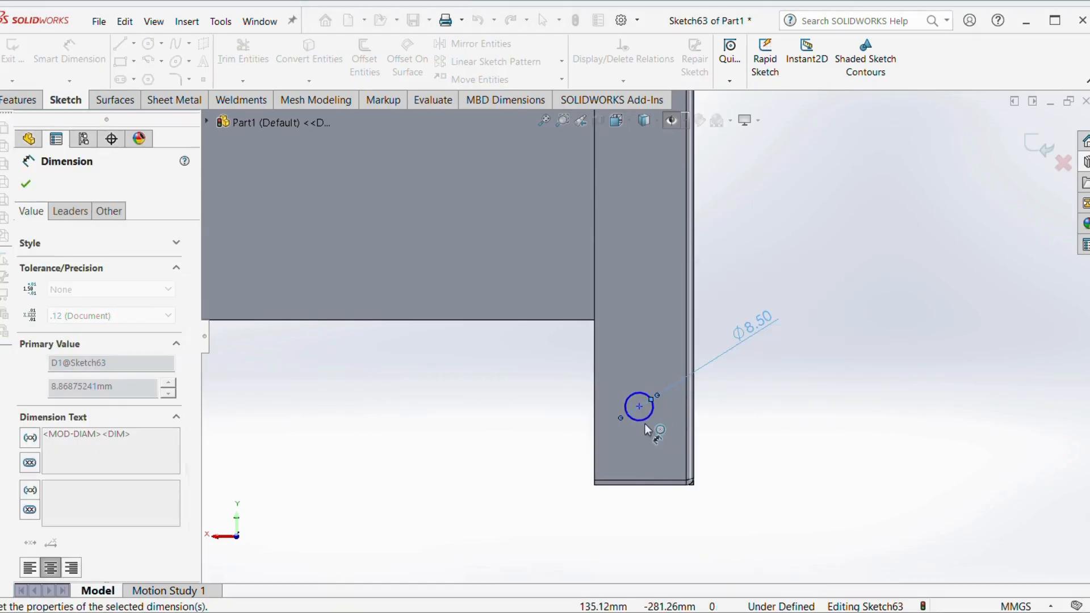
# Step: Dimension the circle's center 15 mm from the outer vertical edge of the side panel
pyautogui.click(636, 423)
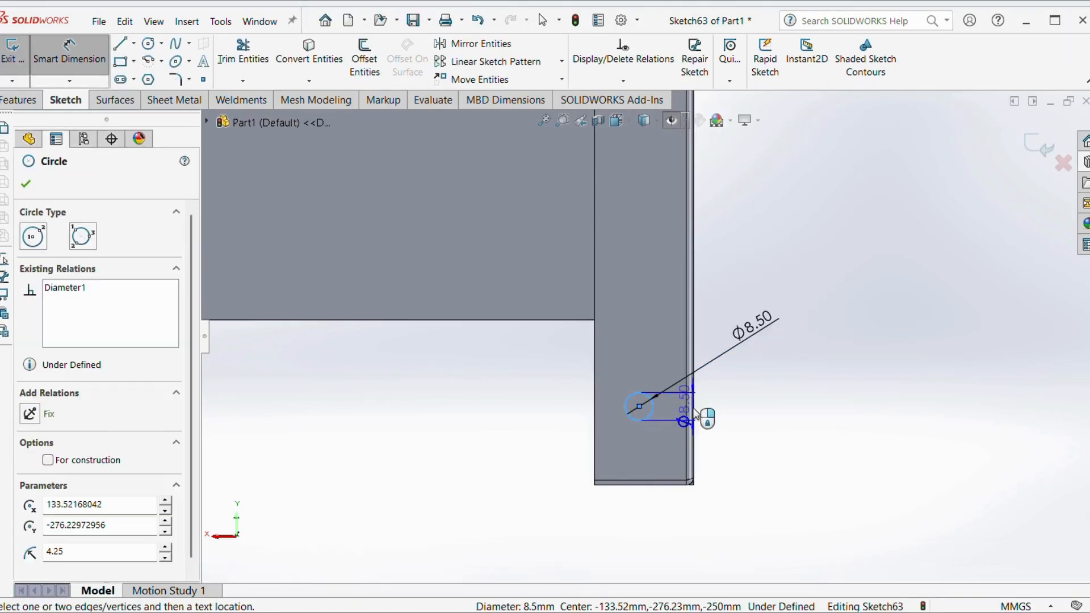
pyautogui.click(697, 414)
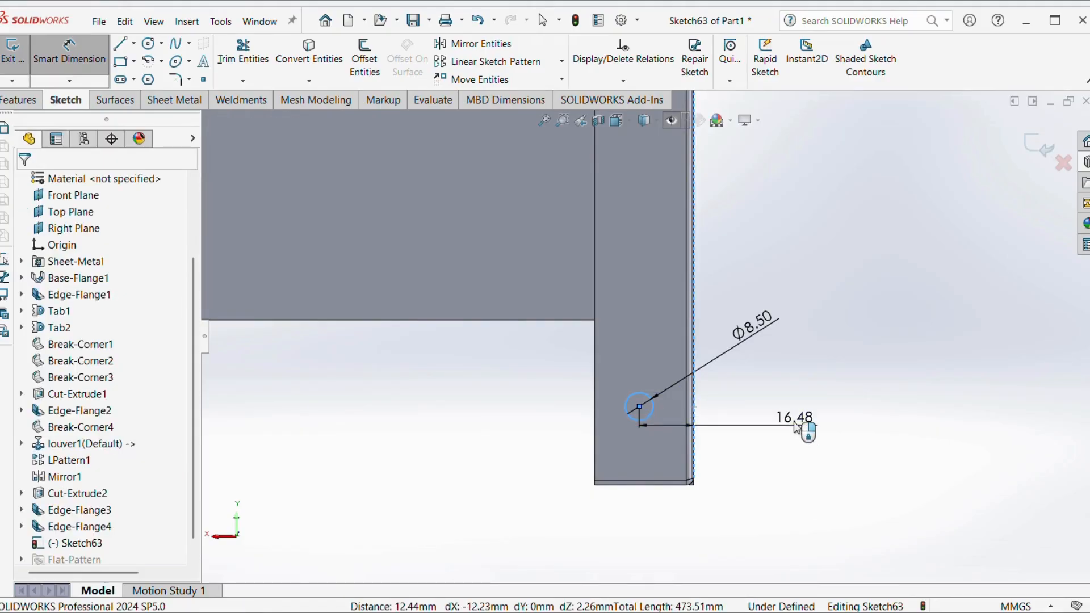
pyautogui.click(800, 426)
pyautogui.write('15')
pyautogui.press('Return')
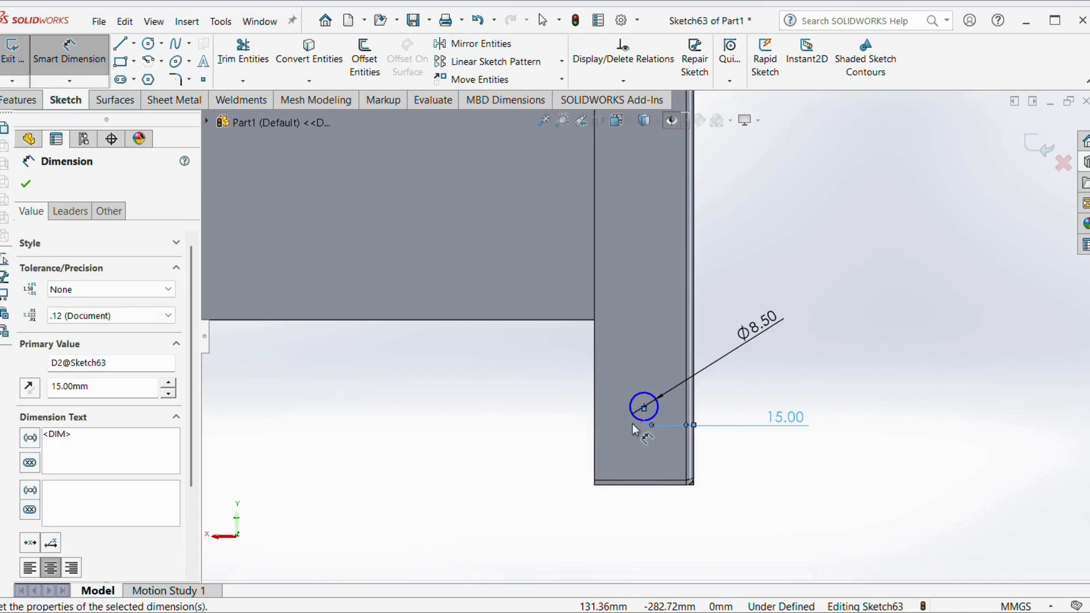
# Step: Dimension the circle's center 20 mm from the lower edge of the flange
pyautogui.click(639, 421)
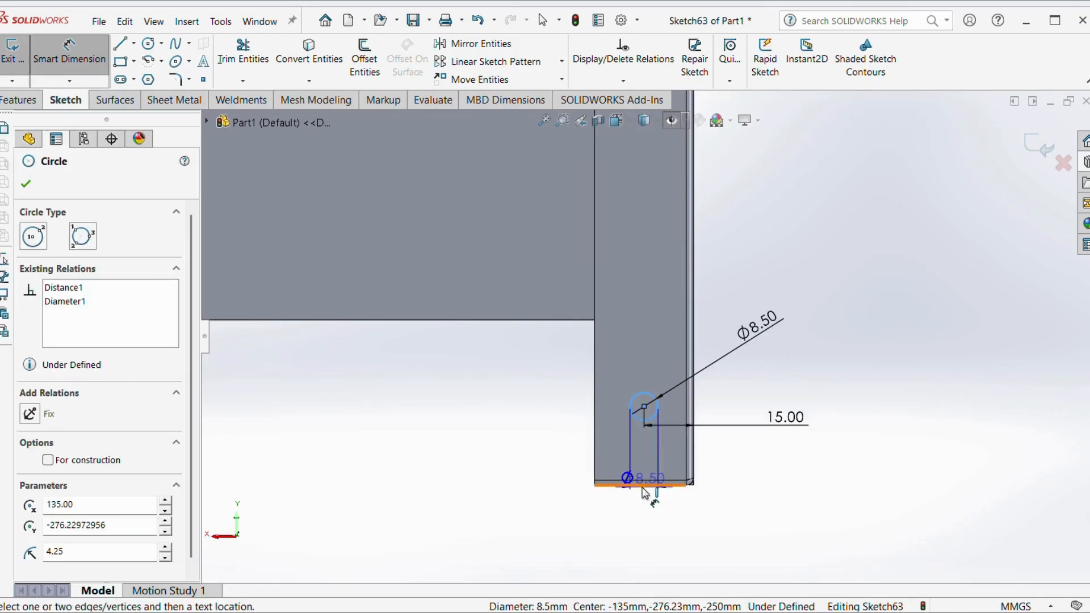
pyautogui.click(645, 493)
pyautogui.click(842, 450)
pyautogui.write('20')
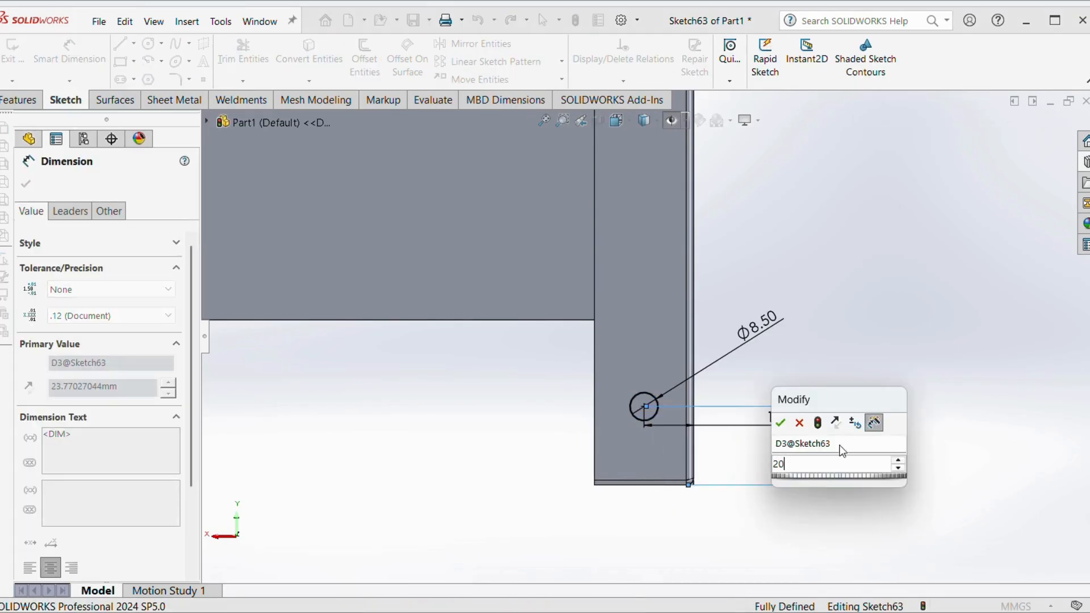
pyautogui.press('Return')
pyautogui.press('Escape')
# Step: Create a linear sketch pattern of the circle with 2 instances toward the opposite flange and 5 upward, spaced 10 mm apart
pyautogui.moveTo(526, 383); pyautogui.dragTo(719, 457)
pyautogui.click(499, 61)
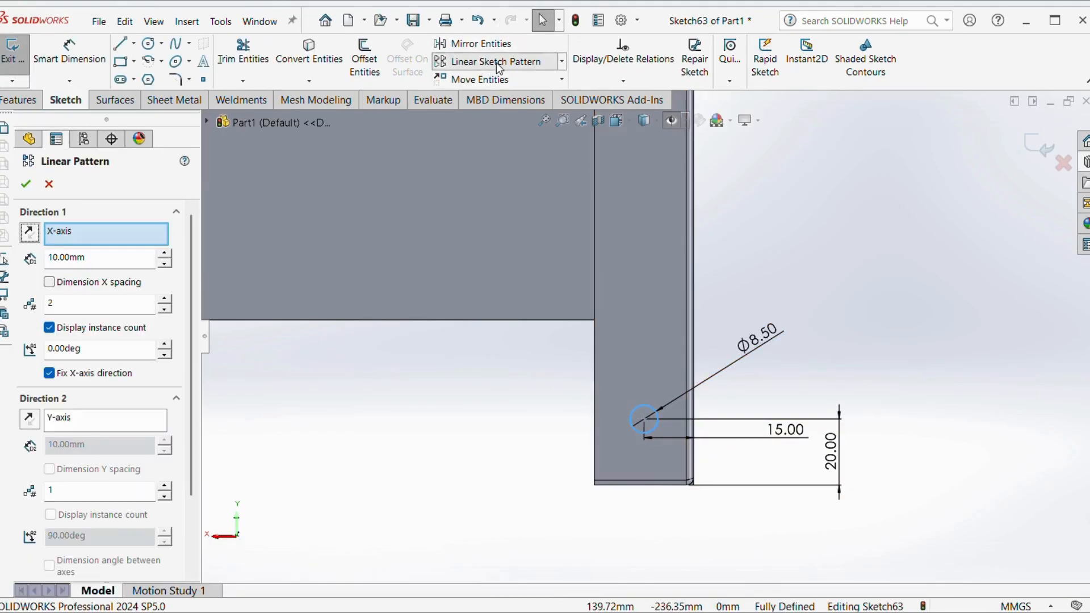
pyautogui.click(29, 234)
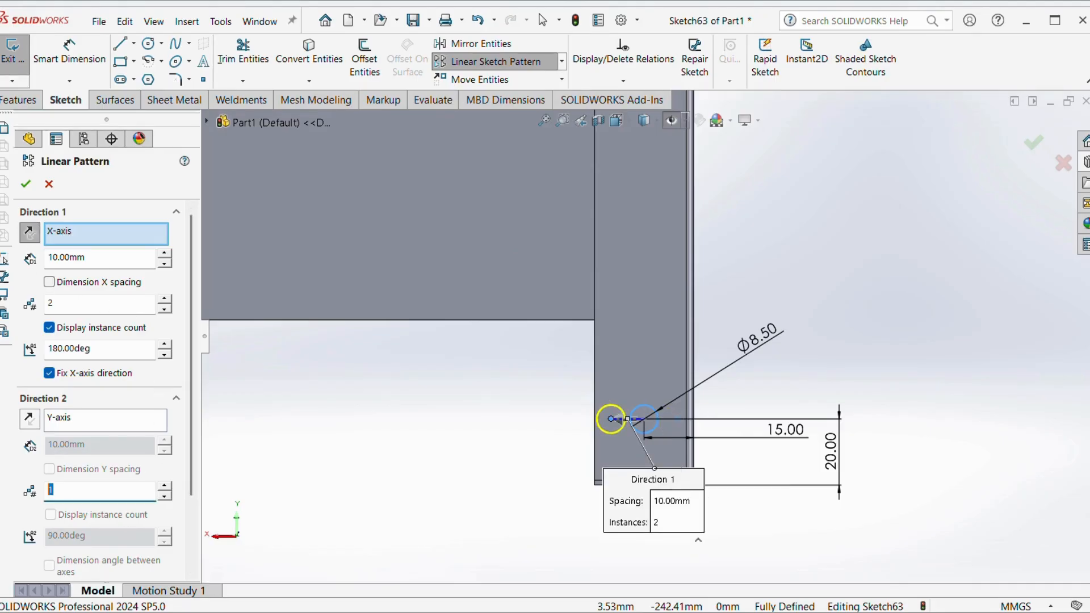
pyautogui.click(49, 185)
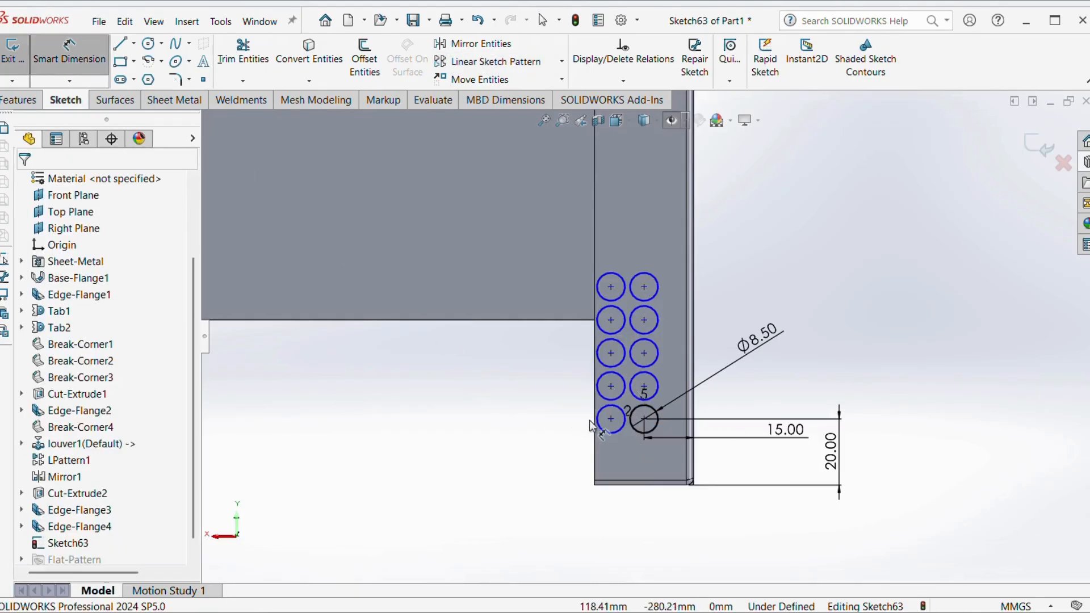
# Step: Dimension the second column's lowest circle center 15 mm from the opposite side panel's outer edge, moving that column onto the other flange
pyautogui.click(608, 421)
pyautogui.scroll(3, 545, 449)
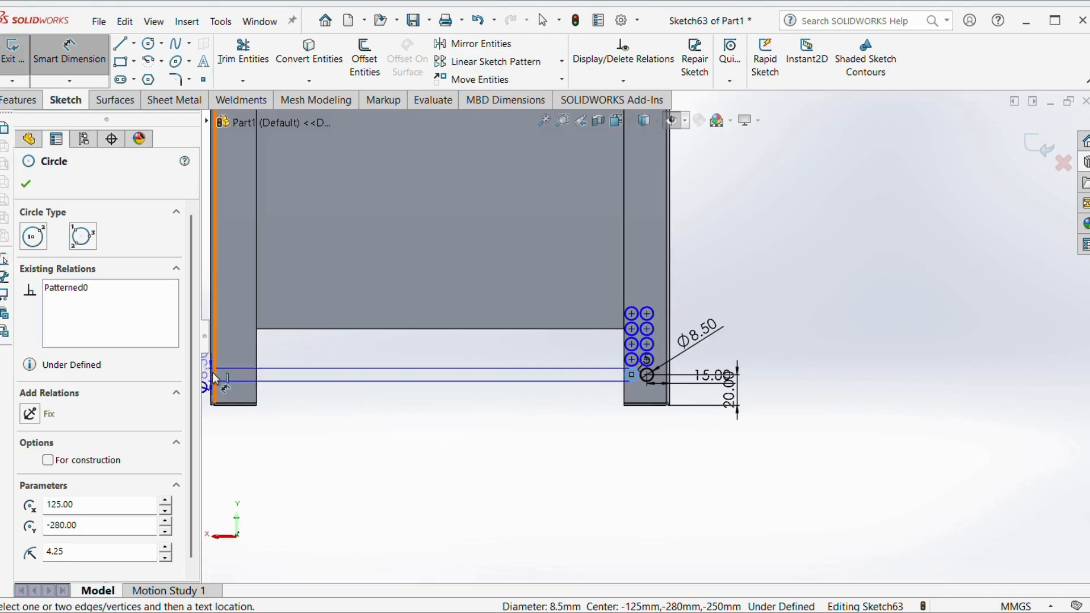
pyautogui.scroll(-2, 216, 372)
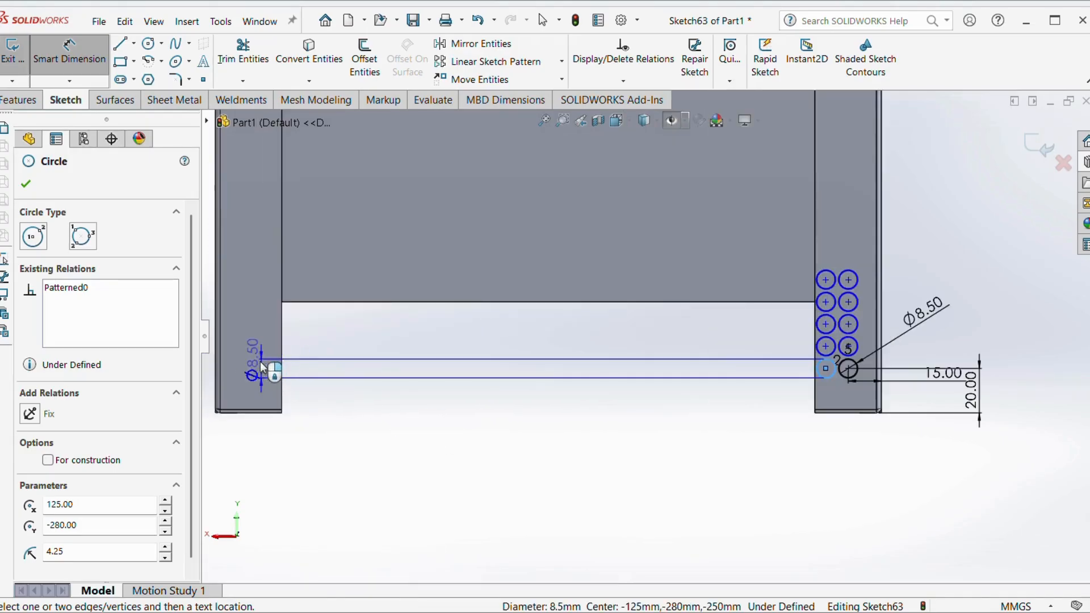
pyautogui.click(217, 364)
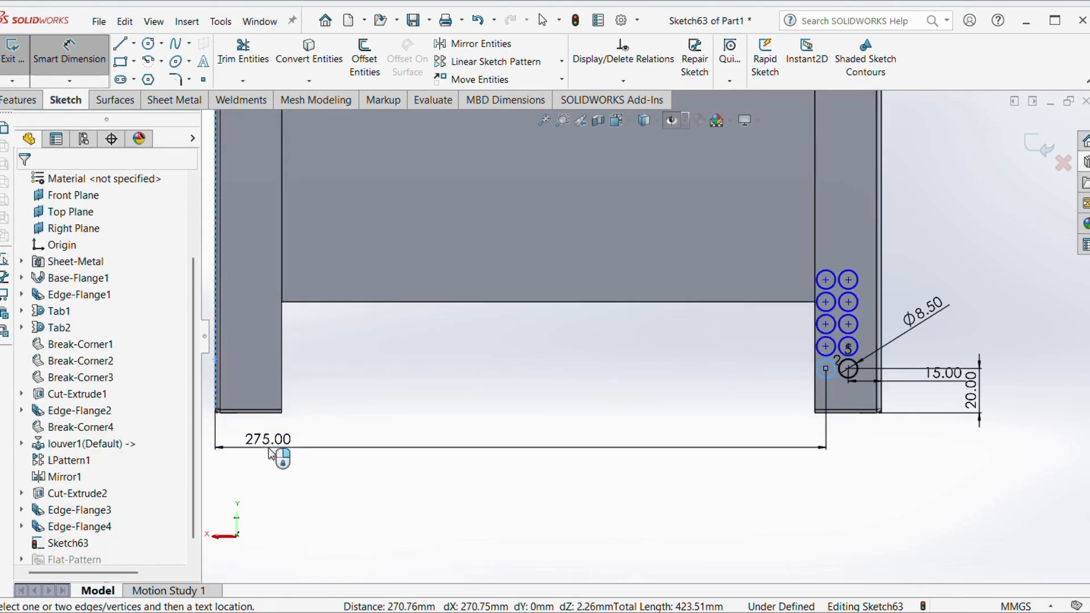
pyautogui.click(271, 454)
pyautogui.write('15')
pyautogui.press('Return')
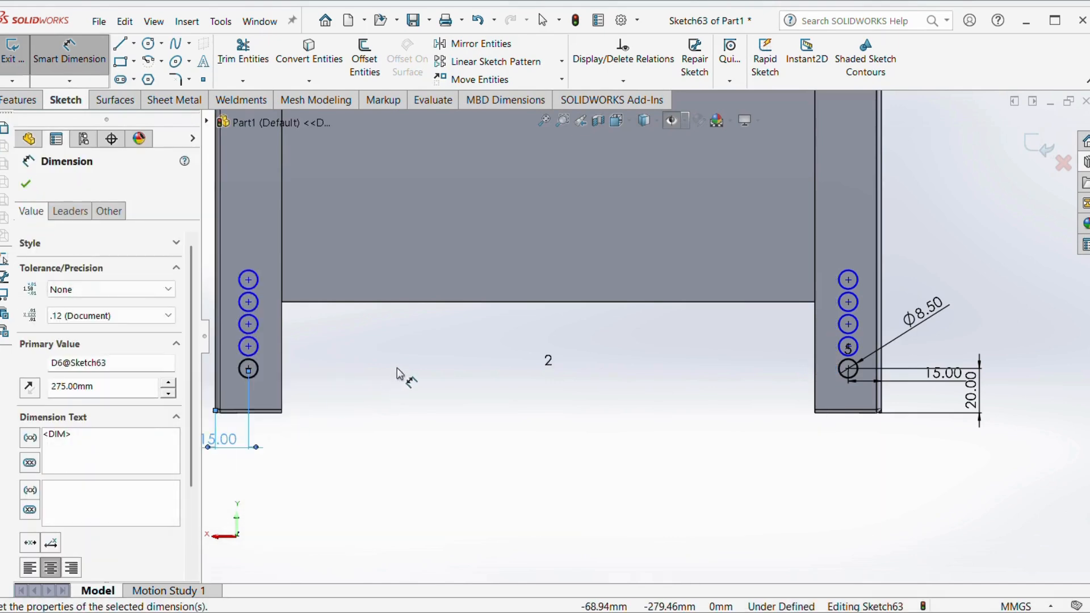
pyautogui.click(399, 373)
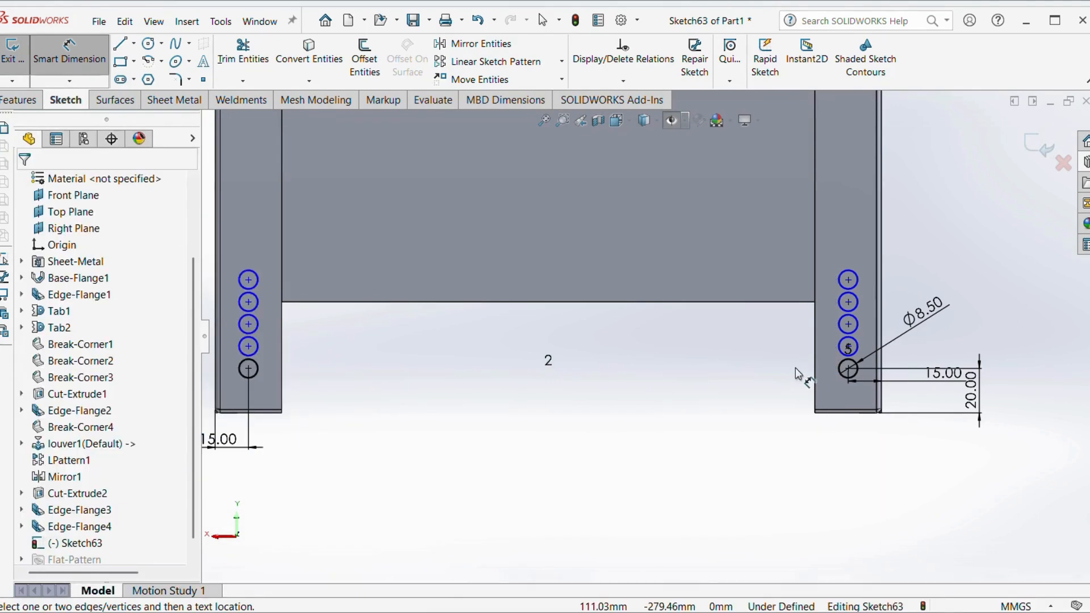
# Step: Dimension the topmost patterned circle's center 50 mm from the upper edge of its flange
pyautogui.click(859, 280)
pyautogui.press('f')
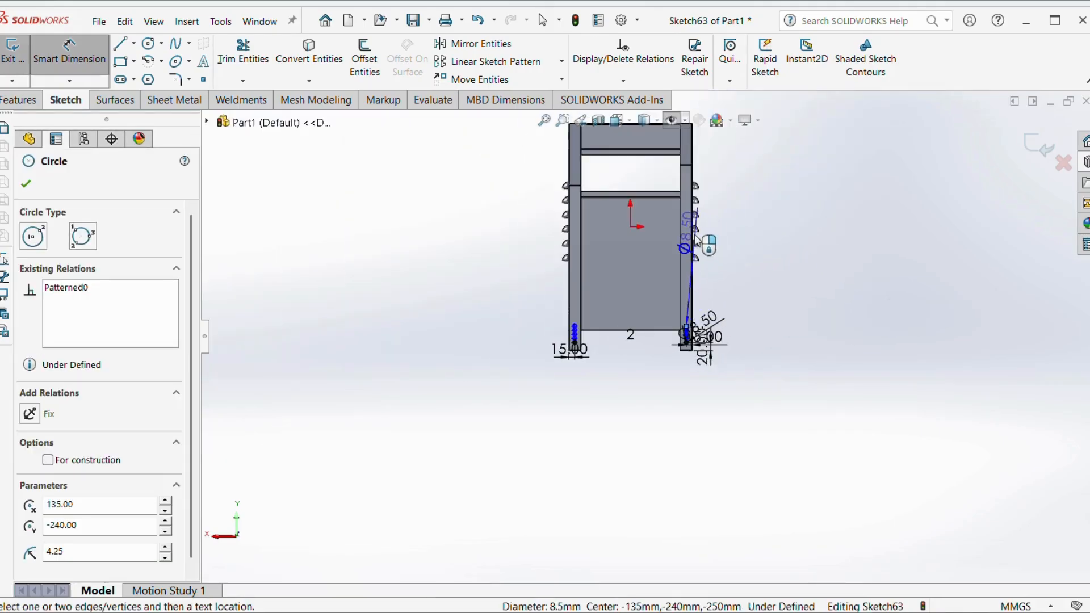
pyautogui.scroll(-3, 700, 204)
pyautogui.click(679, 140)
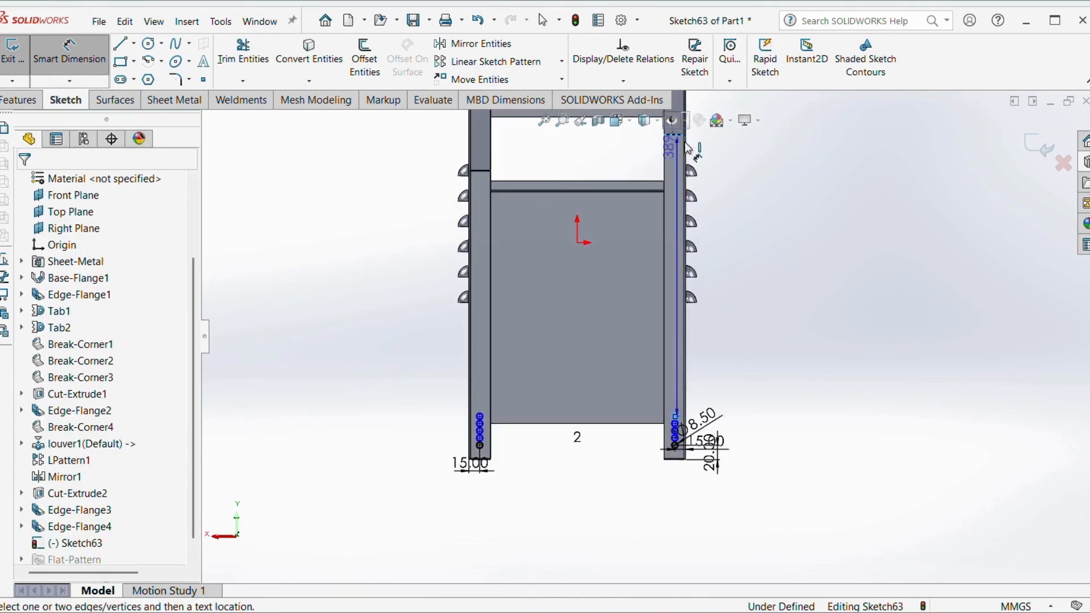
pyautogui.click(761, 193)
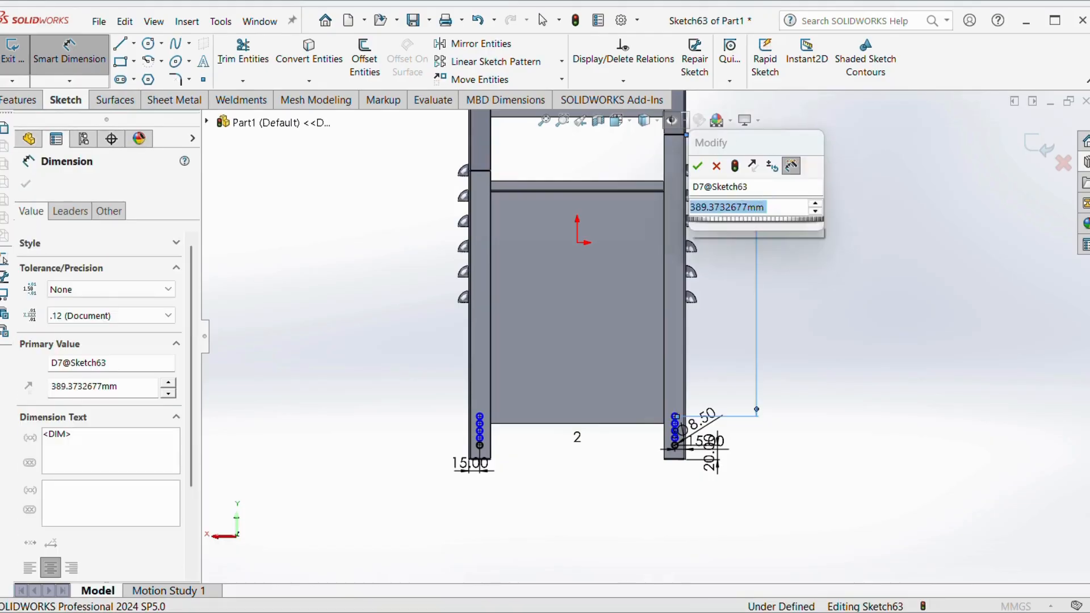
pyautogui.write('50')
pyautogui.press('Return')
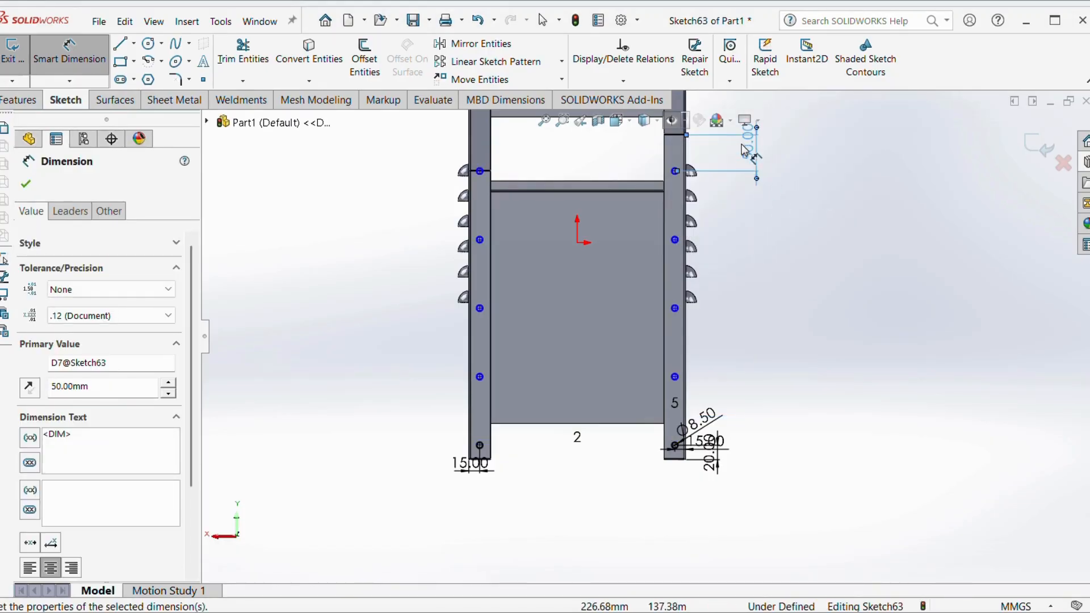
# Step: Set the distance from the topmost circle's center to the flange's upper edge to 70 mm
pyautogui.doubleClick(743, 148)
pyautogui.write('30')
pyautogui.press('Return')
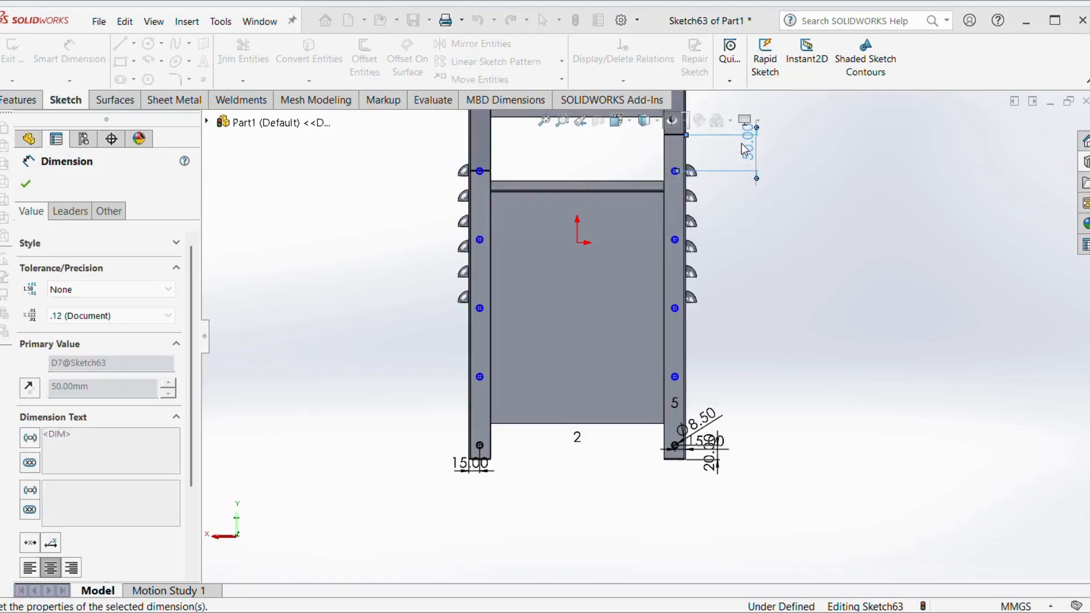
pyautogui.click(815, 239)
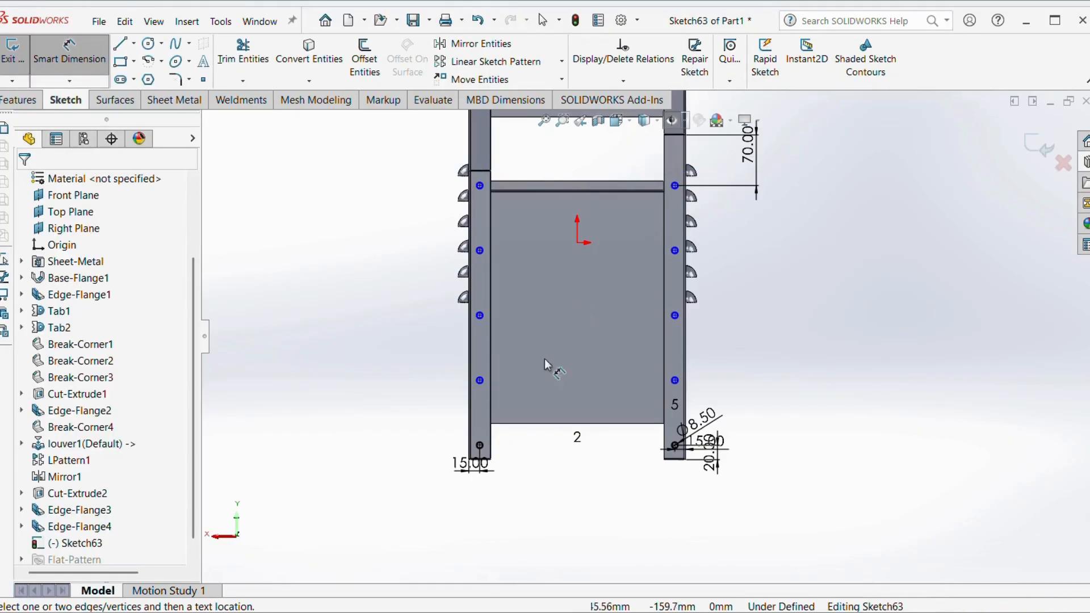
# Step: Add a vertical relation between the two lowest circle centers on the second flange to fully define the pattern
pyautogui.scroll(-5, 497, 387)
pyautogui.press('Escape')
pyautogui.click(502, 365)
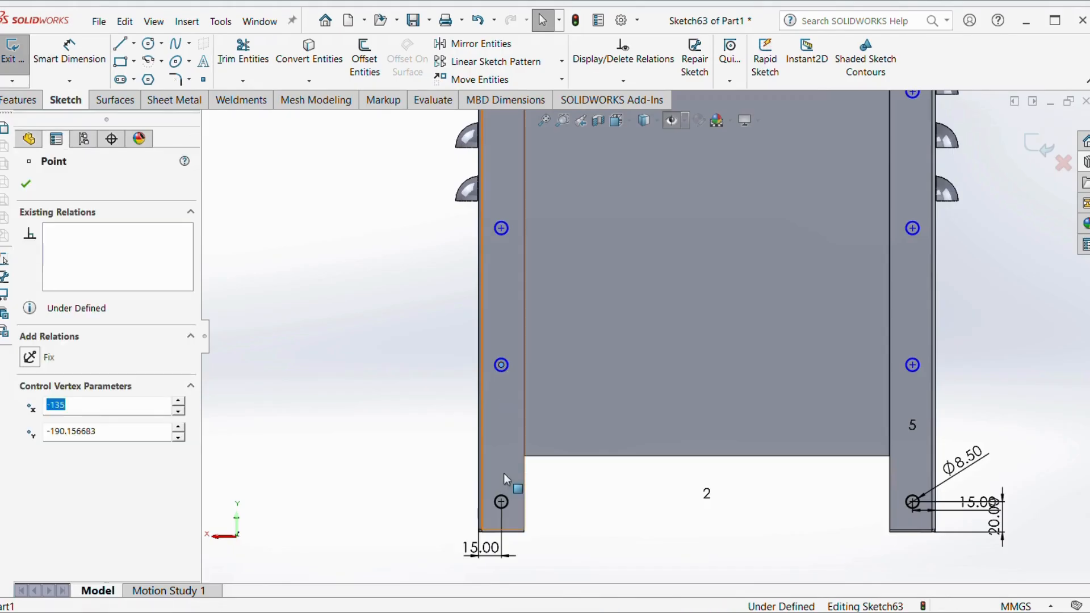
pyautogui.keyDown('ctrl'); pyautogui.click(502, 503); pyautogui.keyUp('ctrl')
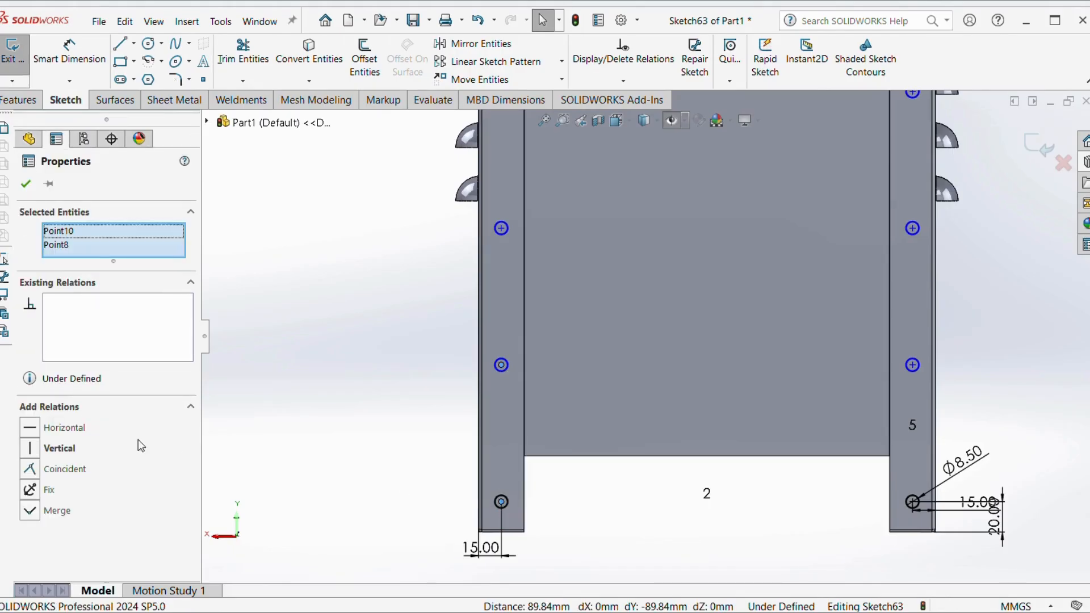
pyautogui.click(32, 450)
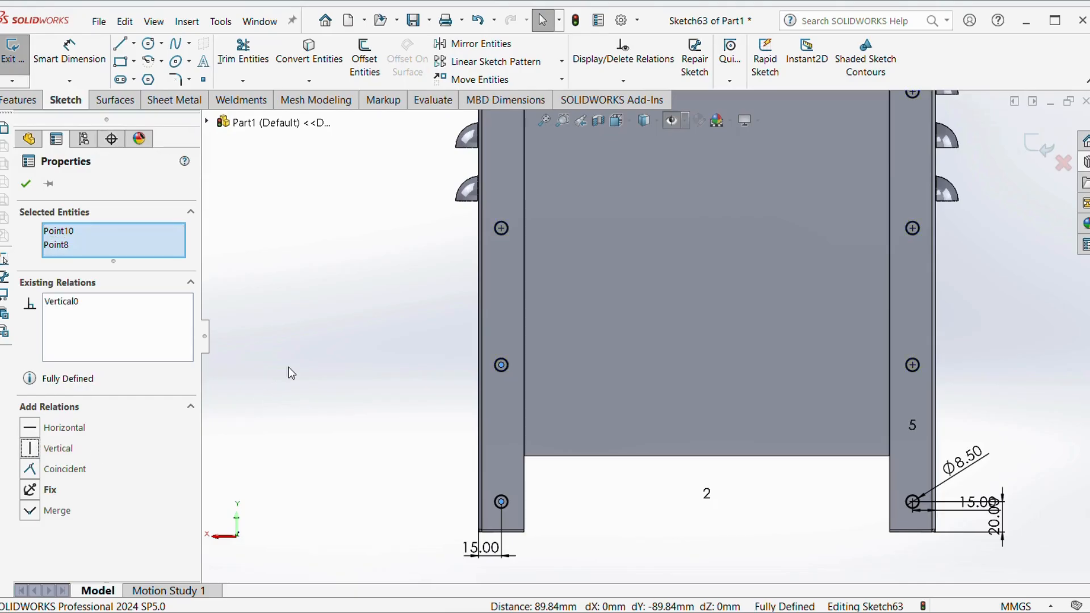
pyautogui.click(465, 336)
pyautogui.scroll(6, 468, 336)
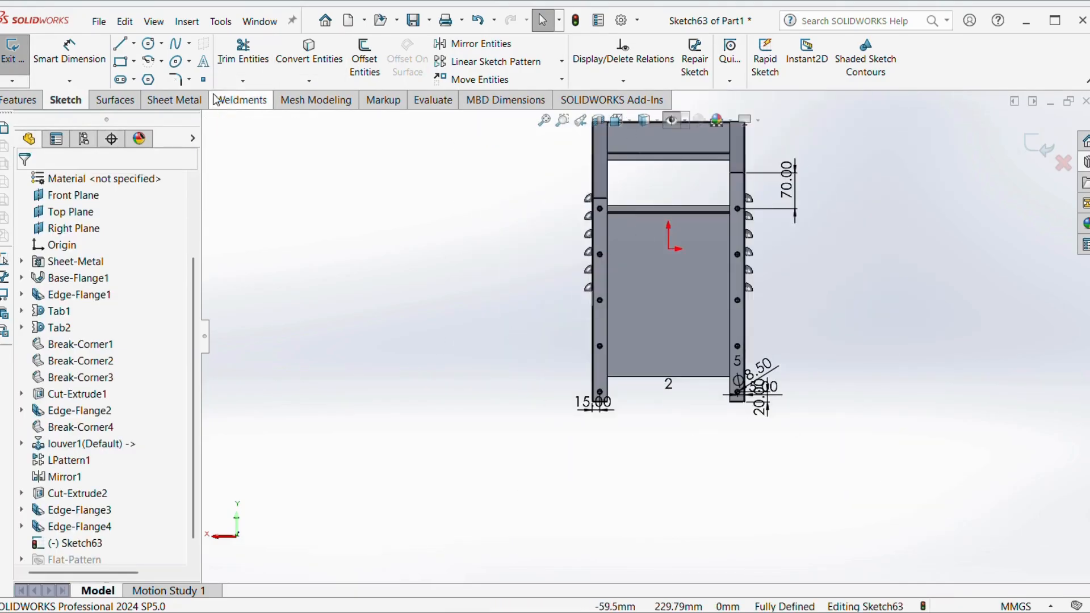
# Step: Make an extruded cut of the patterned circles with the Through All end condition and normal cut
pyautogui.click(186, 101)
pyautogui.click(604, 46)
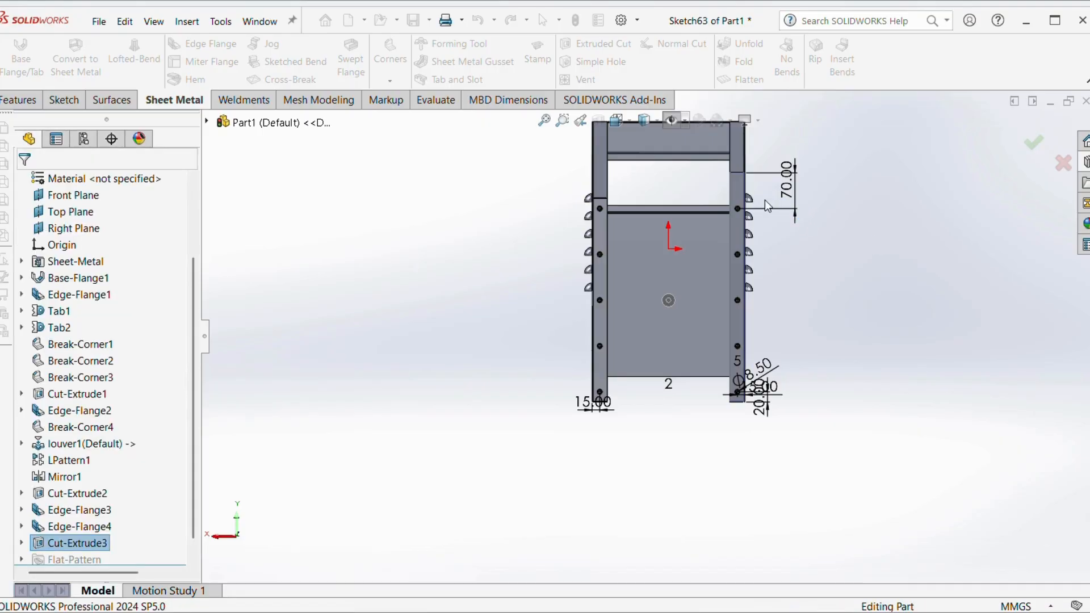
pyautogui.moveTo(611, 266); pyautogui.dragTo(616, 312, button='middle')
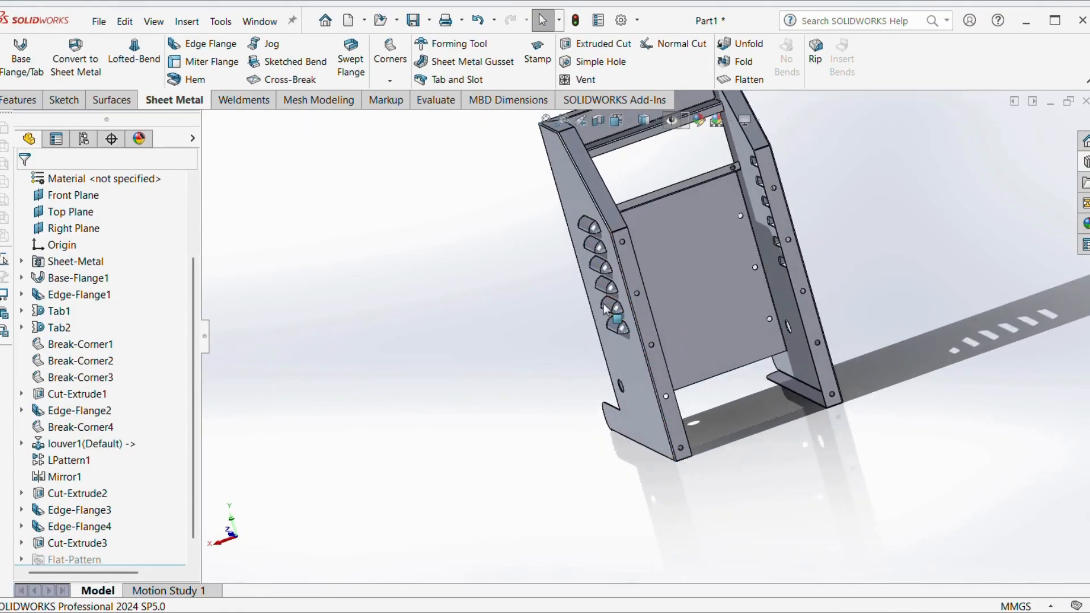
pyautogui.scroll(-4, 611, 289)
pyautogui.scroll(-1, 143, 531)
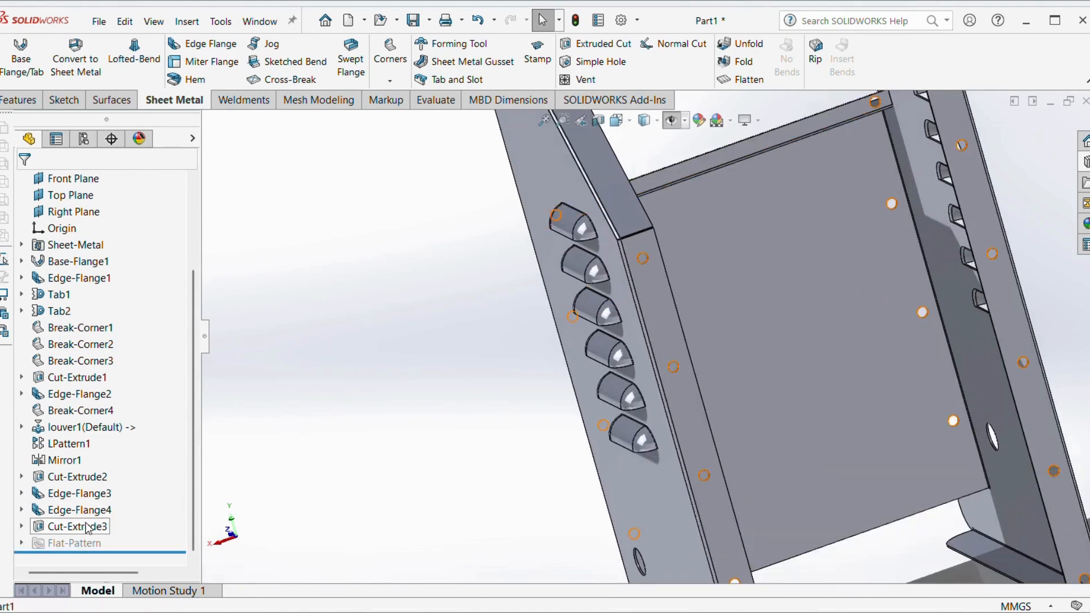
# Step: Edit the mounting-hole cut to use a Blind end condition with a depth of 10 mm
pyautogui.click(85, 527)
pyautogui.click(121, 480)
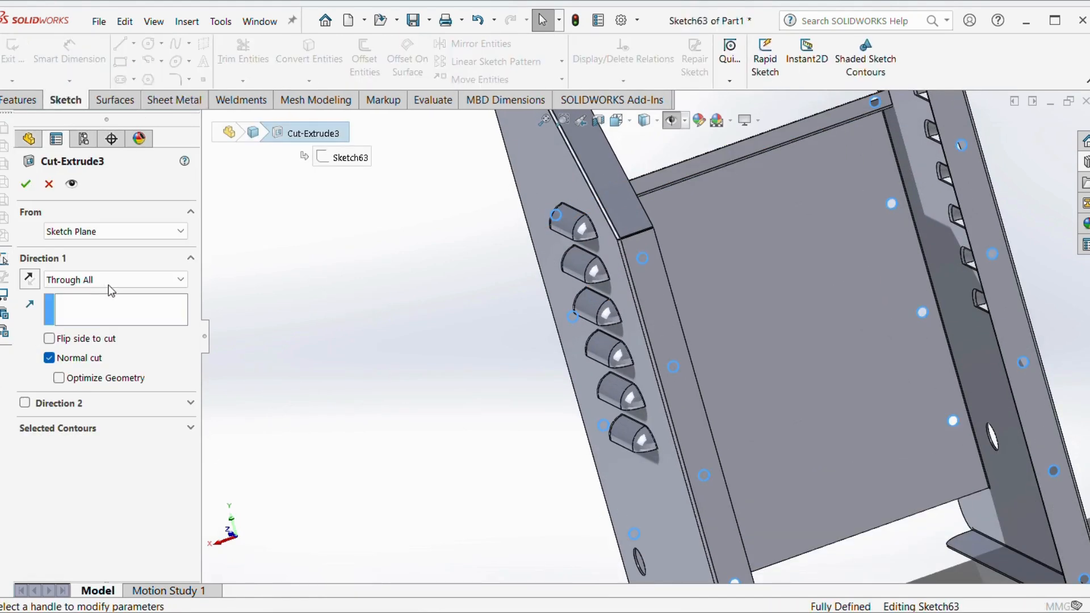
pyautogui.click(100, 280)
pyautogui.click(101, 296)
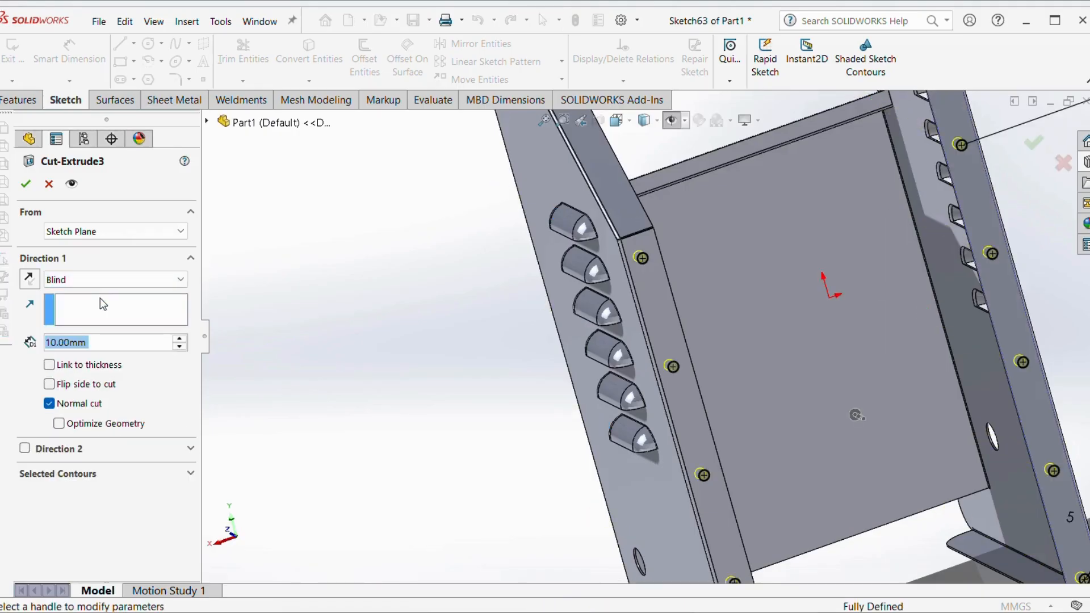
pyautogui.click(23, 185)
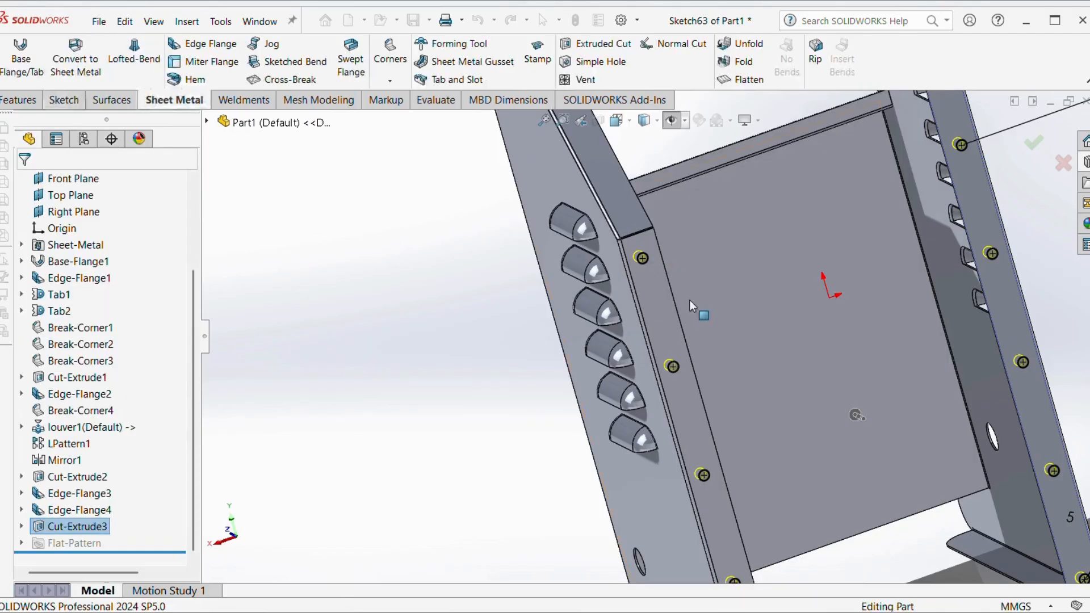
pyautogui.scroll(4, 652, 293)
pyautogui.moveTo(651, 293); pyautogui.dragTo(714, 279, button='middle')
pyautogui.scroll(-3, 716, 263)
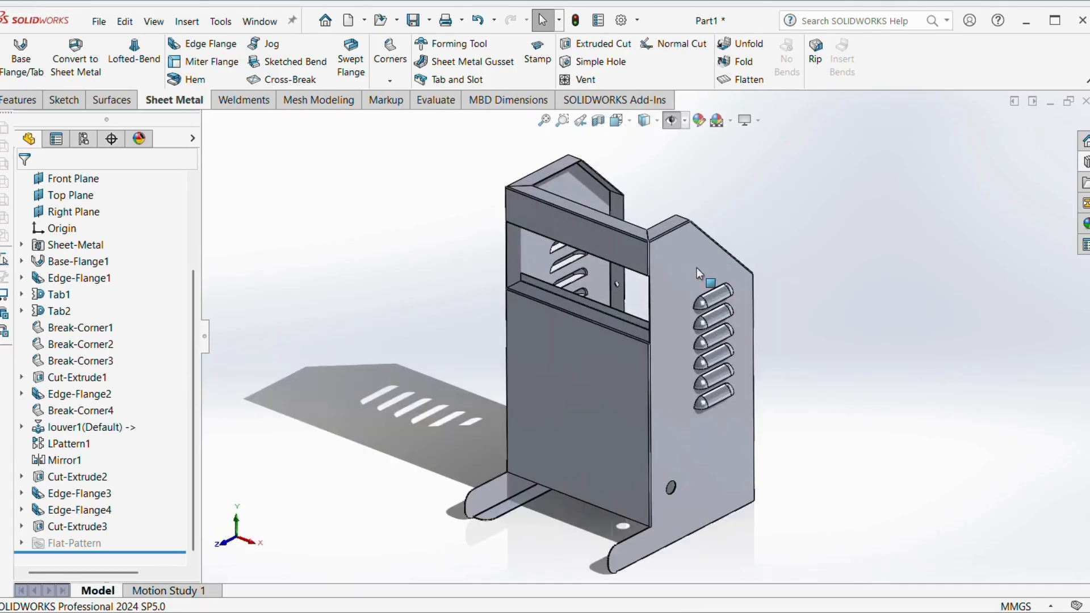
pyautogui.scroll(-2, 671, 279)
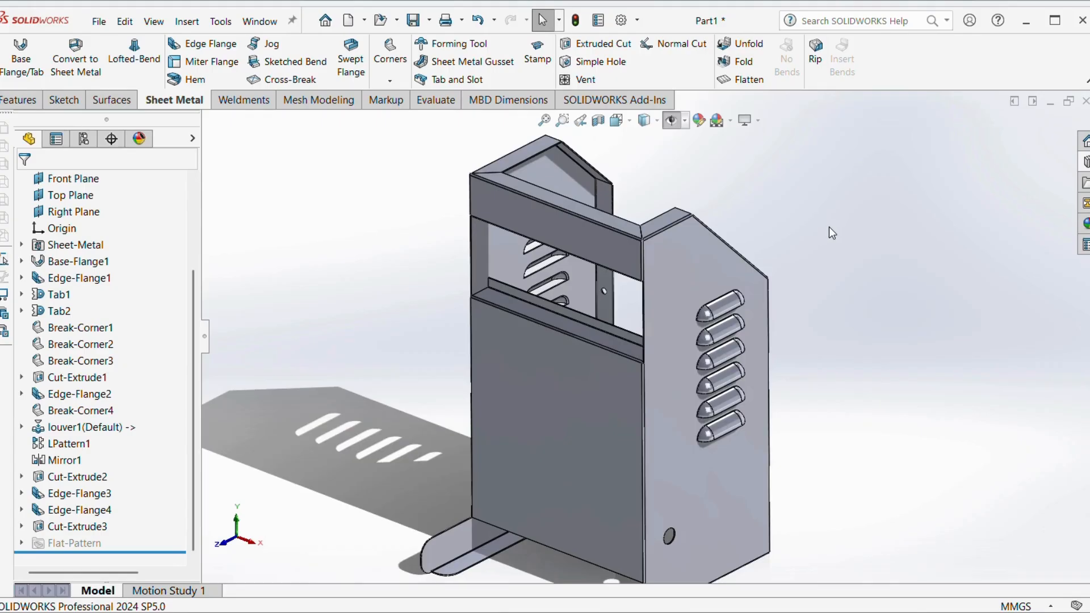
pyautogui.scroll(2, 676, 364)
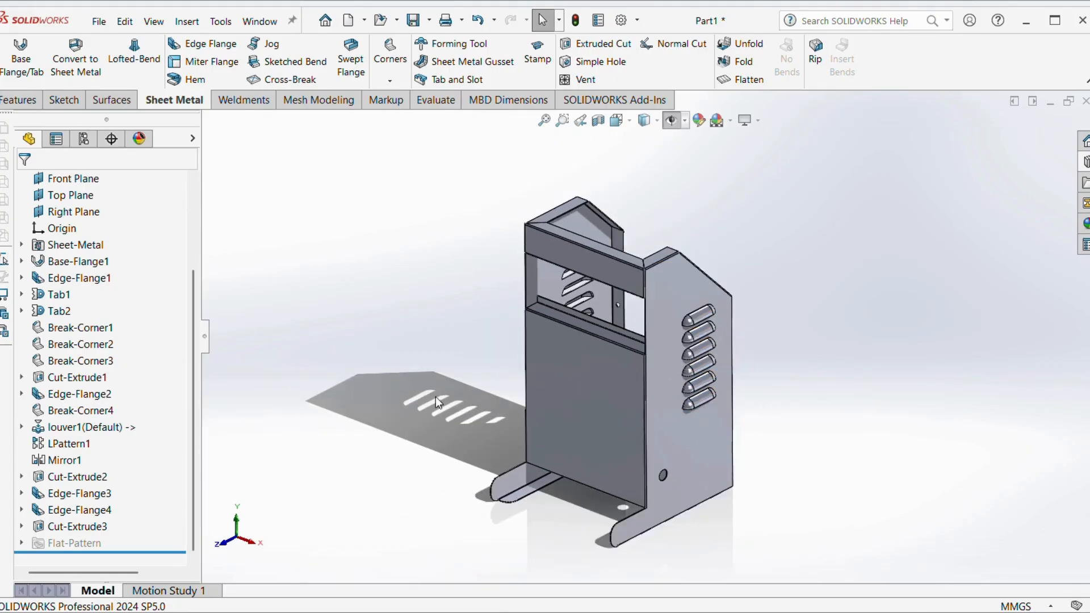
# Step: Apply the material AISI 1015 Steel, Cold Drawn (SS) to the enclosure part
pyautogui.scroll(3, 97, 332)
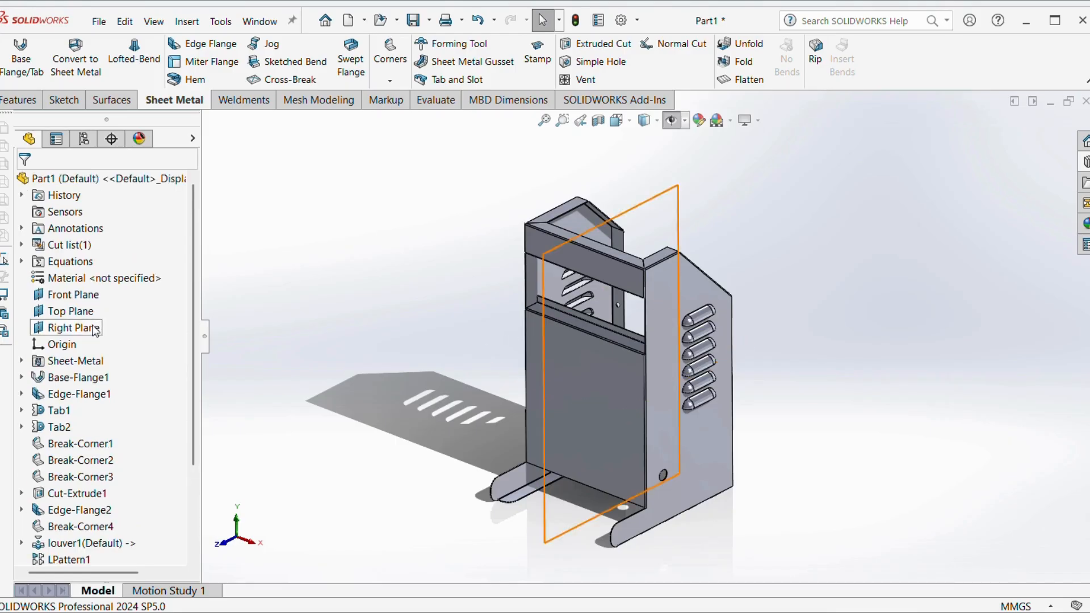
pyautogui.click(83, 284)
pyautogui.rightClick(83, 284)
pyautogui.press('Escape')
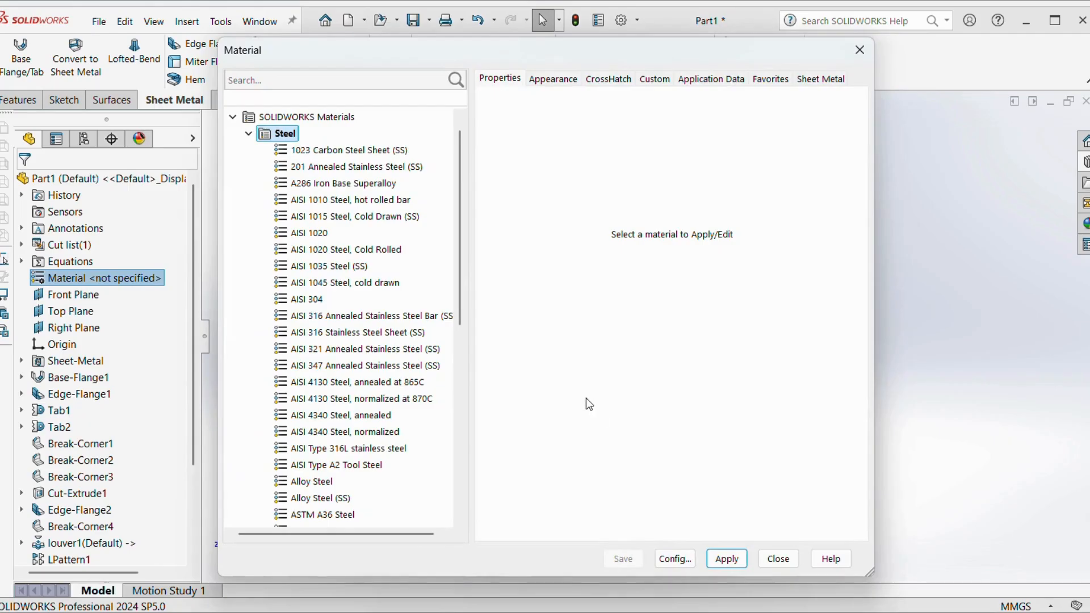
pyautogui.click(358, 219)
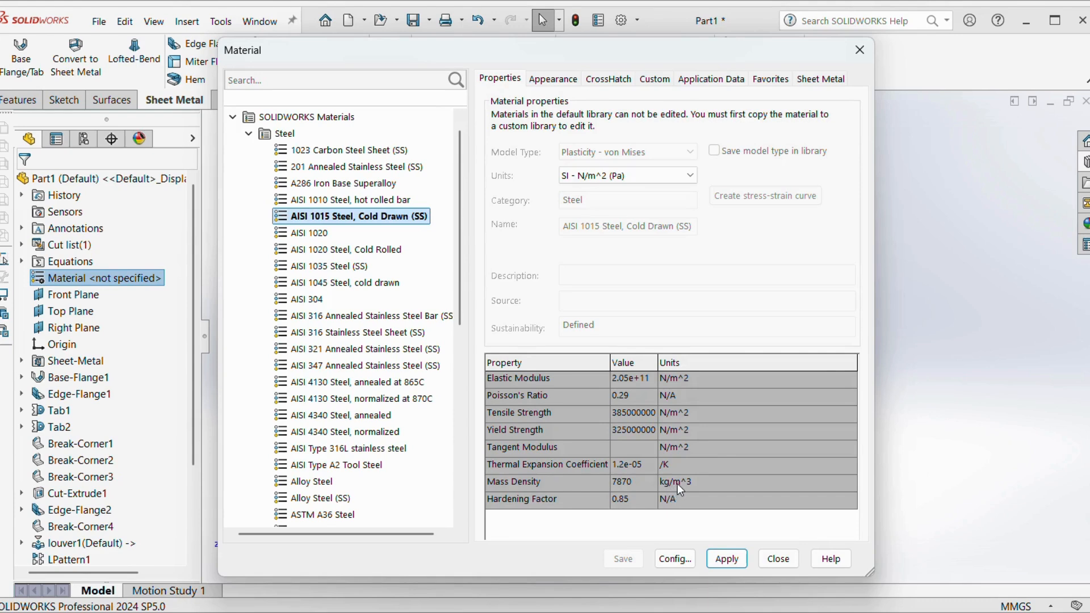
pyautogui.click(726, 559)
pyautogui.click(726, 562)
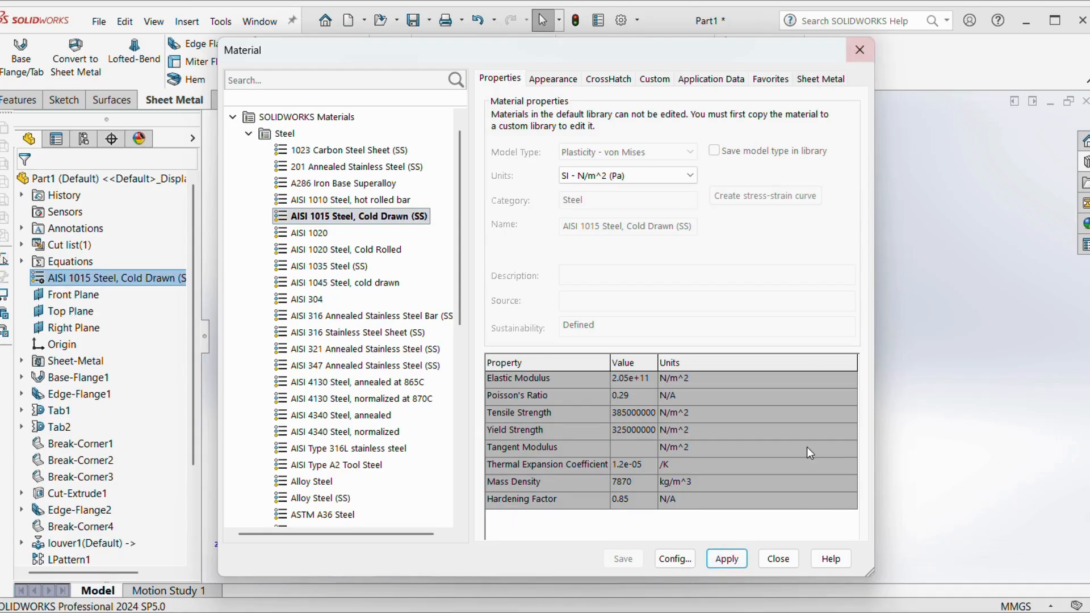
pyautogui.click(778, 558)
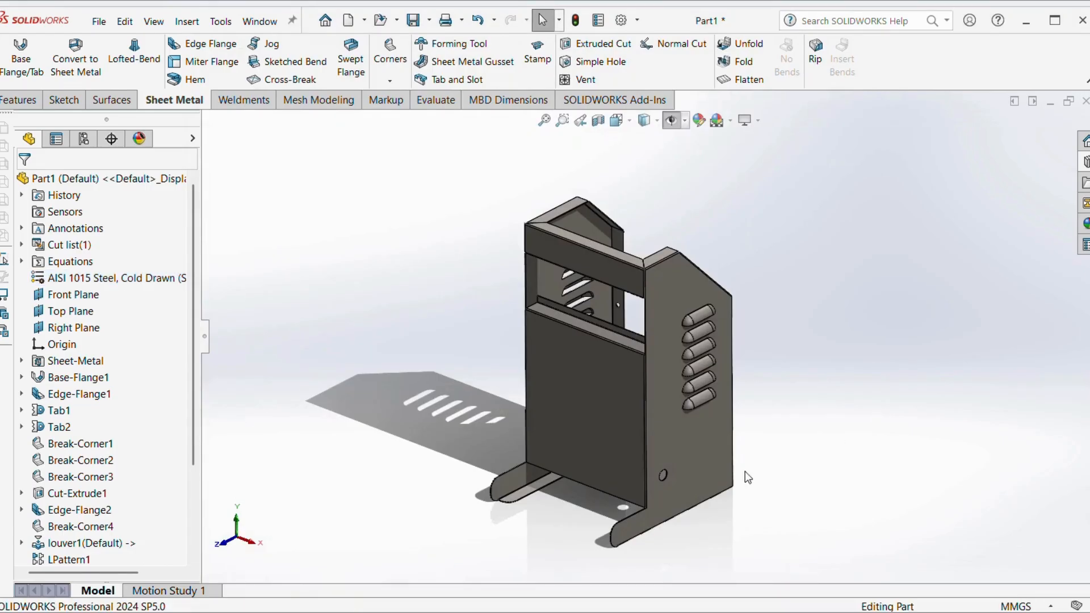
# Step: Apply the polished steel appearance from the Metal > Steel library to the whole enclosure body
pyautogui.scroll(-3, 687, 438)
pyautogui.scroll(3, 638, 366)
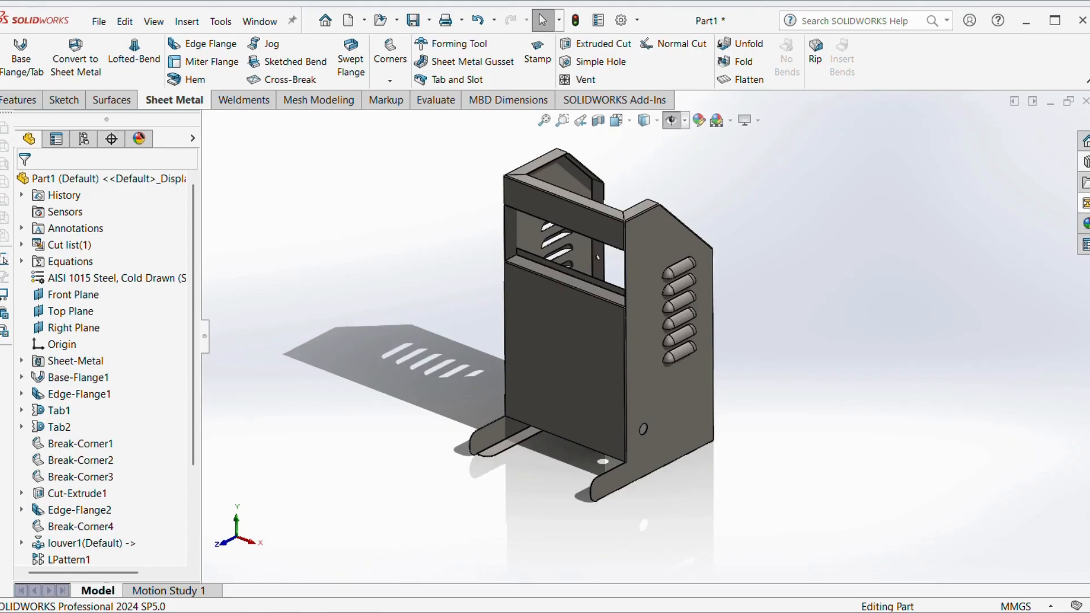
pyautogui.click(1083, 222)
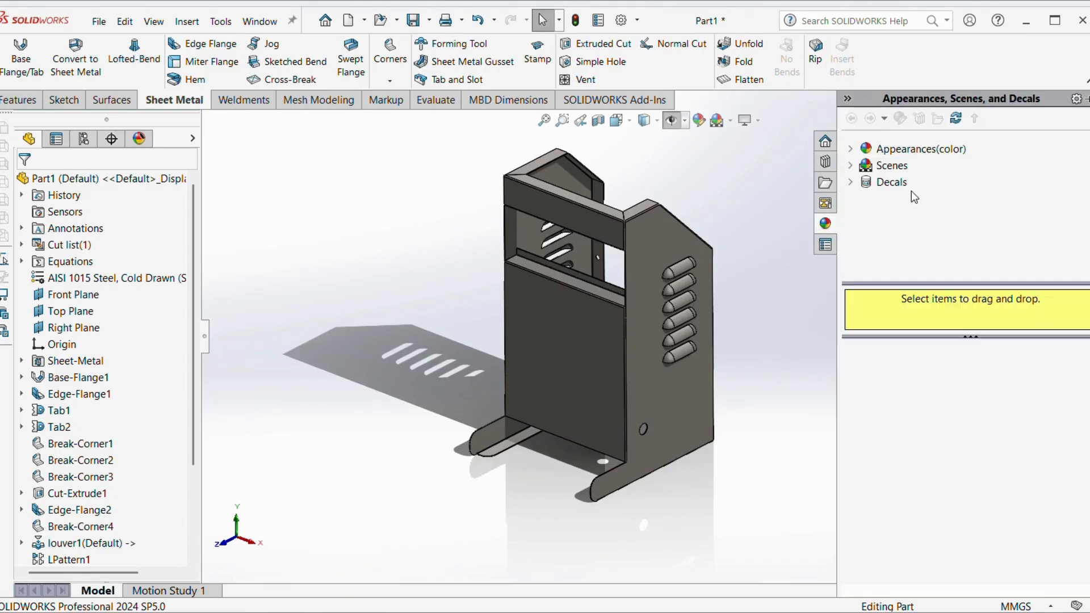
pyautogui.click(850, 150)
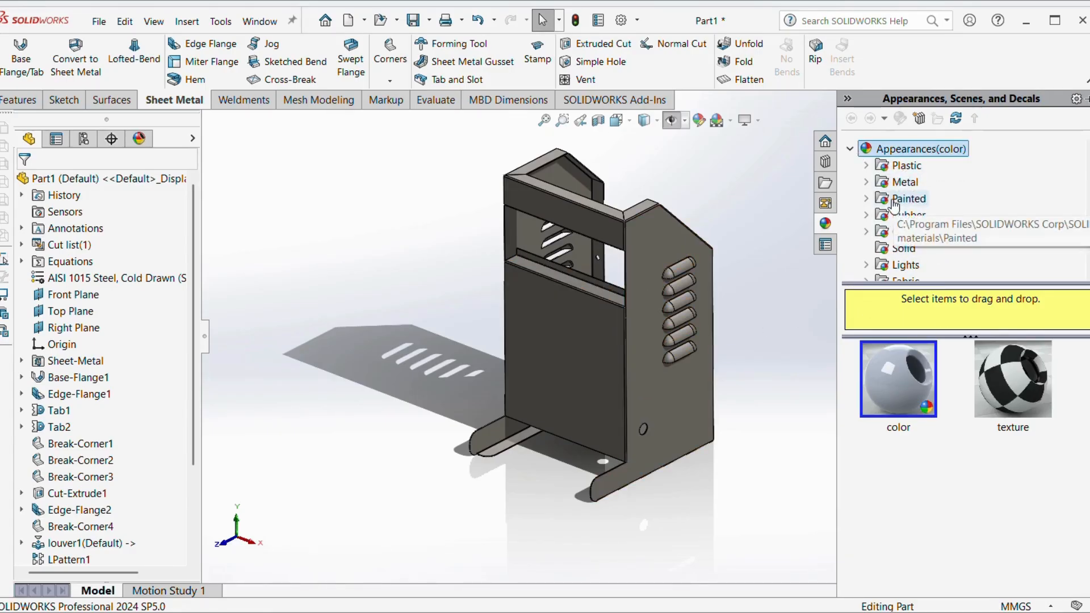
pyautogui.doubleClick(872, 183)
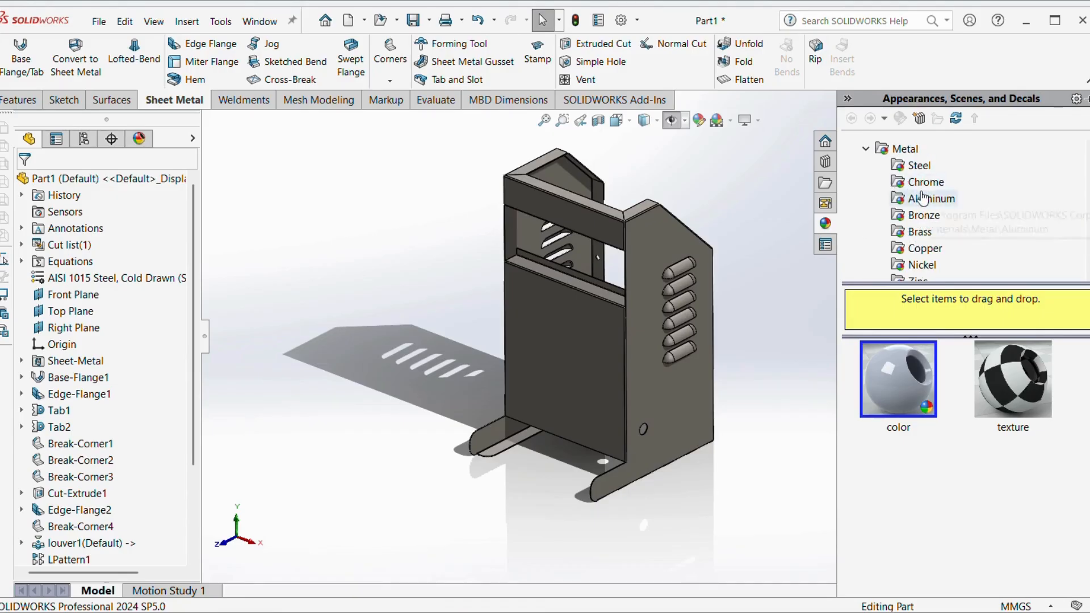
pyautogui.scroll(-2, 923, 198)
pyautogui.scroll(2, 921, 187)
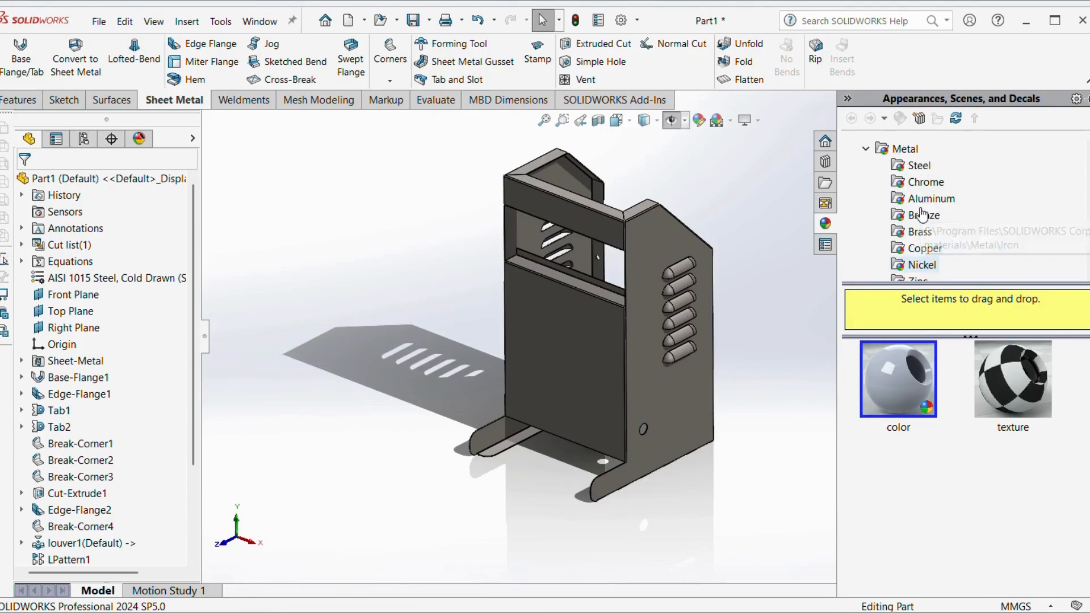
pyautogui.click(922, 169)
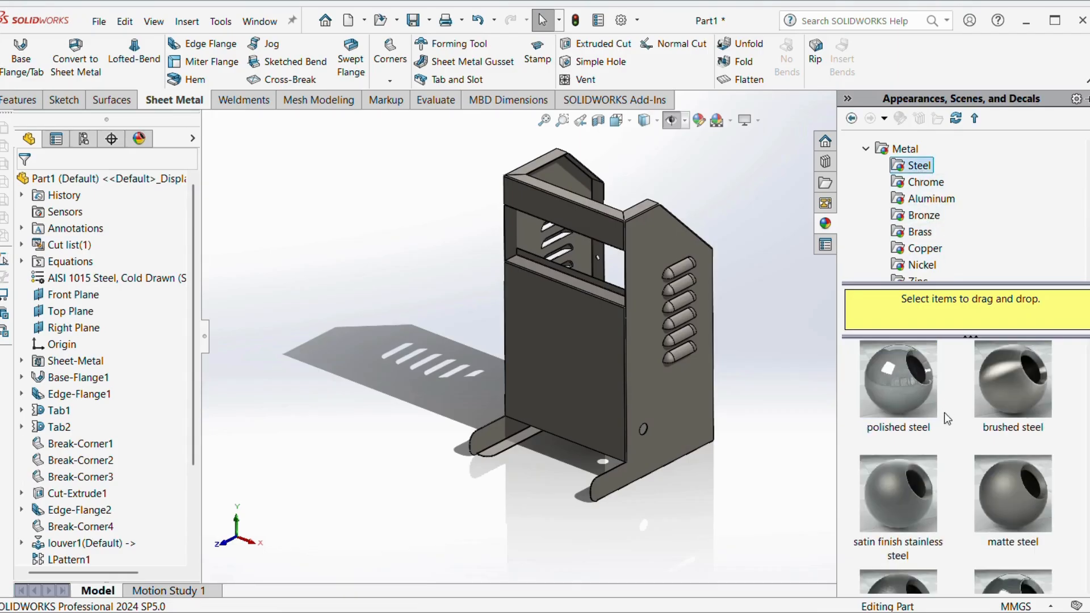
pyautogui.moveTo(905, 399); pyautogui.dragTo(685, 414)
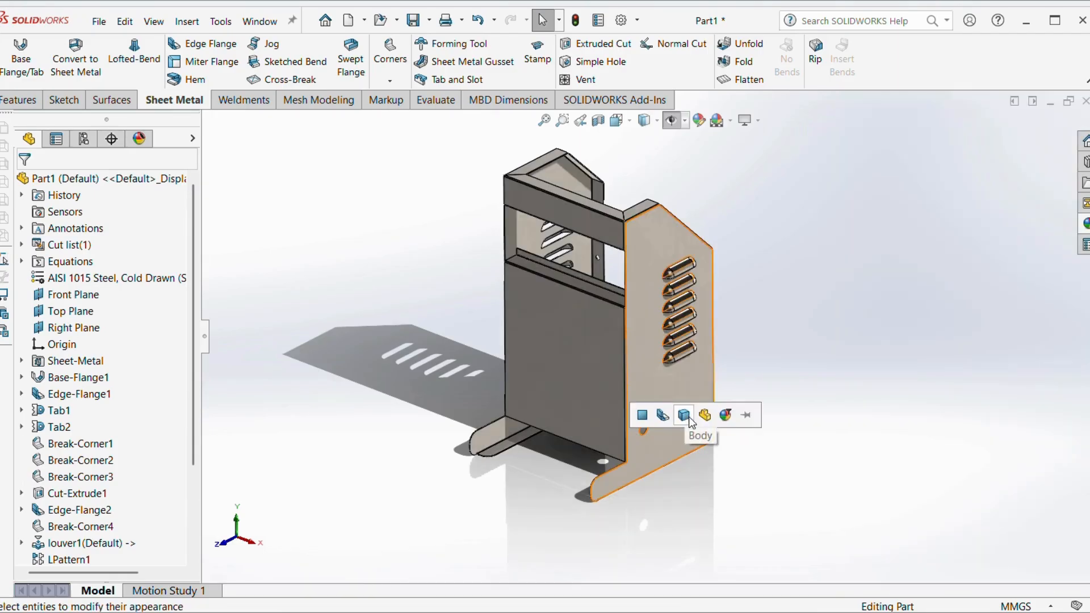
pyautogui.click(684, 415)
pyautogui.scroll(-5, 659, 335)
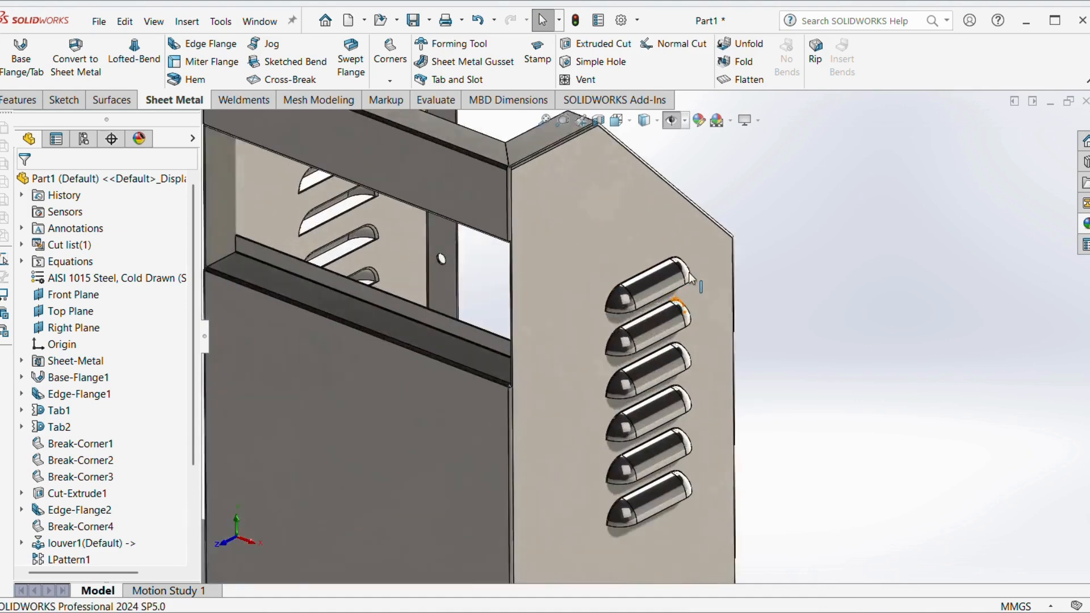
pyautogui.scroll(5, 659, 335)
pyautogui.moveTo(487, 363); pyautogui.dragTo(847, 438, button='middle')
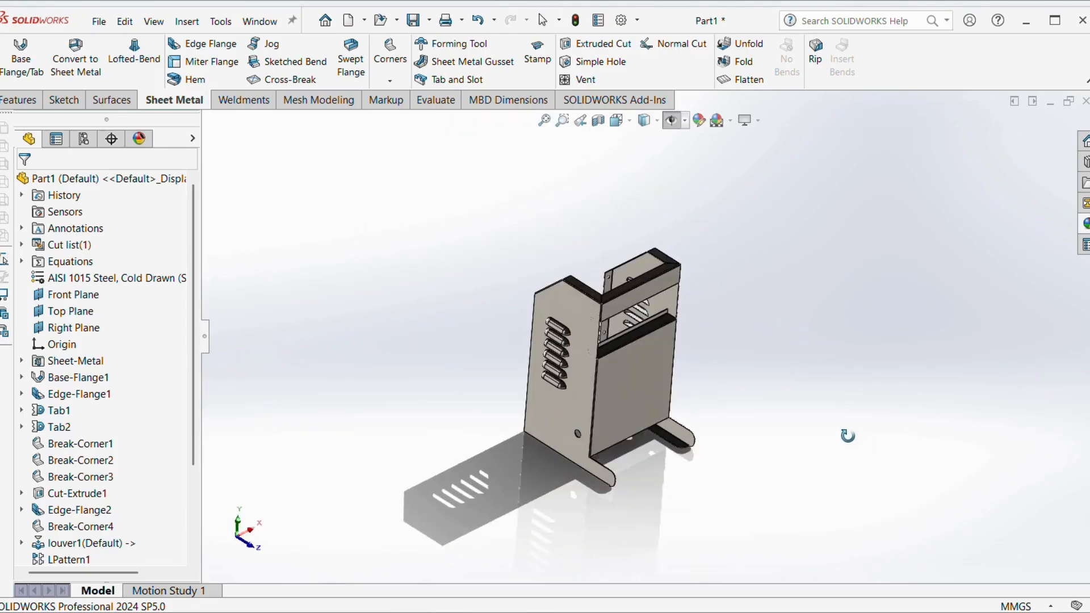
# Step: Evaluate the part's mass properties and examine its mass, volume and surface area
pyautogui.click(438, 100)
pyautogui.click(143, 57)
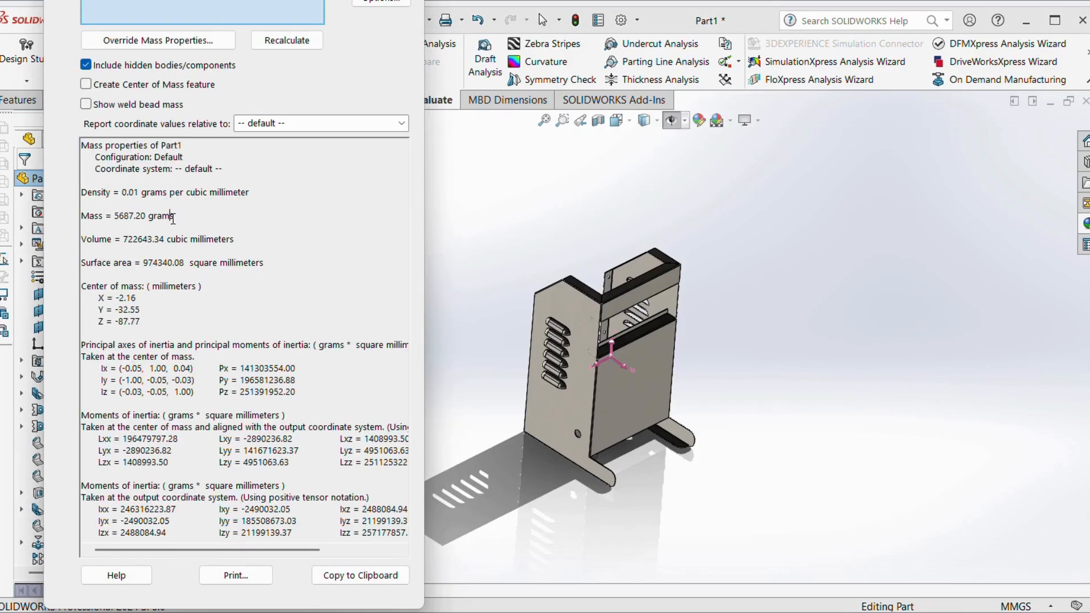
pyautogui.moveTo(171, 218); pyautogui.dragTo(117, 214)
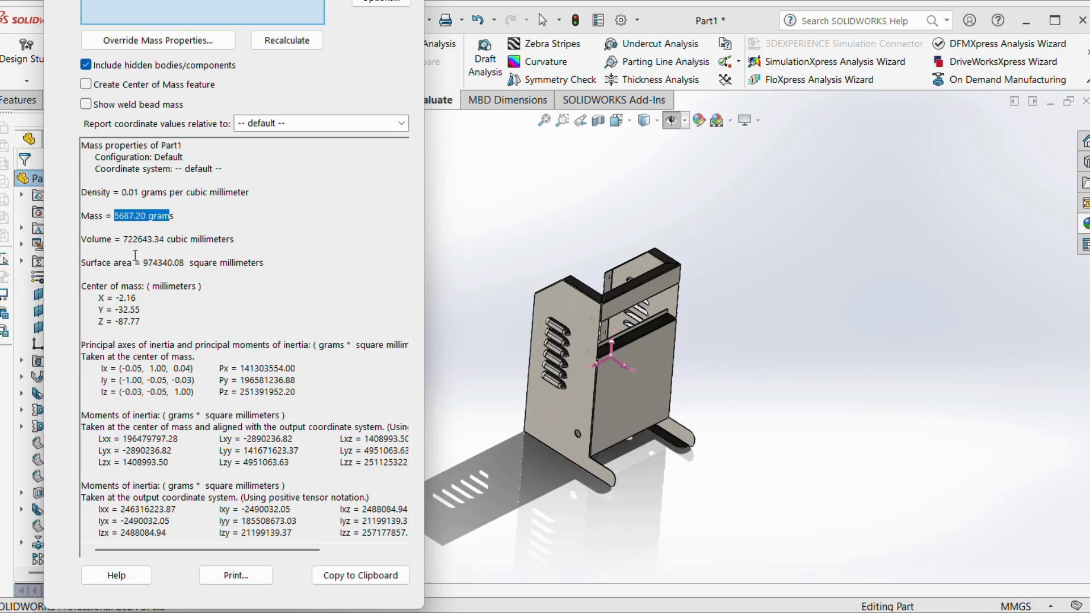
pyautogui.moveTo(124, 239); pyautogui.dragTo(187, 268)
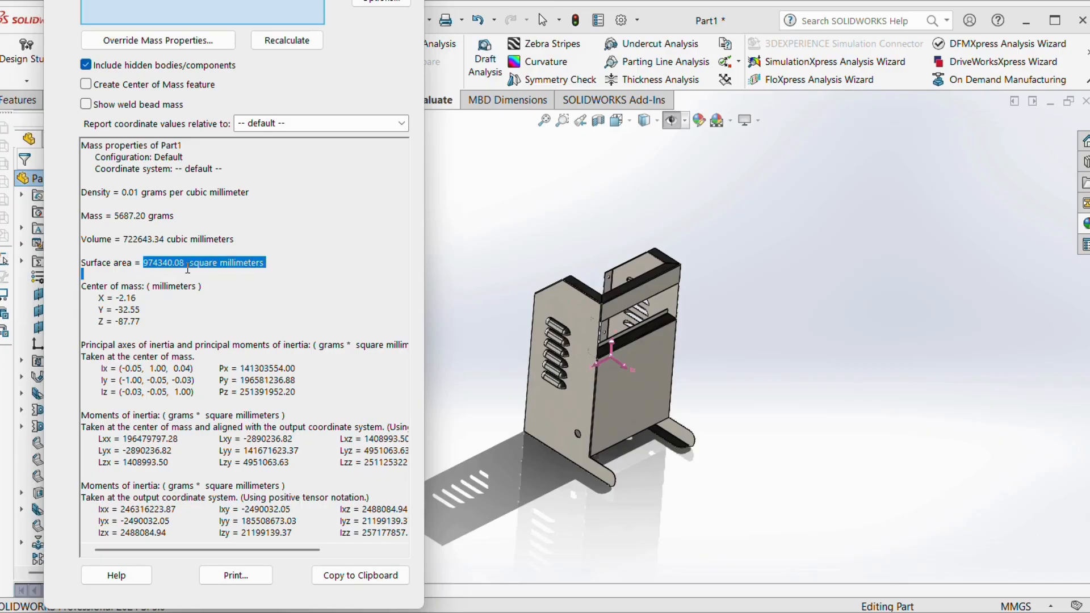
pyautogui.click(188, 268)
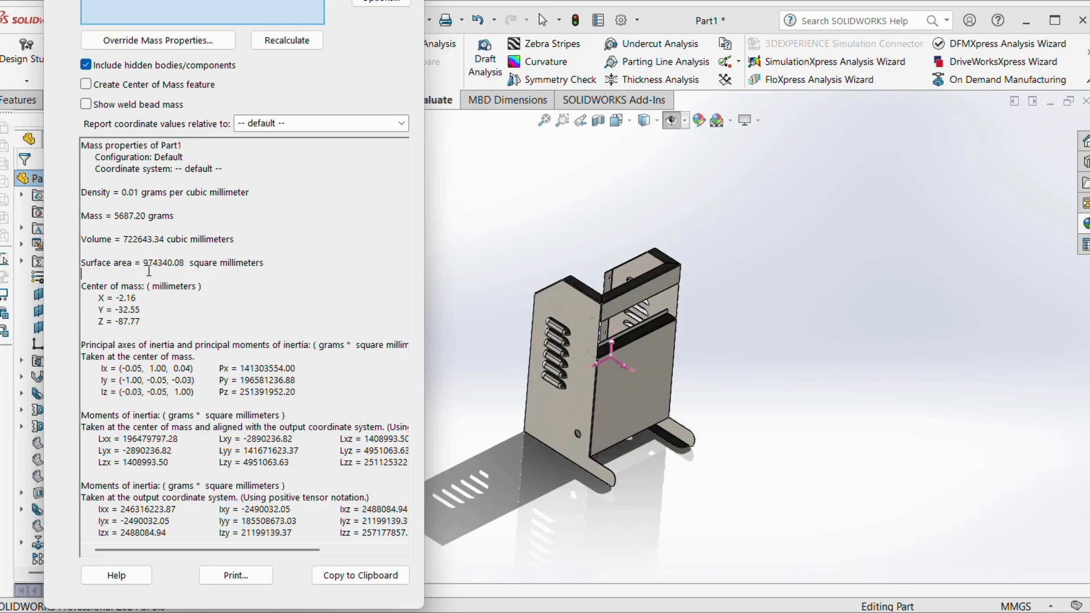
pyautogui.moveTo(144, 263); pyautogui.dragTo(239, 259)
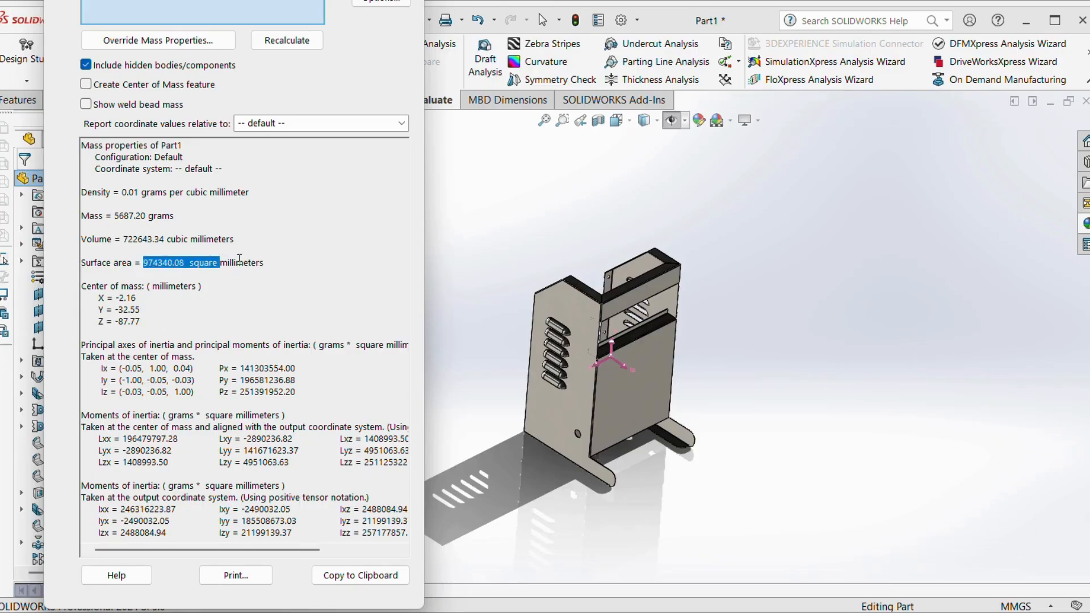
pyautogui.click(294, 256)
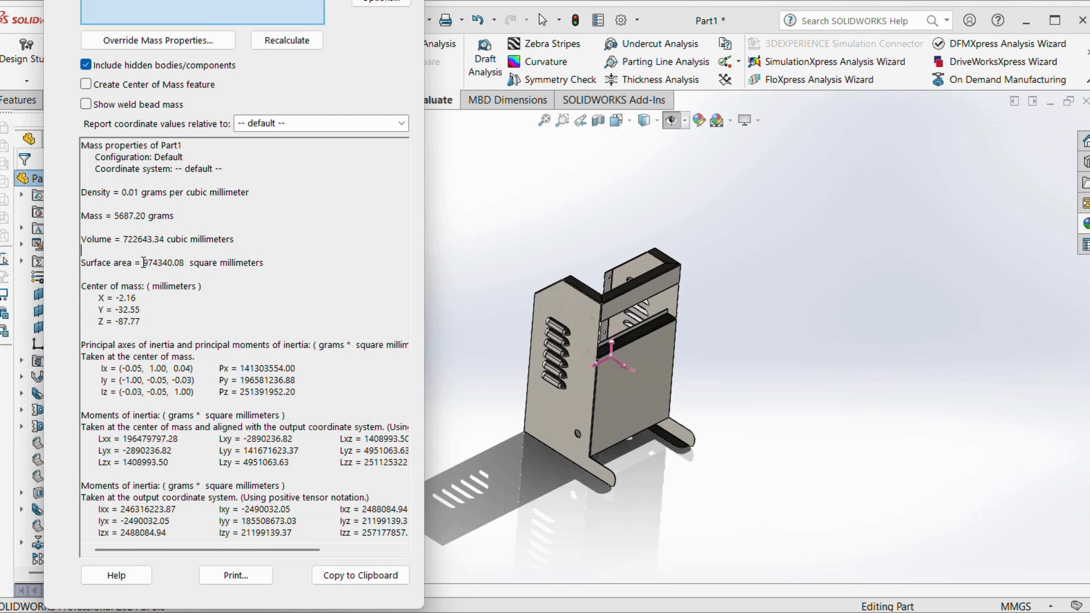
pyautogui.moveTo(143, 263); pyautogui.dragTo(183, 263)
pyautogui.click(277, 264)
pyautogui.click(406, 1)
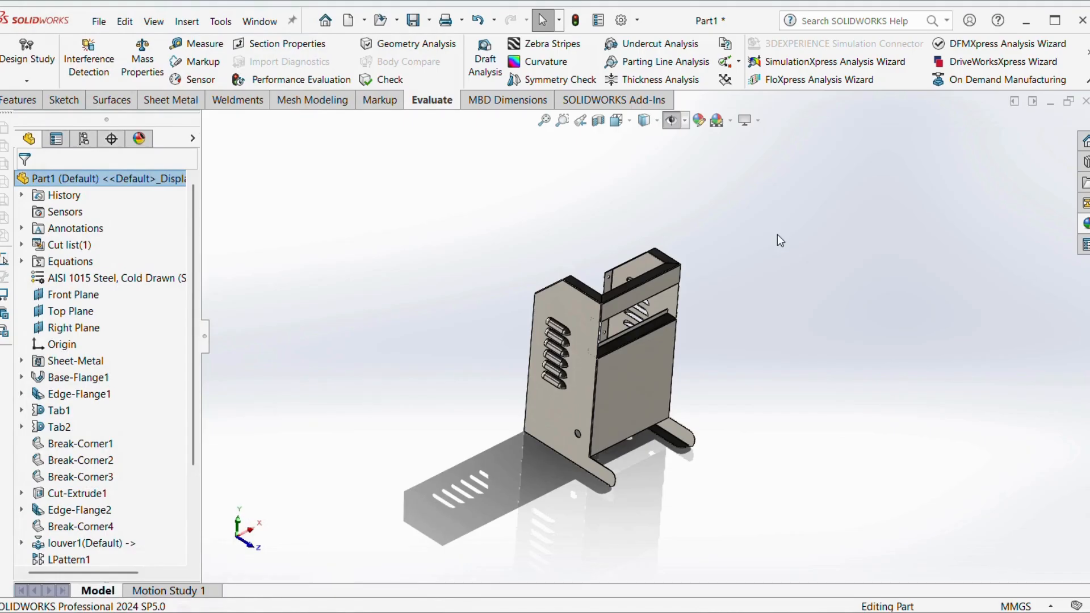
pyautogui.moveTo(611, 385); pyautogui.dragTo(625, 359, button='middle')
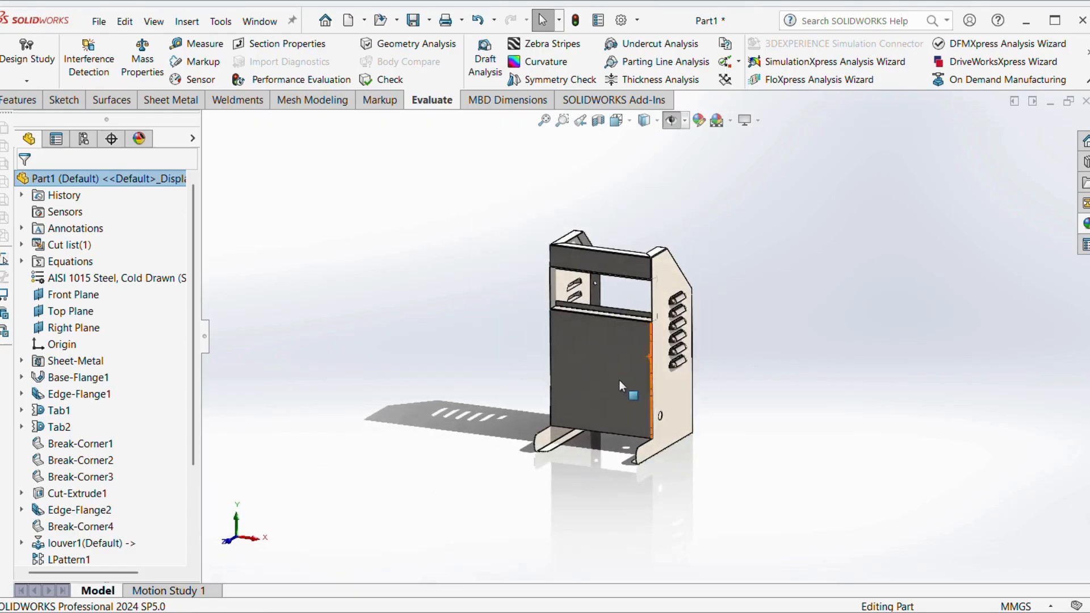
pyautogui.scroll(-4, 619, 380)
pyautogui.scroll(-2, 708, 404)
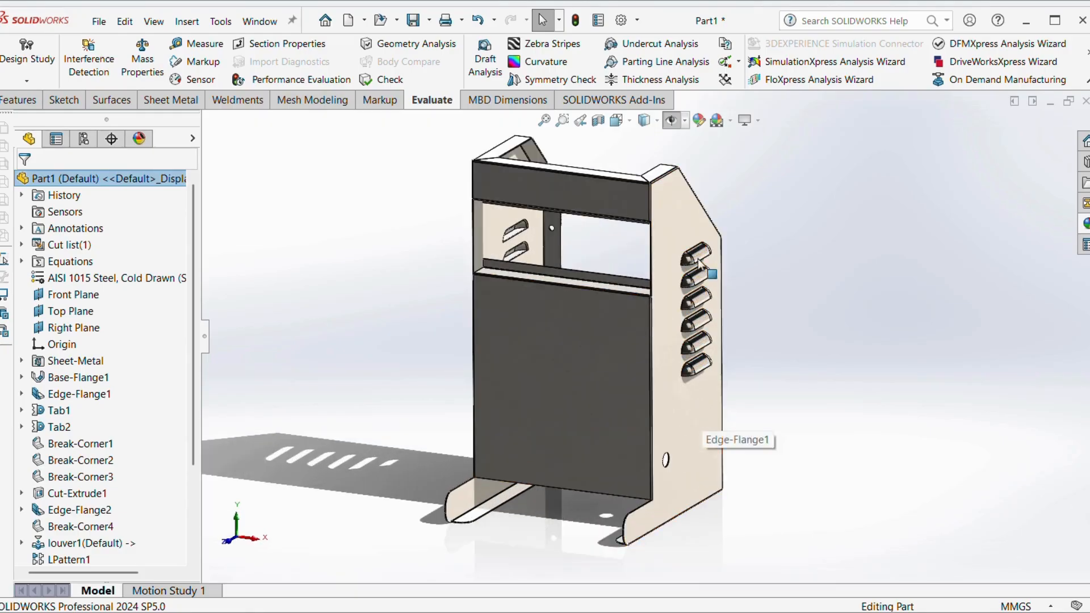